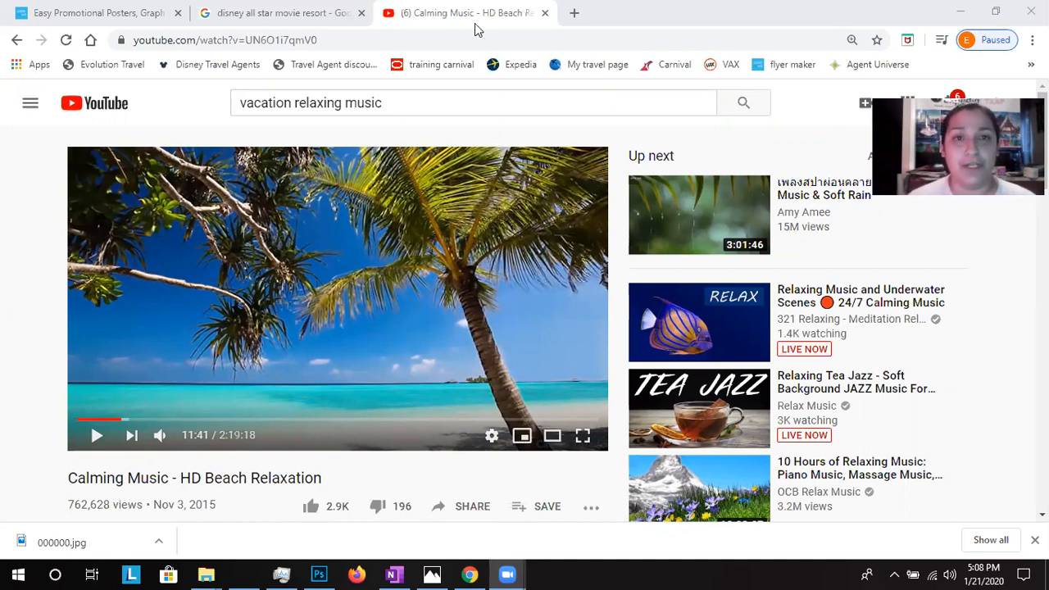
- Switch to the PosterMyWall home page and highlight its web address, postermywall.com
click(432, 574)
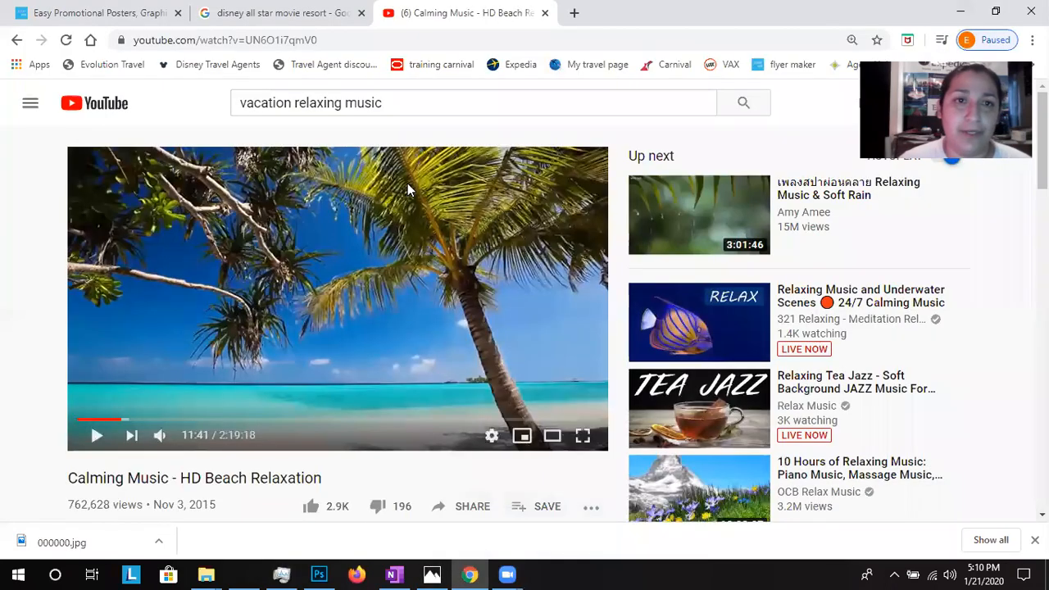
click(106, 12)
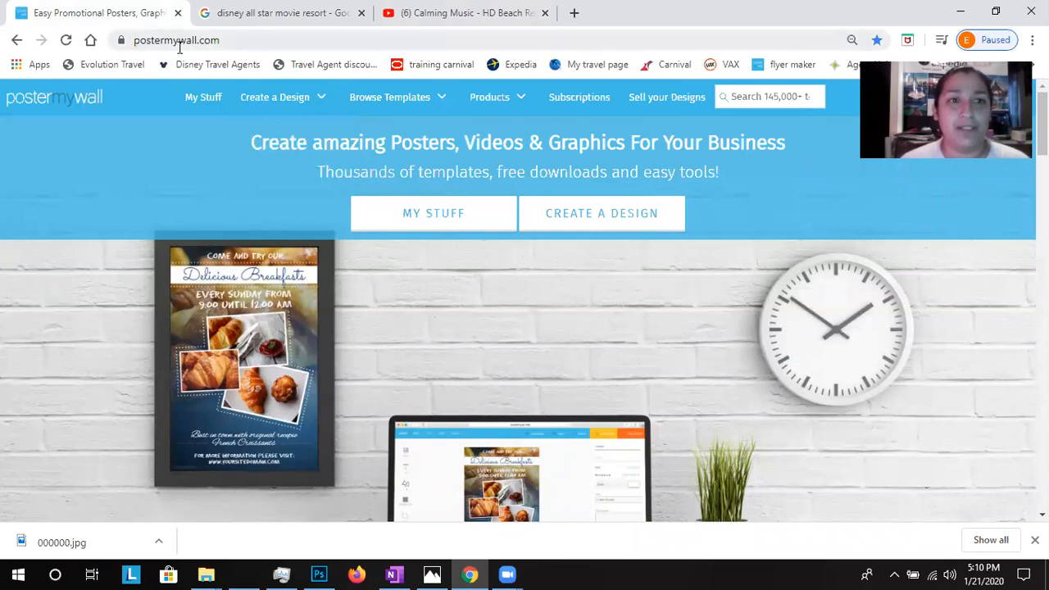
click(267, 47)
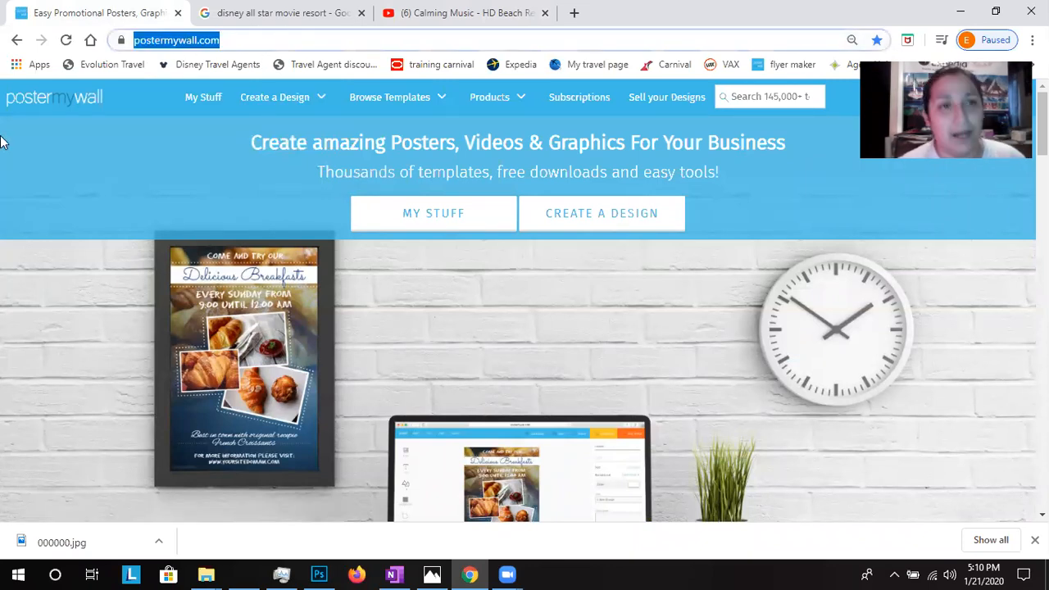
click(441, 41)
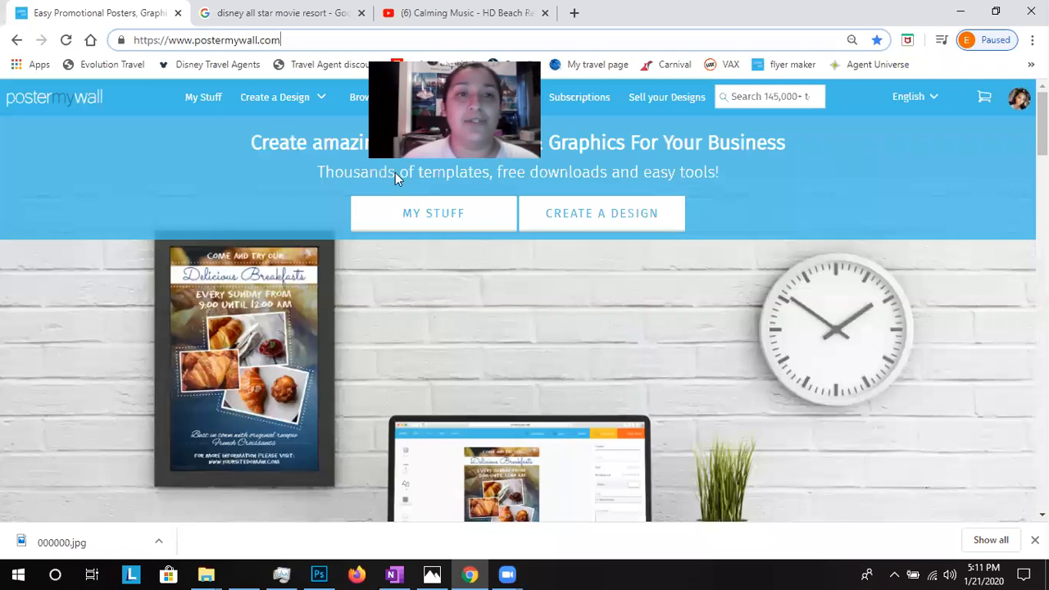
click(1019, 97)
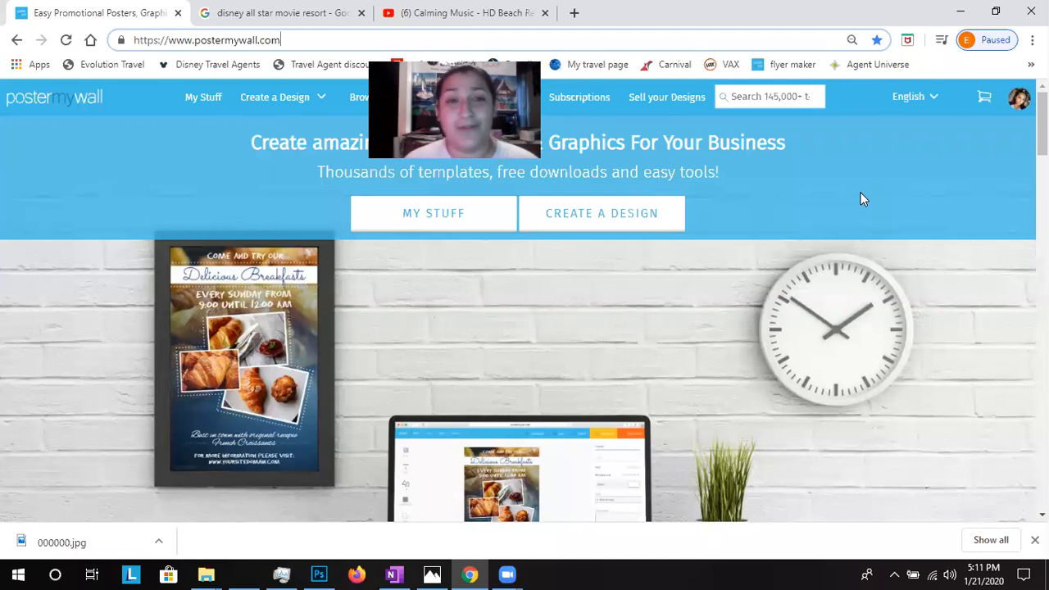
mouse_move(1021, 98)
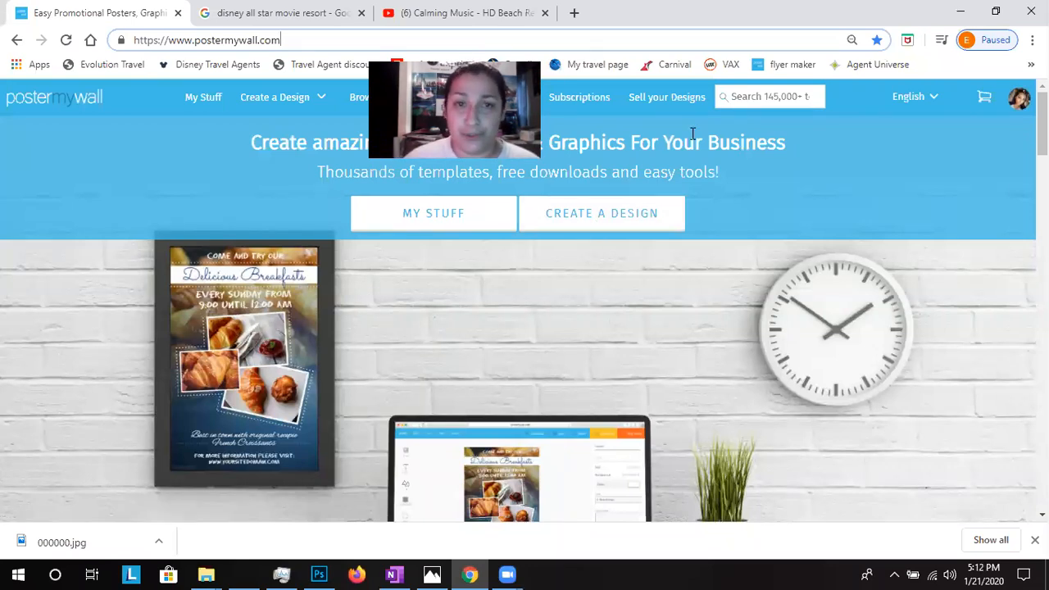
- Open the account's collection of saved designs and look through the flyers in it
click(445, 222)
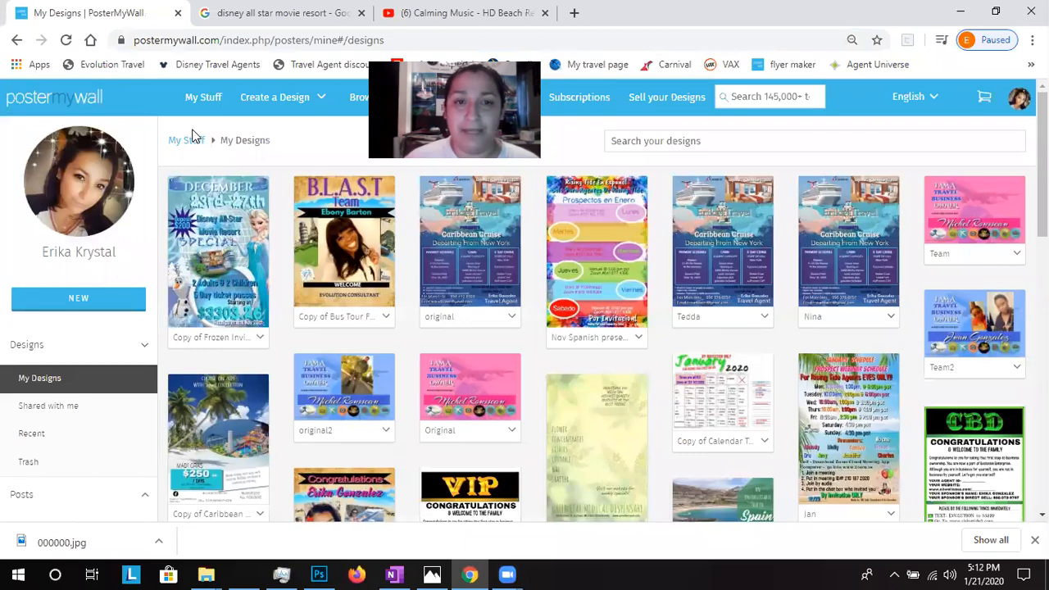
scroll(320, 361, down, 2)
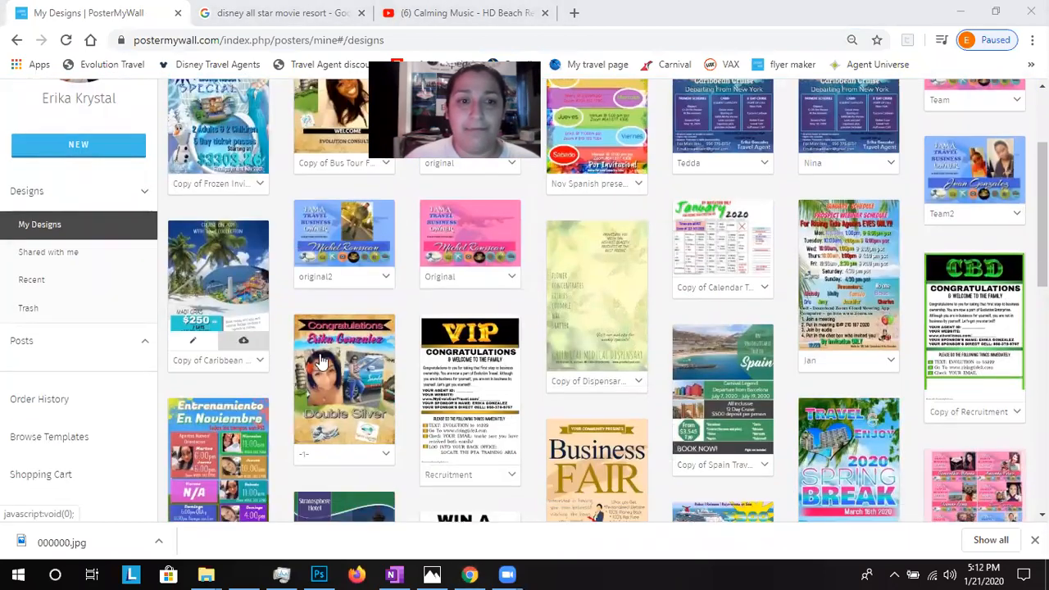
scroll(319, 360, down, 3)
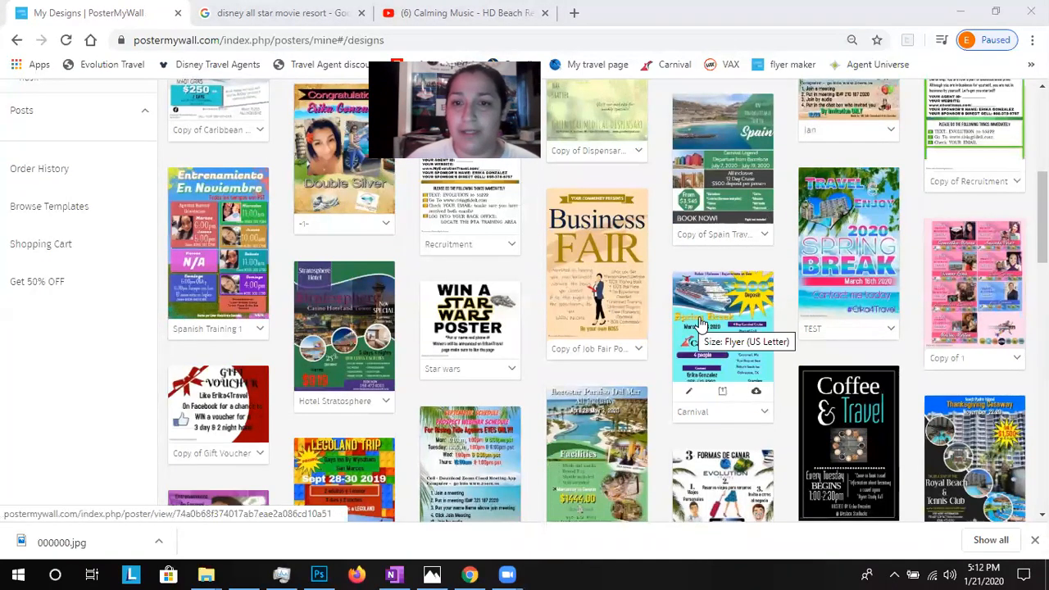
scroll(695, 329, down, 1)
scroll(695, 329, down, 3)
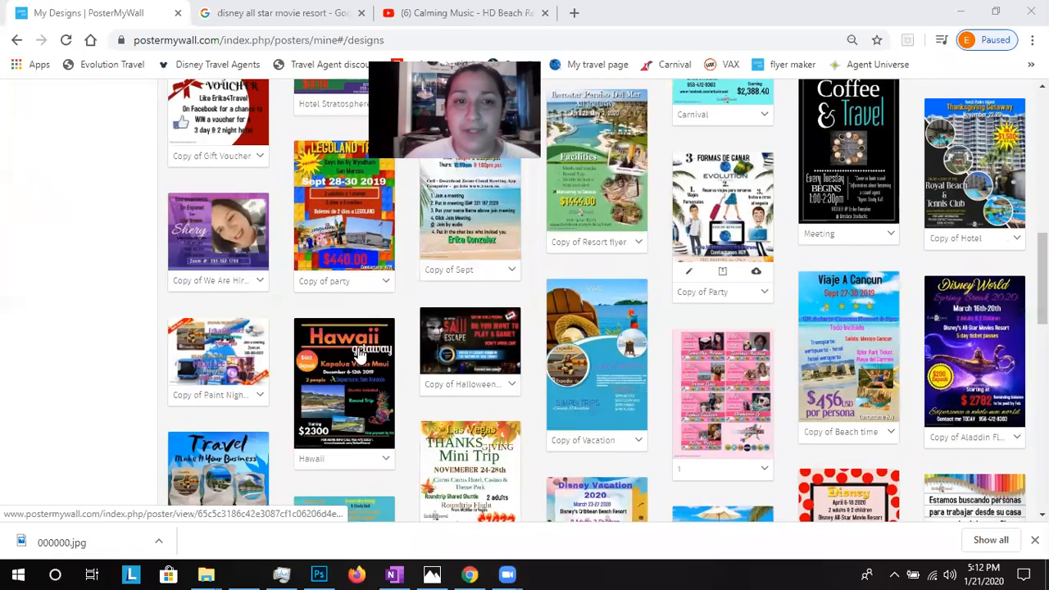
- Open the saved Hawaii getaway flyer and examine its layout, photos and trip details
click(360, 383)
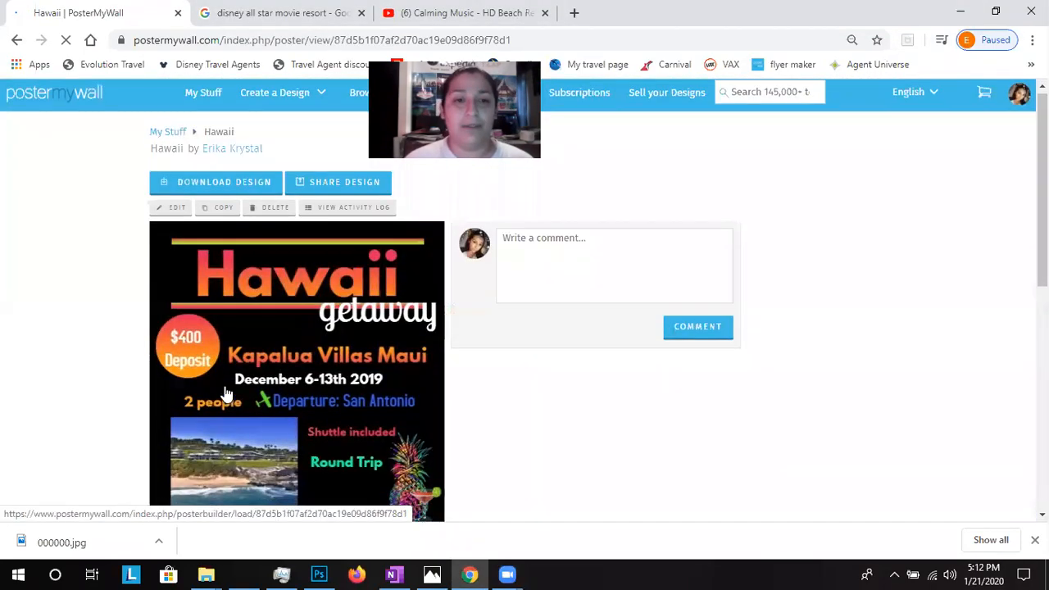
scroll(221, 179, down, 2)
scroll(606, 414, up, 1)
scroll(607, 414, down, 1)
scroll(607, 414, up, 1)
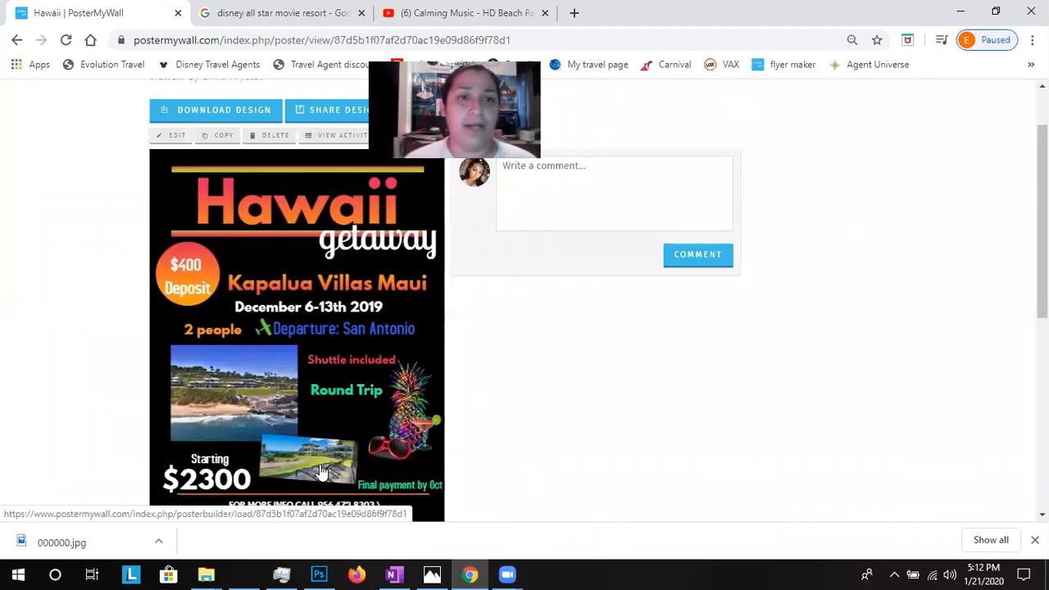
scroll(320, 474, up, 1)
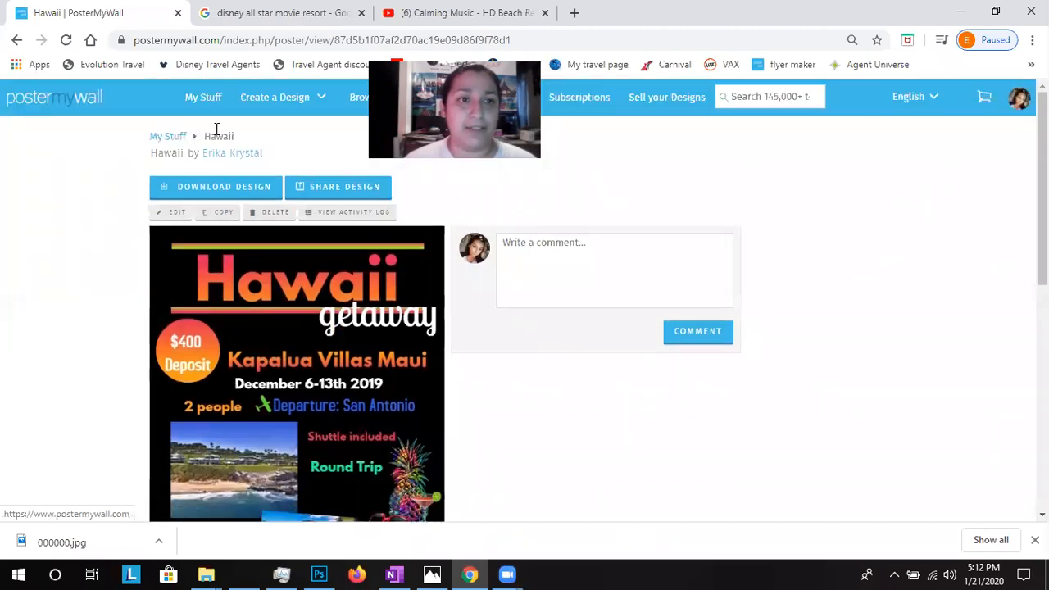
- Return to the PosterMyWall home page and search the design templates for "hawaii"
click(82, 100)
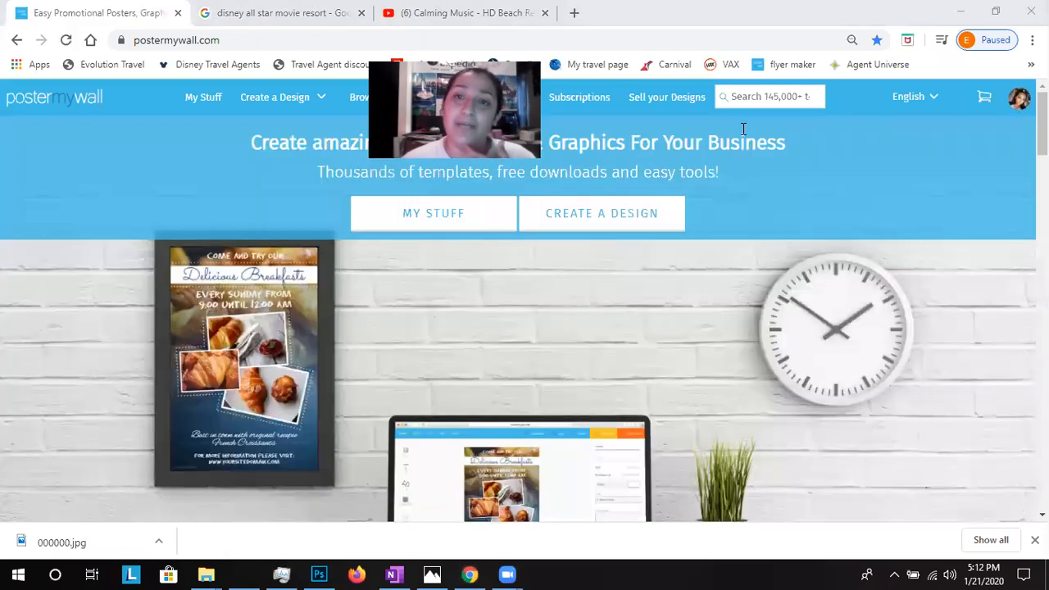
click(766, 96)
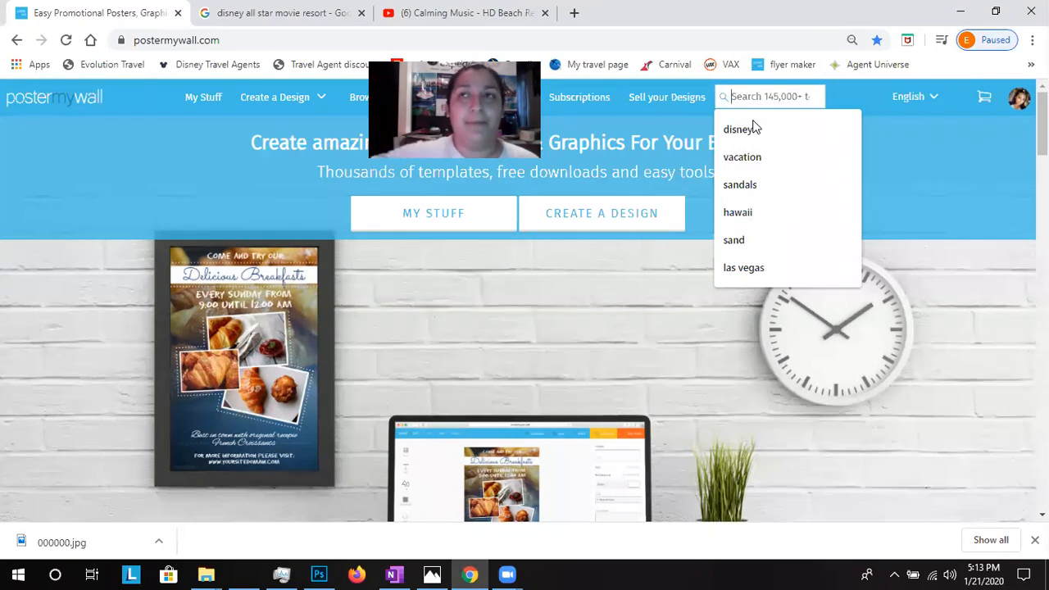
text(haw)
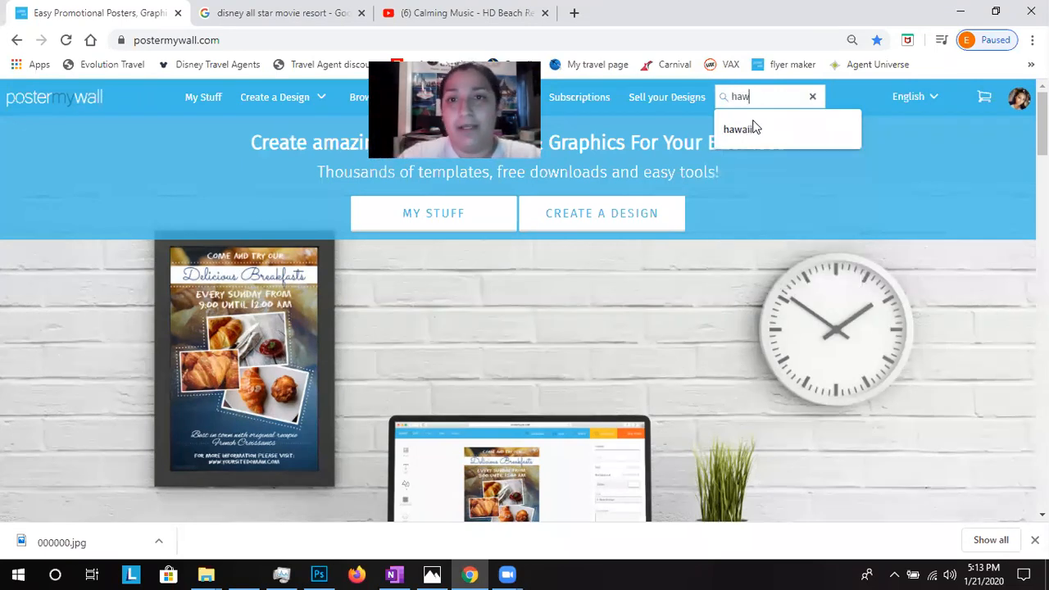
text(aii)
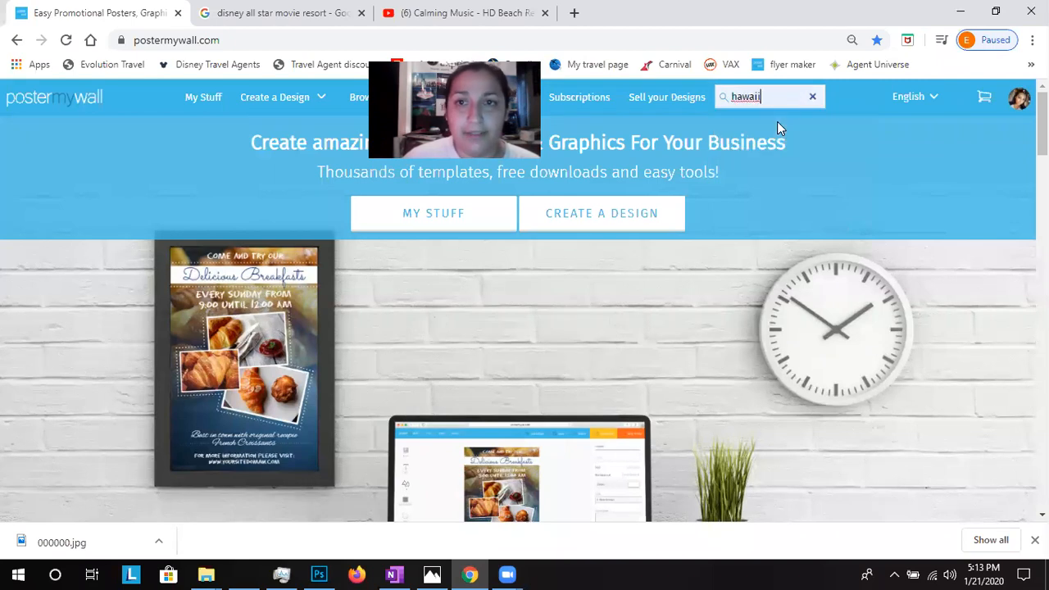
key(Return)
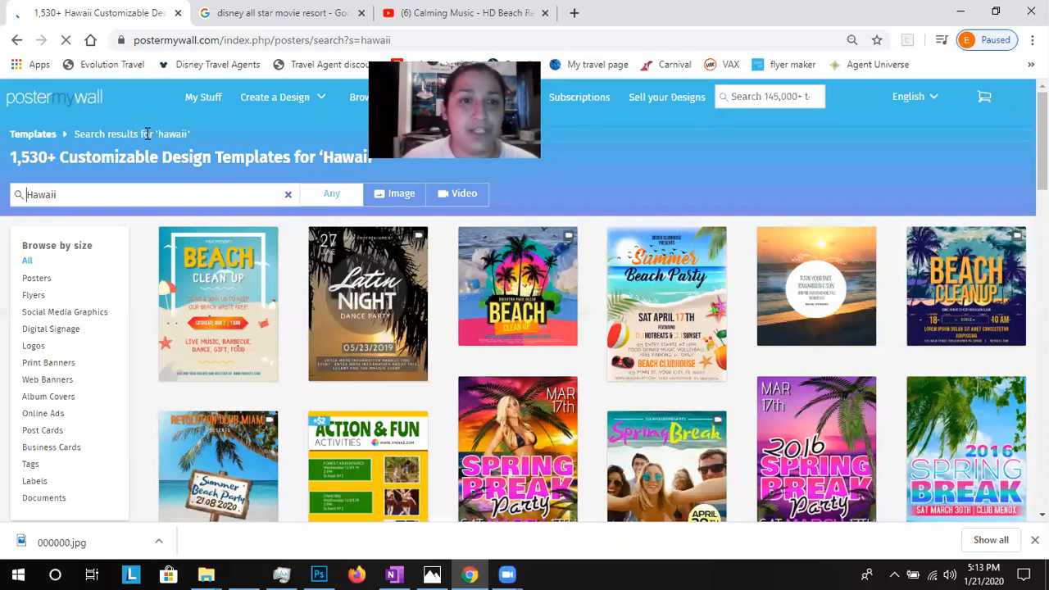
- Browse the Hawaii template results for designs that could suit a travel flyer
scroll(511, 270, down, 2)
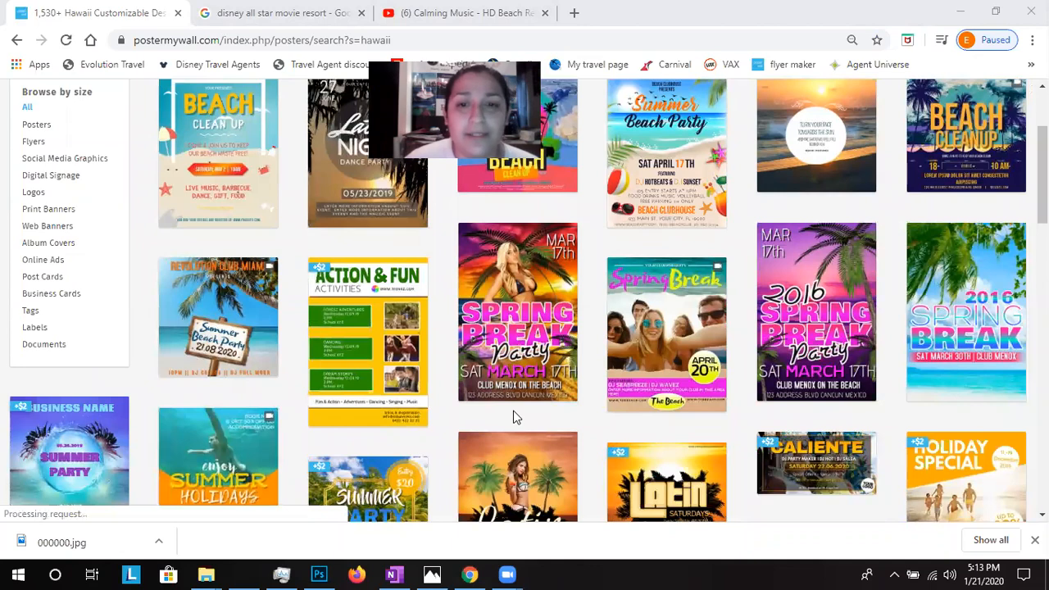
scroll(513, 411, down, 1)
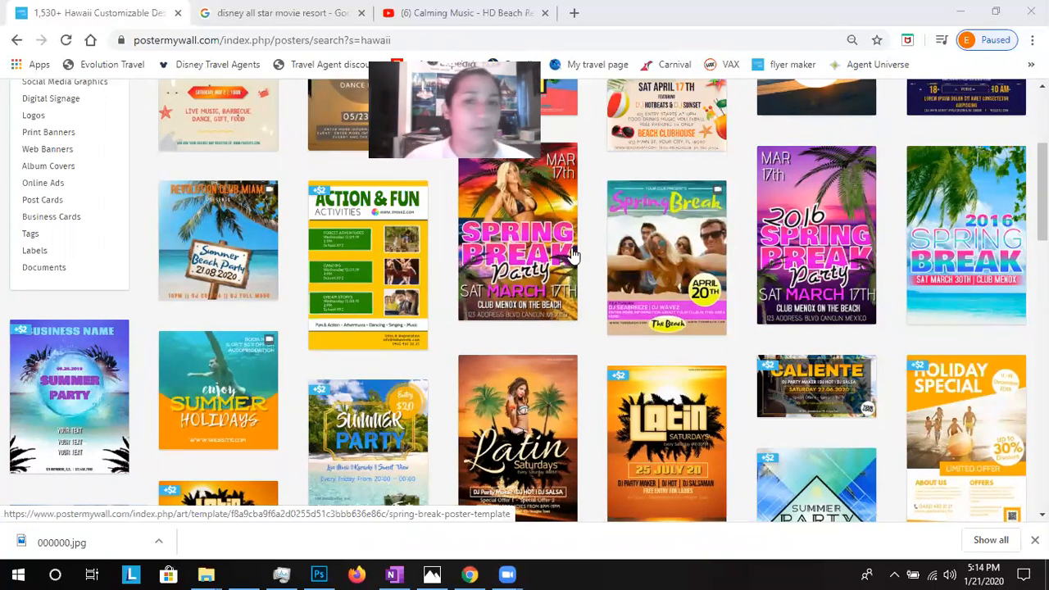
scroll(542, 256, up, 2)
scroll(509, 255, up, 1)
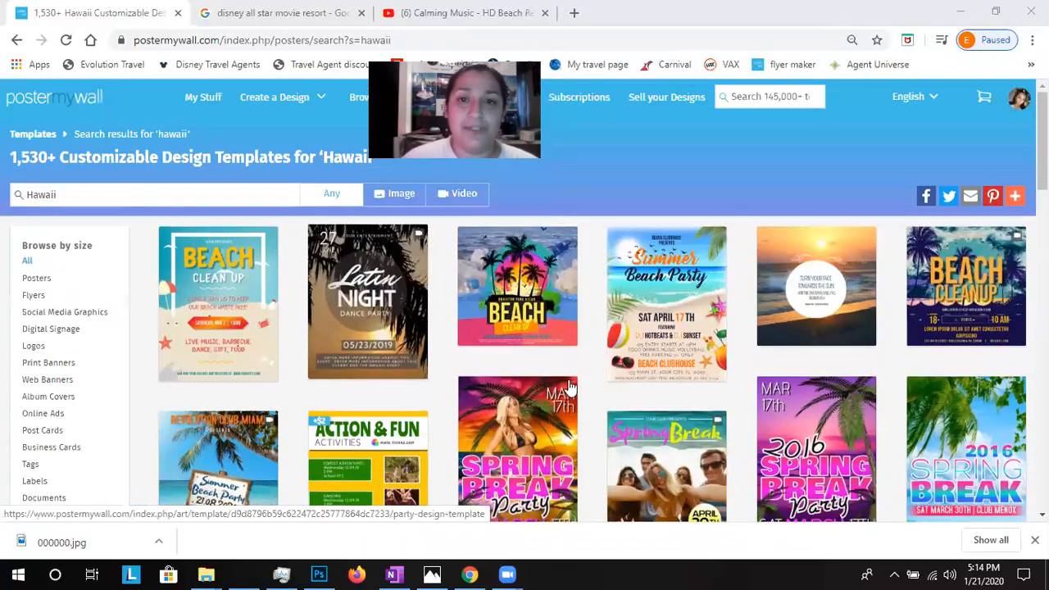
scroll(541, 328, down, 4)
scroll(555, 351, down, 8)
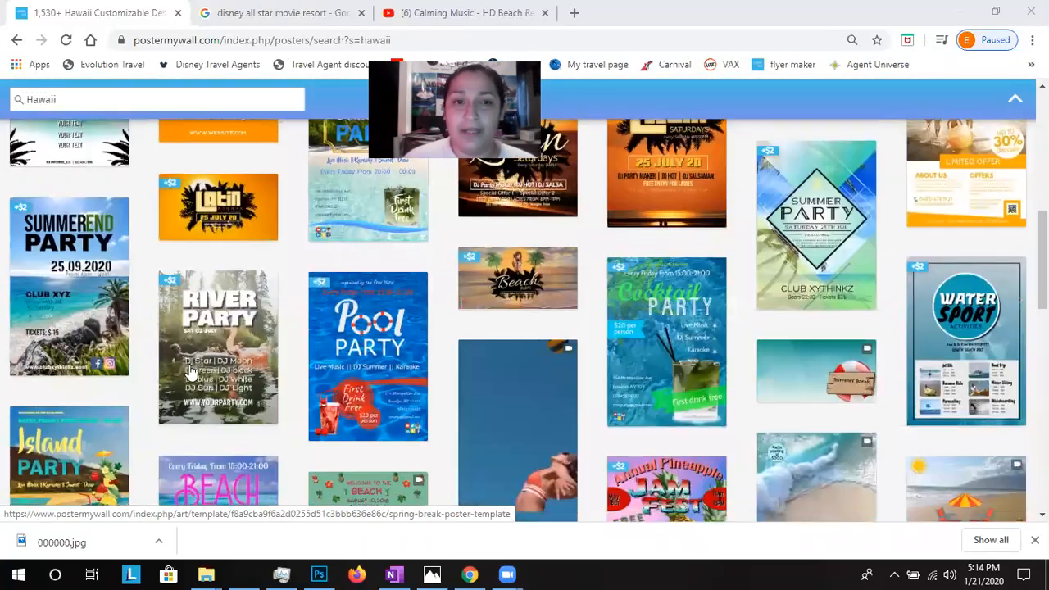
scroll(84, 403, down, 2)
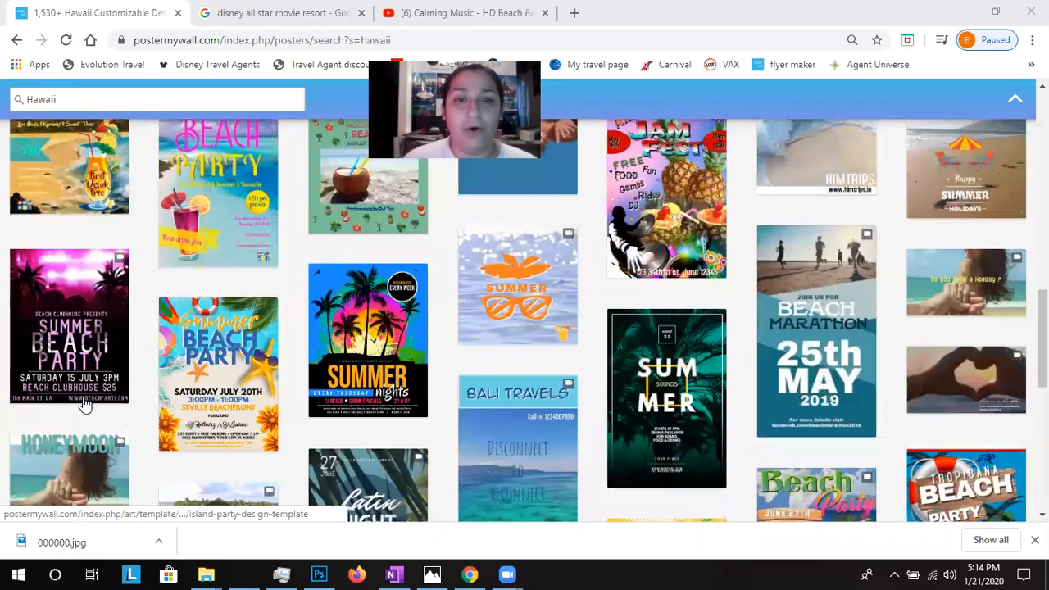
scroll(85, 403, down, 1)
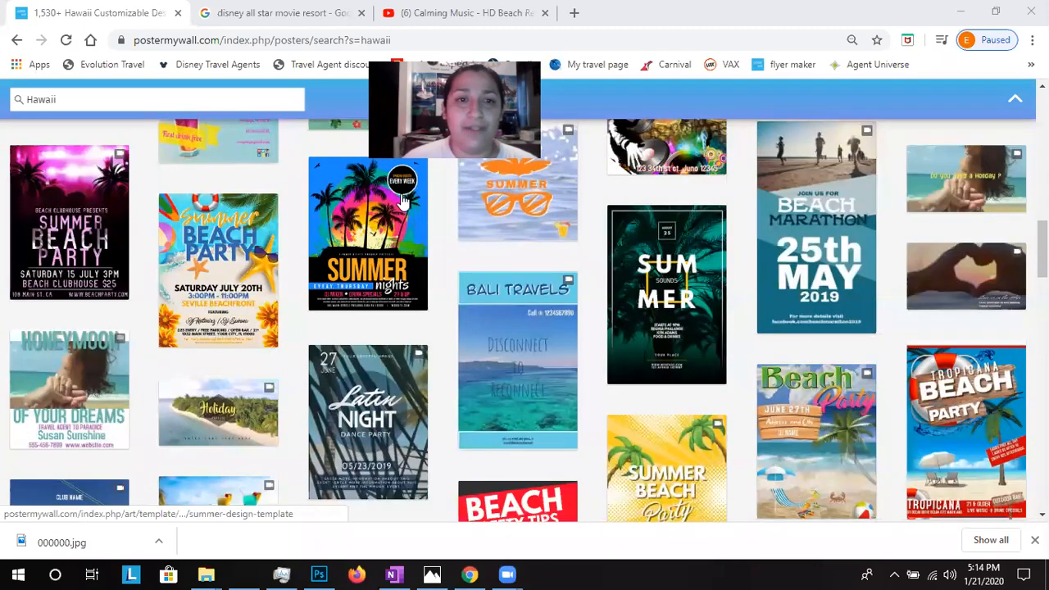
scroll(571, 301, up, 2)
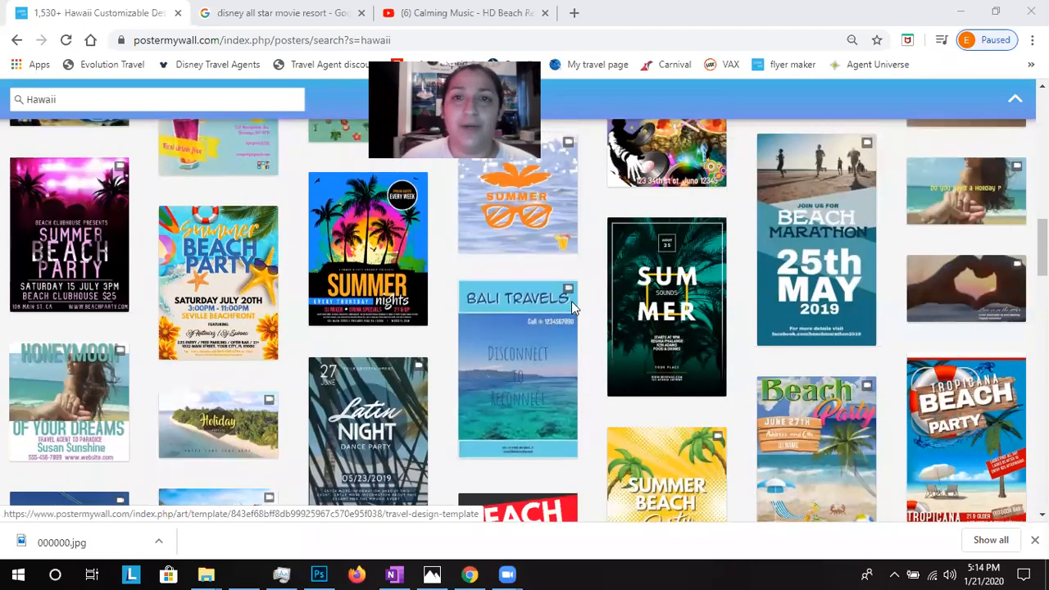
- Search the design templates for "beach" and look over the first results
scroll(572, 308, up, 5)
click(789, 130)
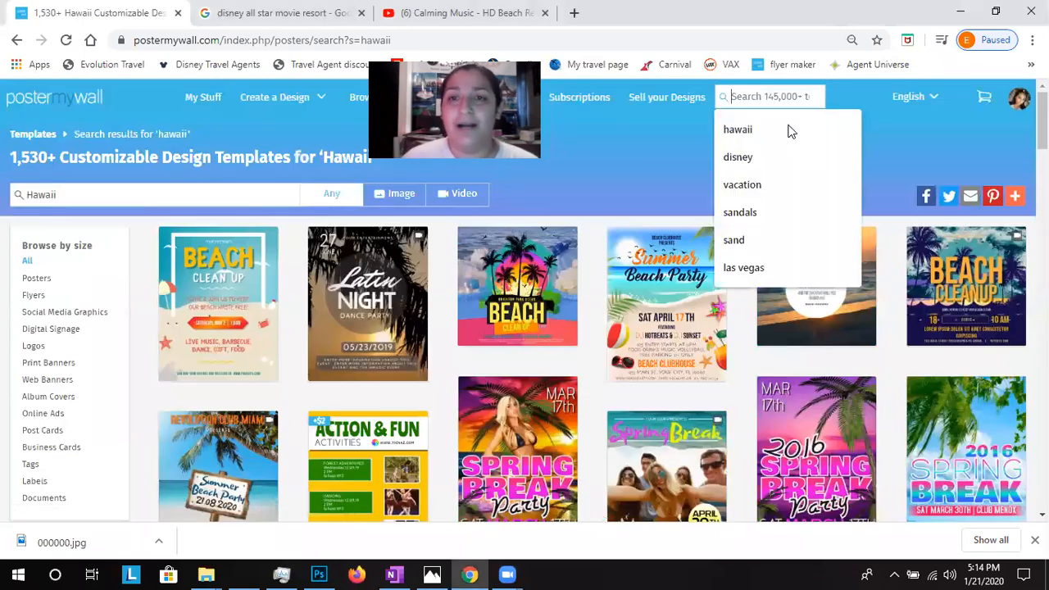
text(beach)
key(Return)
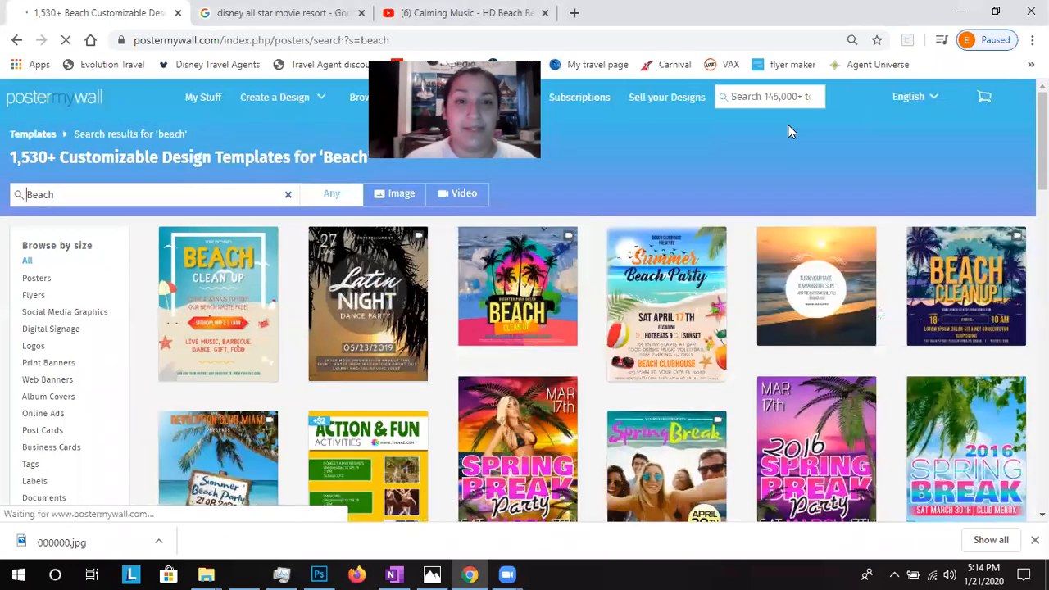
scroll(287, 456, down, 1)
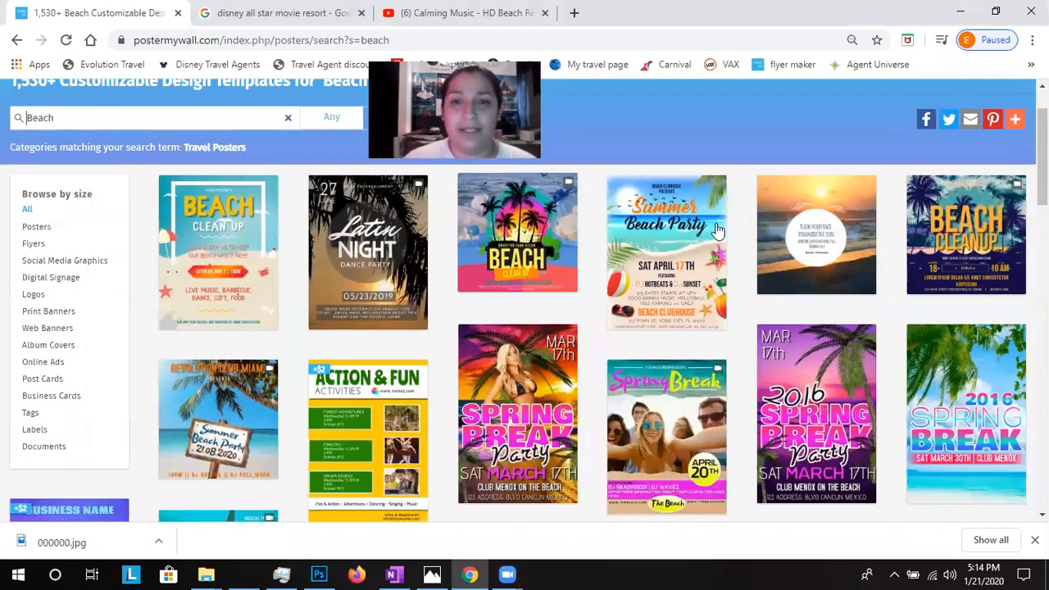
scroll(760, 128, down, 1)
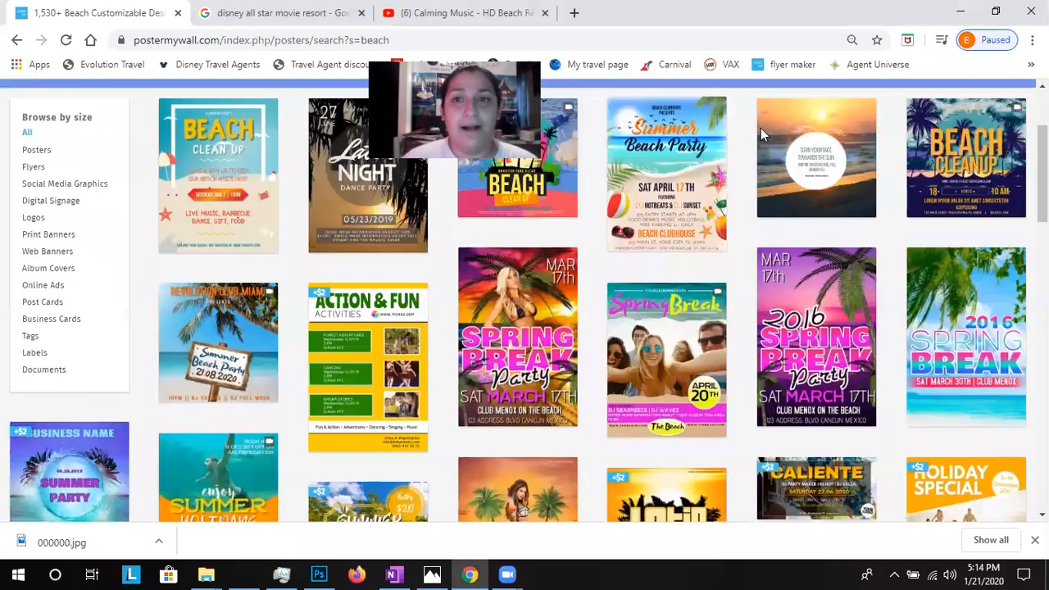
- Search the design templates for "sand" and browse the resulting designs
scroll(761, 128, up, 2)
click(768, 97)
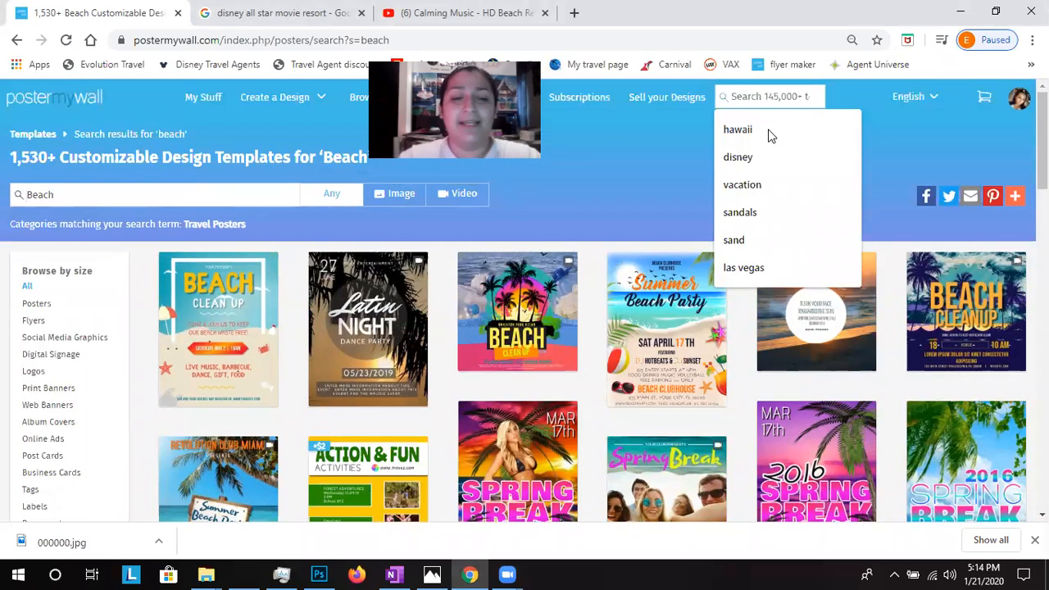
text(sand)
key(Return)
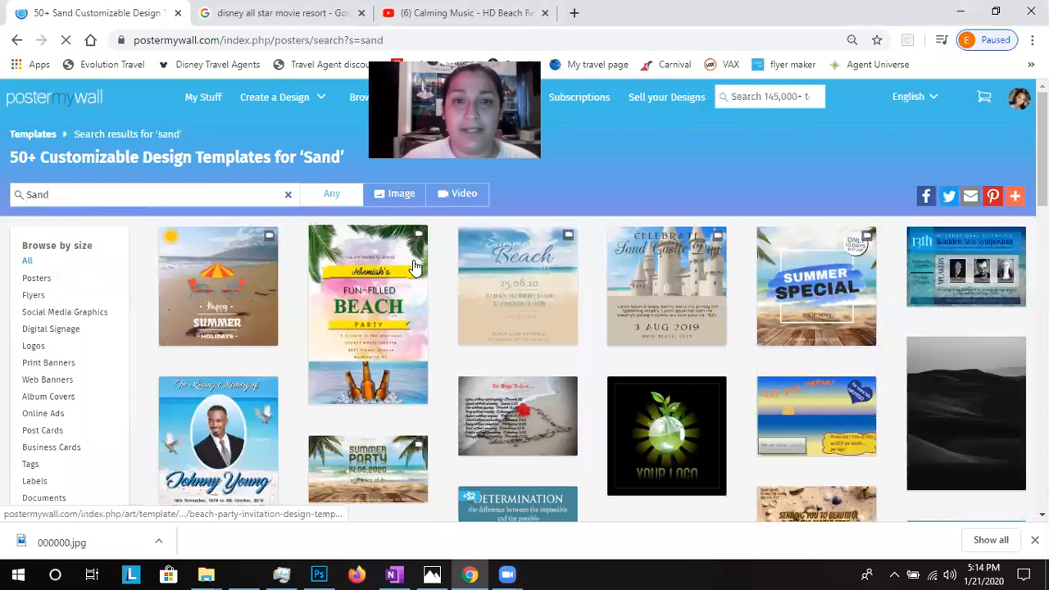
scroll(415, 266, down, 1)
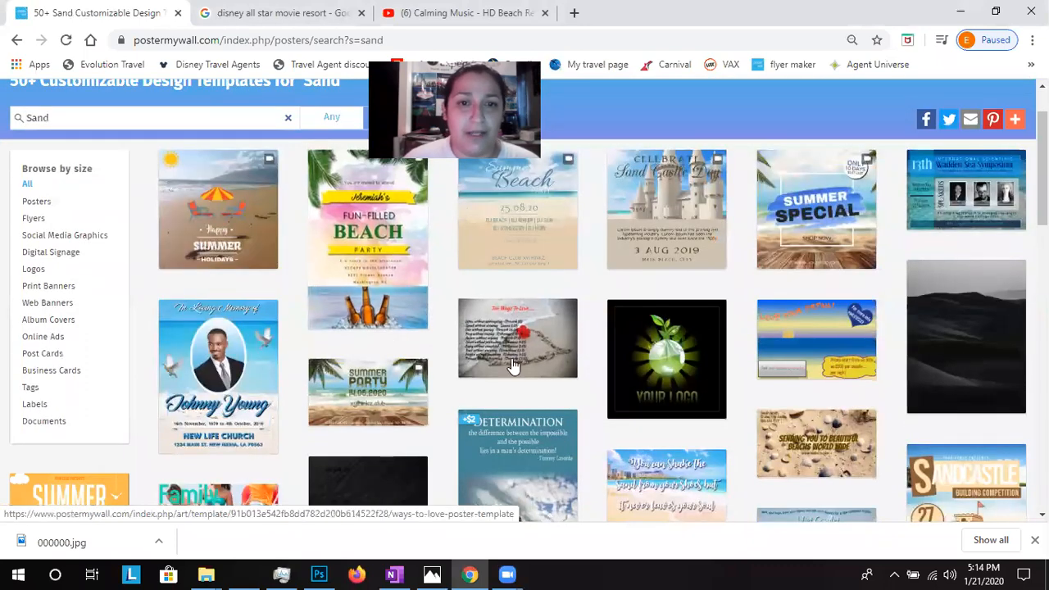
scroll(513, 365, down, 3)
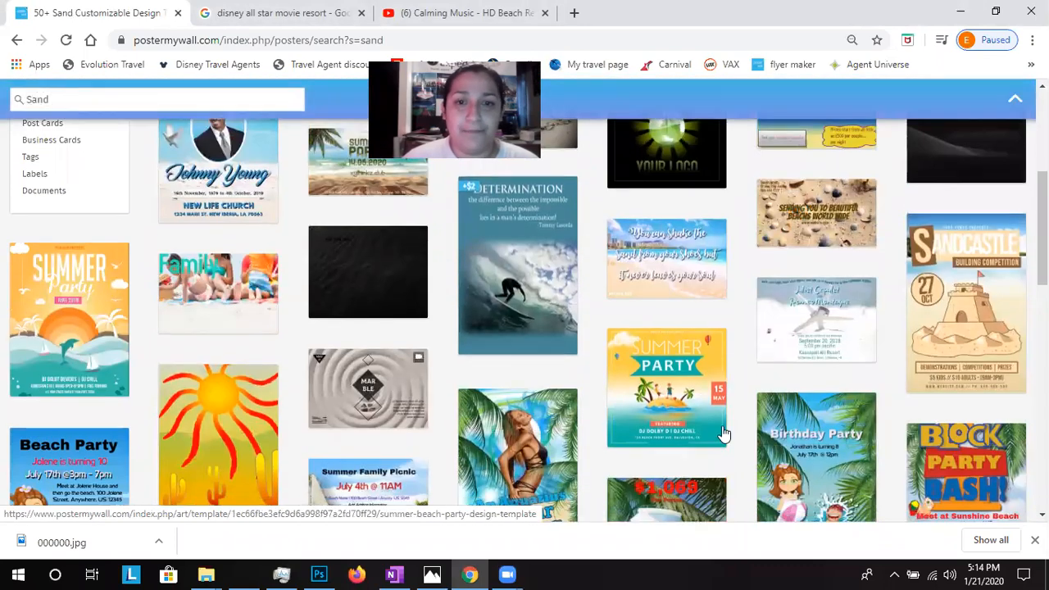
scroll(724, 435, down, 1)
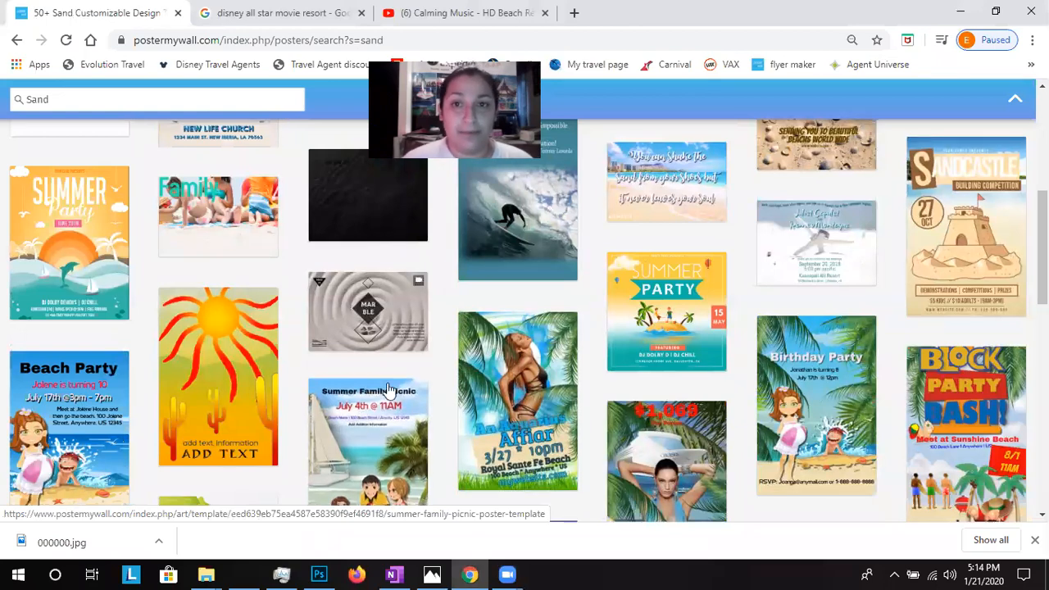
scroll(390, 388, up, 5)
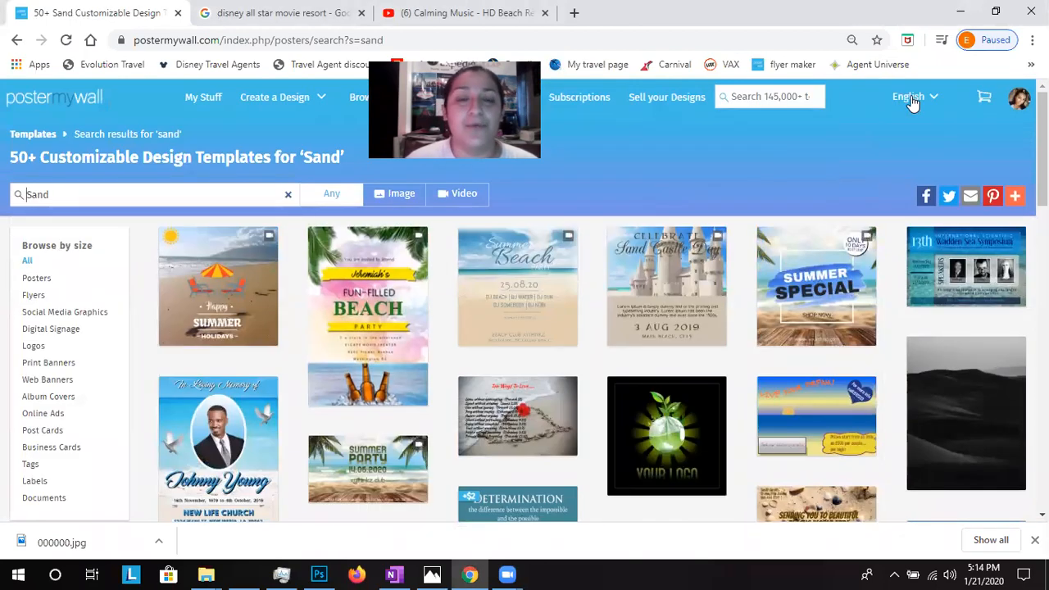
- Search the design templates for "hotel" and look over the first results
click(769, 97)
text(hotel)
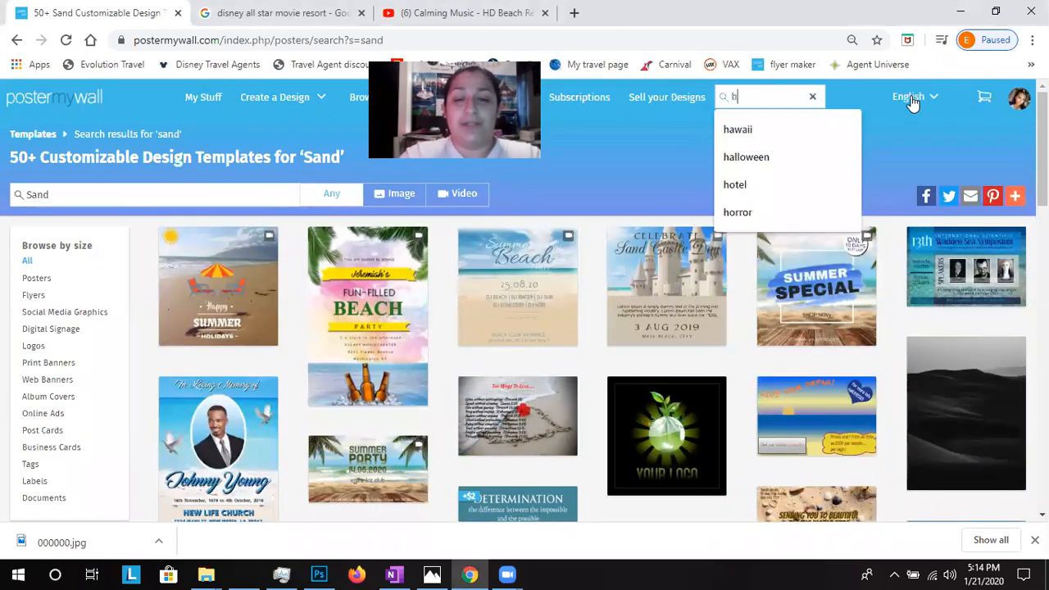
key(Return)
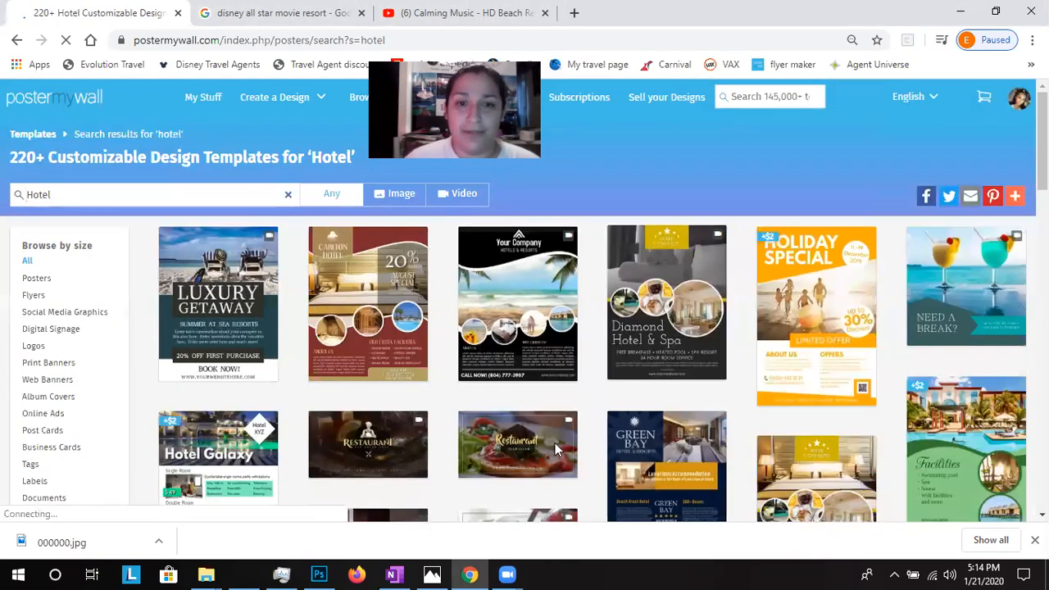
scroll(533, 263, down, 1)
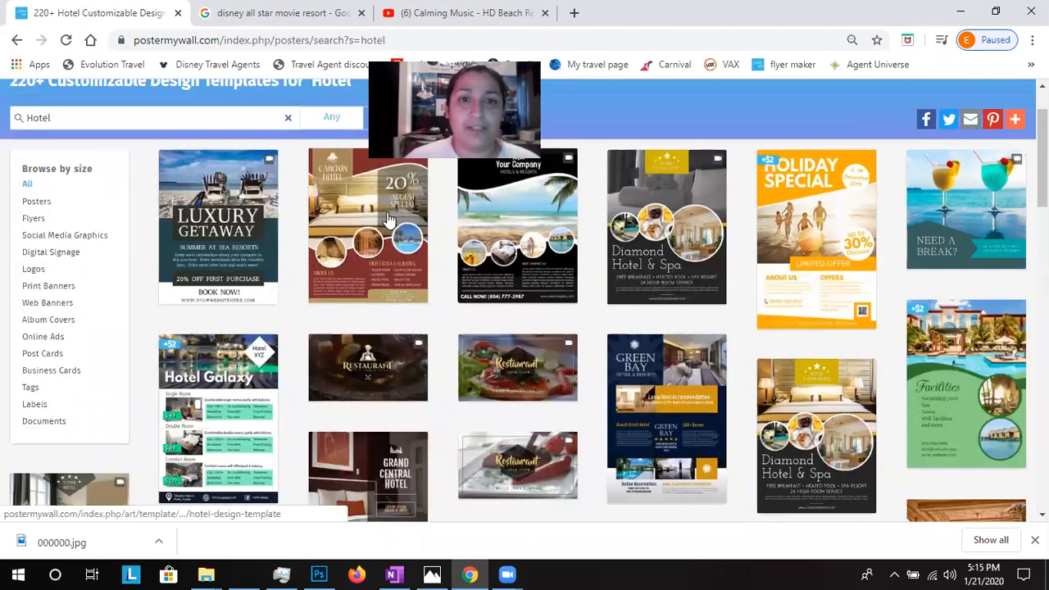
scroll(694, 188, up, 1)
- Search the design templates for "las vegas" and browse the resulting designs
click(747, 97)
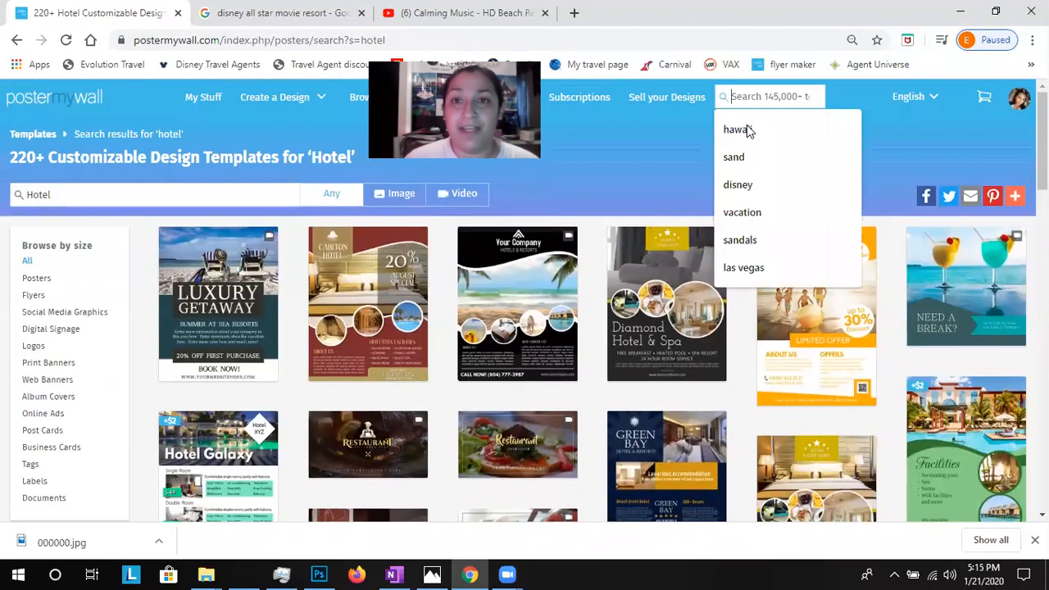
text(las vega)
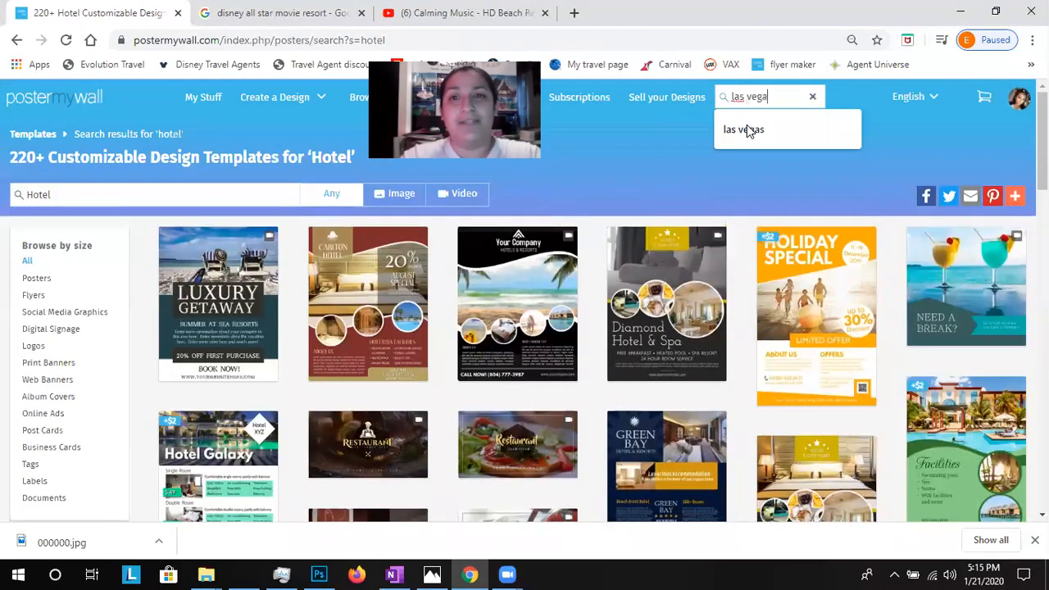
click(747, 129)
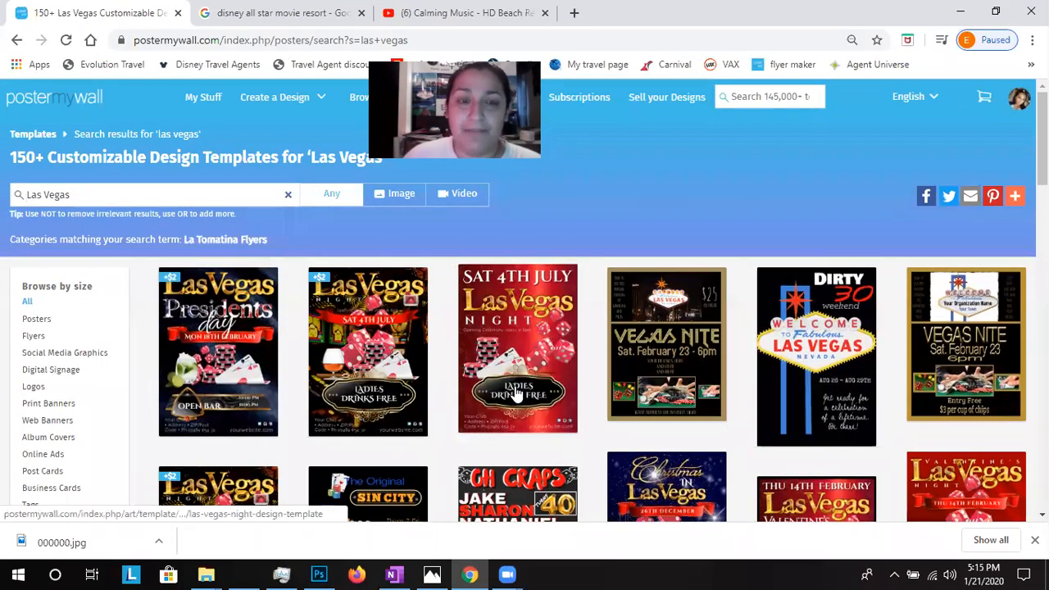
scroll(518, 389, down, 1)
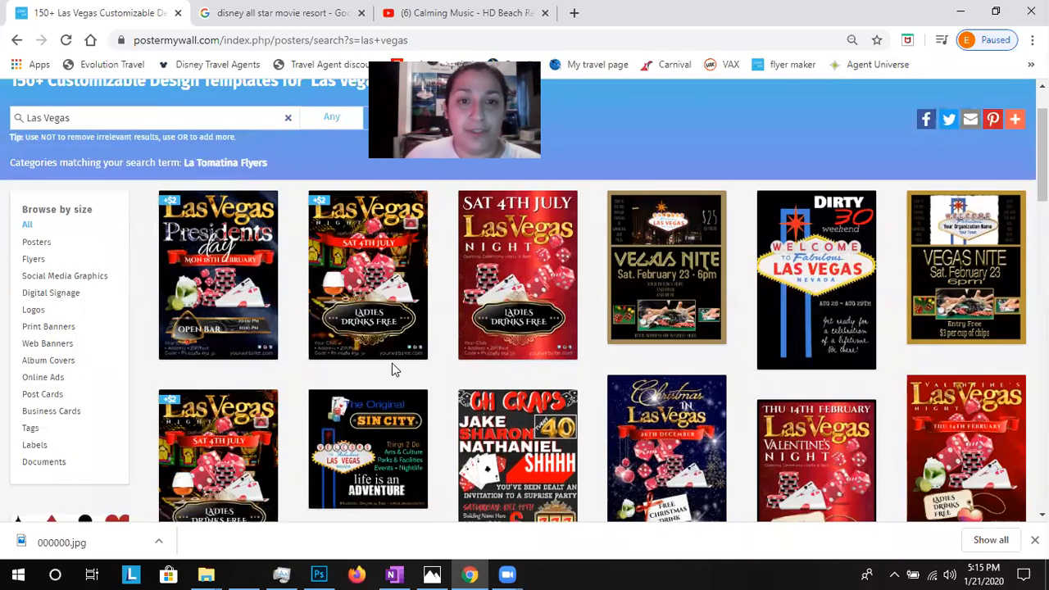
scroll(387, 369, down, 1)
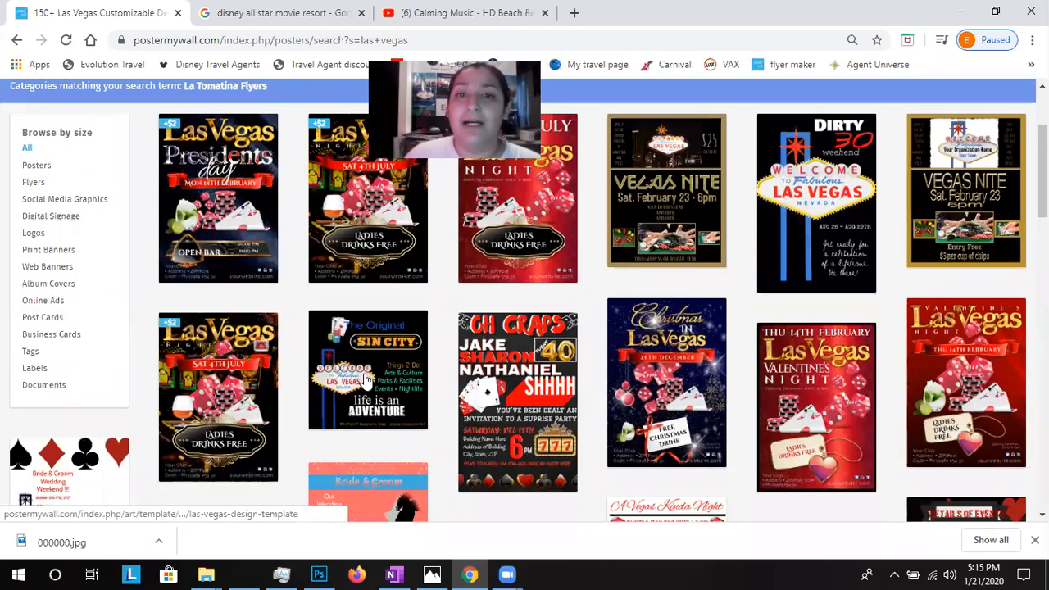
scroll(393, 348, up, 1)
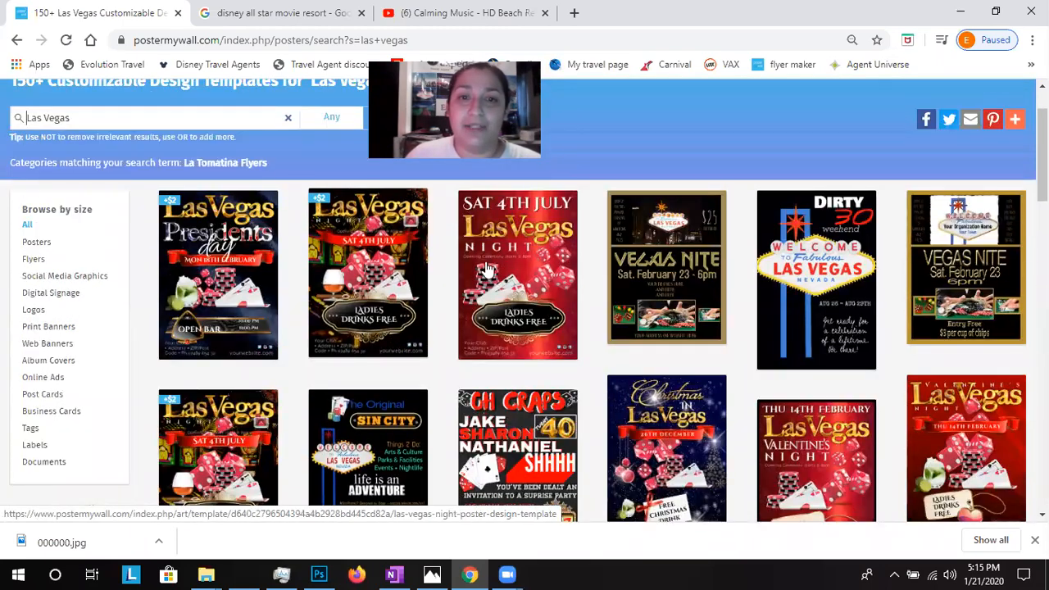
scroll(448, 310, up, 1)
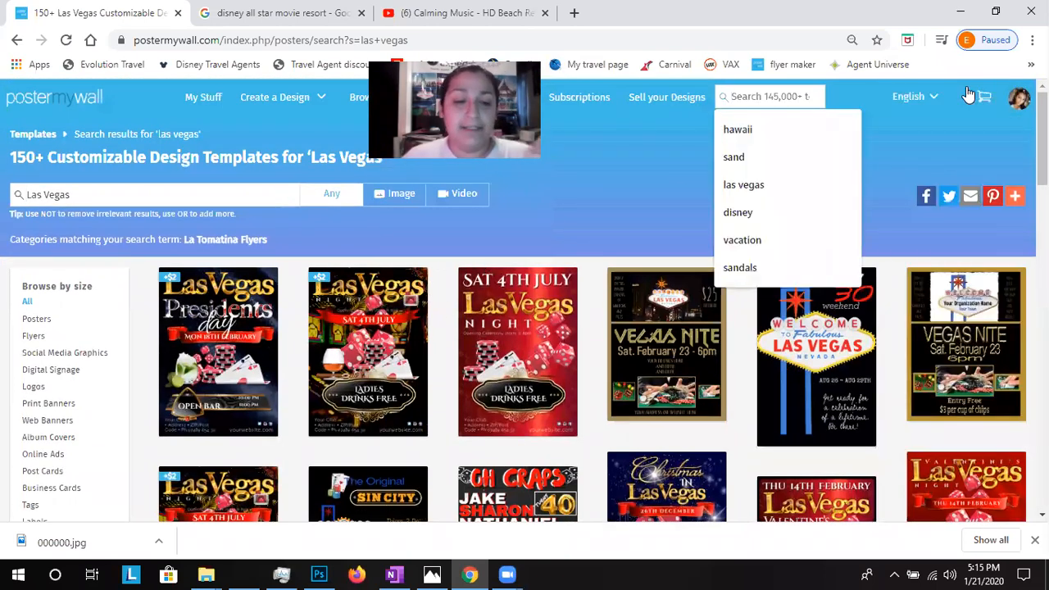
- Search the design templates for "DISNEY"
text(disney)
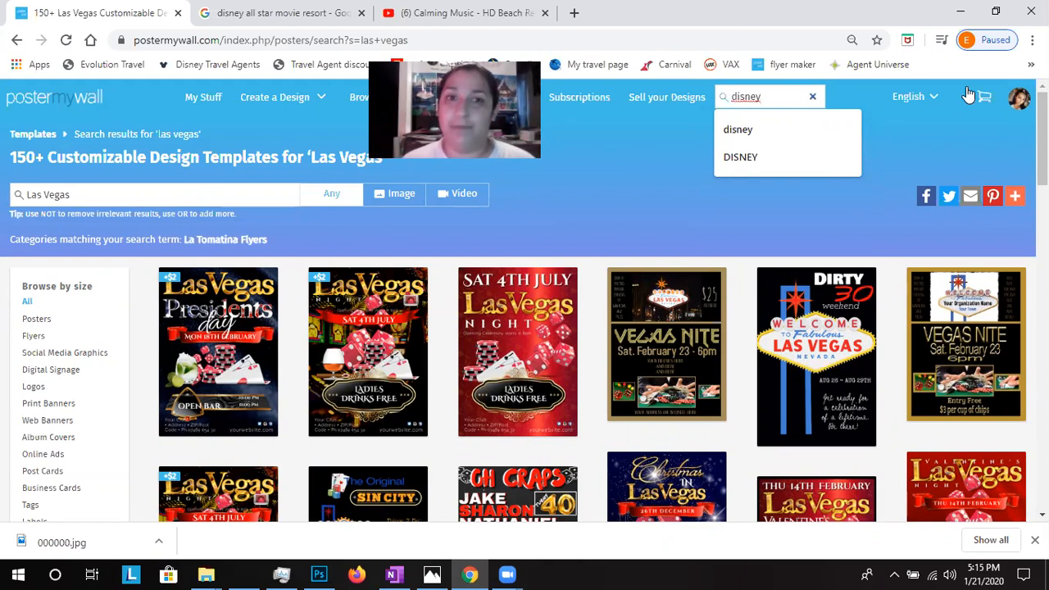
click(729, 164)
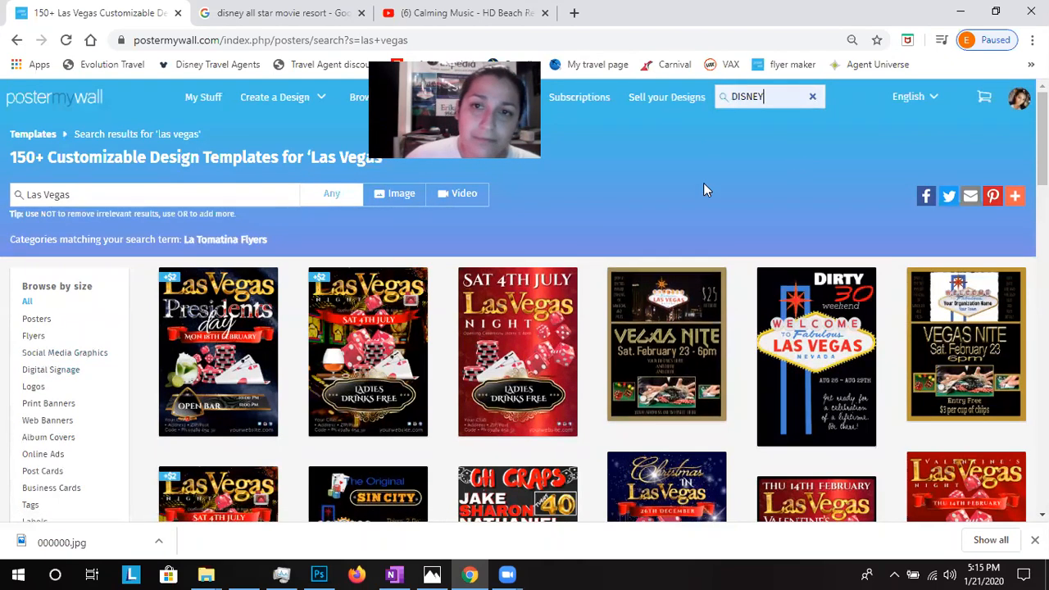
key(Return)
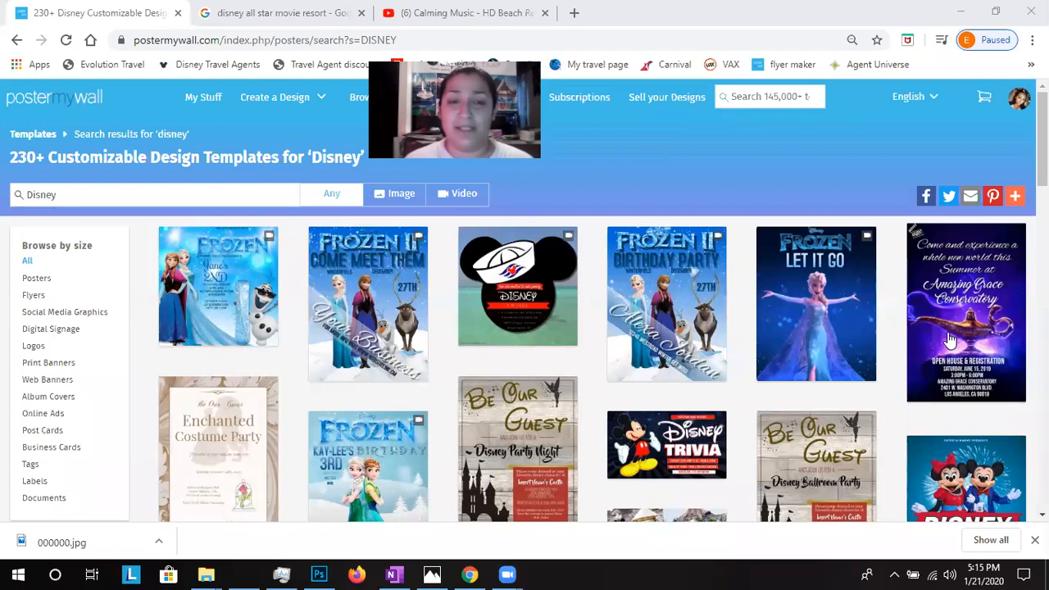
- Browse the Disney results and open the Frozen "You're Invited!" party poster with Elsa and Olaf for customizing
scroll(948, 344, down, 4)
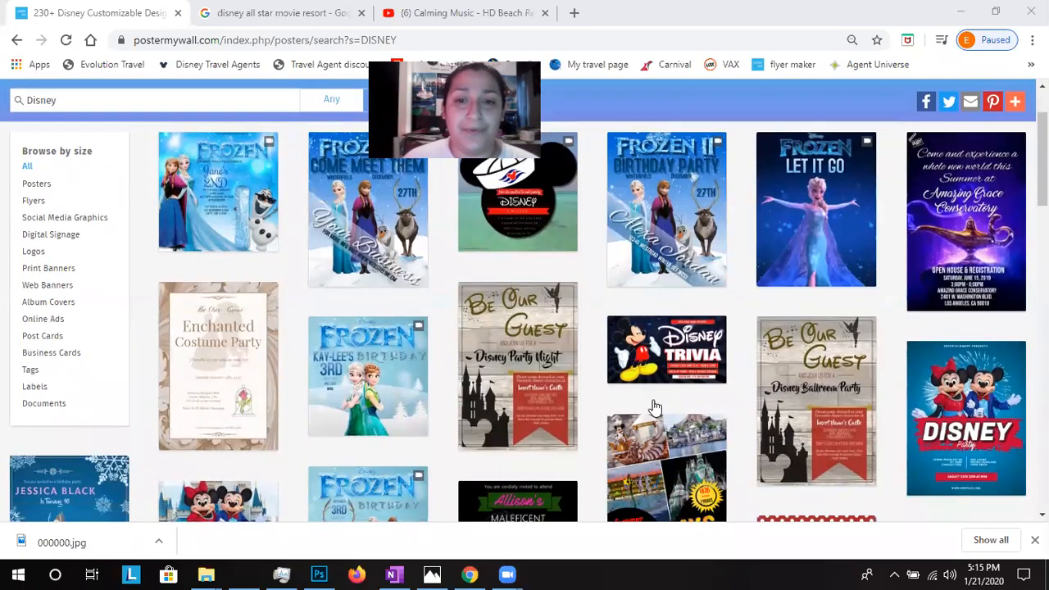
scroll(654, 406, down, 2)
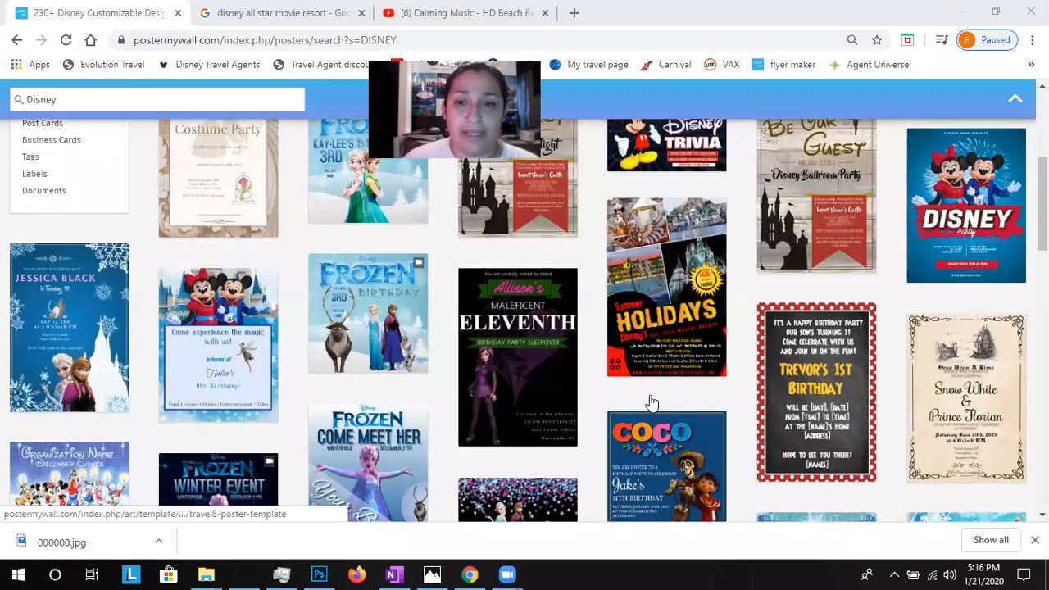
click(850, 432)
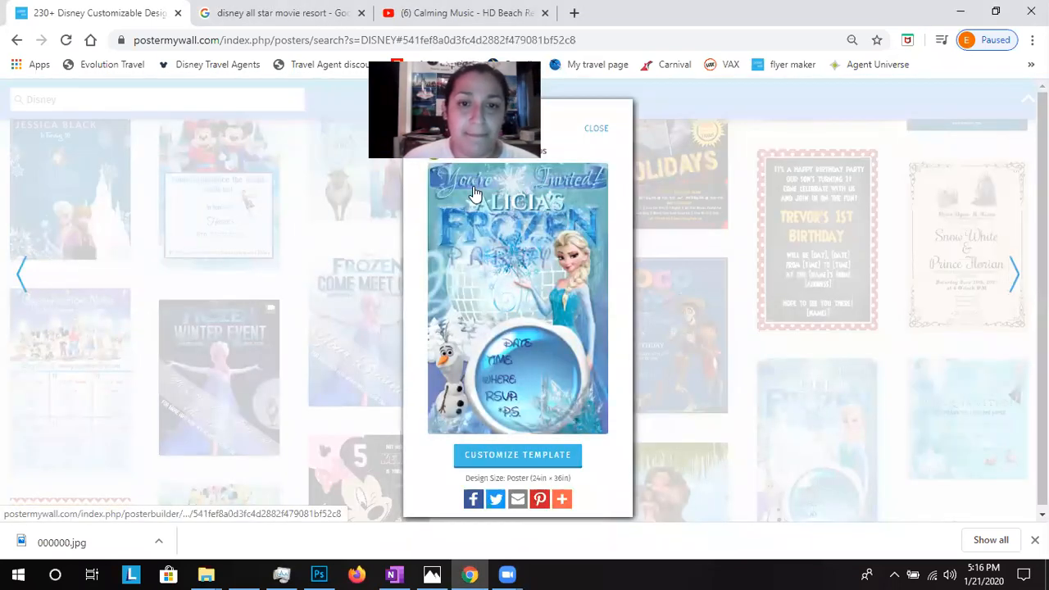
click(532, 456)
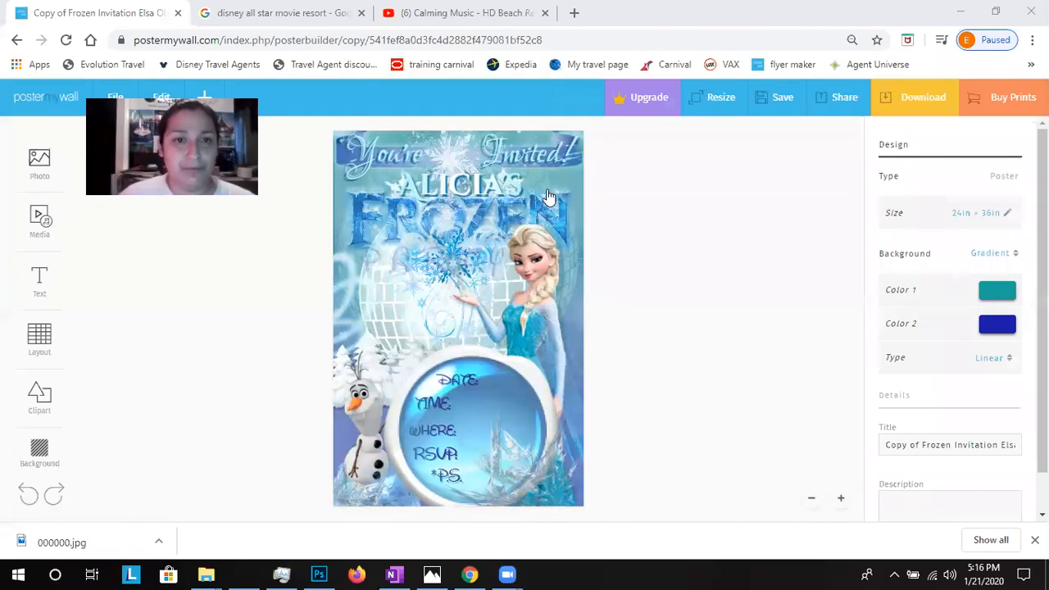
- Switch to the Photos app to view the finished Disney All-Star Movie Resort flyer, then return to the poster editor
click(424, 574)
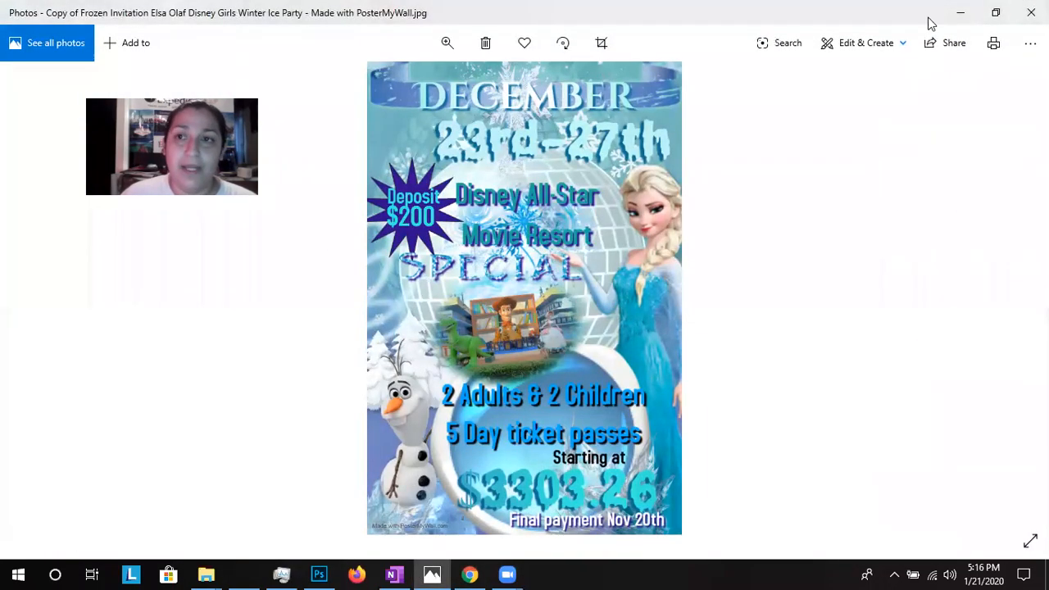
click(996, 13)
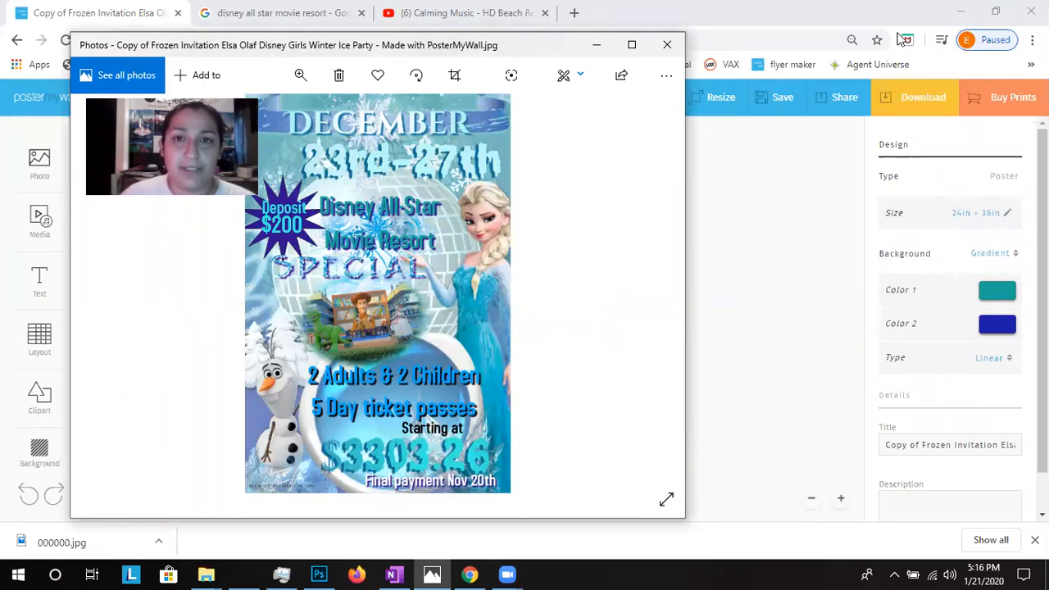
drag(615, 42, 688, 37)
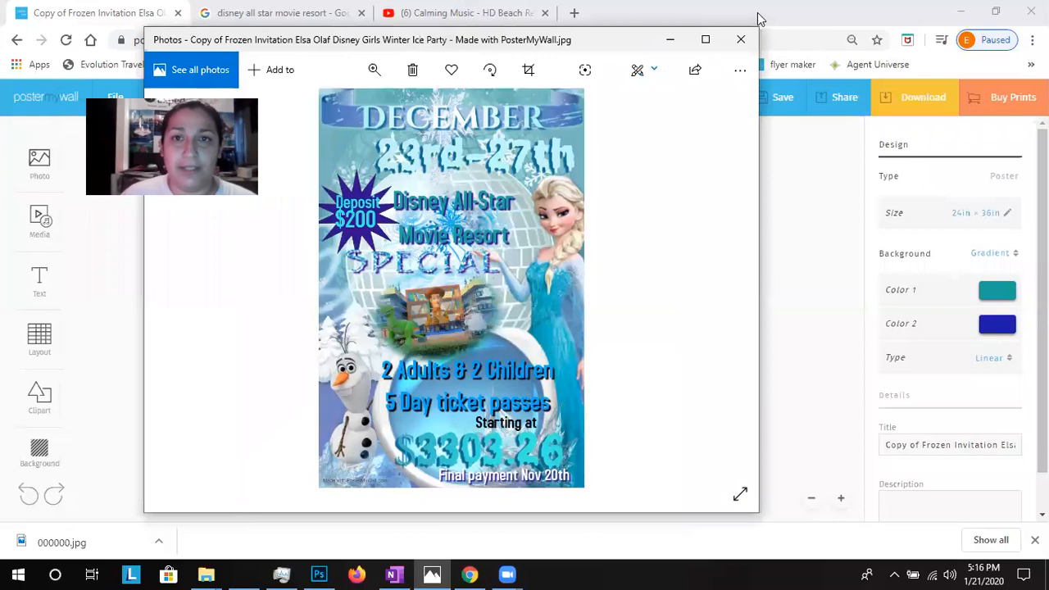
click(668, 43)
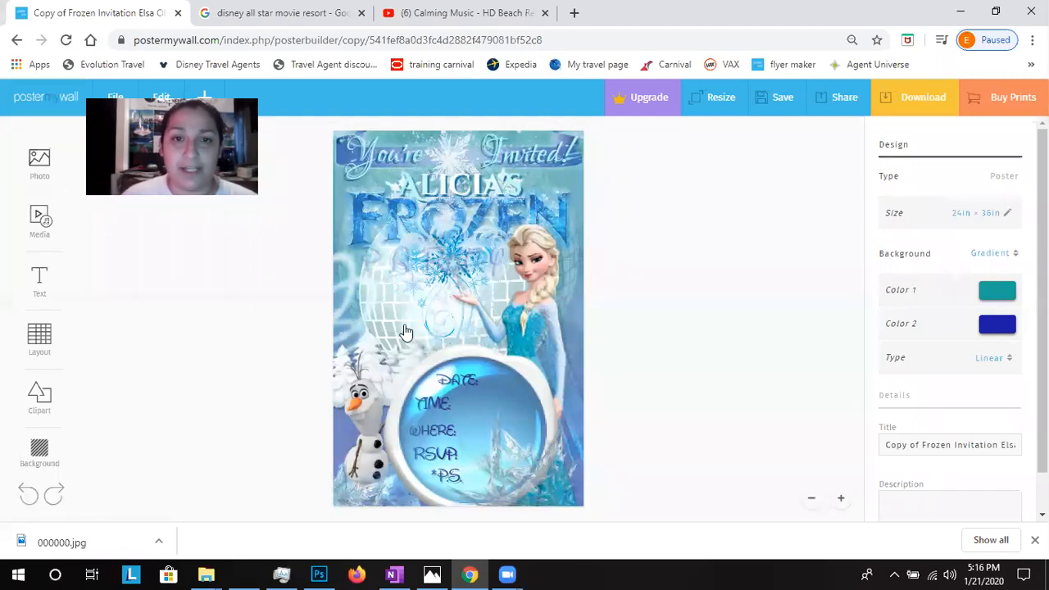
- Replace "You're" with "Hello" in the heading text at the top of the poster
click(401, 164)
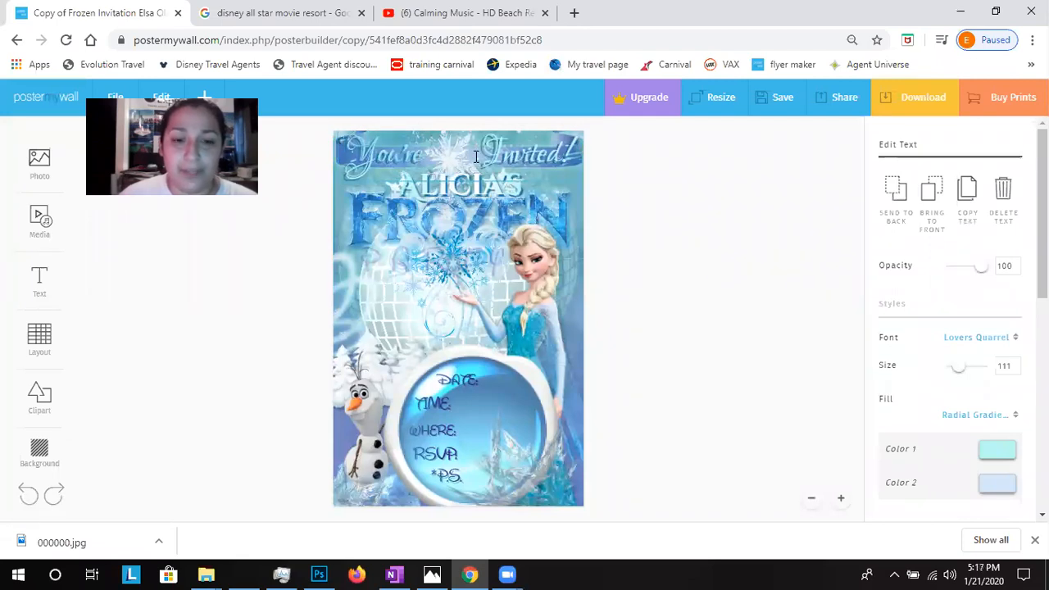
key(BackSpace)
key(BackSpace)
key(BackSpace)
key(BackSpace)
key(BackSpace)
key(BackSpace)
text(Hello)
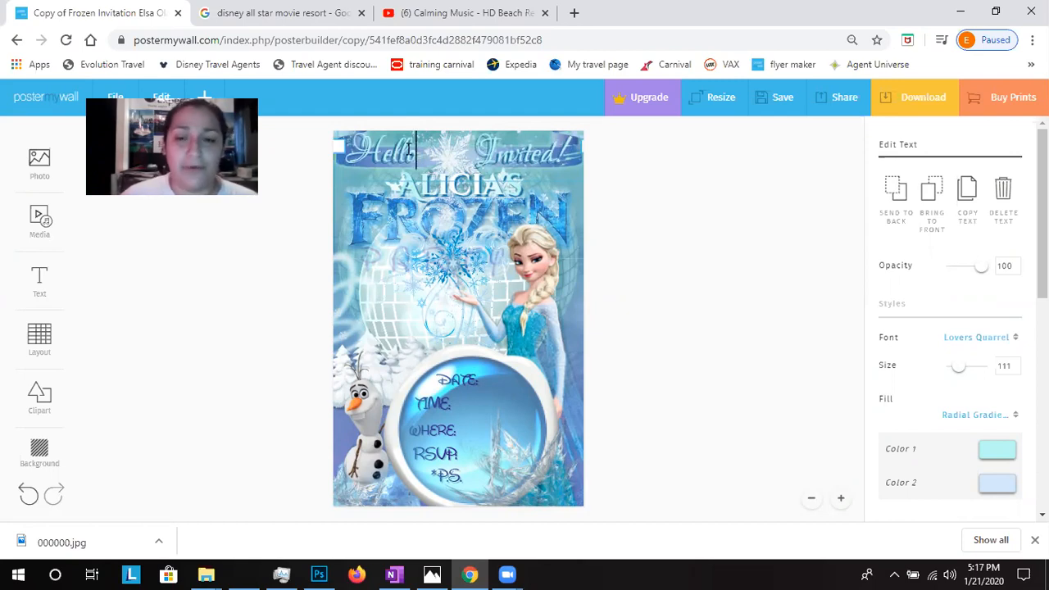
click(410, 236)
- Delete the "Hello Invited!" heading text from the top of the poster
click(397, 157)
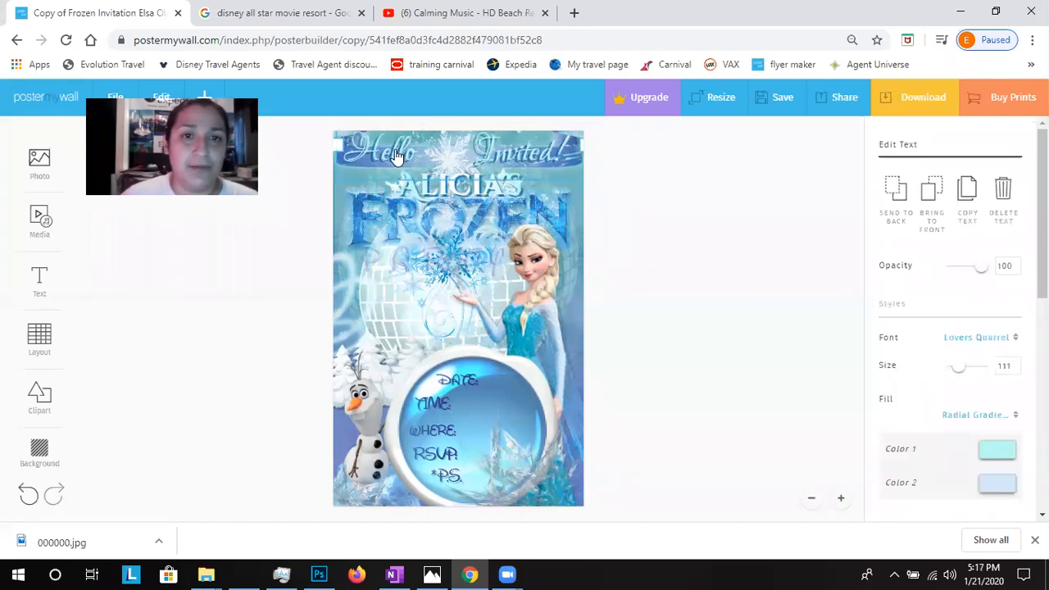
key(Delete)
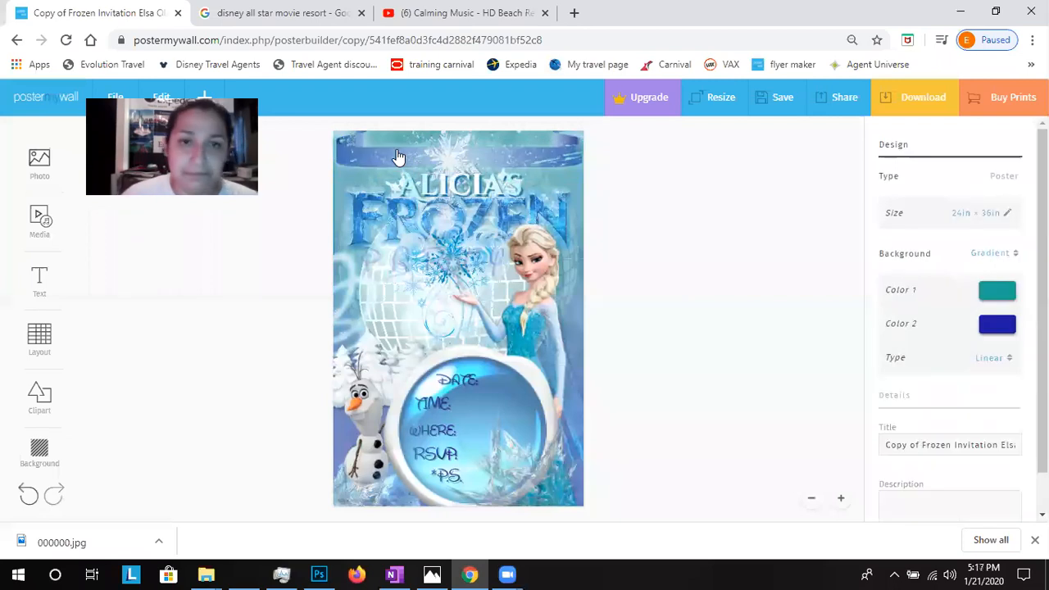
- Move the name text above the Frozen logo up into the top banner and change it to "December"
drag(453, 186, 437, 158)
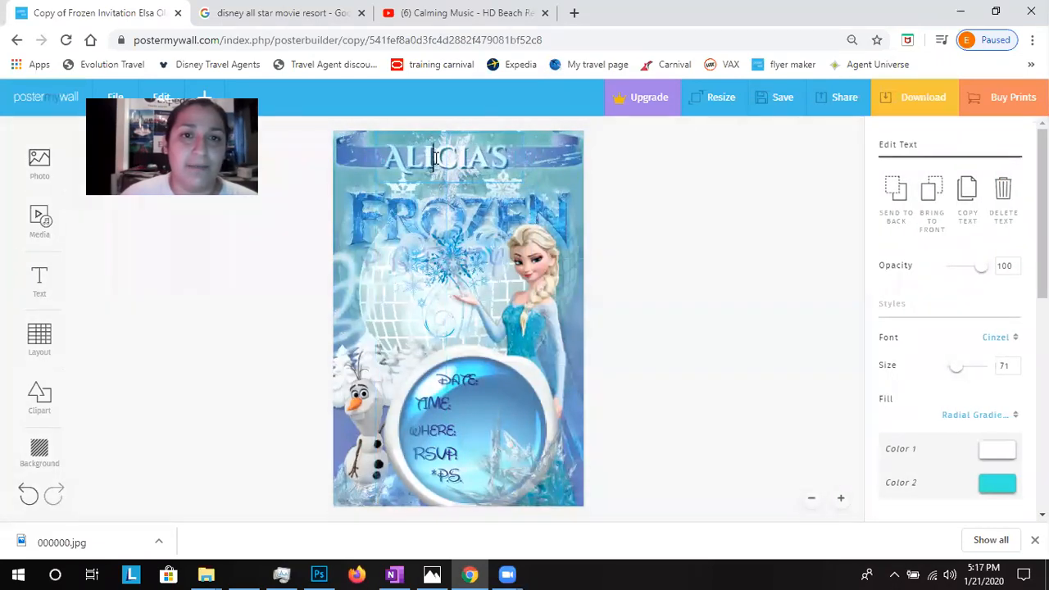
double_click(437, 158)
text(December)
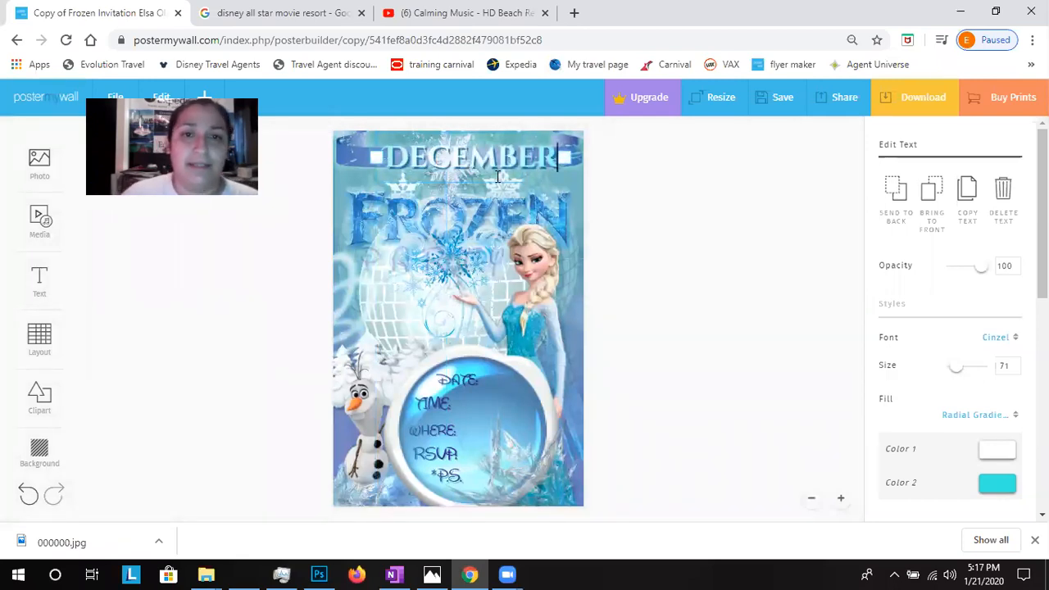
click(447, 209)
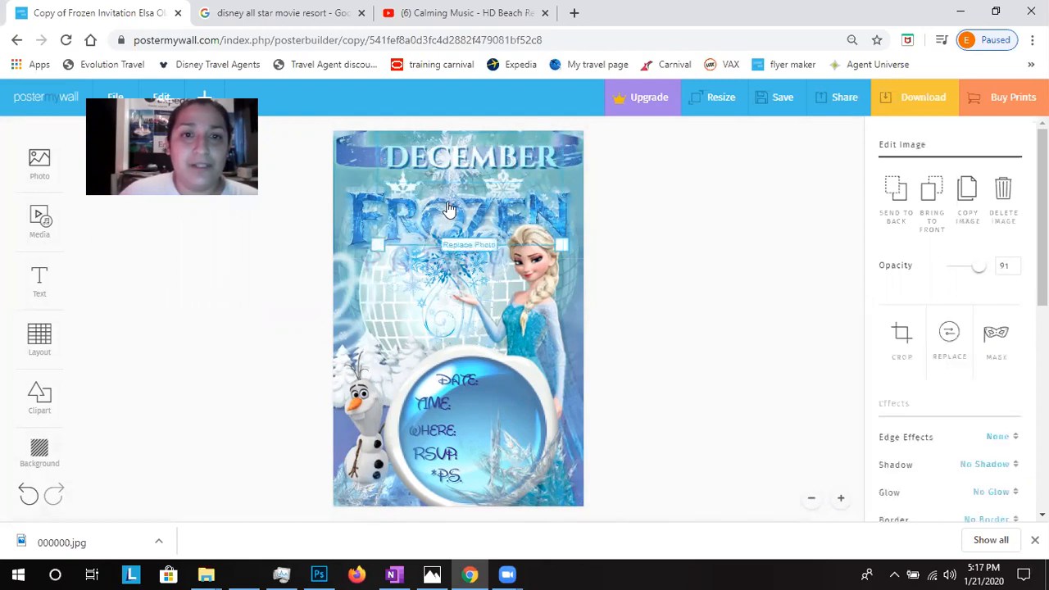
click(370, 217)
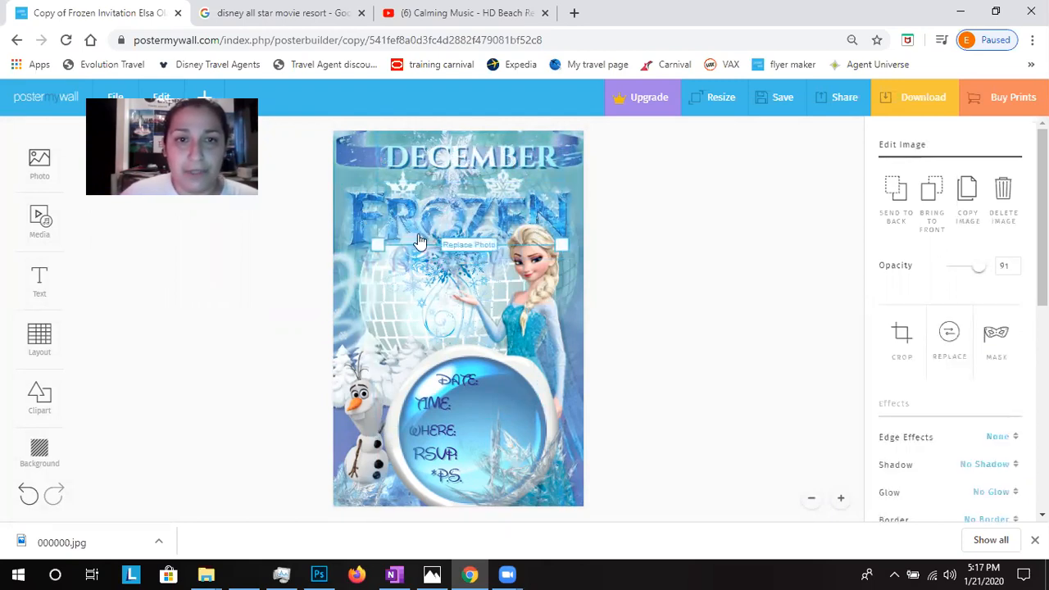
click(385, 238)
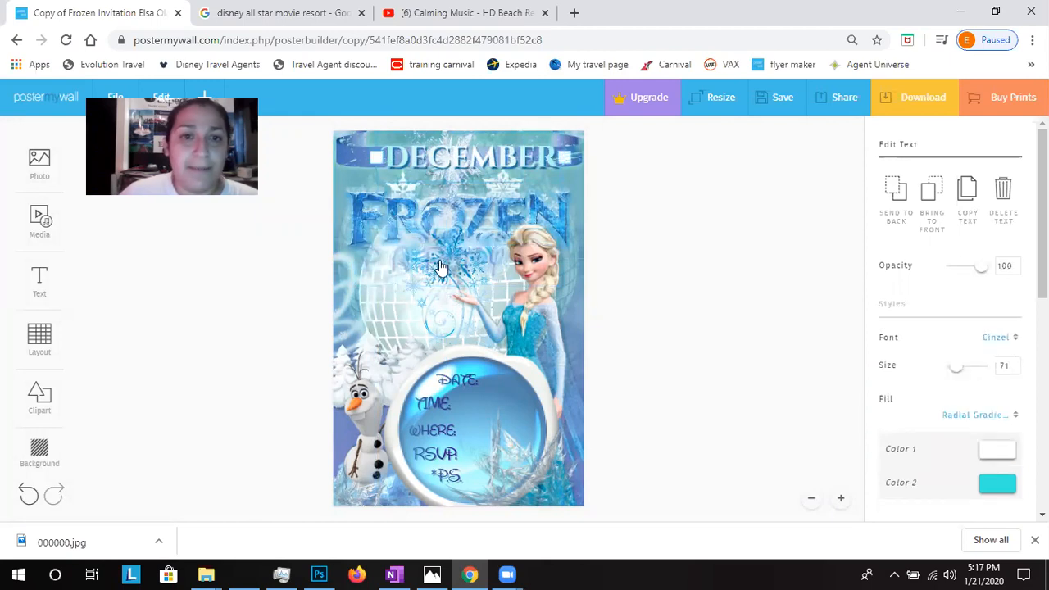
- Move the Elsa image toward the poster's right edge and the Olaf image slightly right toward the circle
click(529, 333)
drag(529, 333, 554, 322)
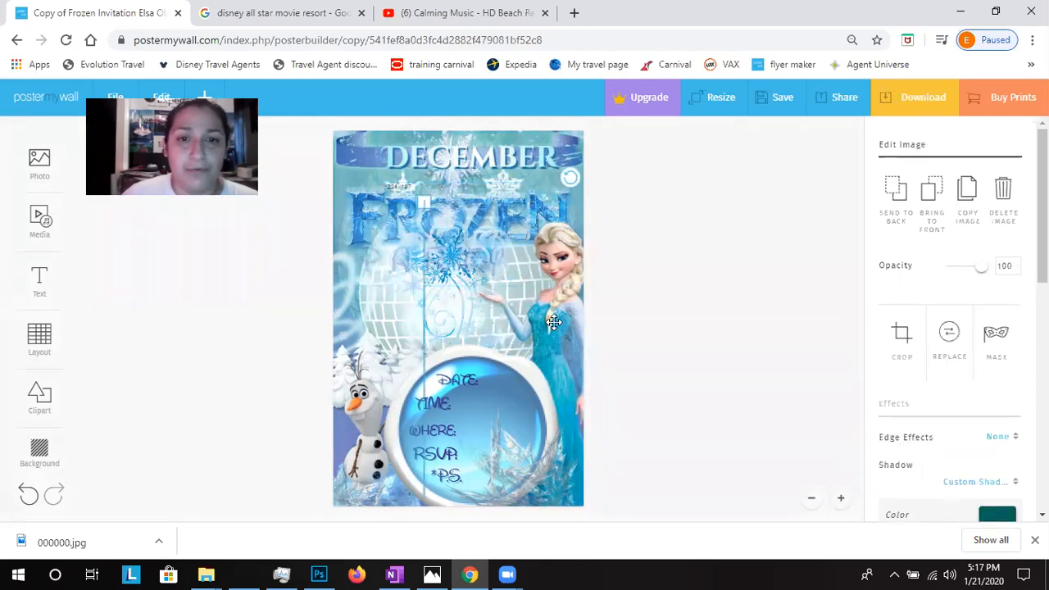
click(365, 392)
drag(366, 403, 388, 406)
- Delete the Olaf image from the poster and undo the deletion
key(Delete)
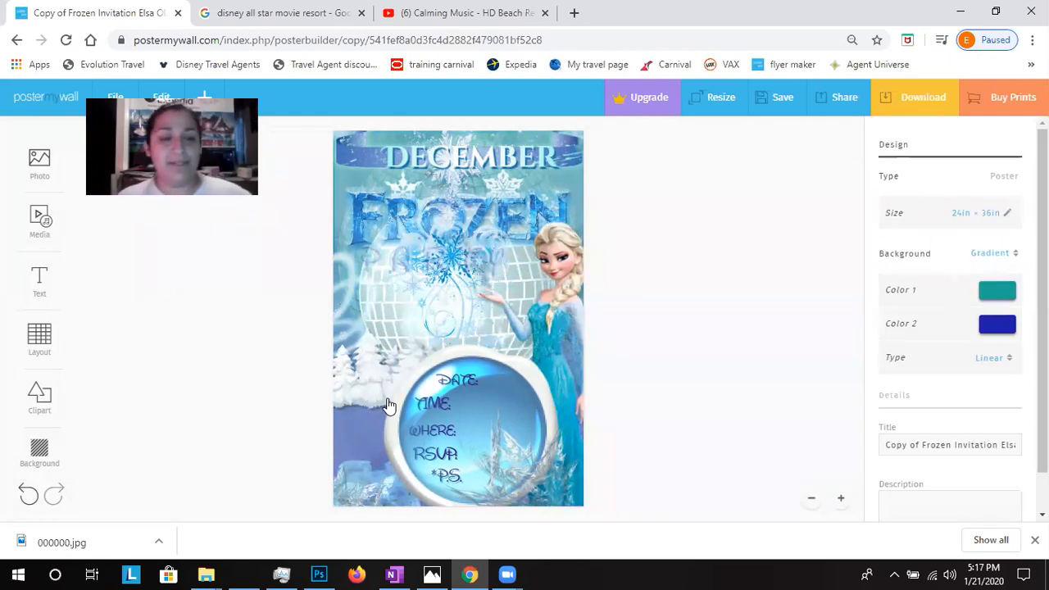
click(27, 501)
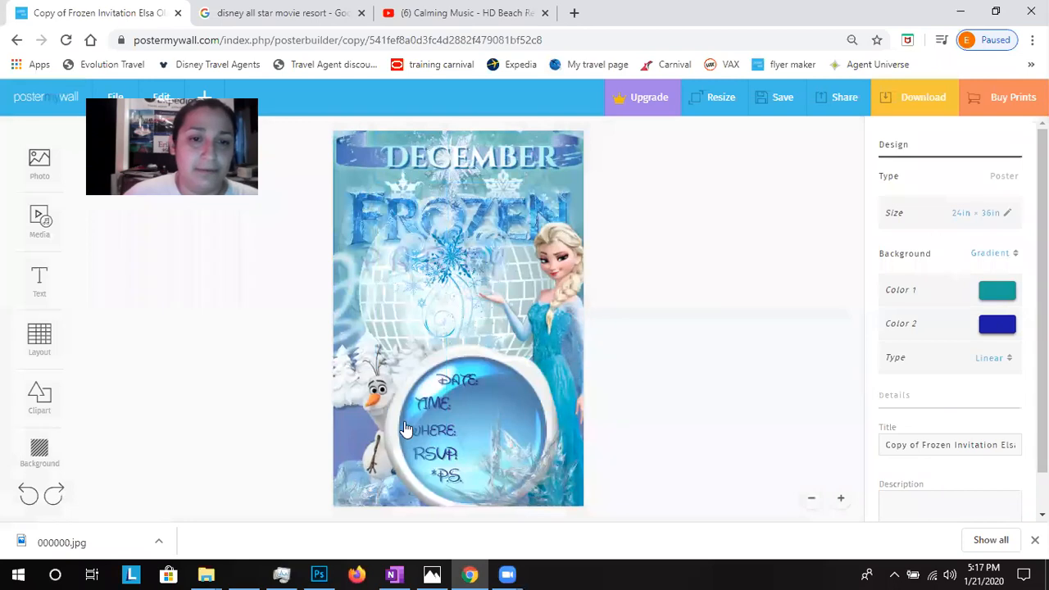
- Move the Olaf image back toward the poster's left edge and dismiss the browser's downloads bar
drag(374, 401, 352, 397)
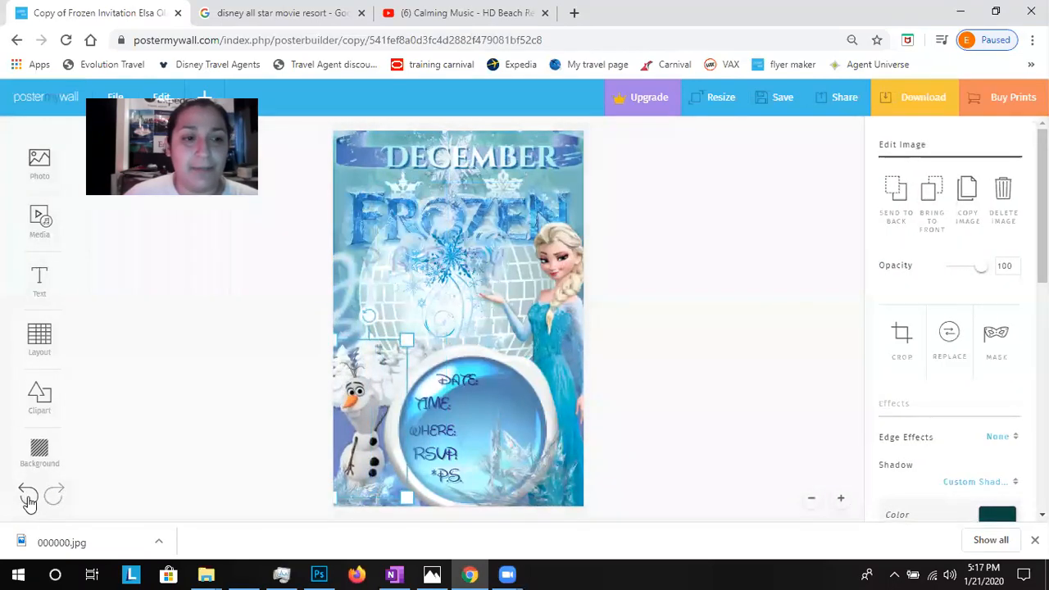
click(1035, 540)
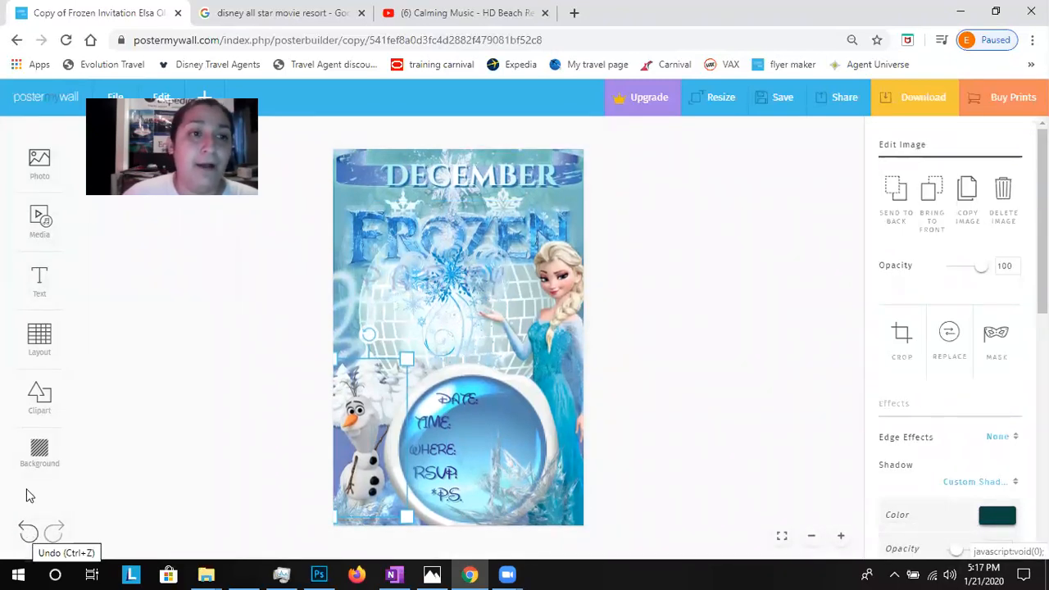
- Add a plain text box to the poster and place it just below the Frozen logo
click(40, 178)
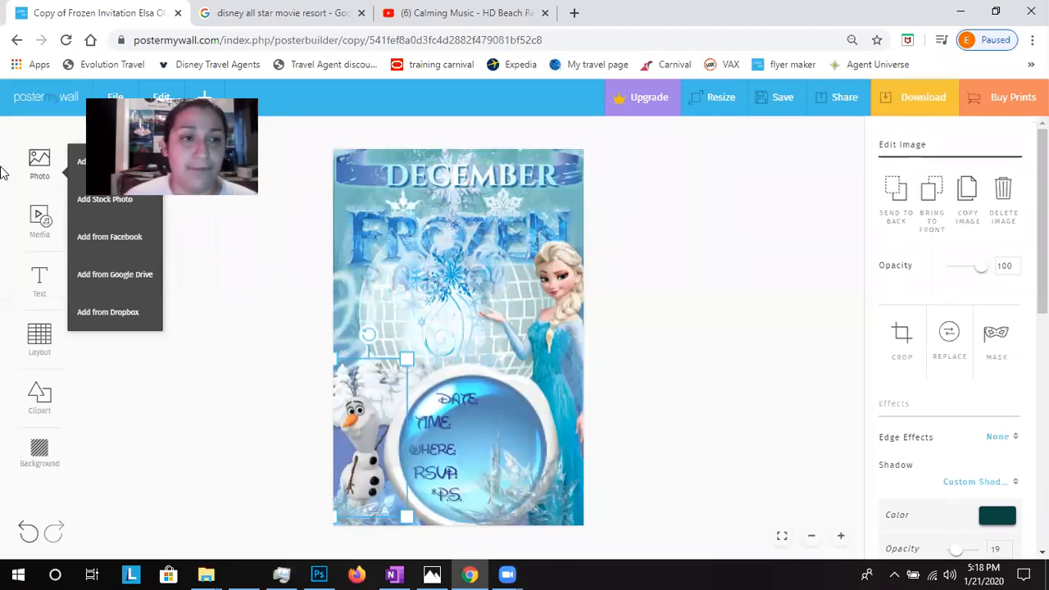
click(45, 285)
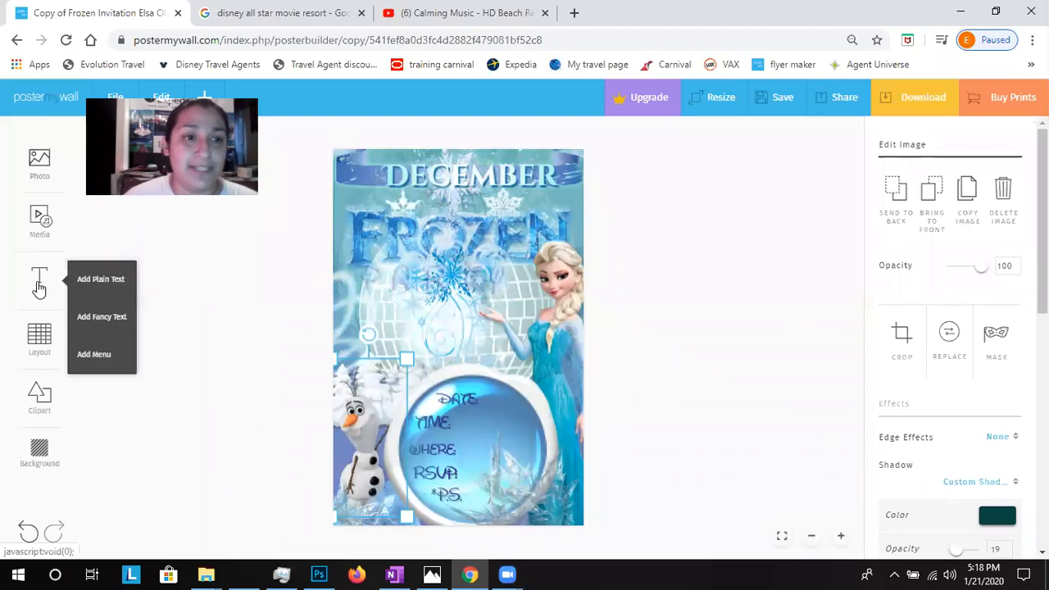
click(99, 280)
drag(358, 202, 363, 286)
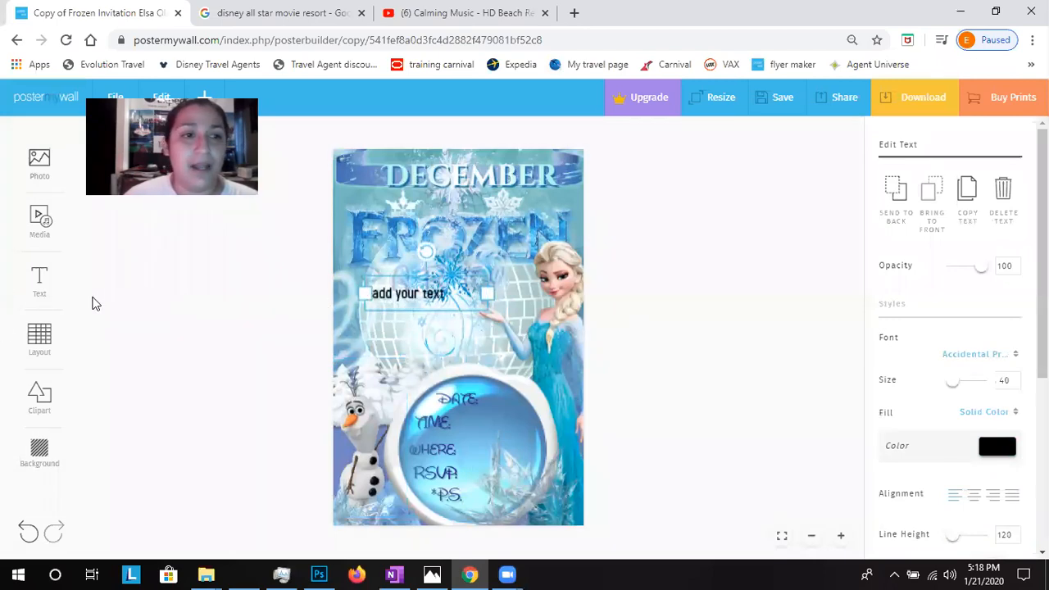
- Start a fancy text, preview the Frozen, Ocean and Club effects, and set its wording to "Hello"
click(41, 295)
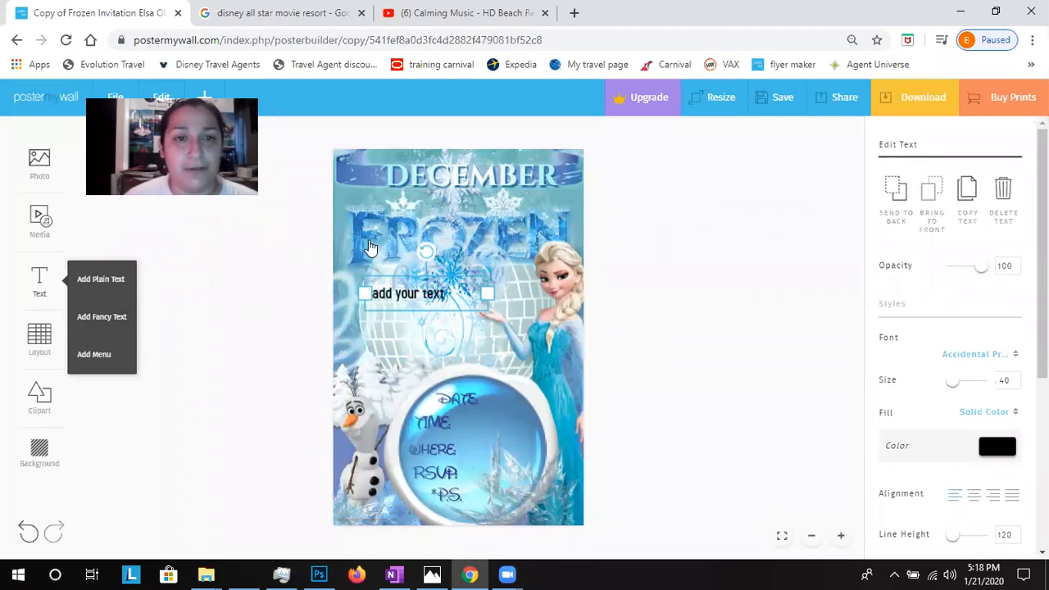
click(97, 319)
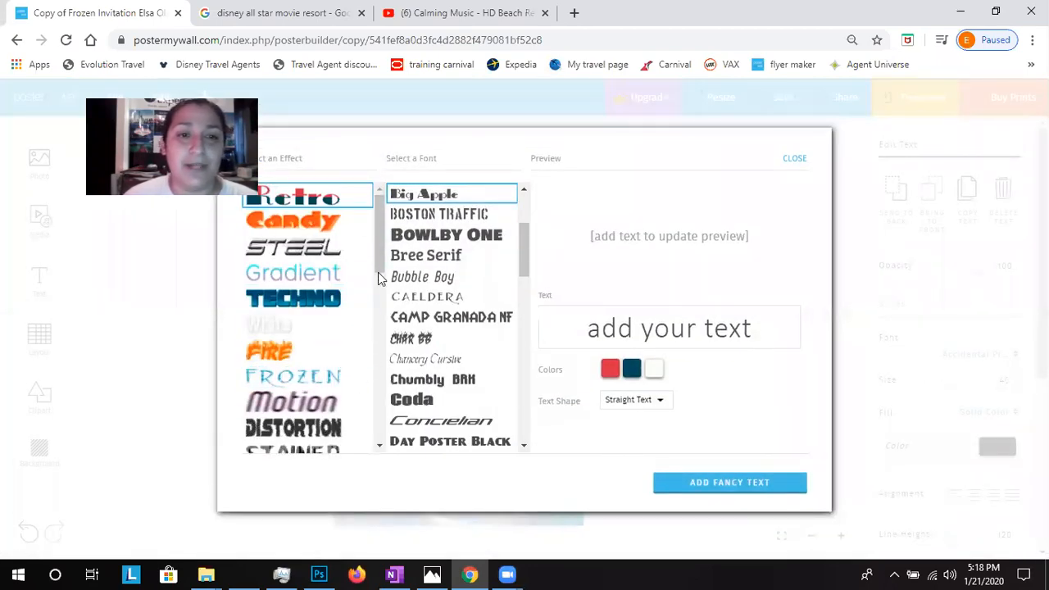
scroll(373, 284, down, 1)
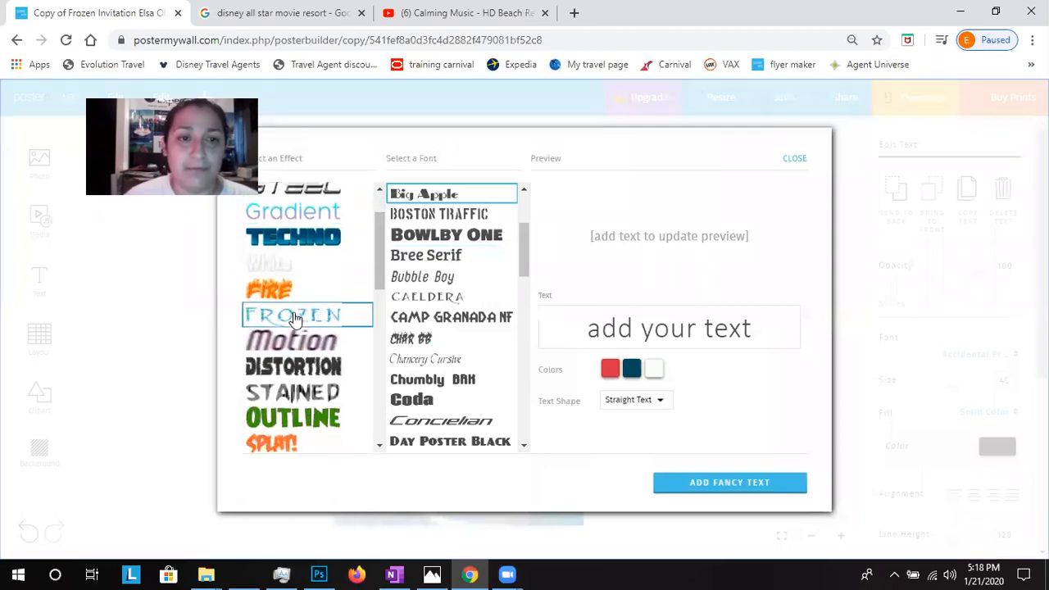
click(295, 318)
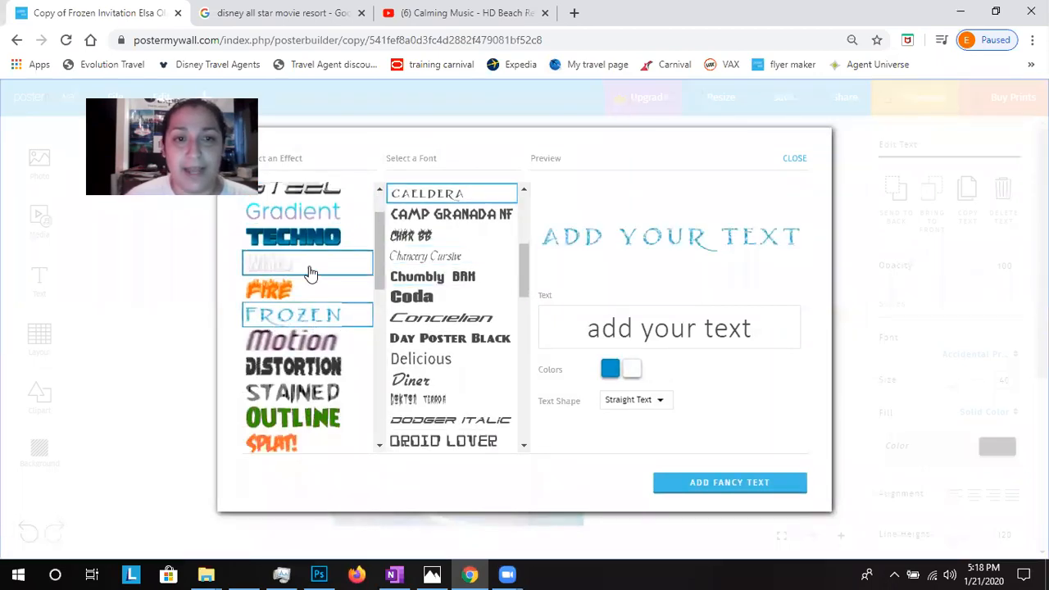
scroll(373, 296, down, 1)
drag(373, 297, 385, 372)
click(316, 376)
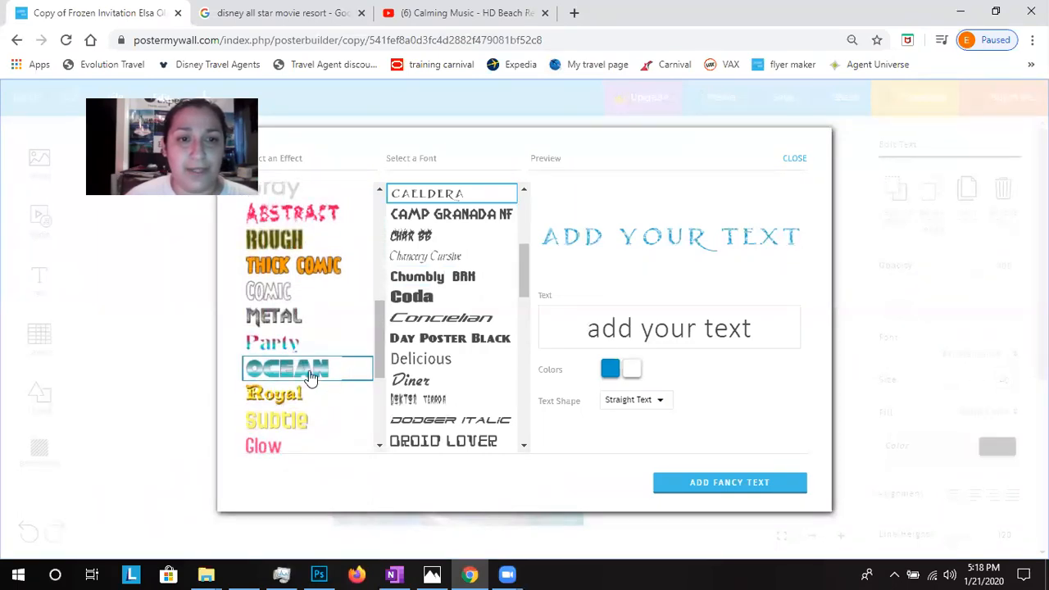
drag(385, 328, 374, 400)
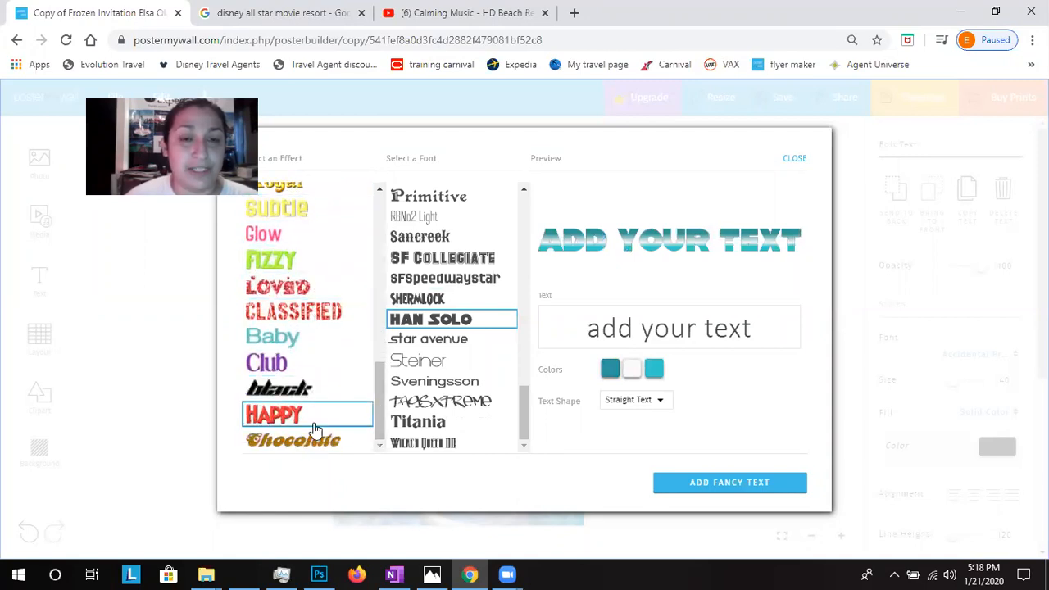
click(299, 358)
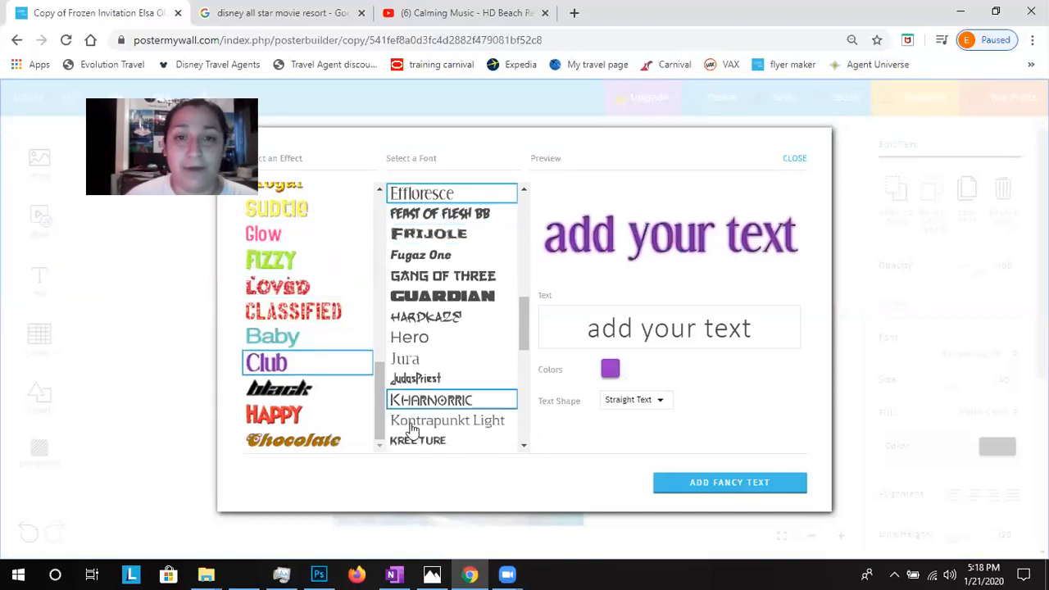
click(638, 348)
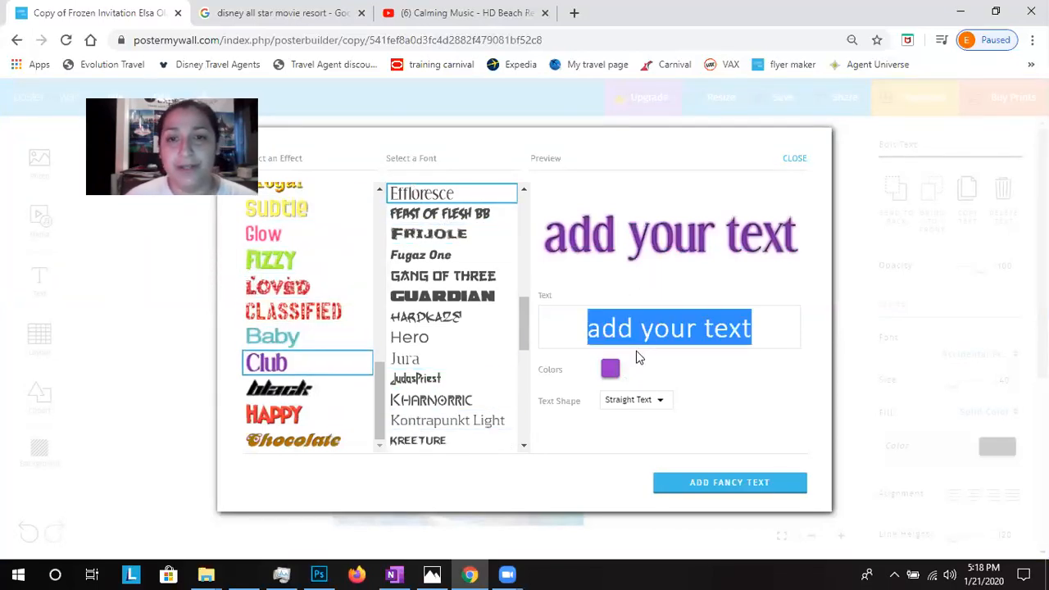
text(Hello)
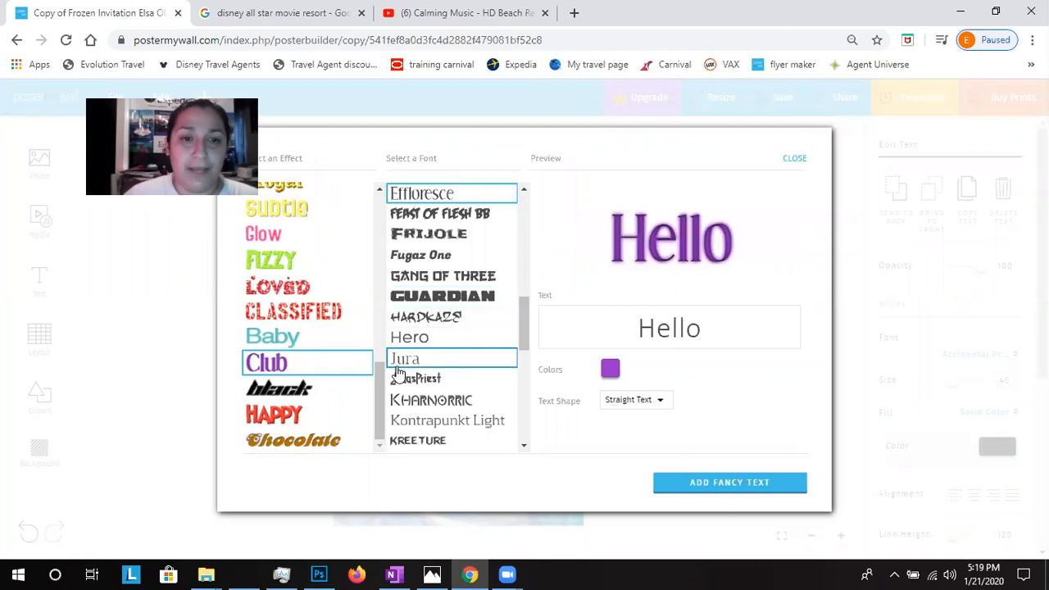
- Add the fancy text "Frozen" with the Ocean effect and place it beneath the plain text placeholder
drag(377, 366, 385, 314)
click(344, 335)
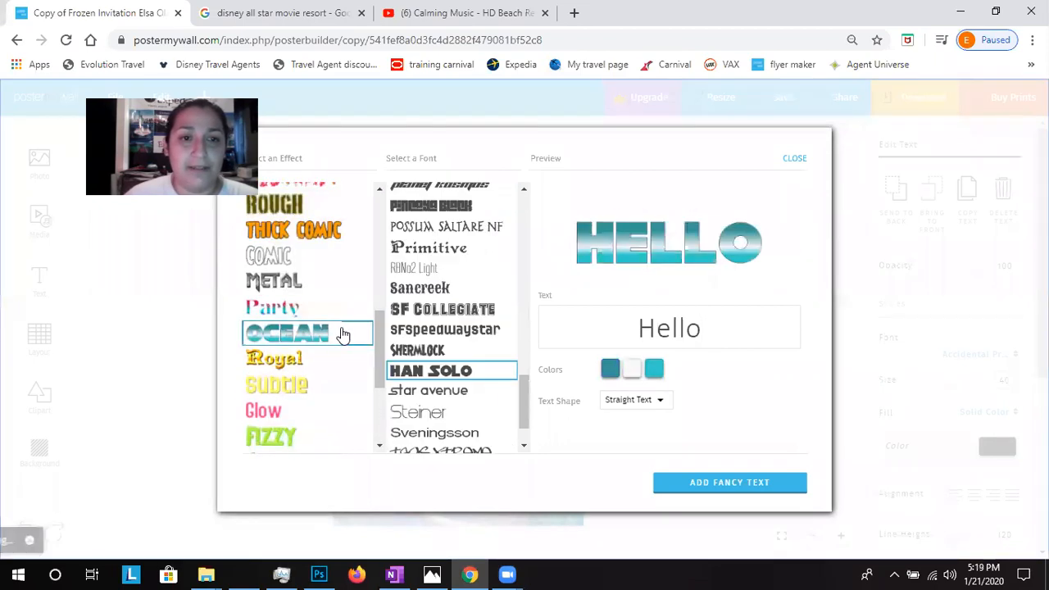
double_click(655, 335)
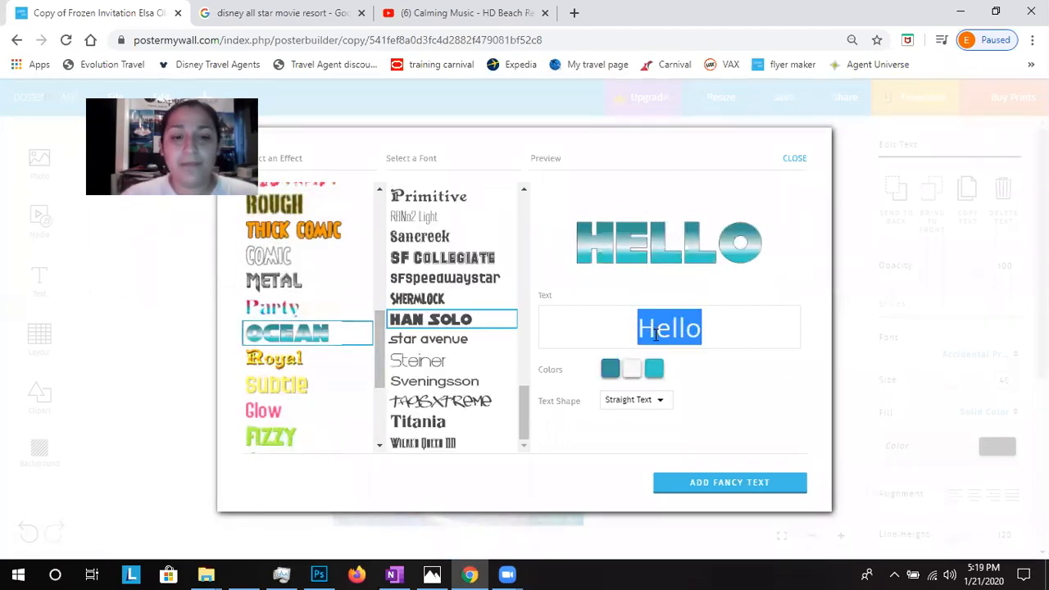
text(Frozen)
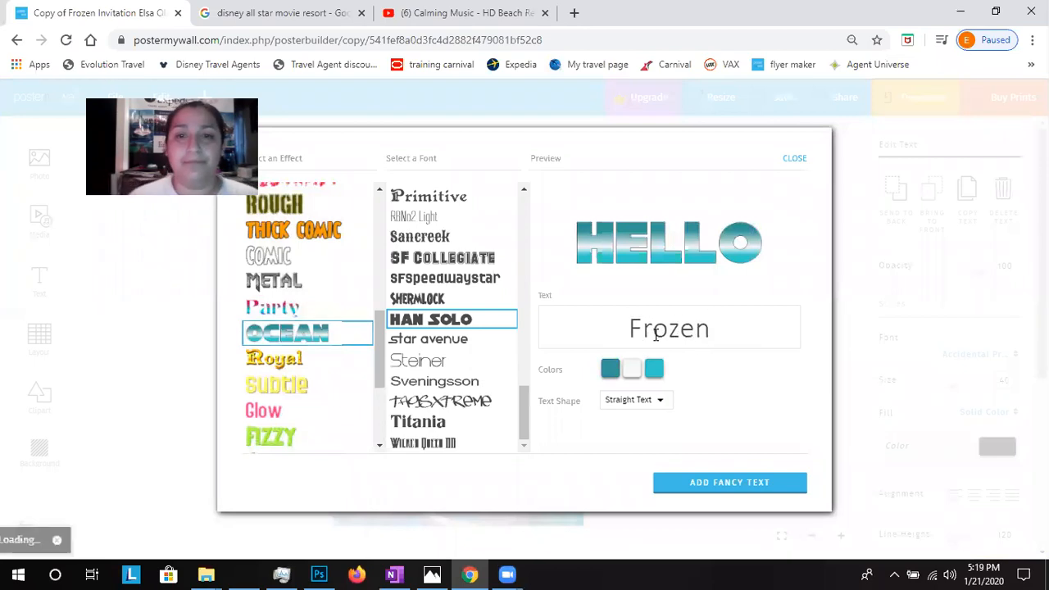
click(707, 482)
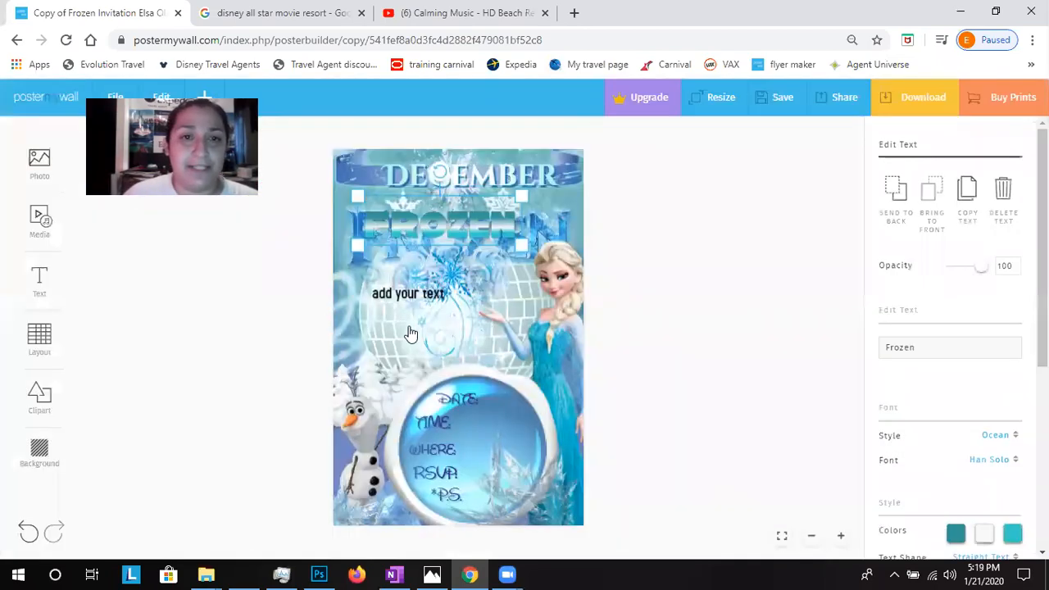
drag(465, 225, 494, 297)
- Resize the fancy "Frozen" text slightly and delete it from the poster
click(414, 297)
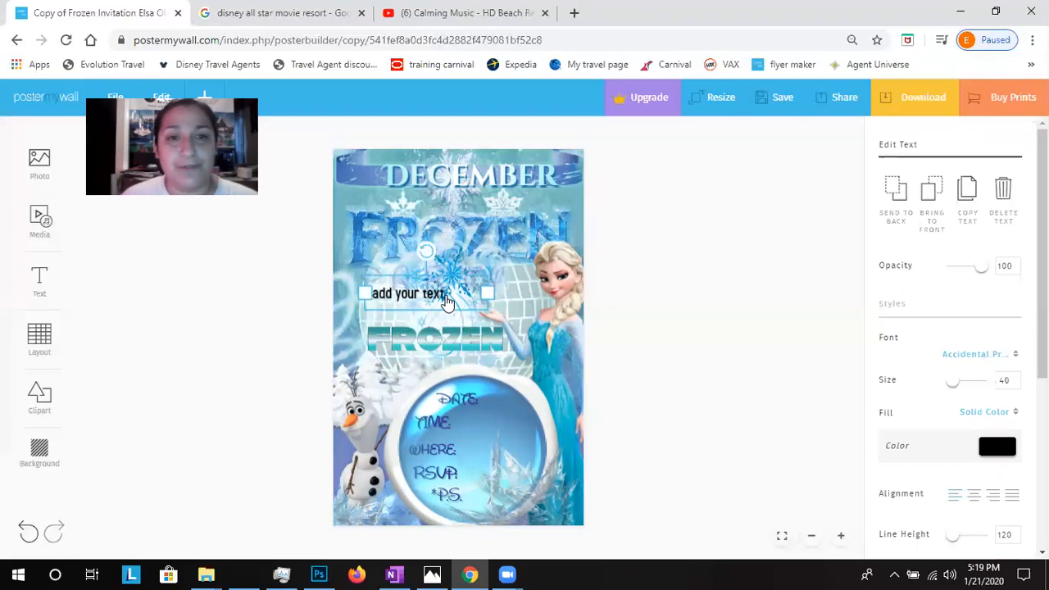
click(390, 346)
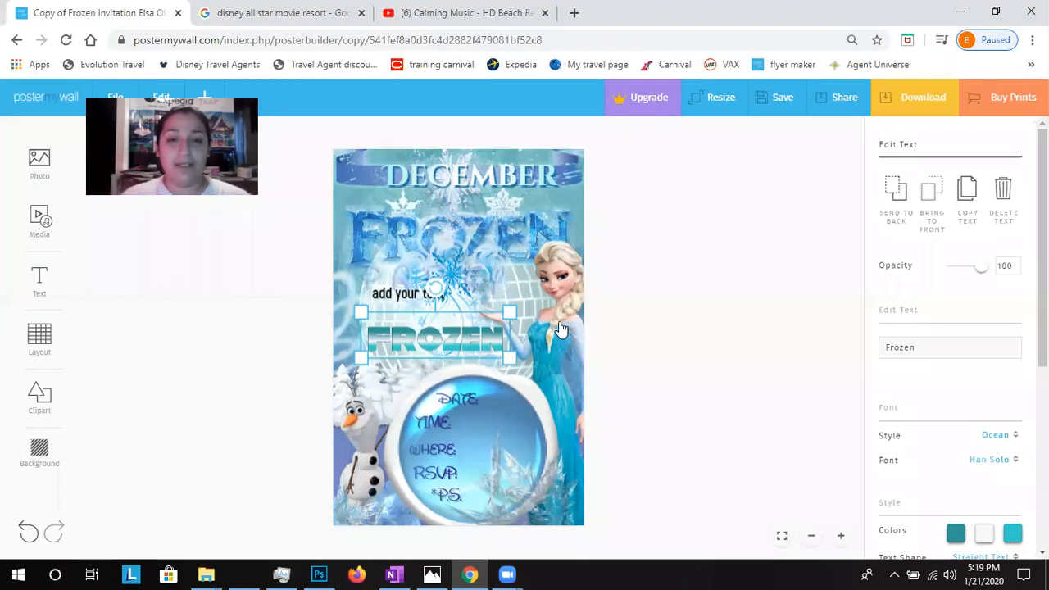
mouse_move(505, 316)
mouse_down()
mouse_move(584, 272)
mouse_move(505, 312)
mouse_up()
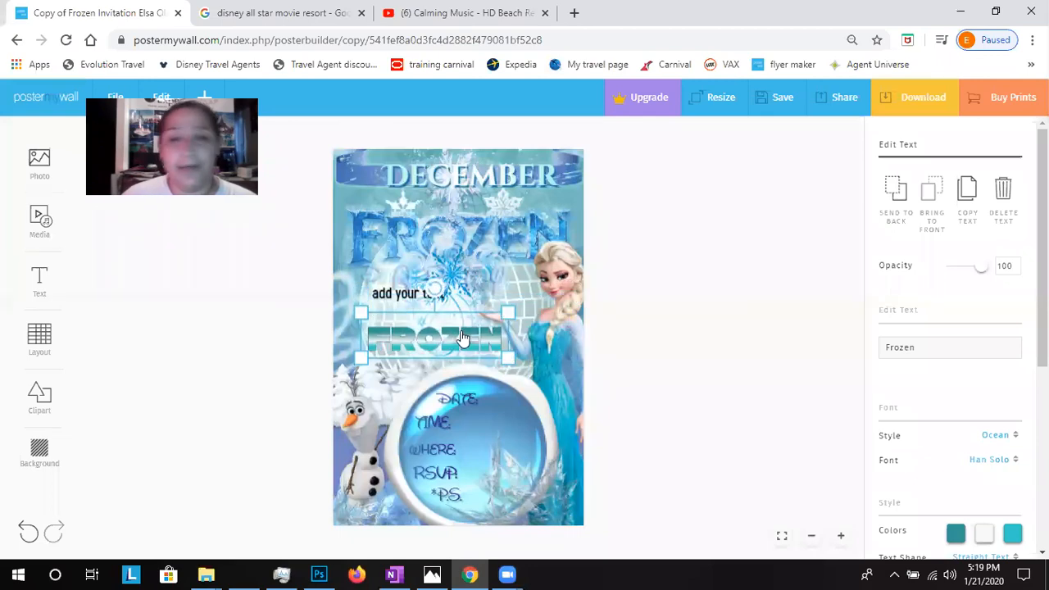
key(Delete)
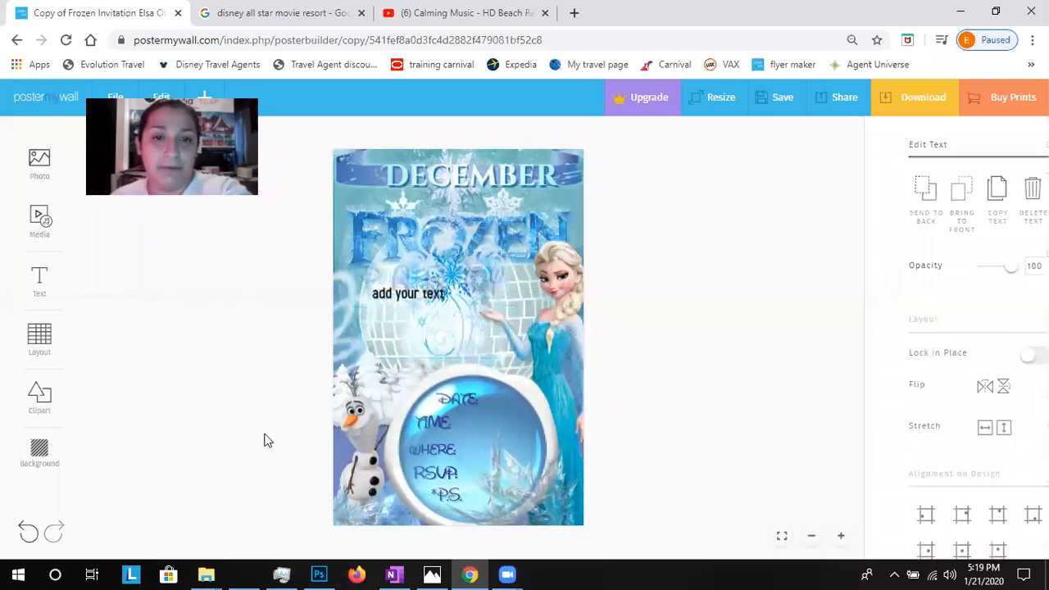
- Enlarge the "December" heading to size 79 and reposition it within the top banner
click(469, 188)
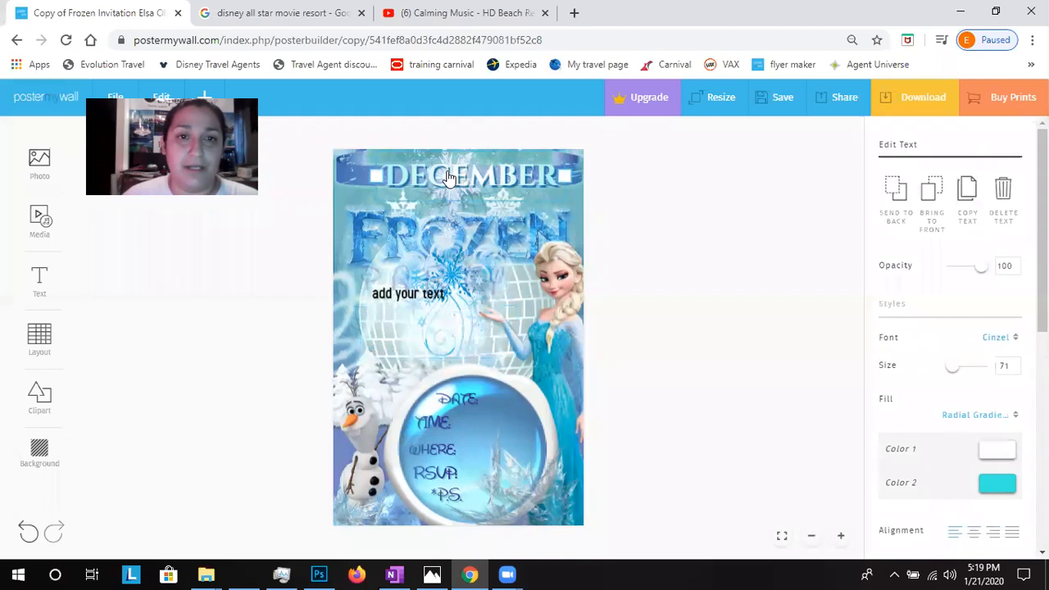
drag(444, 171, 487, 179)
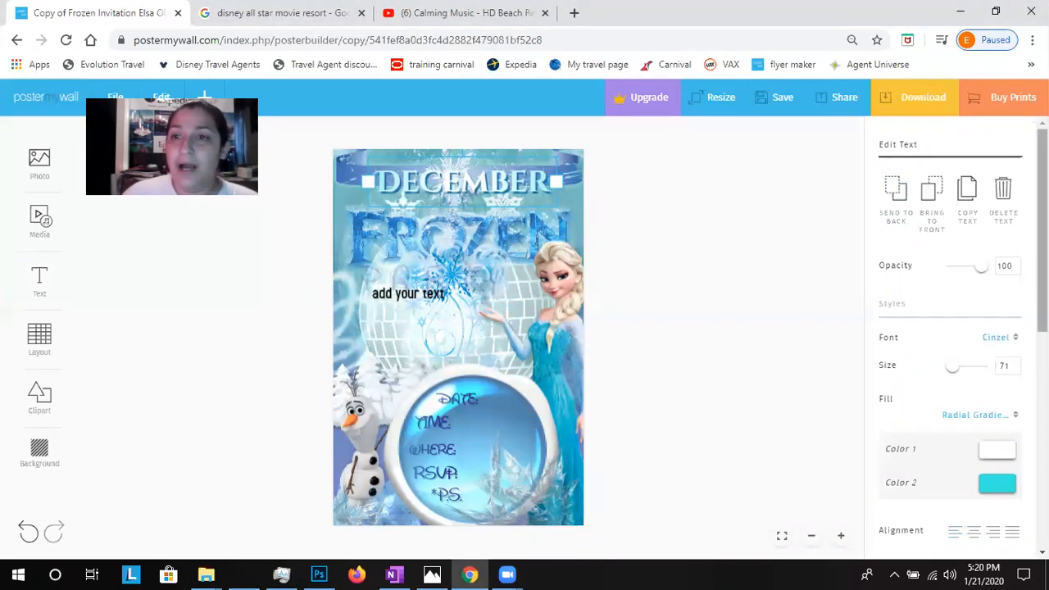
scroll(1009, 338, down, 1)
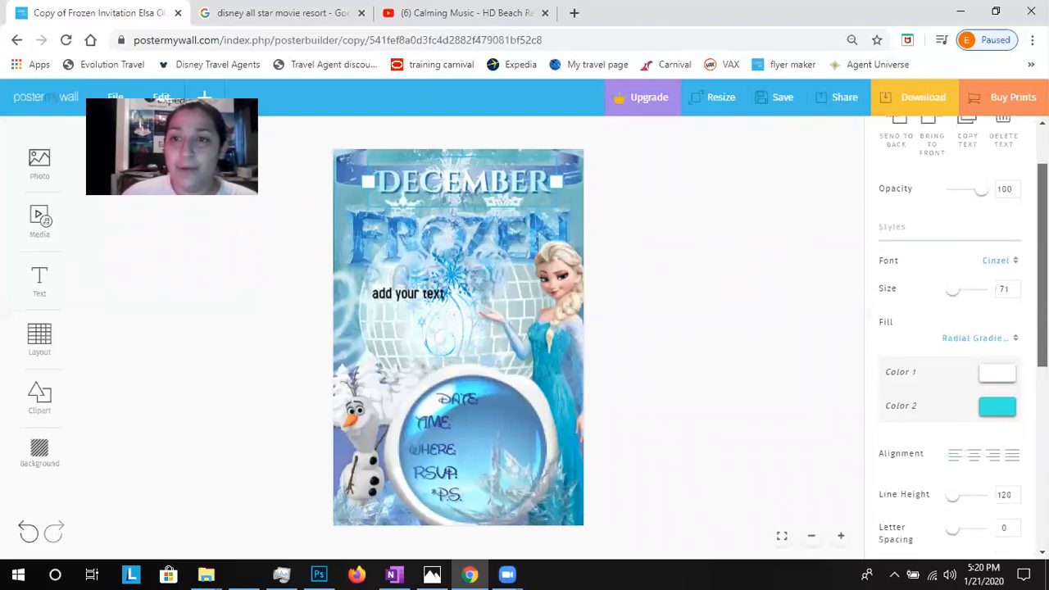
scroll(925, 265, down, 1)
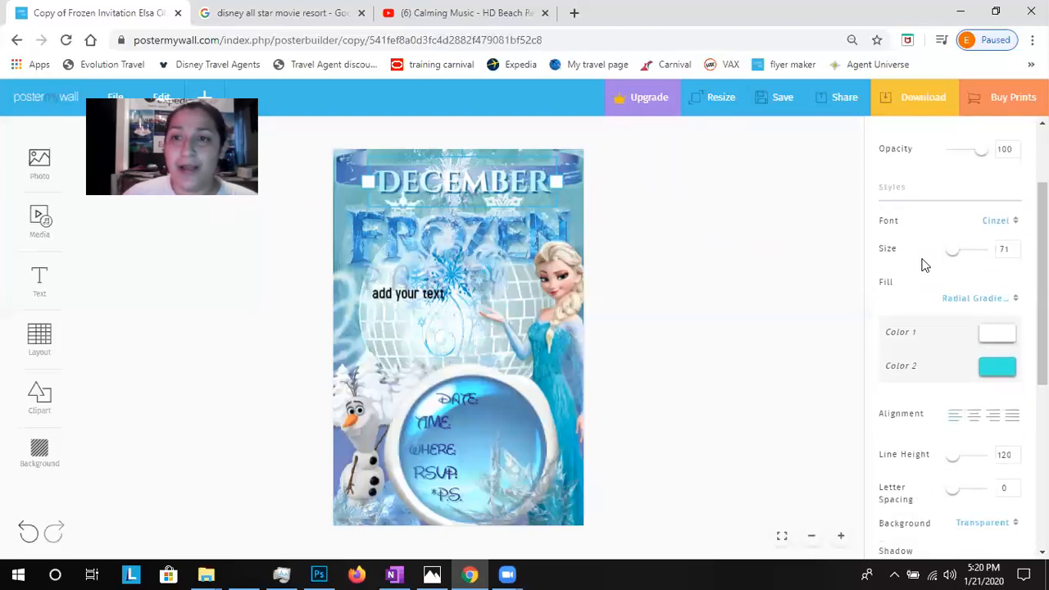
click(1016, 246)
click(1015, 246)
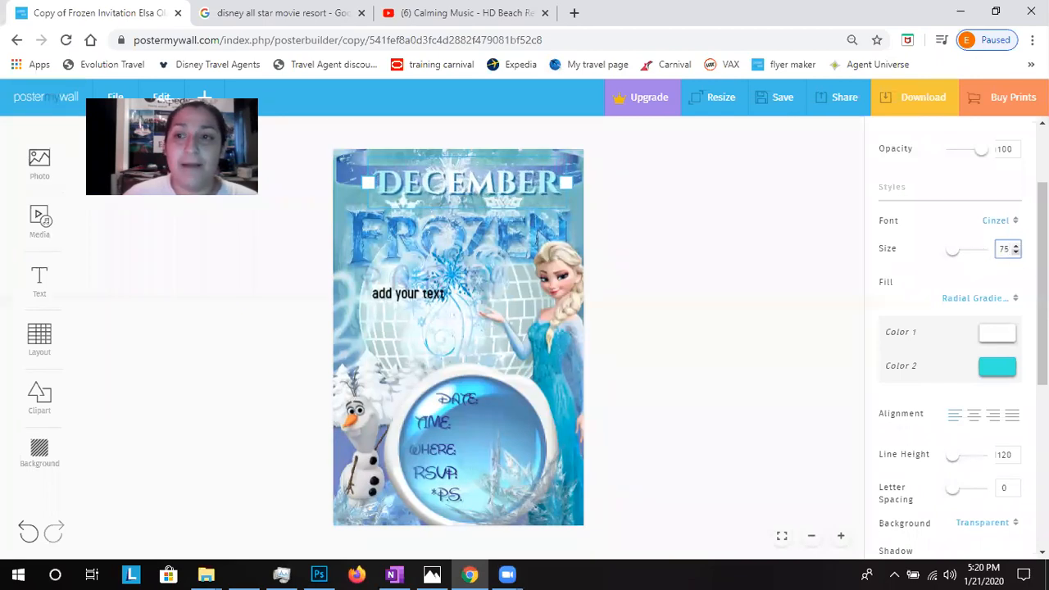
click(1016, 246)
click(1016, 246)
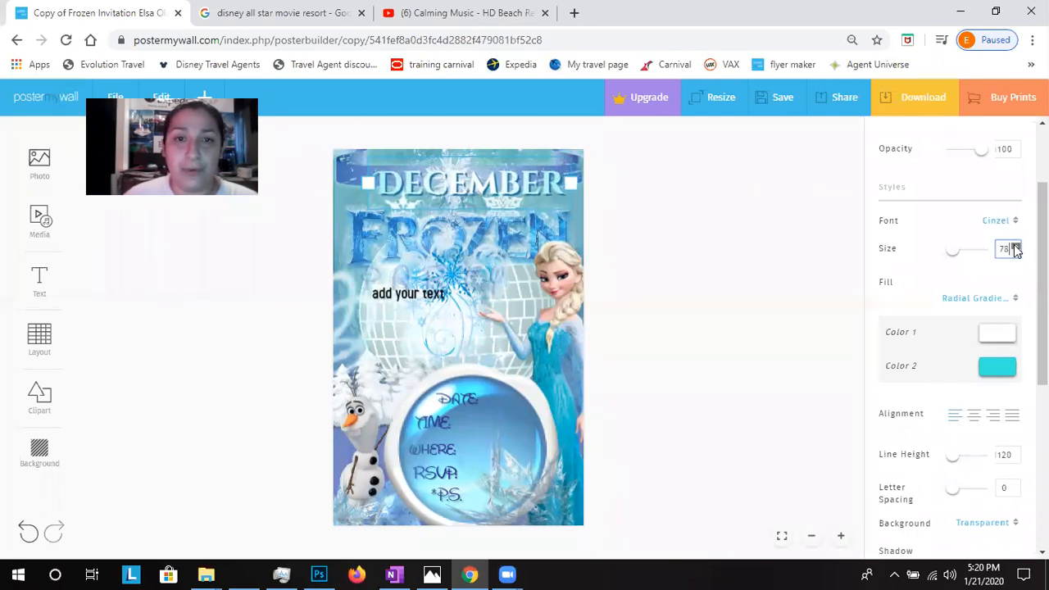
drag(494, 185, 484, 176)
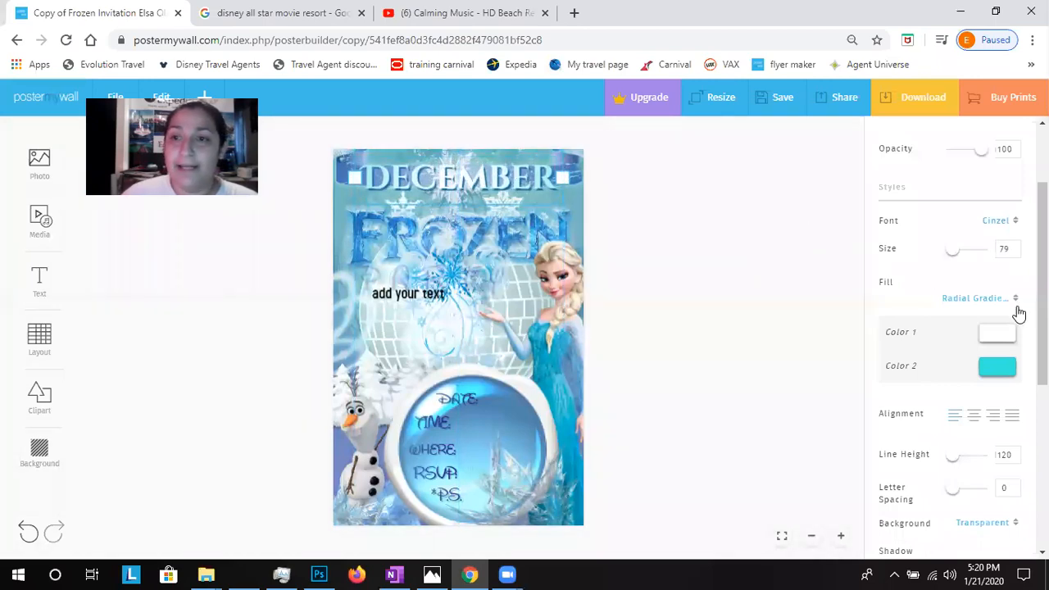
- Check the available fonts for the "December" heading
click(998, 224)
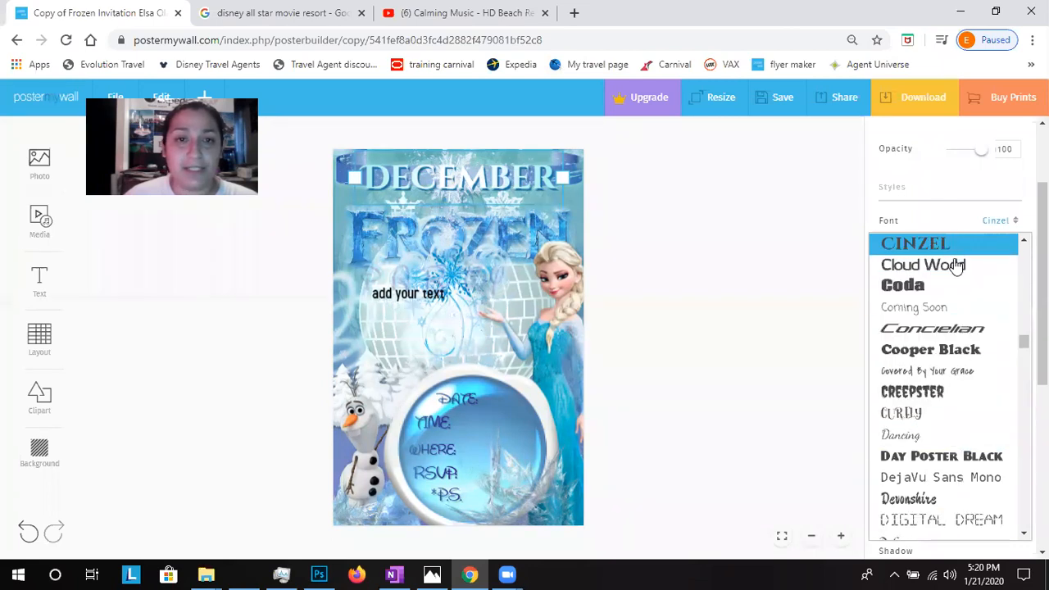
click(669, 206)
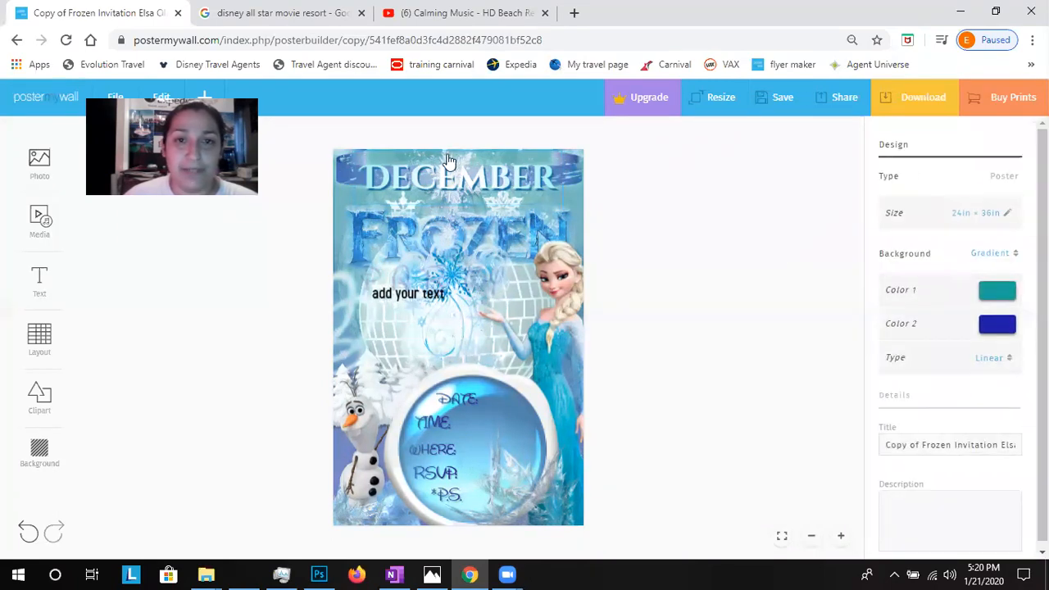
click(449, 161)
- Review the style settings and shadow colors of the "December" heading and set its shadow to No Shadow
scroll(952, 320, down, 1)
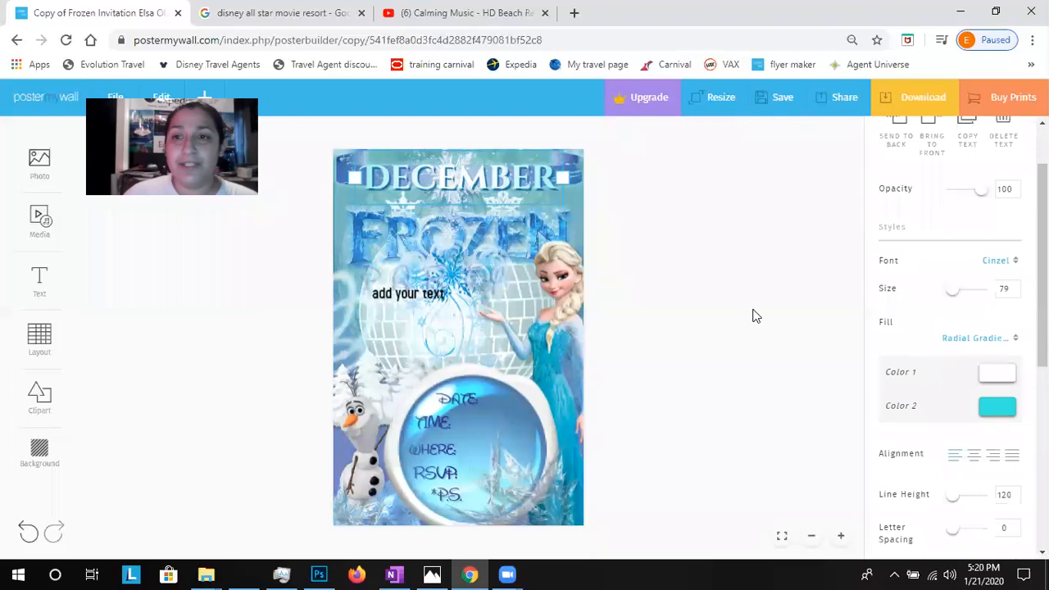
scroll(951, 328, down, 1)
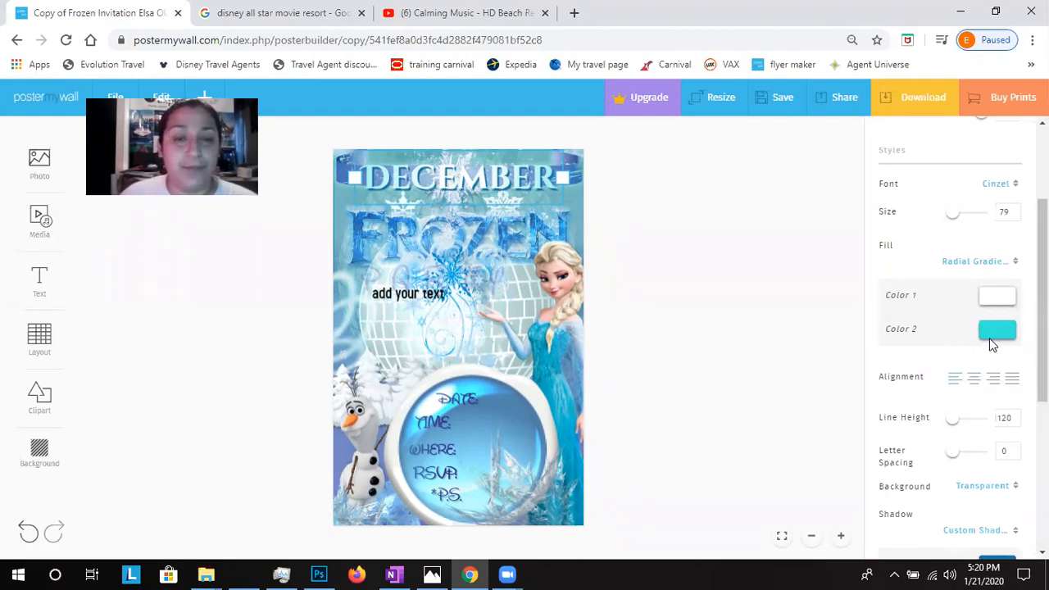
scroll(992, 345, down, 2)
scroll(951, 327, down, 1)
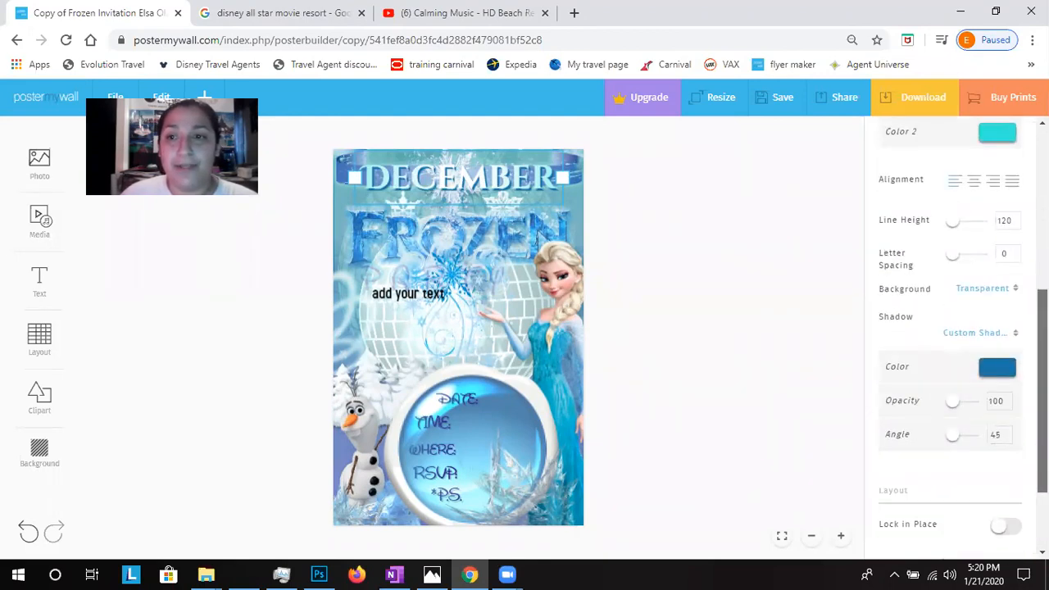
scroll(878, 307, down, 1)
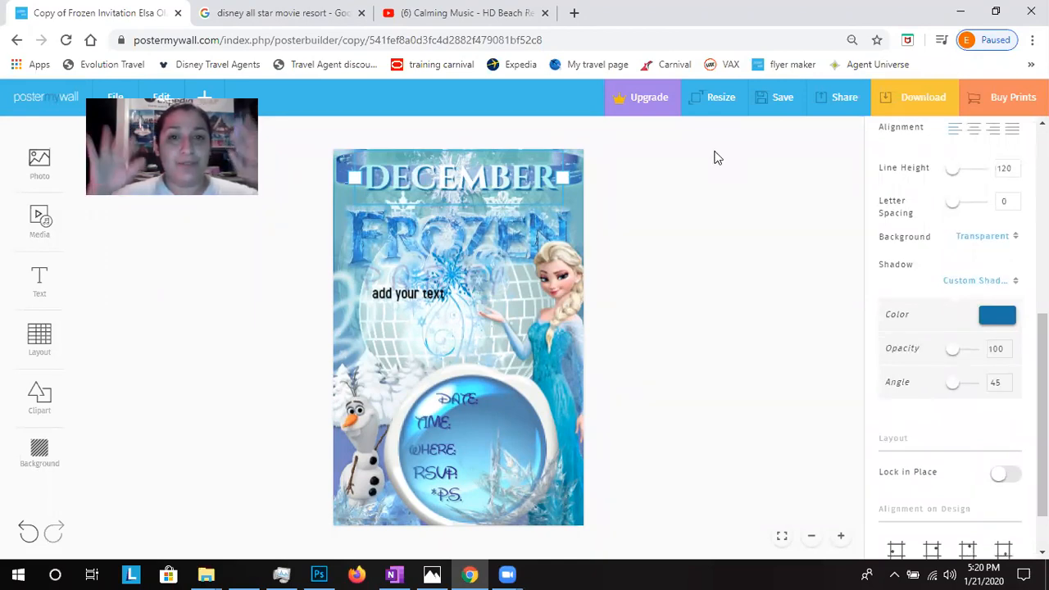
click(993, 318)
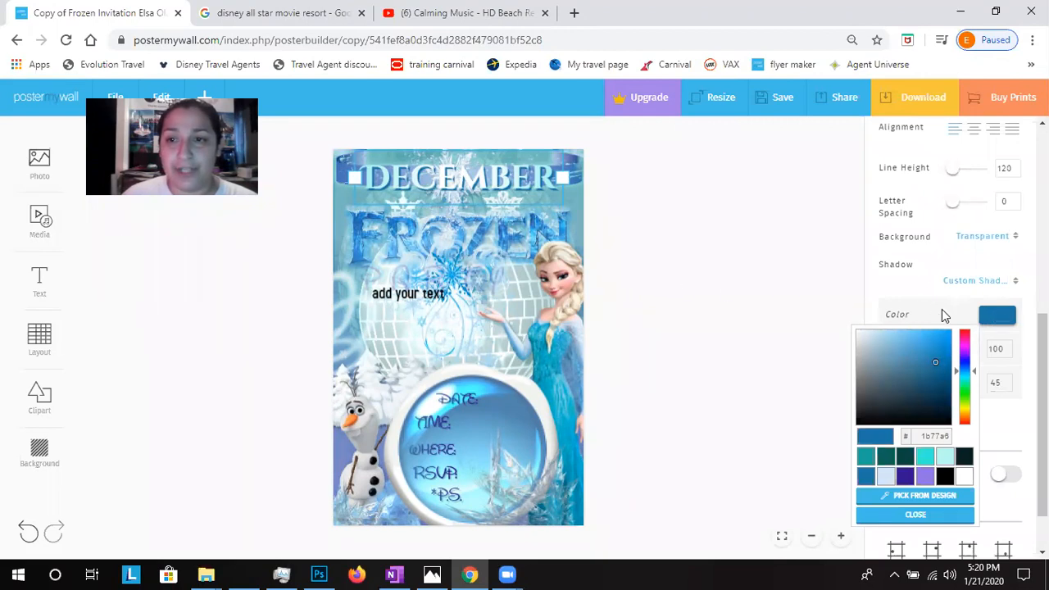
click(956, 281)
click(962, 310)
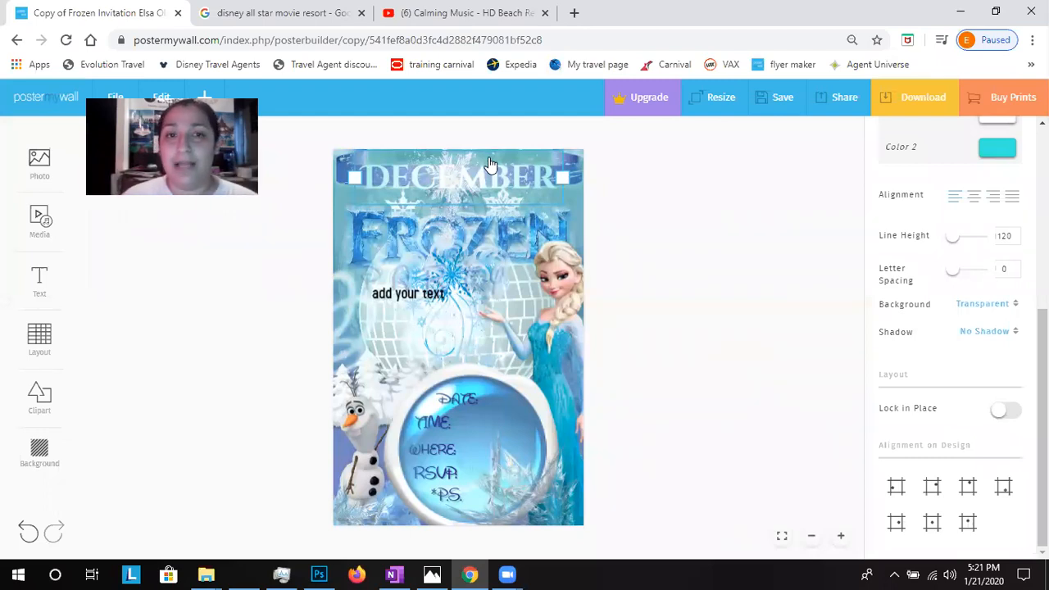
- Apply a custom blue shadow with opacity 100 to the "December" heading
click(507, 180)
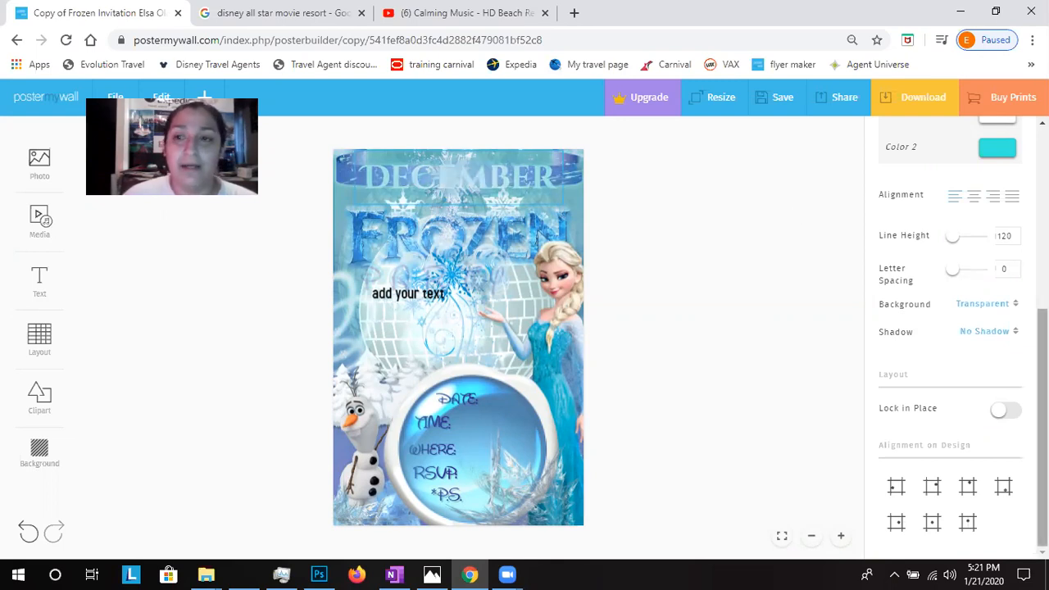
click(1009, 332)
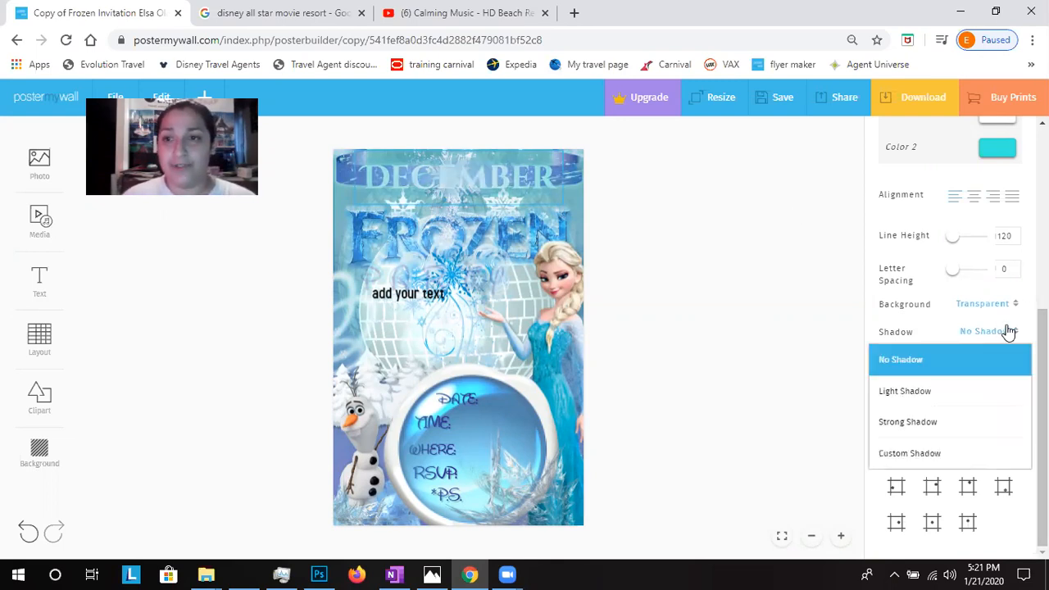
click(933, 453)
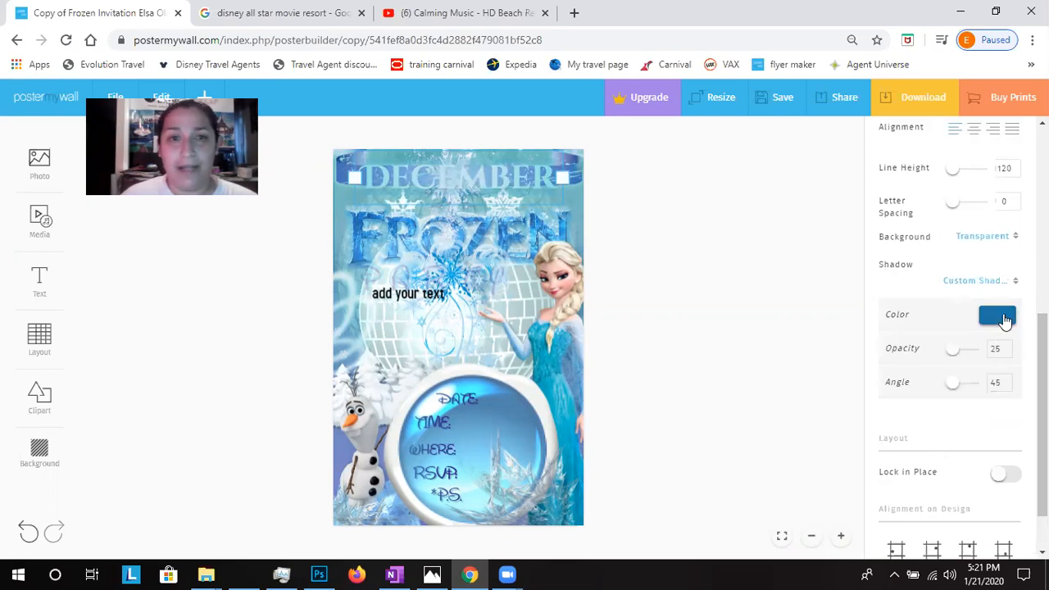
click(807, 344)
click(546, 185)
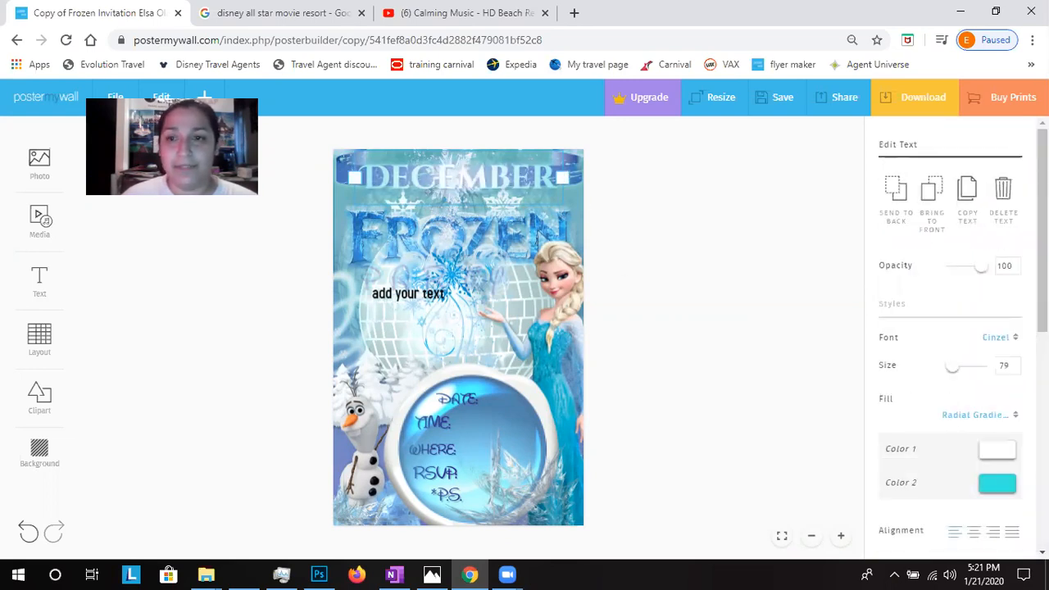
scroll(1009, 415, down, 2)
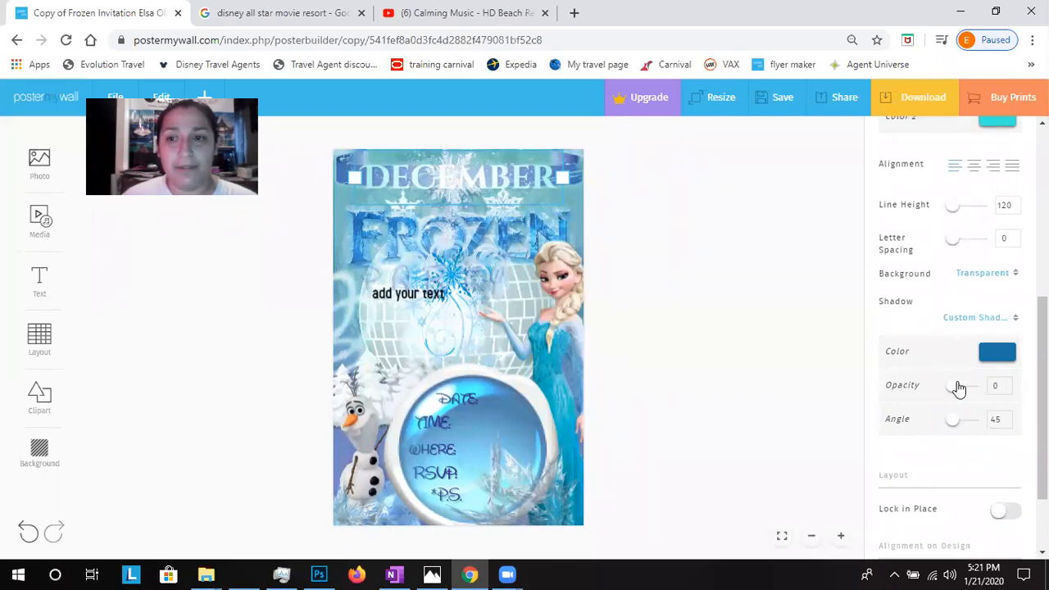
click(1009, 389)
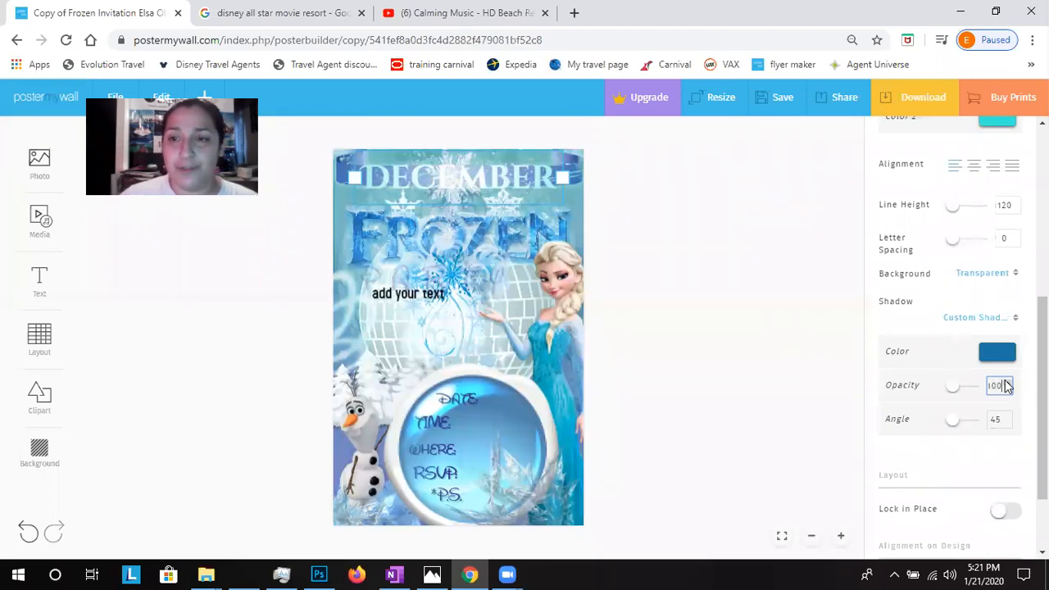
click(529, 191)
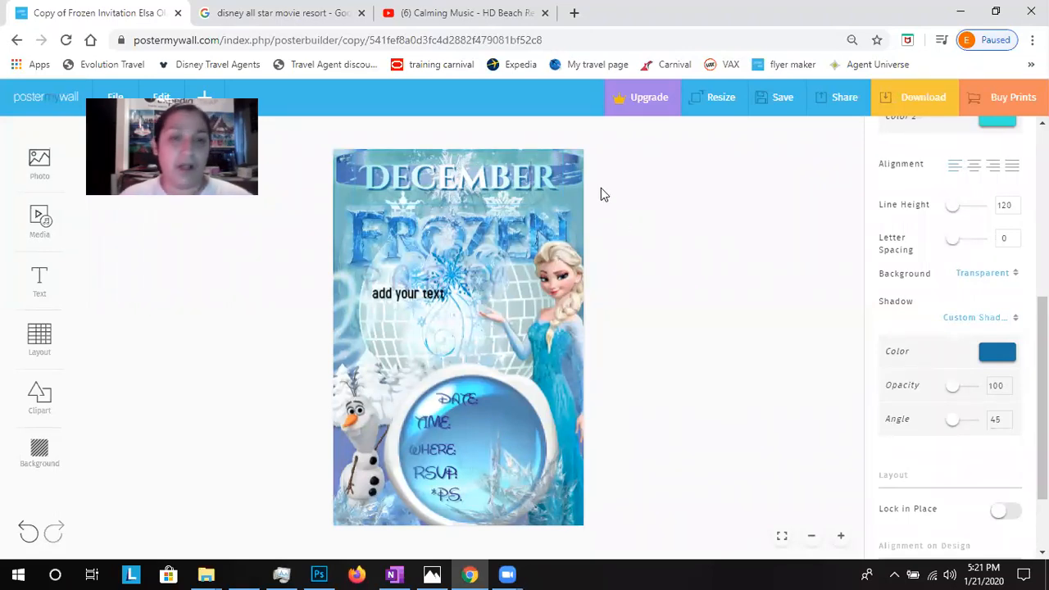
- Review the available shadow options for the "December" heading and keep Custom Shadow selected
click(992, 320)
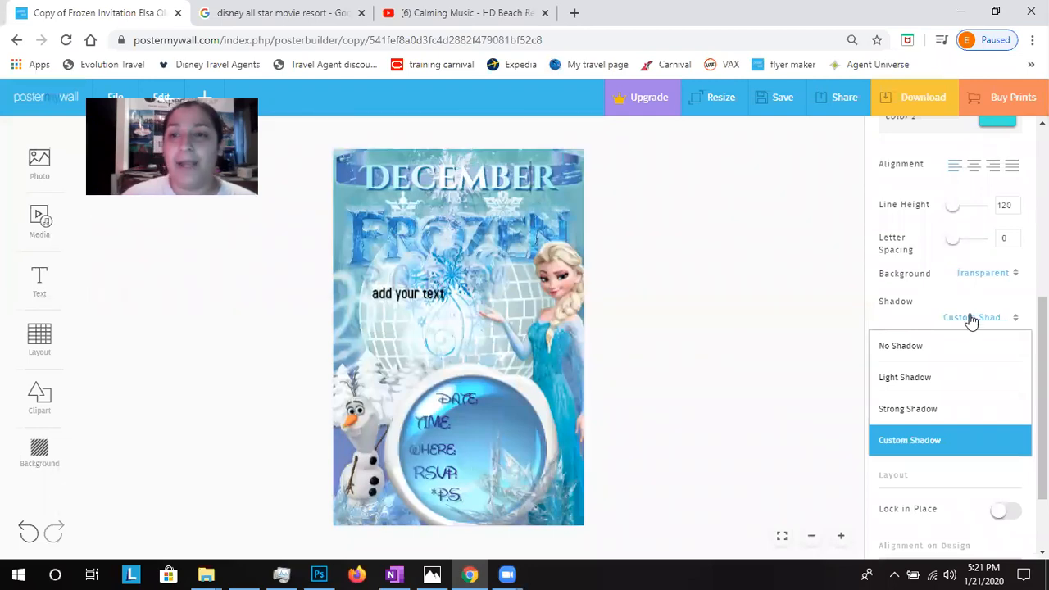
click(923, 446)
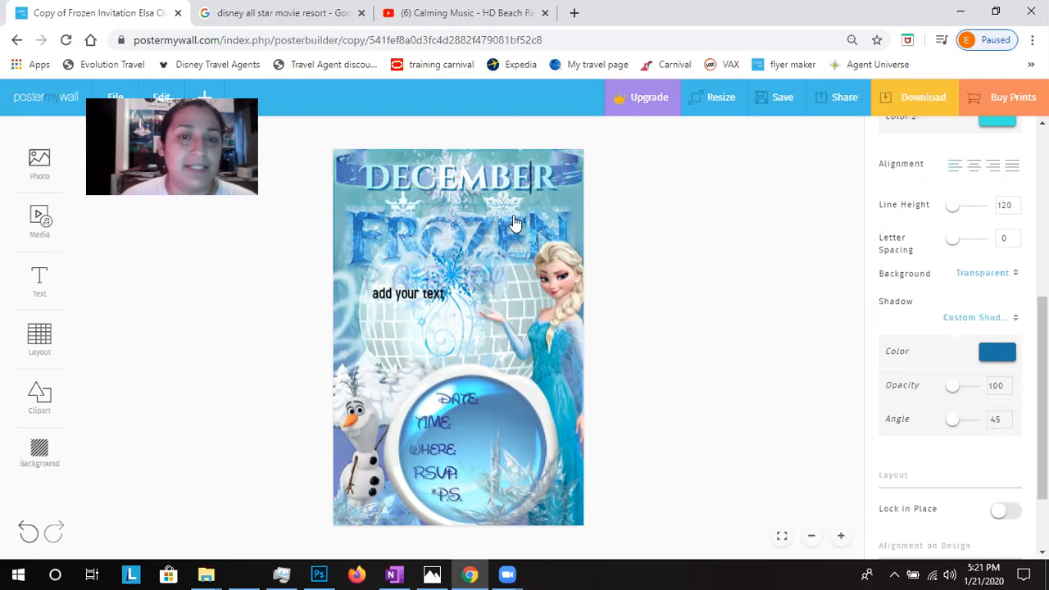
scroll(984, 369, down, 1)
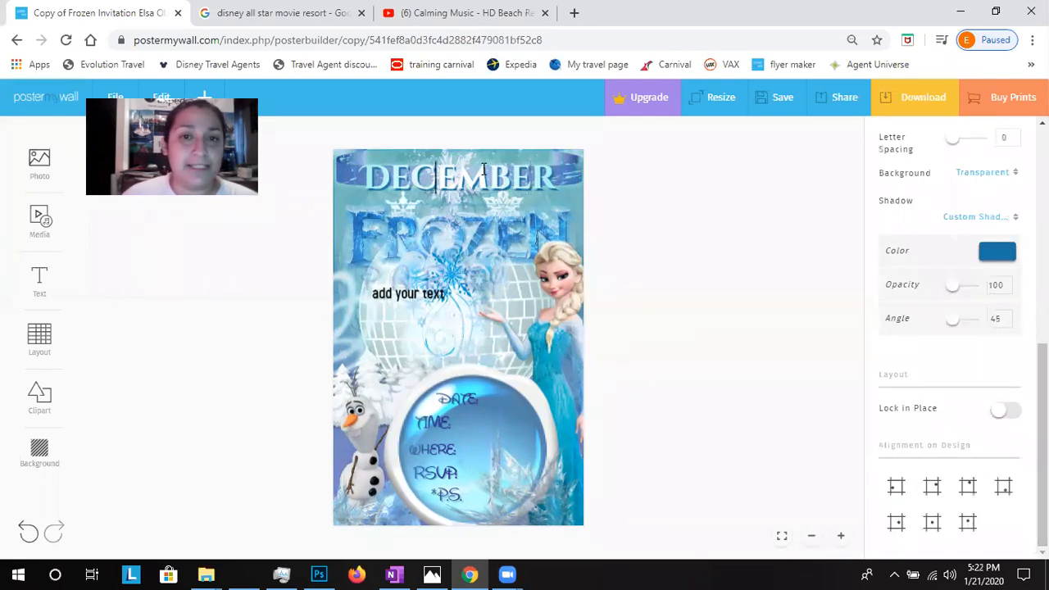
- Nudge the "December" heading slightly within the banner and lock it in place
click(613, 193)
click(498, 179)
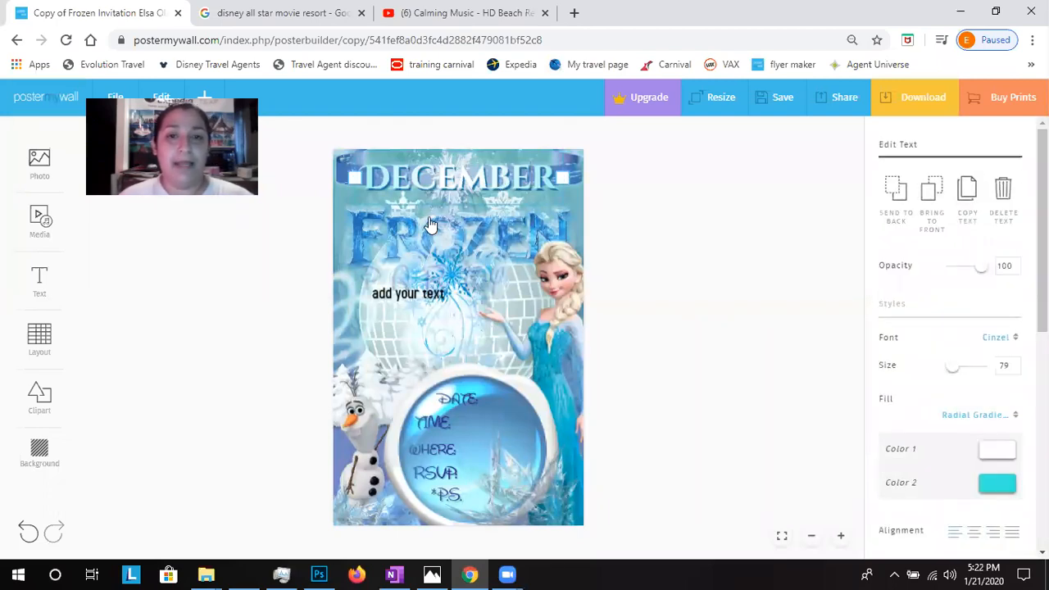
click(373, 199)
mouse_move(385, 206)
mouse_down()
mouse_move(411, 205)
mouse_move(375, 208)
mouse_up()
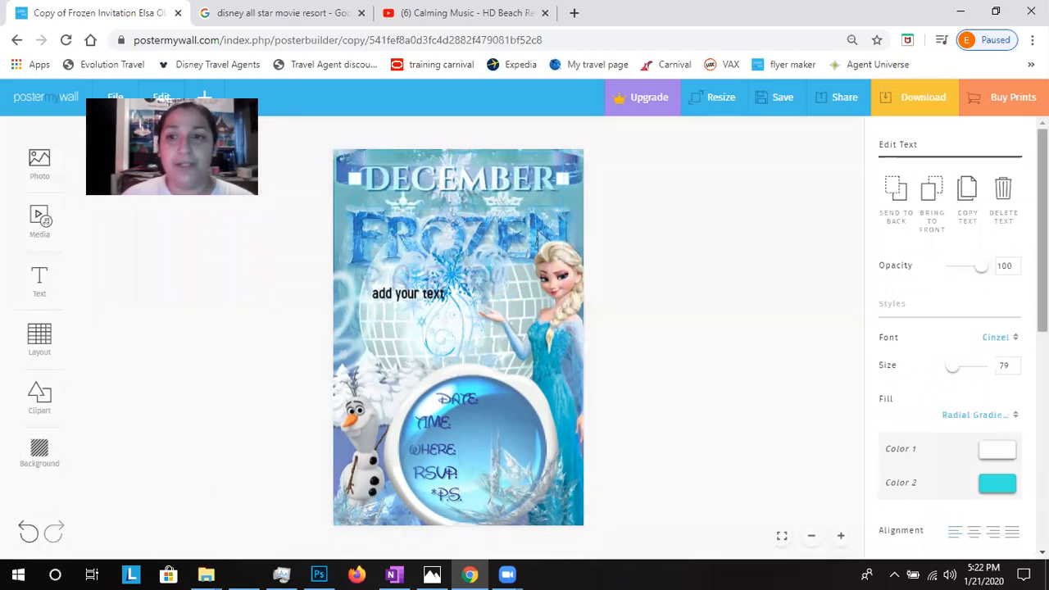
scroll(880, 400, down, 5)
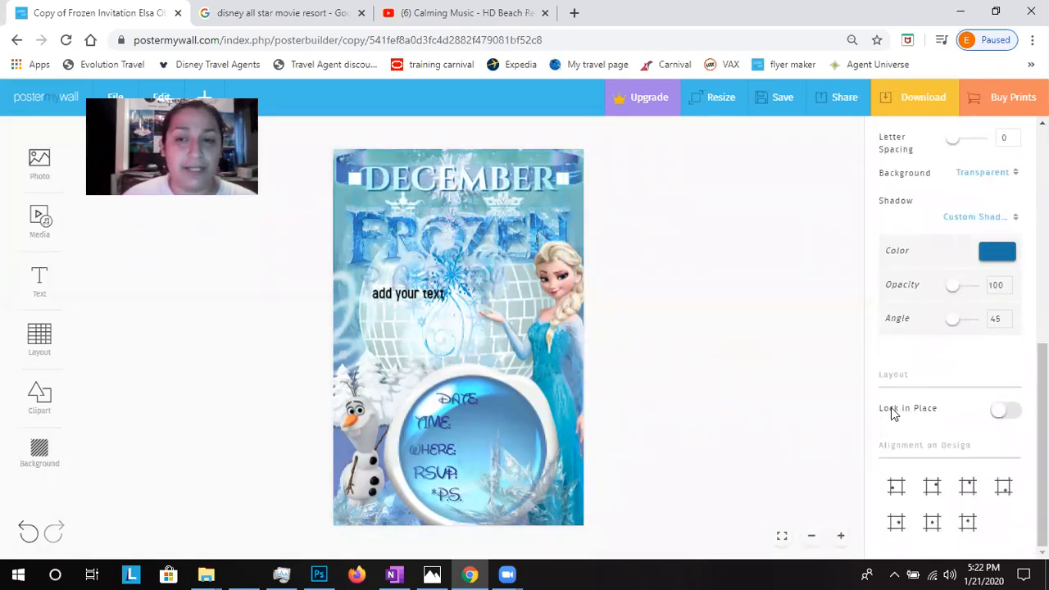
click(1007, 411)
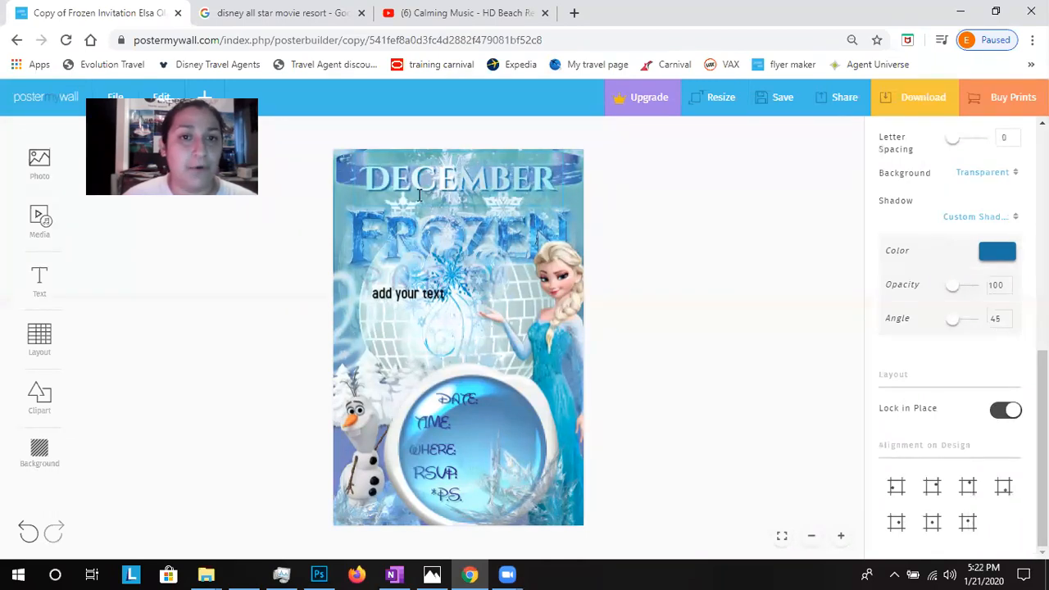
- Unlock the "December" heading, shift it slightly down and to the left, and lock it in place again
click(553, 185)
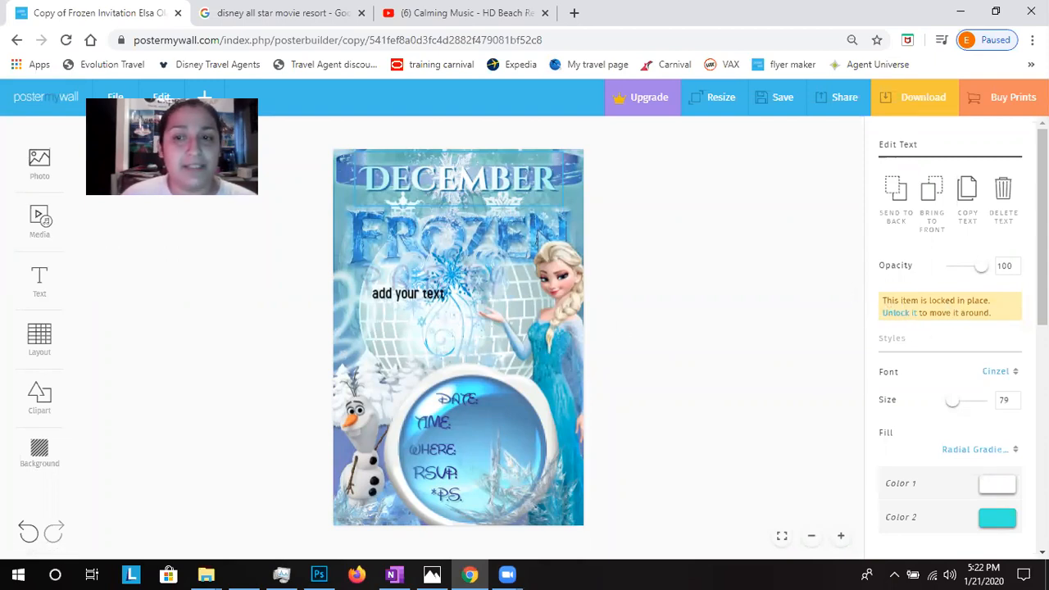
scroll(951, 327, down, 5)
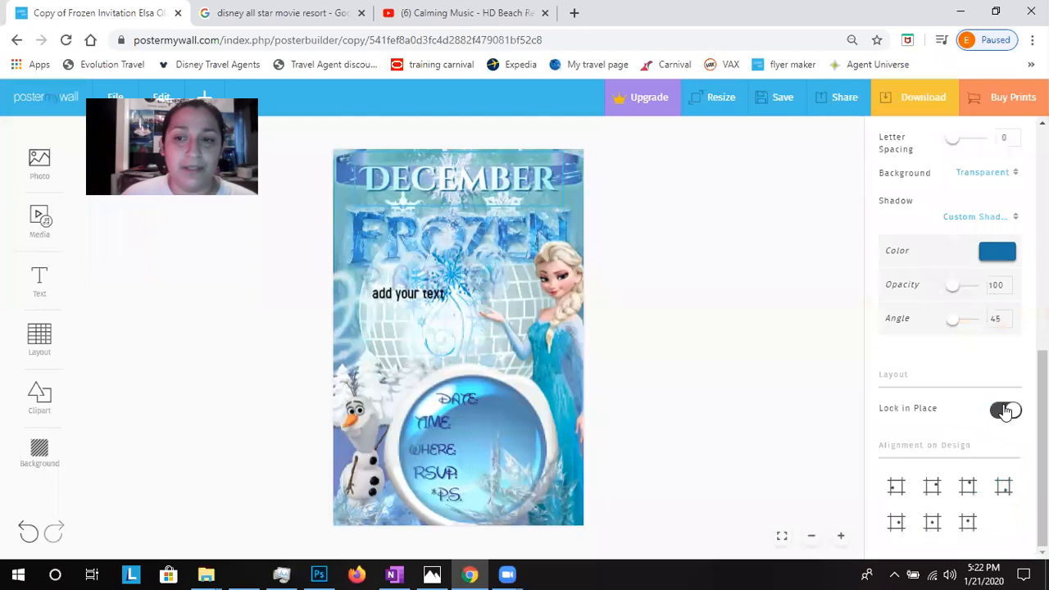
click(1006, 412)
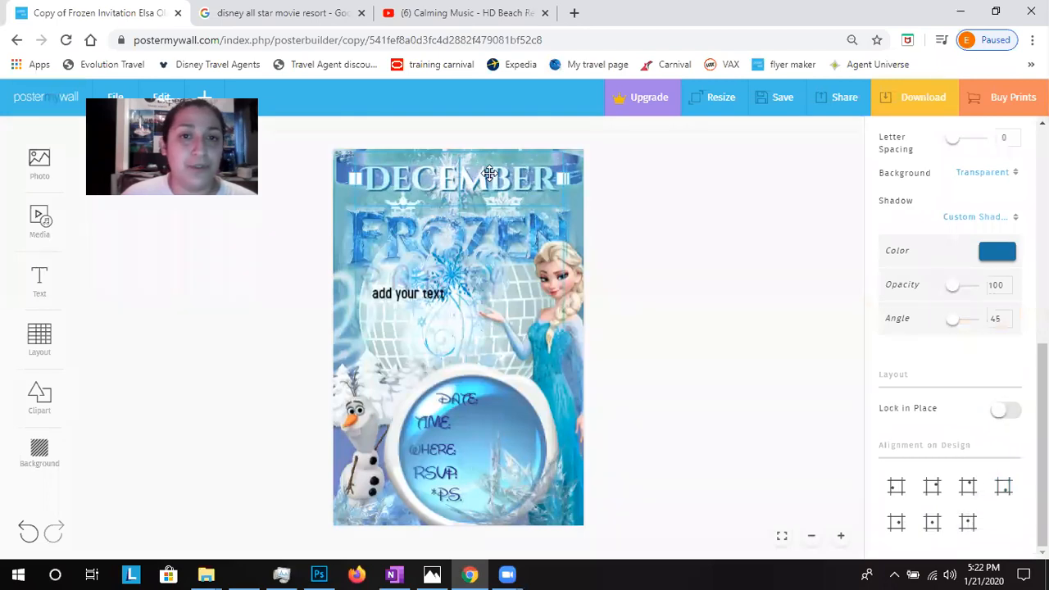
click(1013, 418)
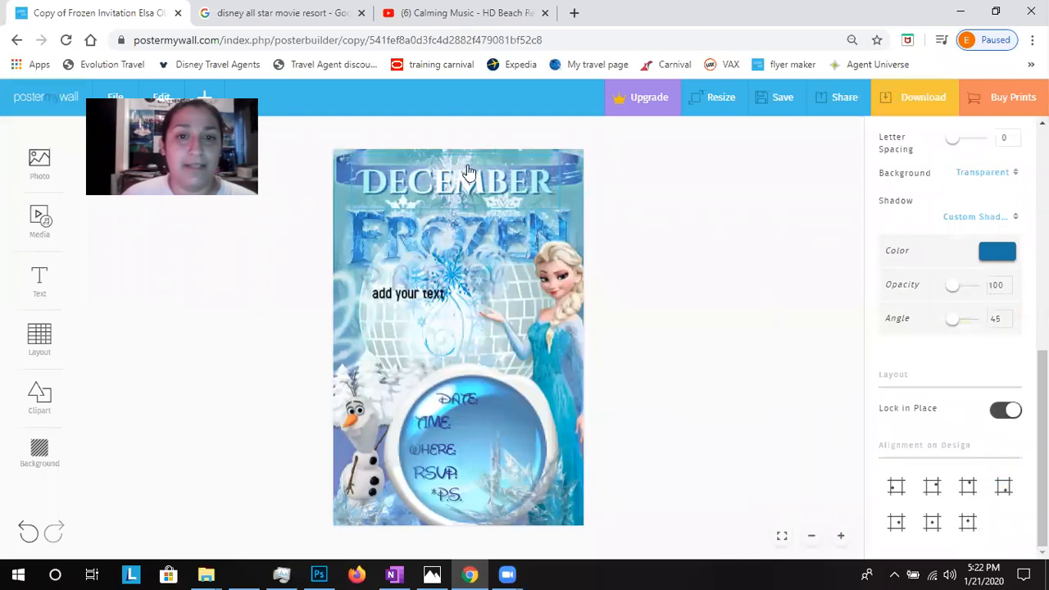
- Lock the Elsa image in place and move the Olaf image up beside the disco ball
click(550, 334)
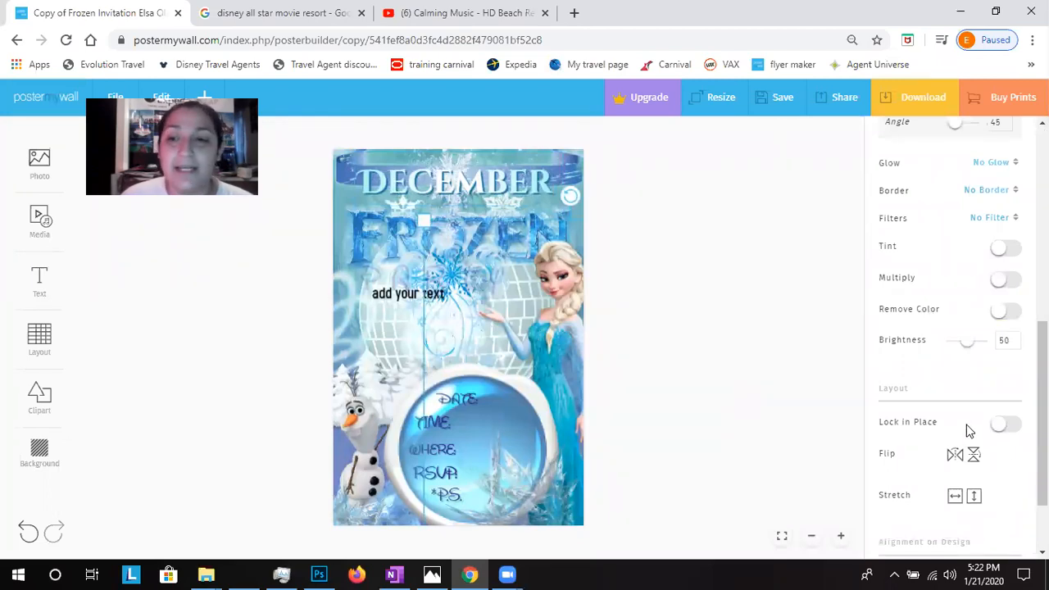
click(1005, 425)
click(358, 437)
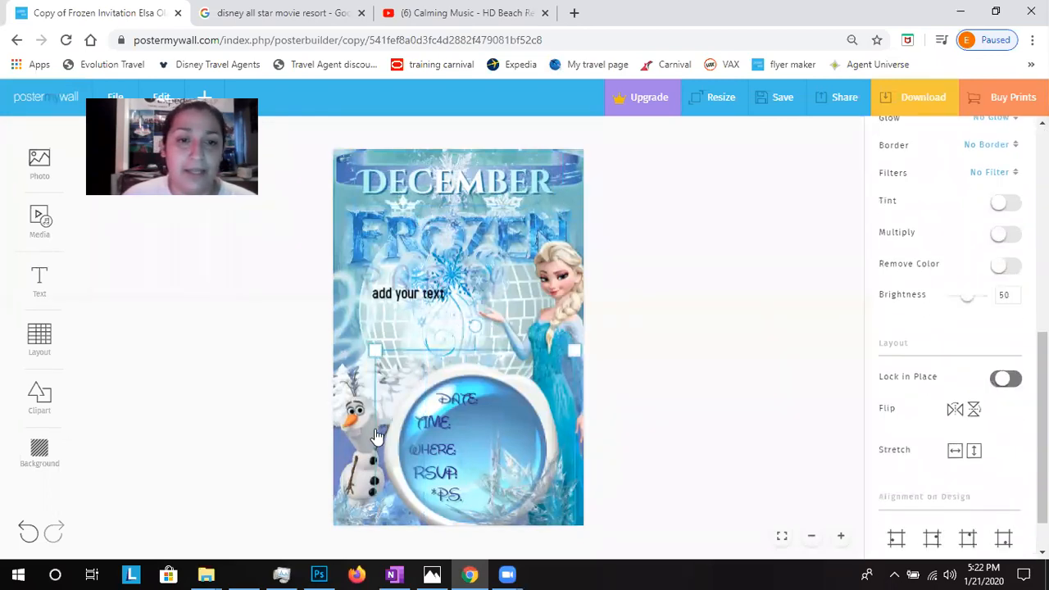
drag(358, 438, 361, 359)
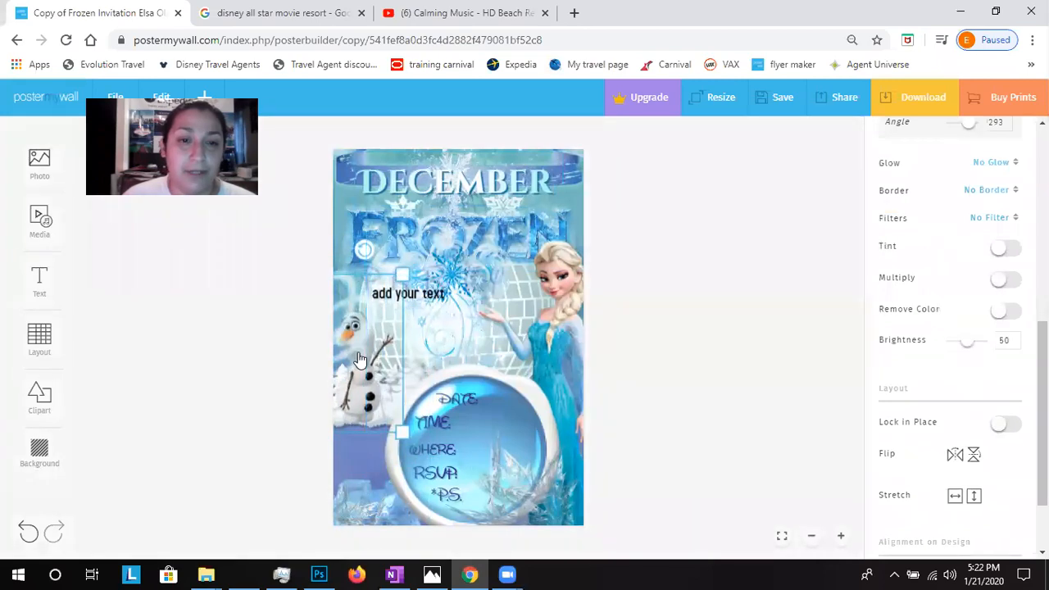
- Move the decorative overlay image near the poster's center upward, lock the Olaf image in place, and try to move Olaf
click(427, 300)
click(423, 341)
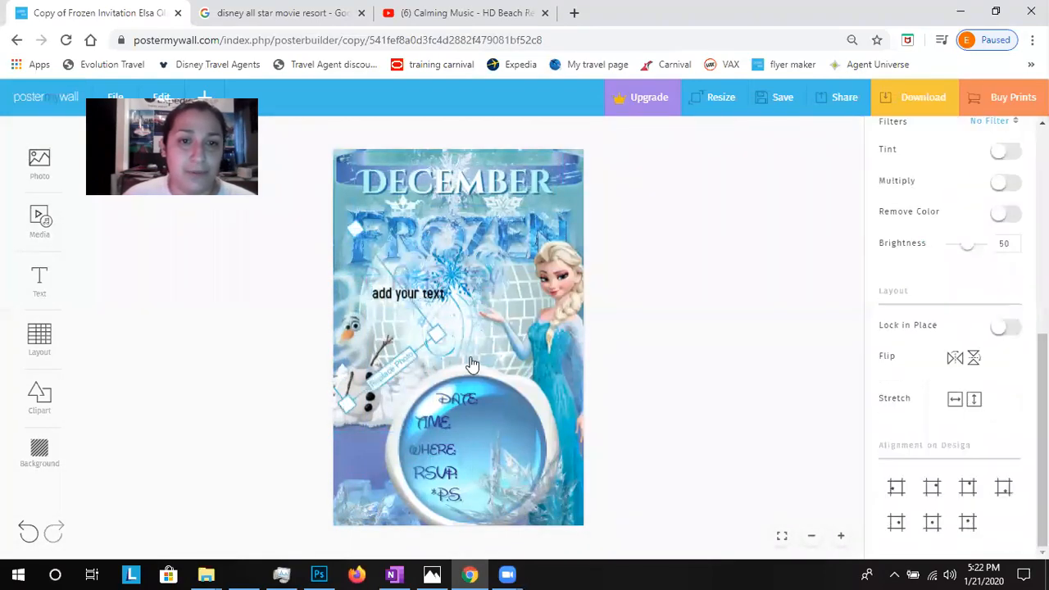
drag(416, 333, 415, 271)
click(355, 384)
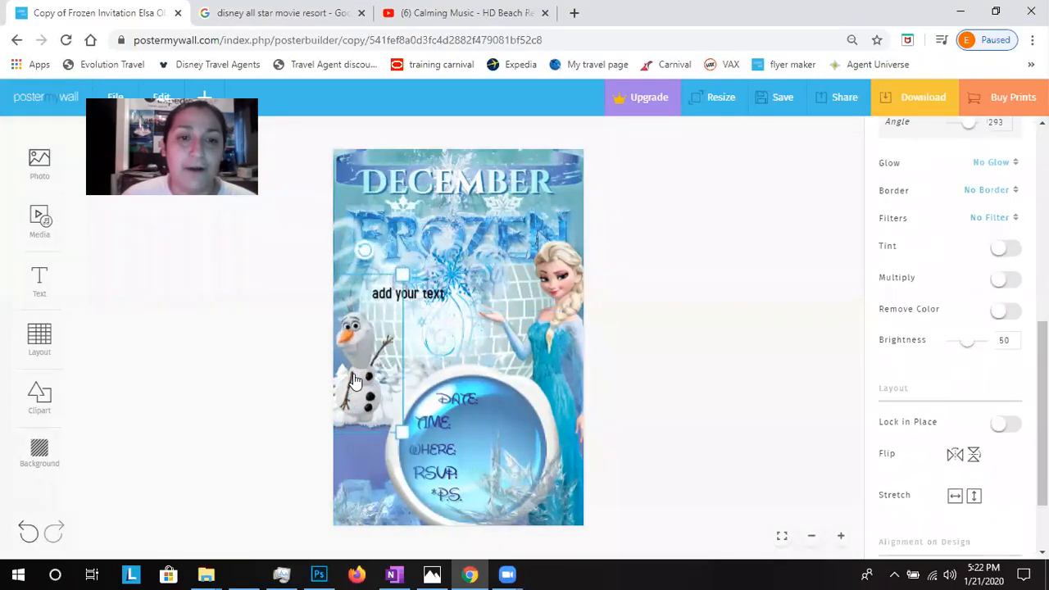
click(1000, 428)
mouse_move(399, 370)
mouse_down()
mouse_move(375, 355)
mouse_move(382, 340)
mouse_move(382, 364)
mouse_up()
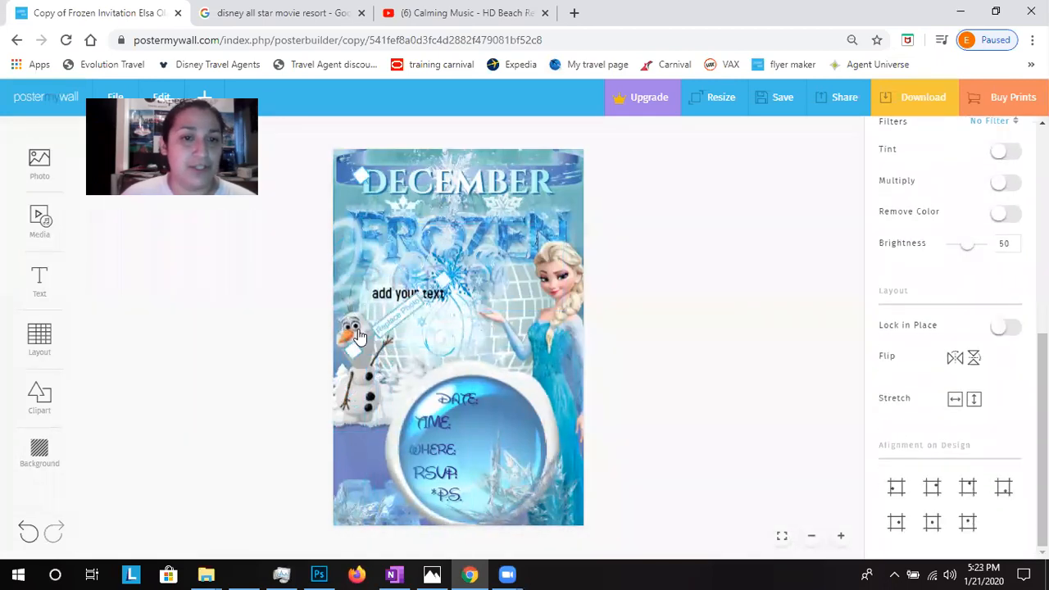
- Unlock the Elsa image and move it slightly up and to the left on the poster
click(729, 310)
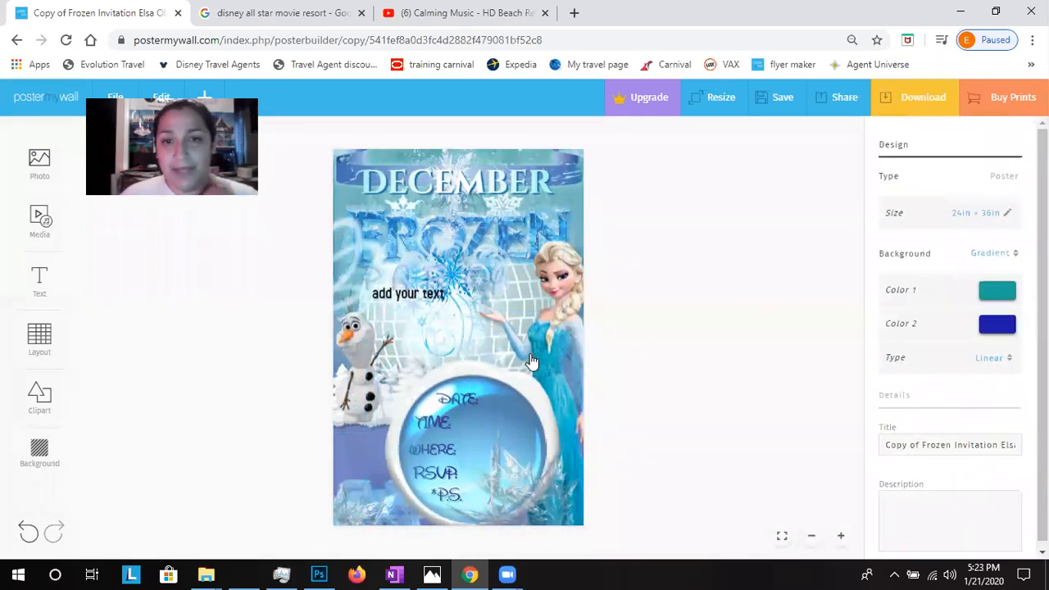
click(570, 335)
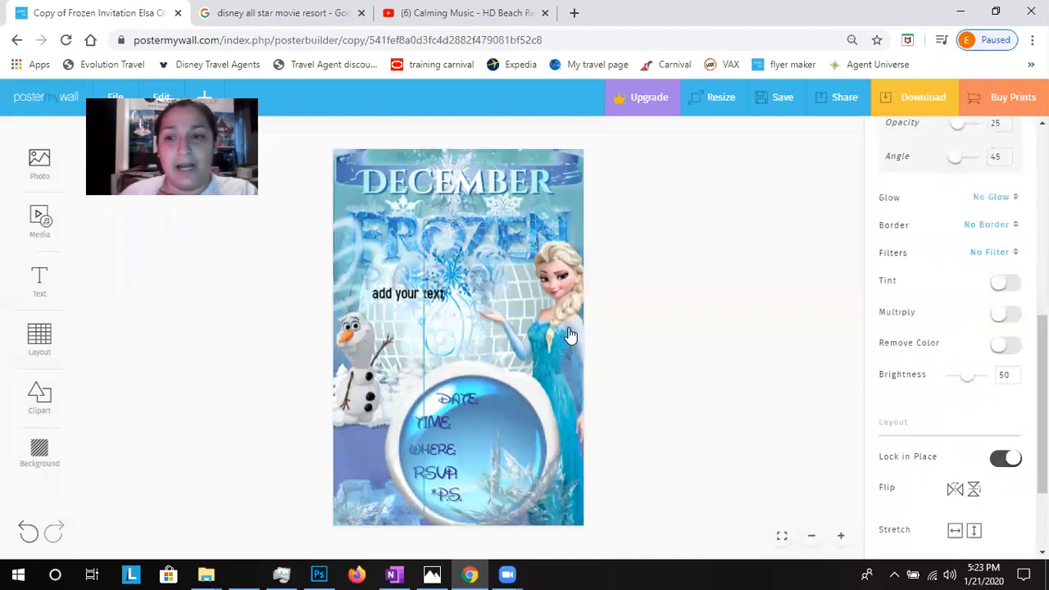
click(998, 460)
drag(464, 371, 455, 363)
- Unlock the Olaf image and move it back down beside the round date-and-time frame
click(371, 364)
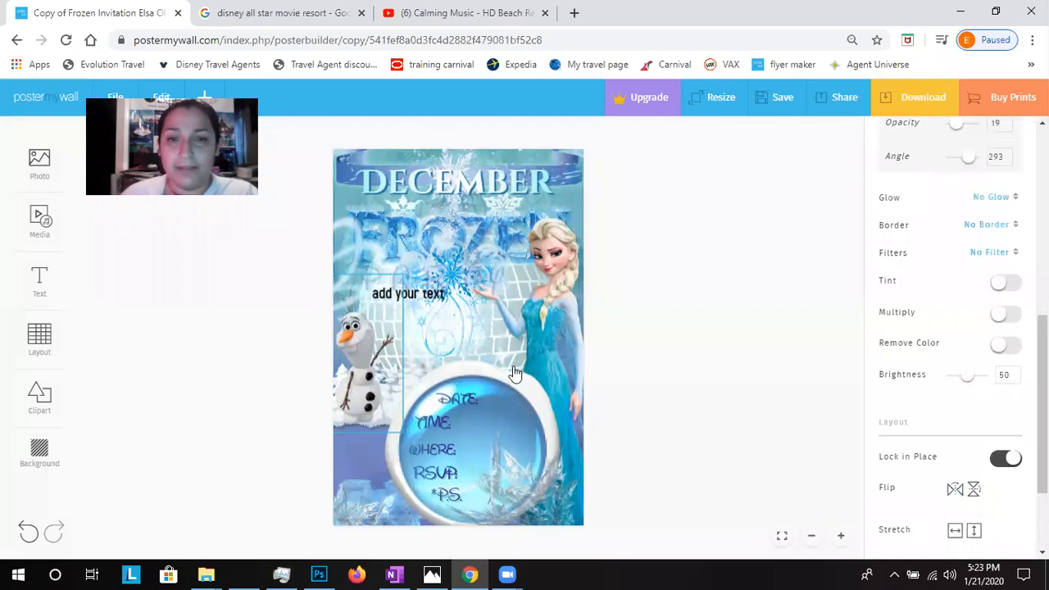
click(1002, 459)
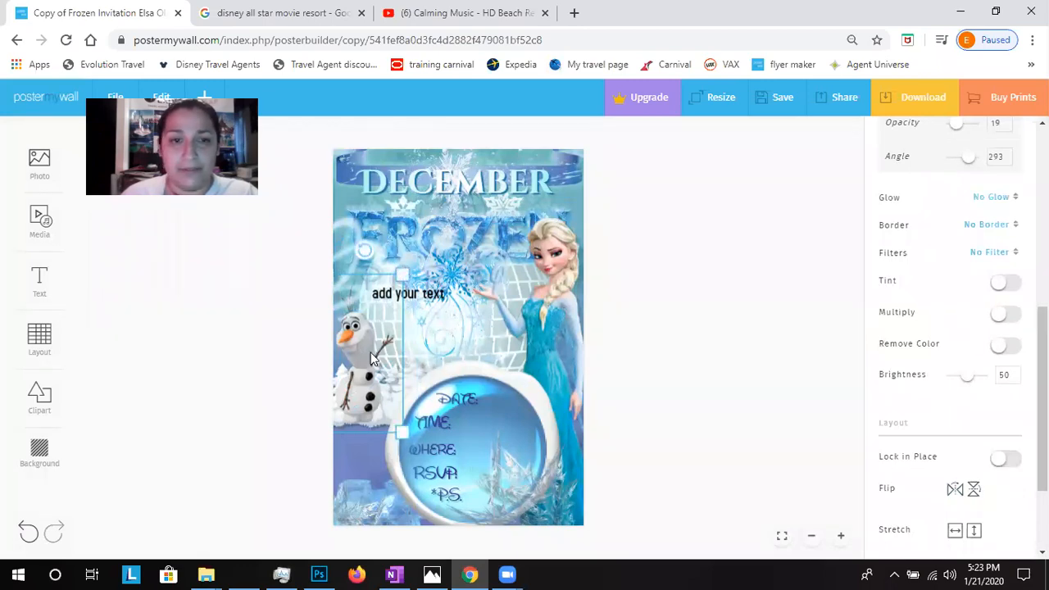
double_click(371, 358)
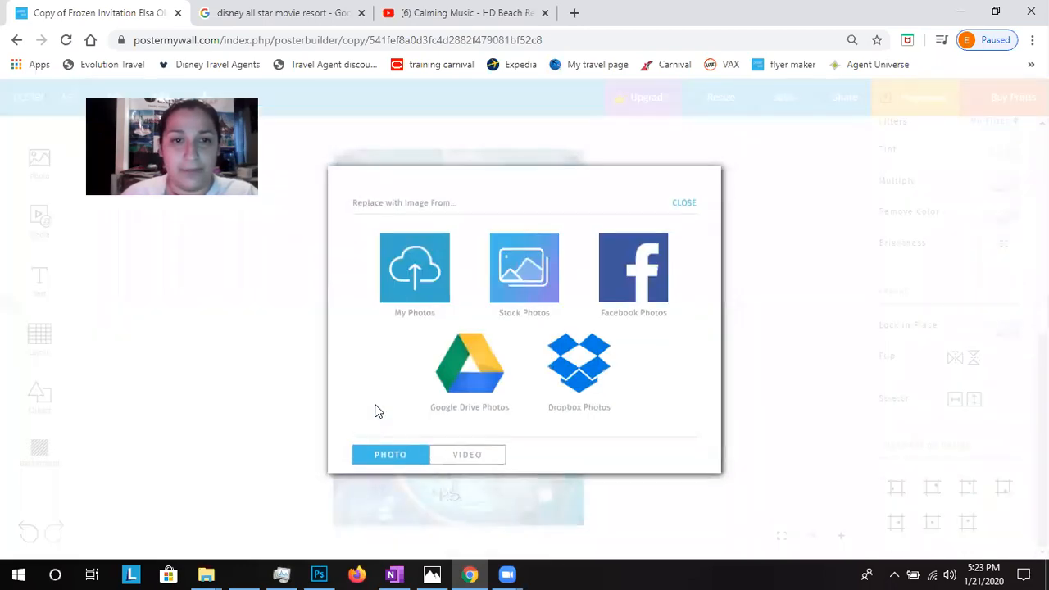
click(684, 205)
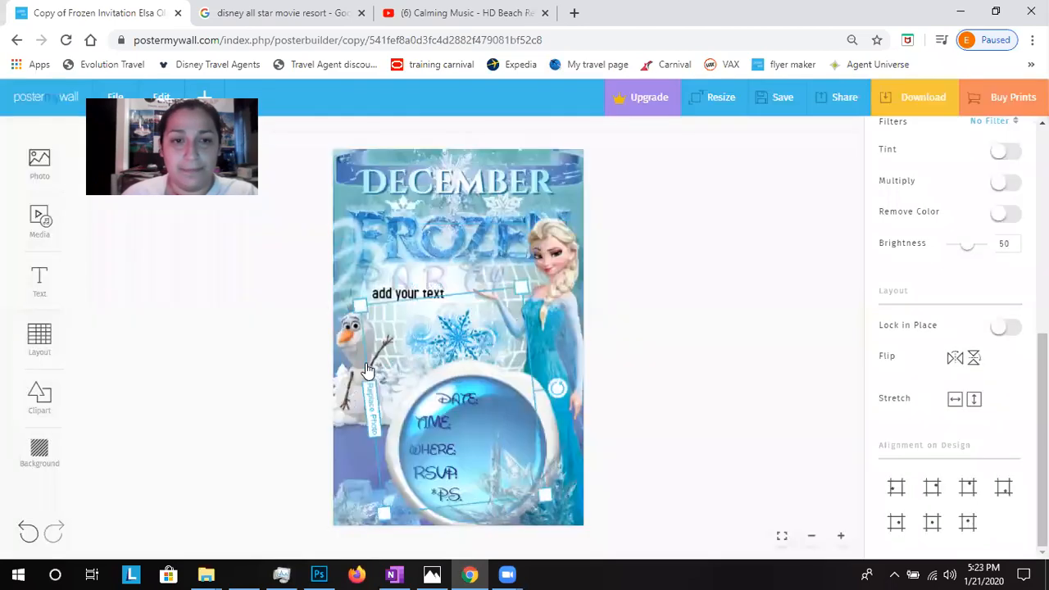
drag(348, 399, 349, 477)
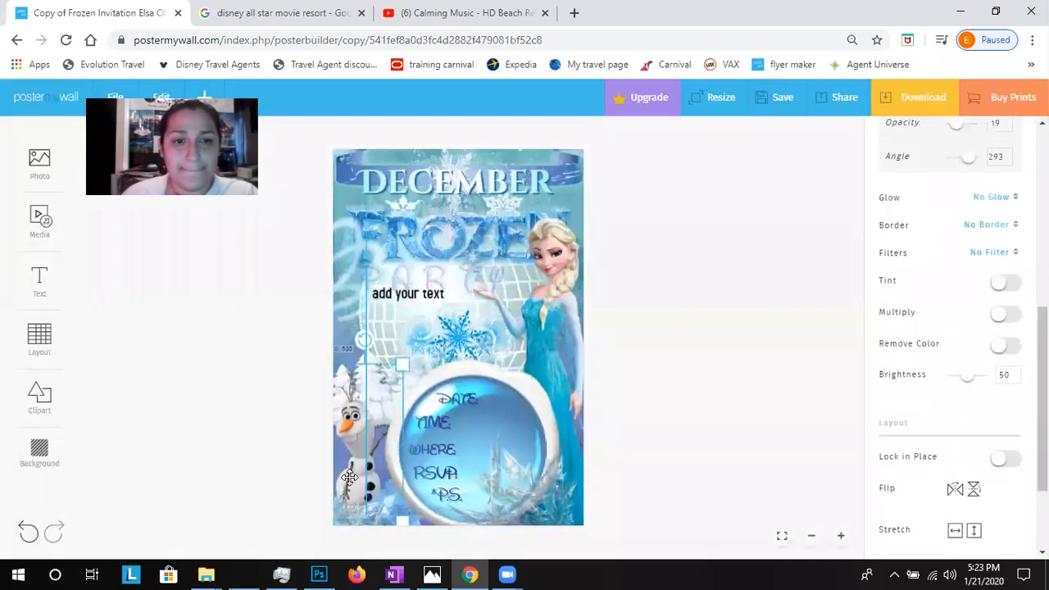
click(664, 351)
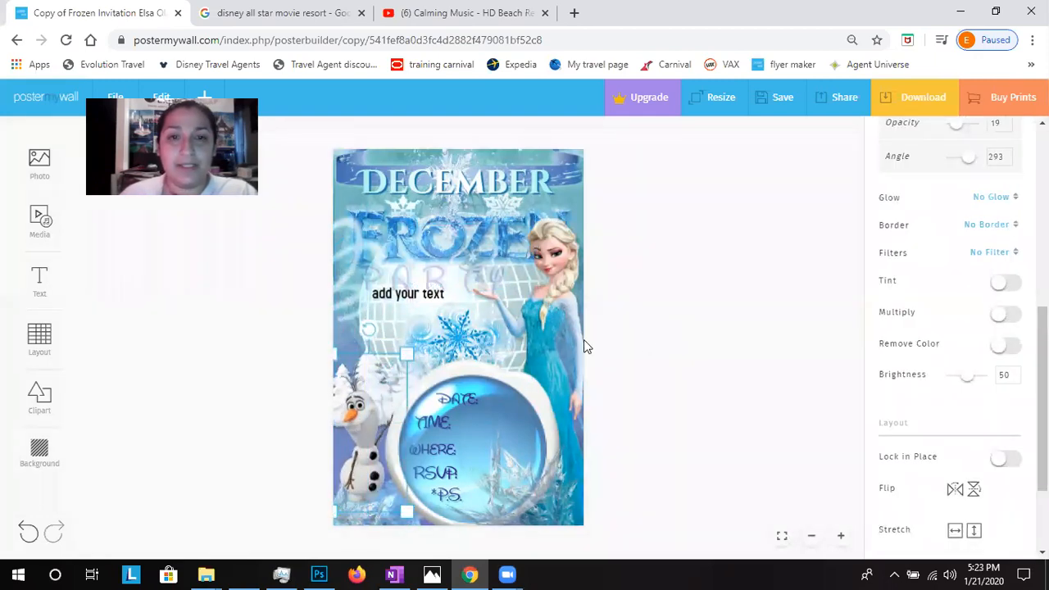
click(534, 351)
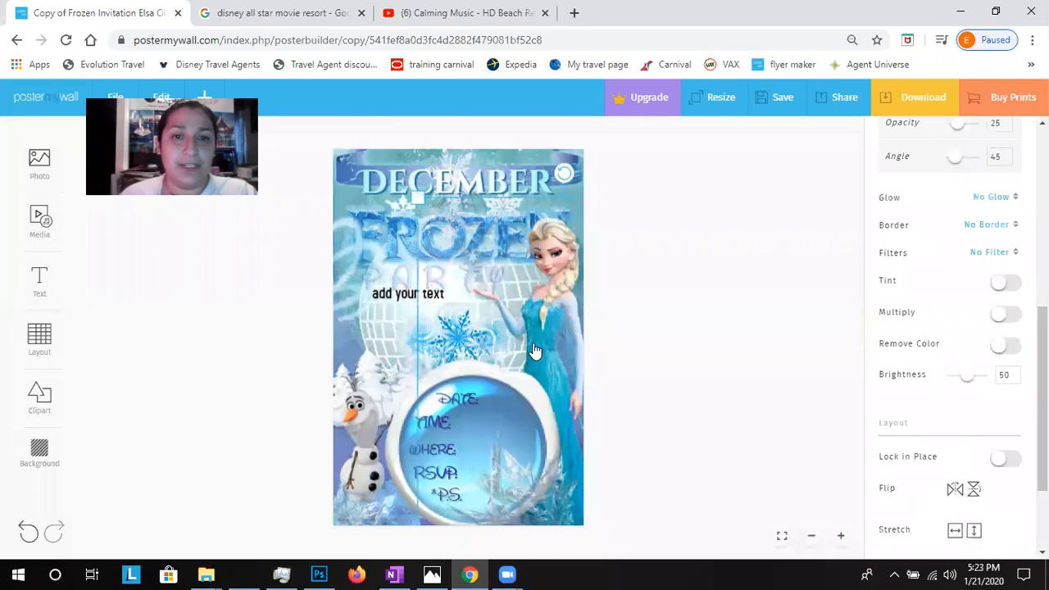
click(377, 279)
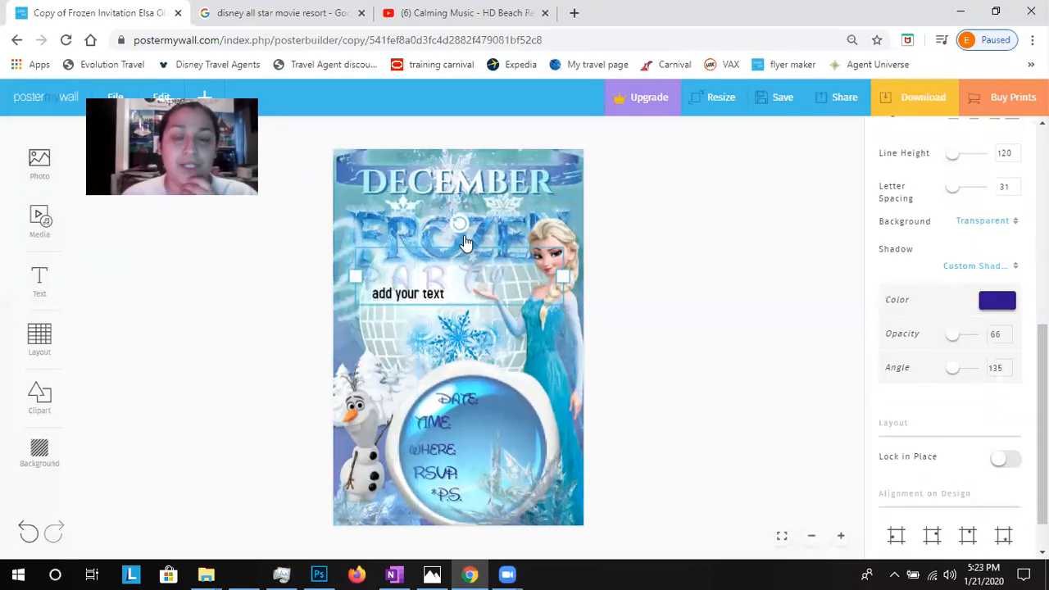
click(445, 201)
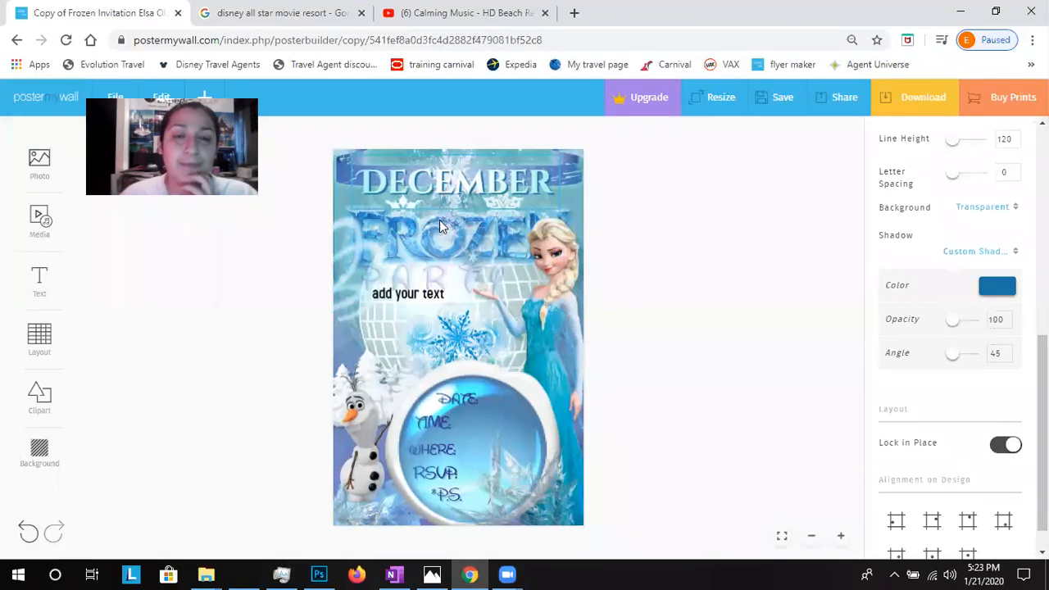
- Move the icy overlay image from the poster's title area down beside Olaf and the round frame
click(438, 233)
drag(437, 239, 485, 207)
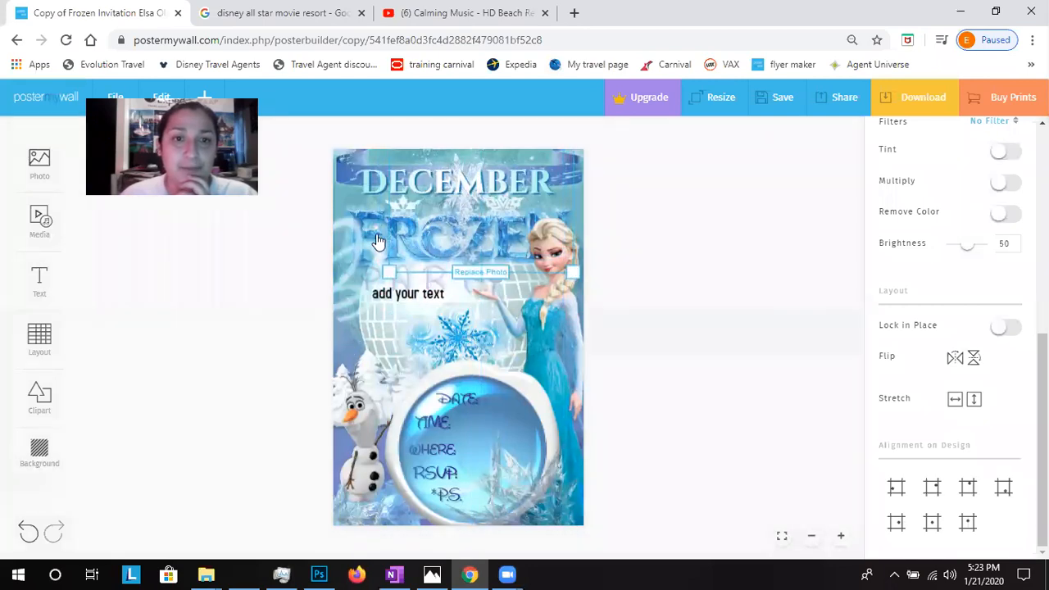
click(480, 259)
click(456, 211)
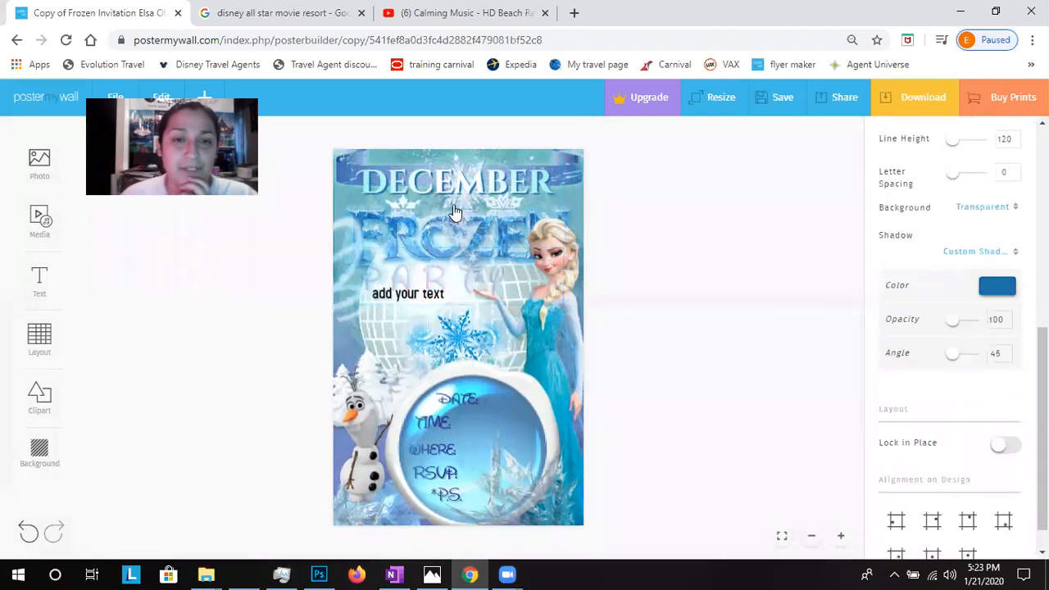
click(462, 211)
drag(484, 193, 384, 414)
- Move the Elsa image down beside the round frame and delete the FROZEN title image
drag(426, 236, 451, 237)
drag(551, 292, 558, 328)
click(455, 250)
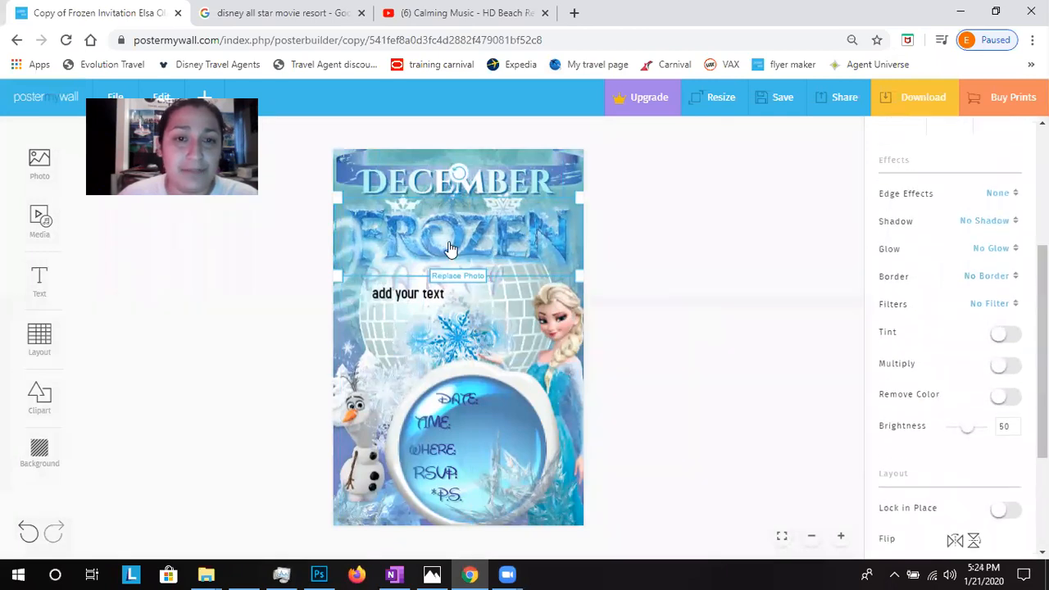
key(Delete)
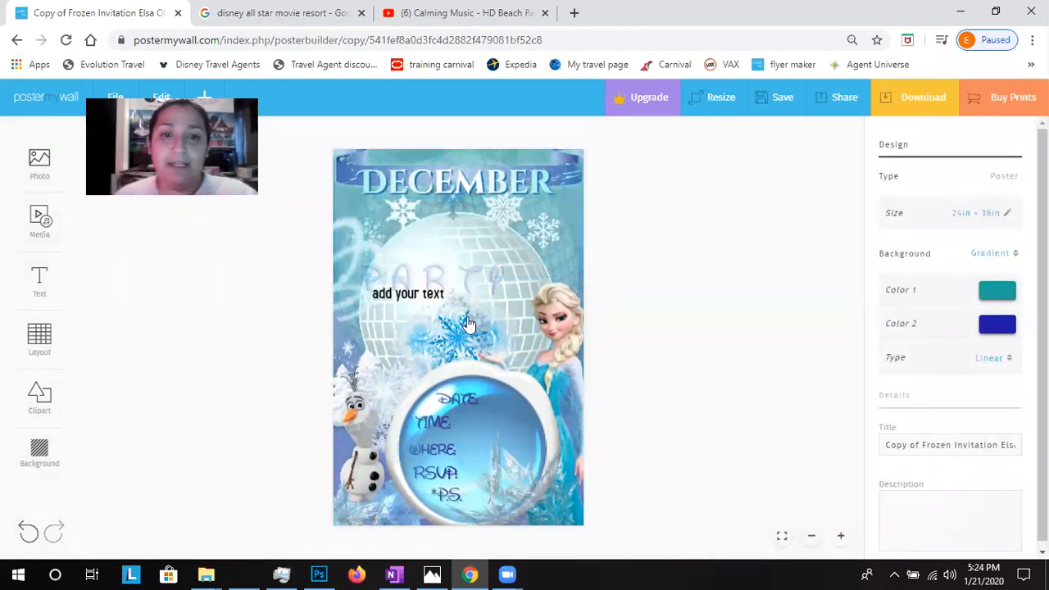
- Delete the PARTY text and the "add your text" placeholder over the disco ball
click(423, 285)
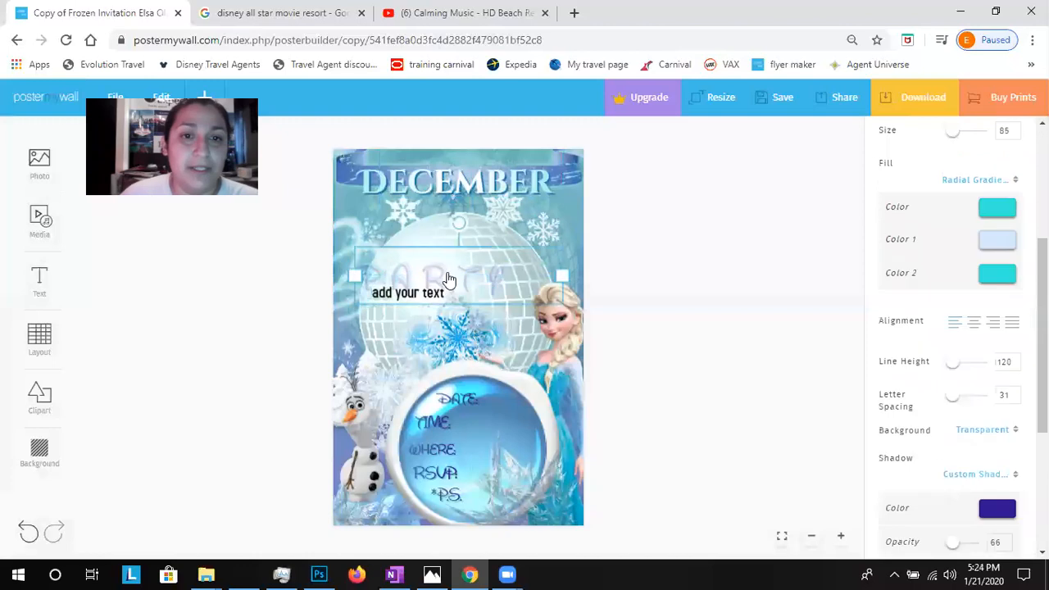
drag(445, 277, 468, 215)
click(470, 235)
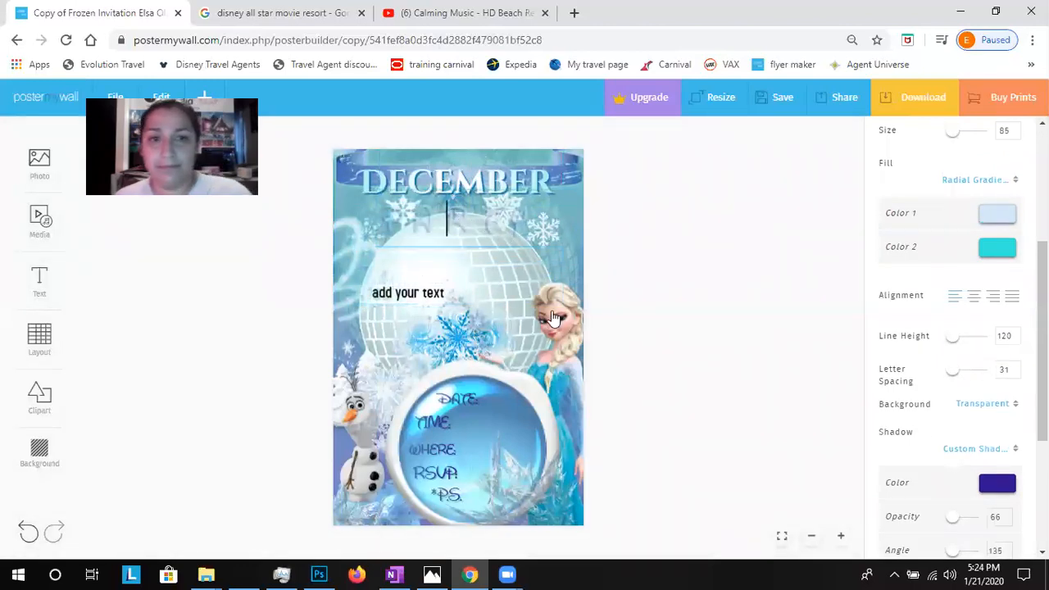
click(441, 241)
click(430, 233)
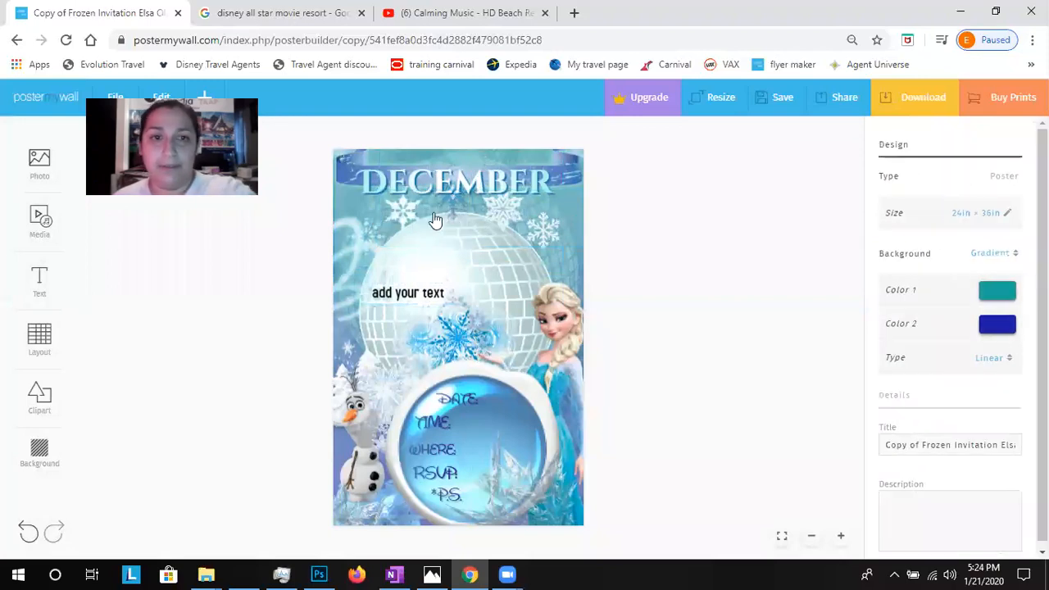
click(404, 300)
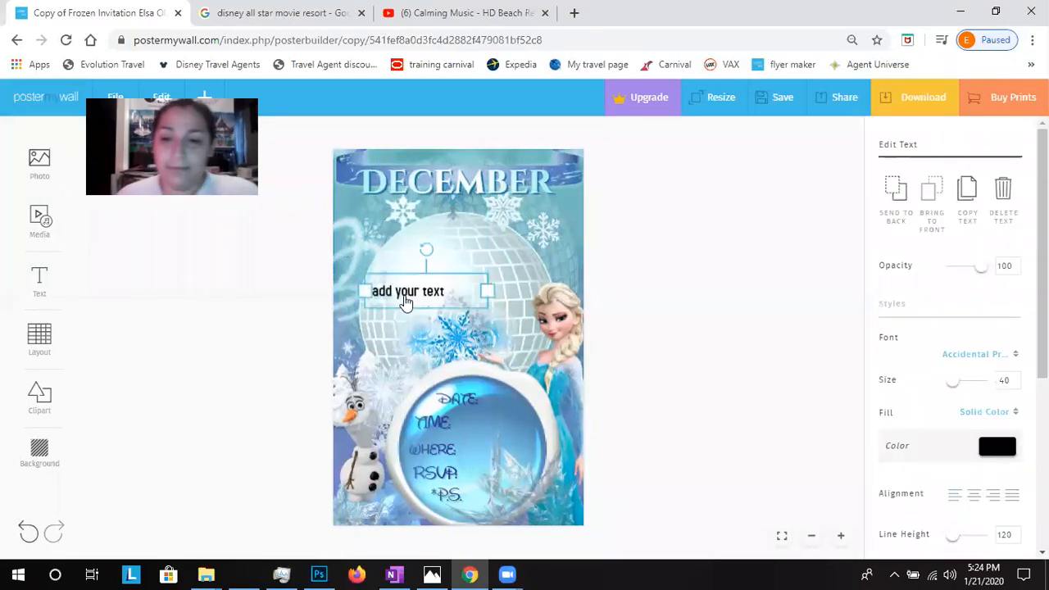
key(Delete)
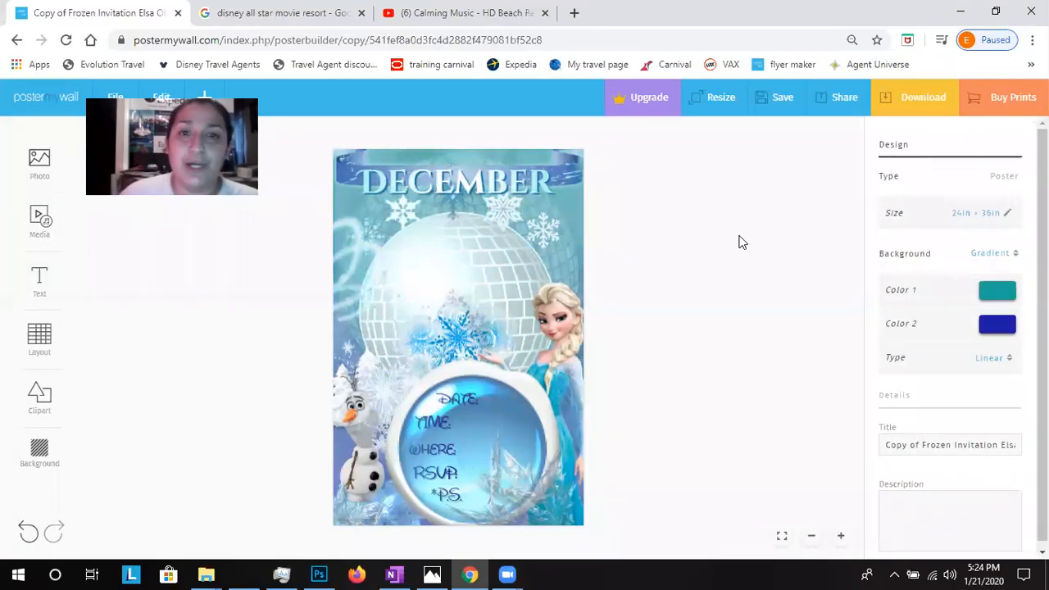
- Replace the DECEMBER heading at the top of the poster with DISNEY
click(456, 195)
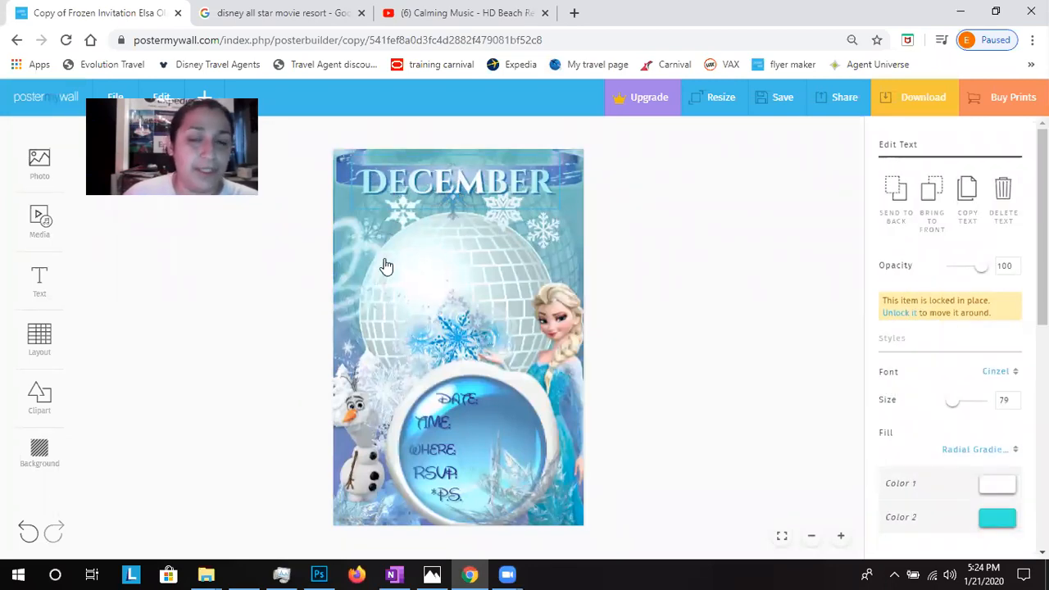
double_click(540, 186)
text(DISNEY)
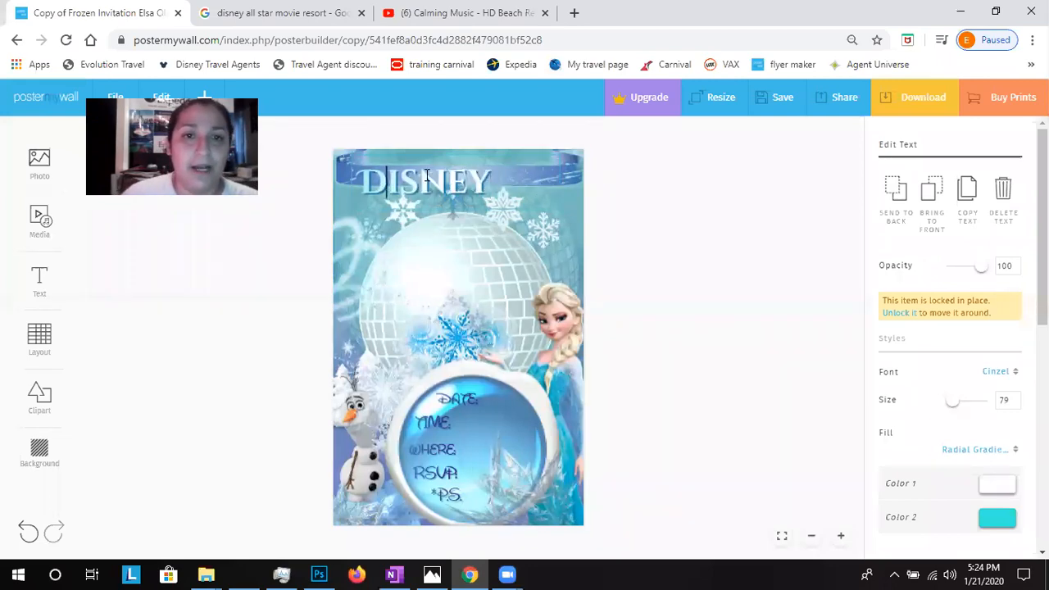
click(653, 173)
- Unlock the DISNEY heading and center it over the ribbon at the poster's top
click(471, 187)
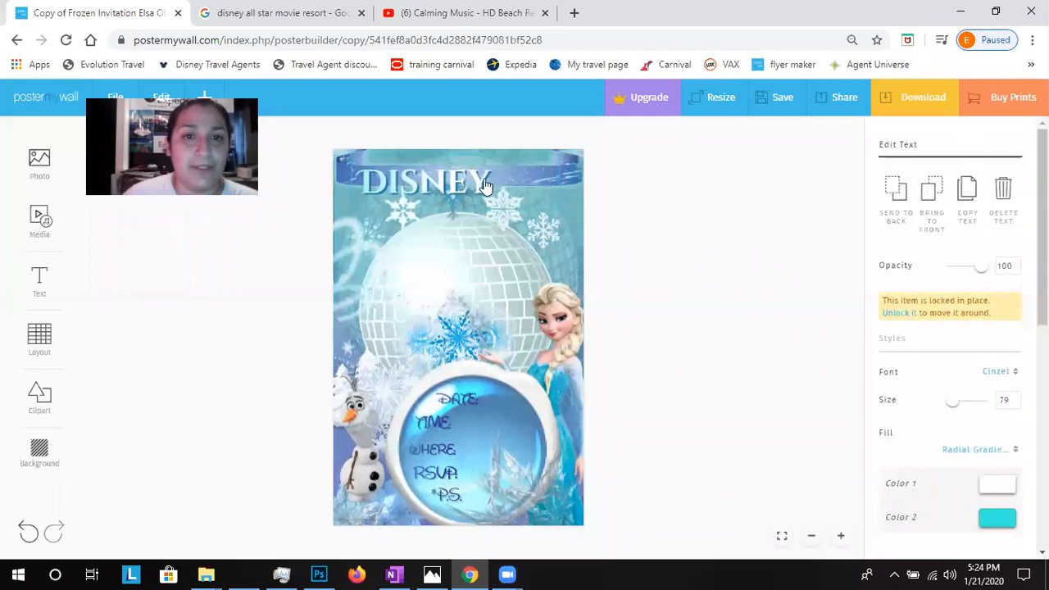
scroll(894, 309, down, 1)
click(896, 301)
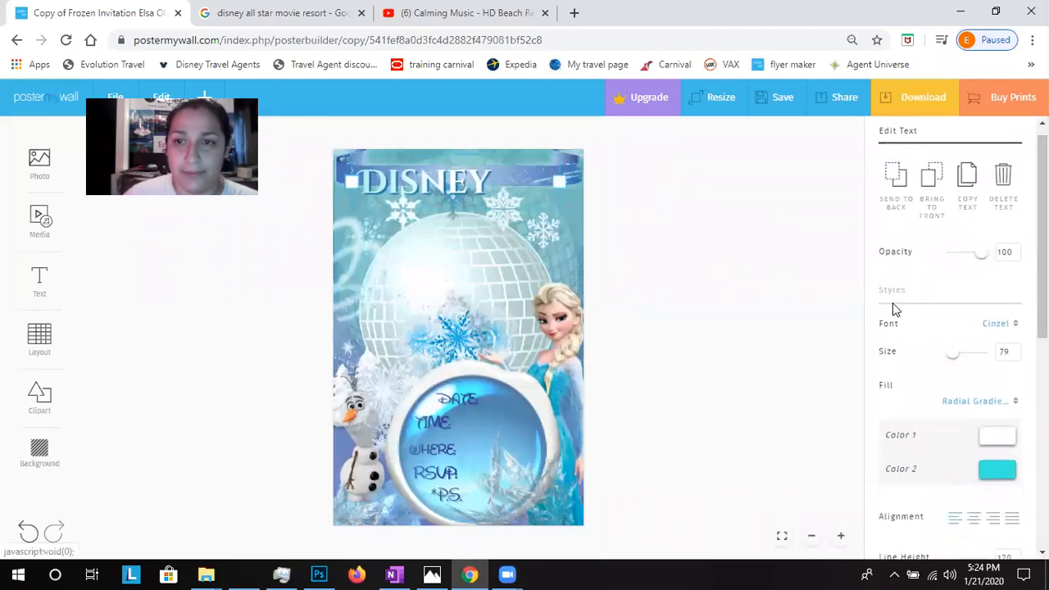
click(686, 249)
click(452, 192)
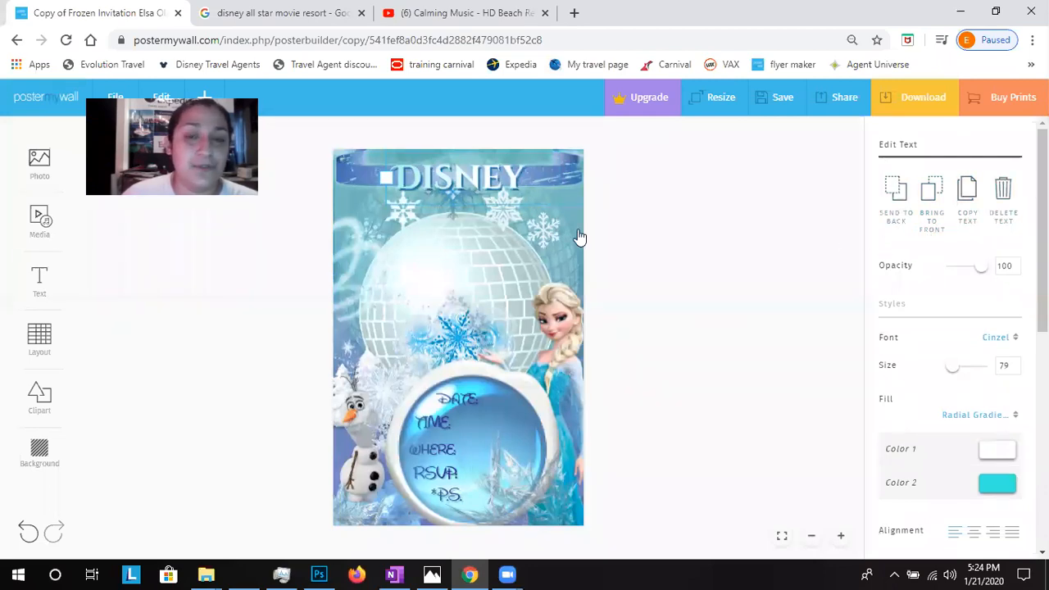
- Place a copy of the DISNEY heading directly below it and change the copy's text to "DEC 23-26TH"
click(968, 211)
drag(456, 184, 446, 237)
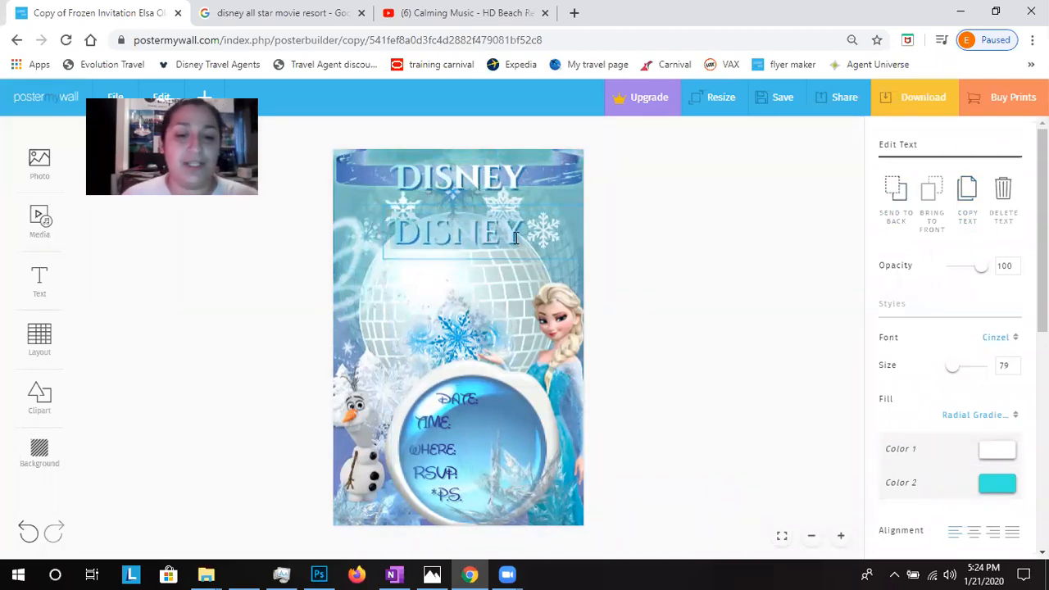
double_click(510, 238)
text(DEC)
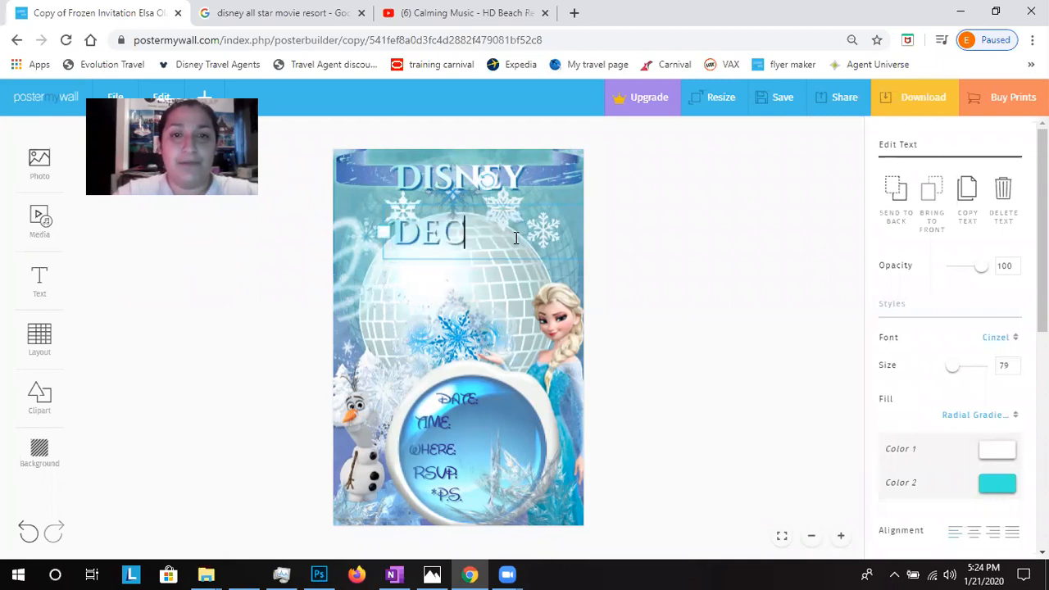
text( 23)
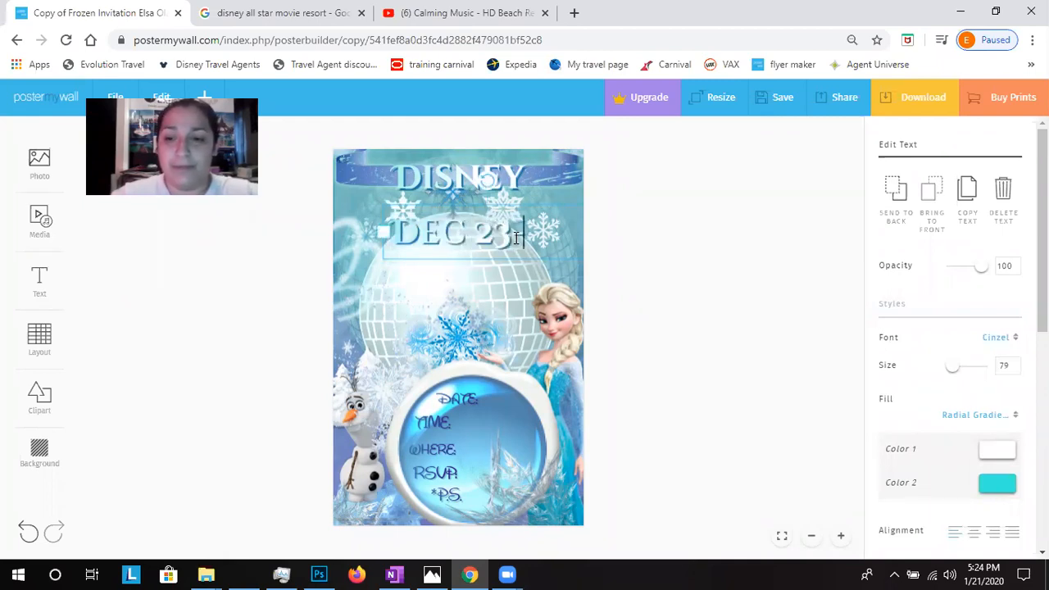
text(-26TH)
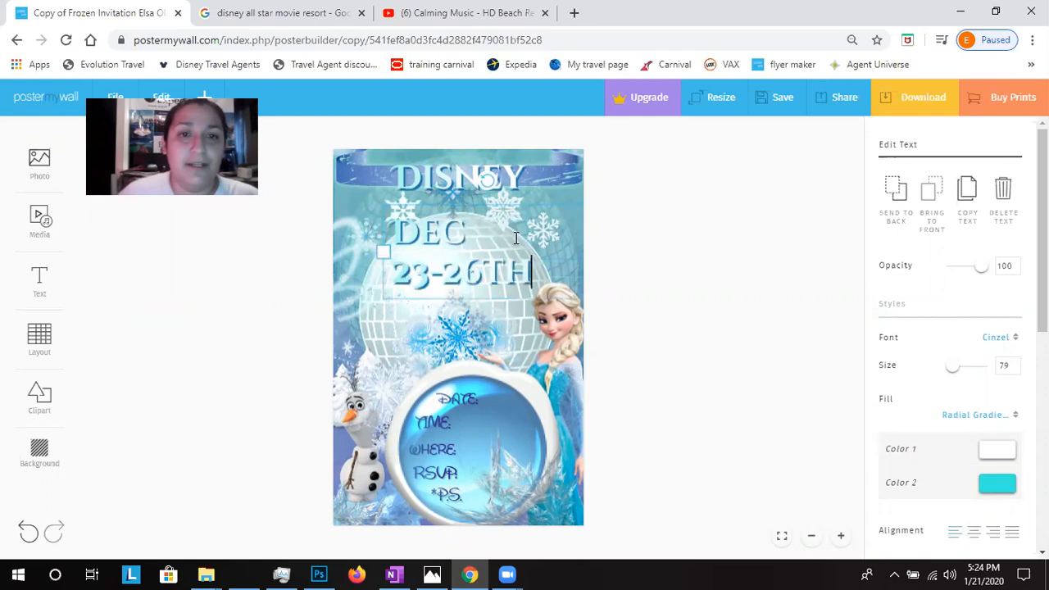
- Widen the date text box toward the poster's left edge and reduce its font size to 69 so it fits one line
drag(382, 254, 353, 254)
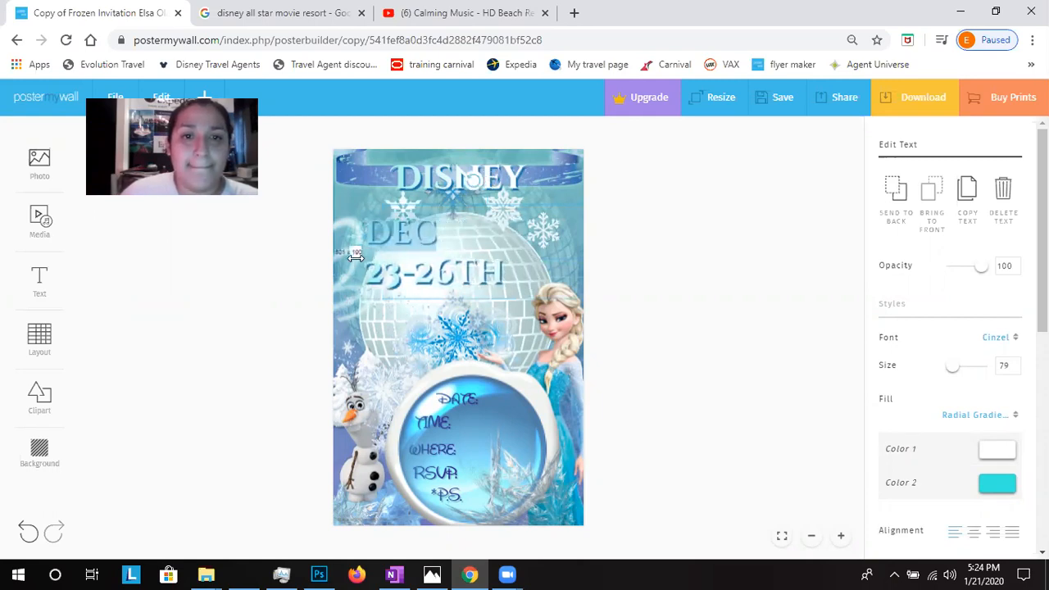
scroll(1009, 344, down, 1)
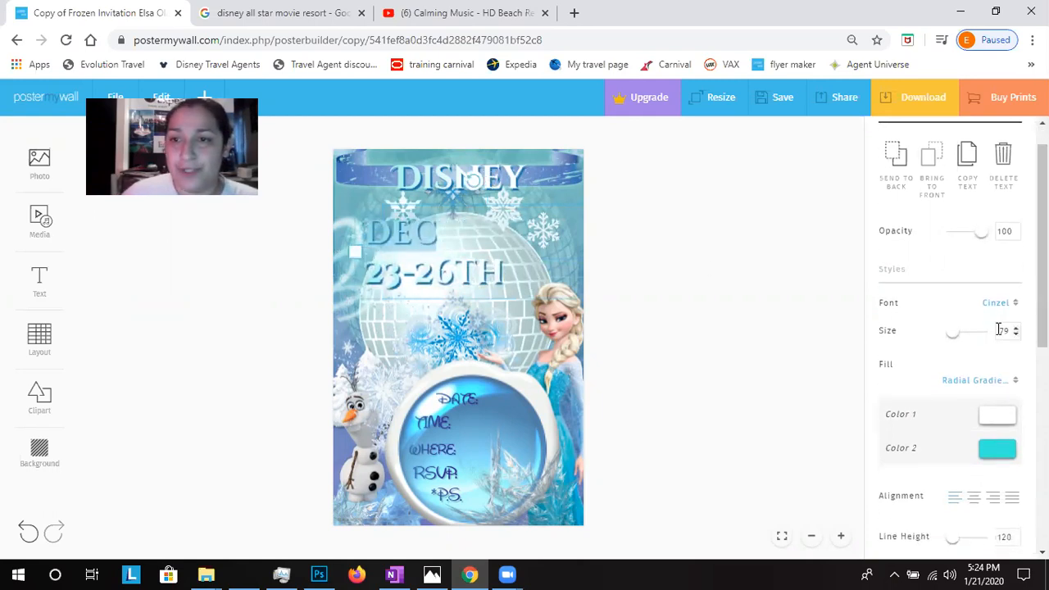
click(1016, 335)
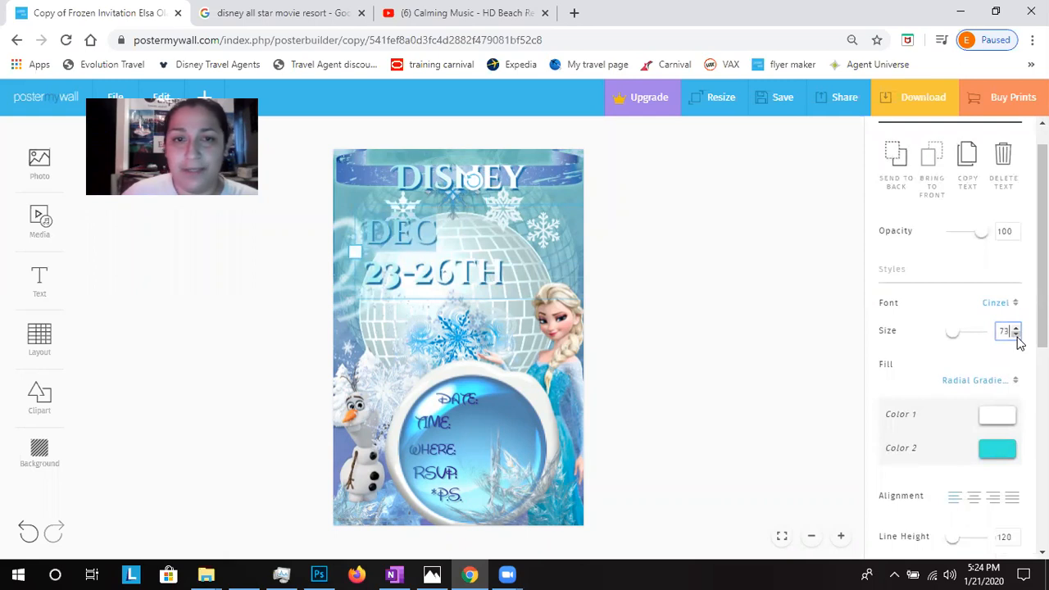
click(1016, 335)
click(1017, 335)
click(1016, 335)
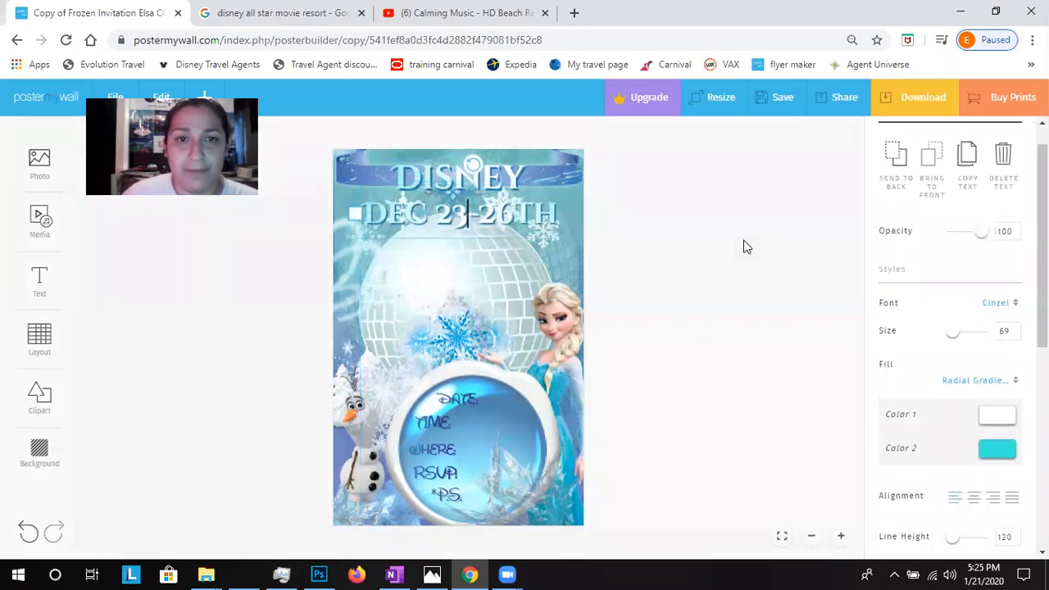
click(684, 250)
- Try a teal first gradient color on the date text, with white and then dark blue as the second color
click(457, 221)
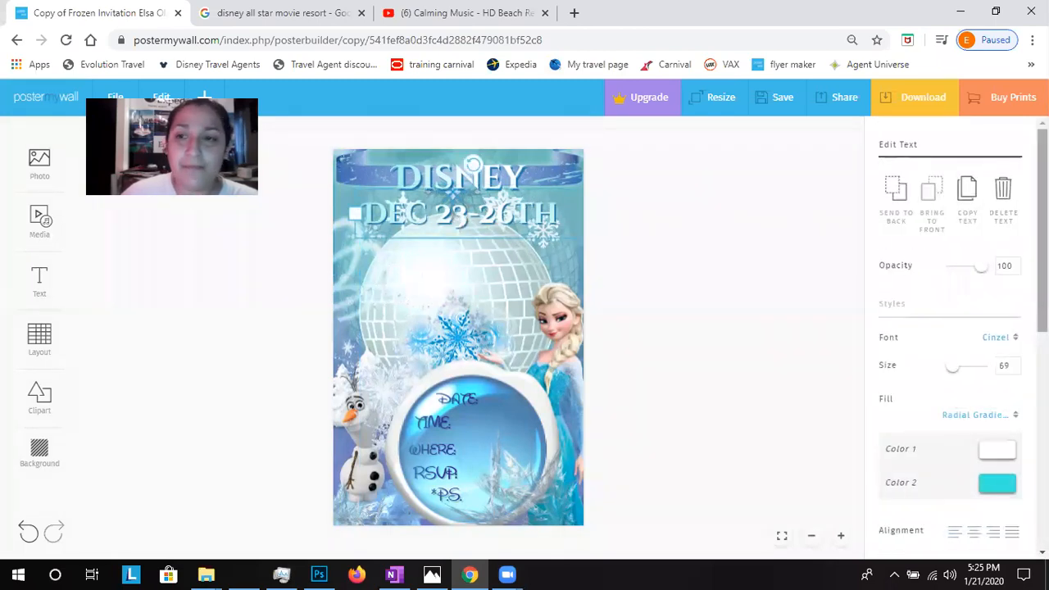
click(998, 451)
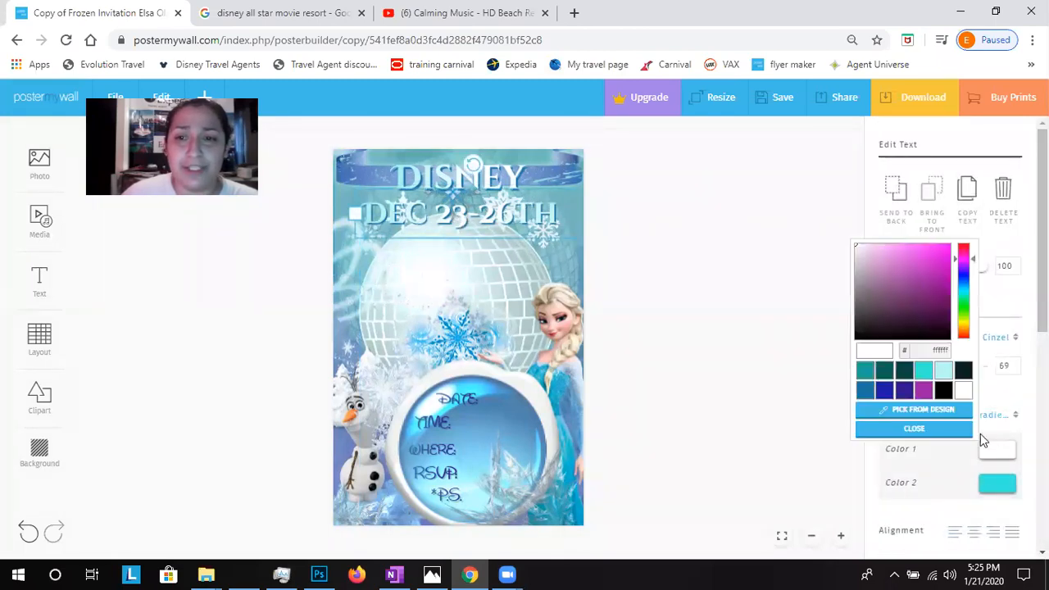
click(865, 376)
click(996, 485)
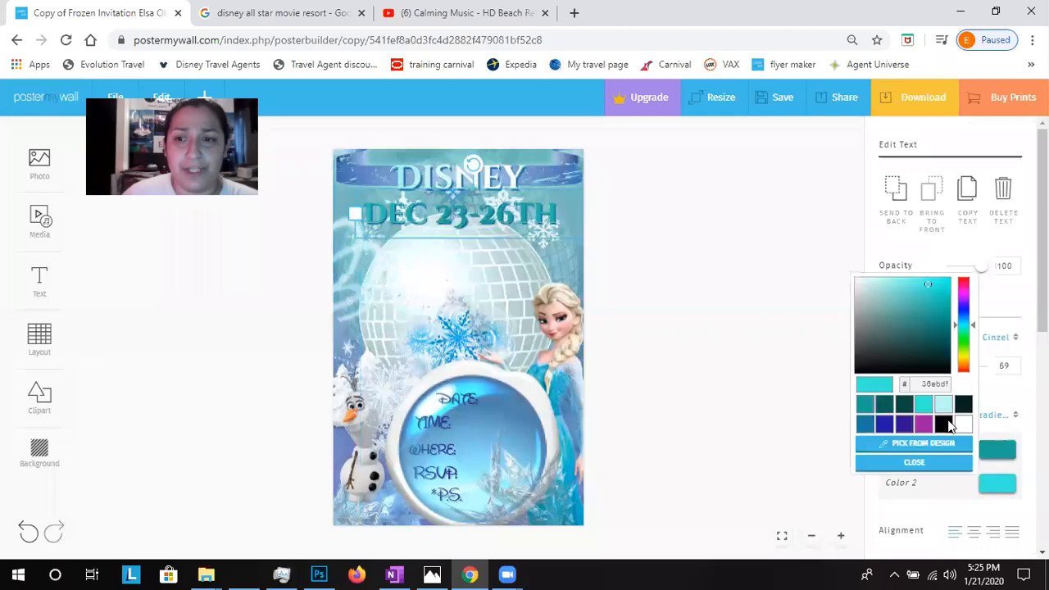
click(962, 425)
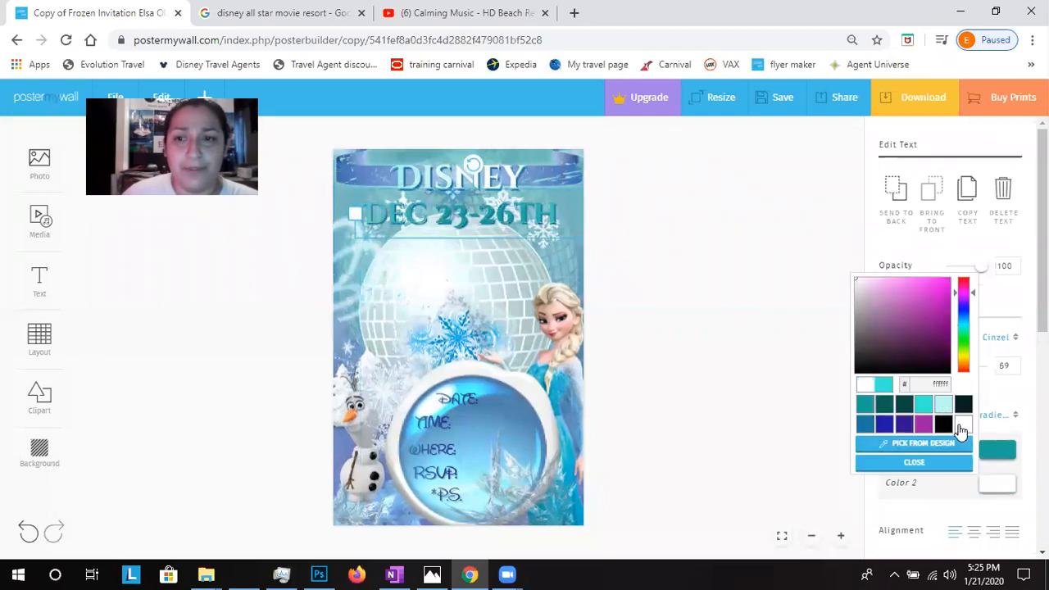
click(1005, 489)
click(992, 481)
click(885, 424)
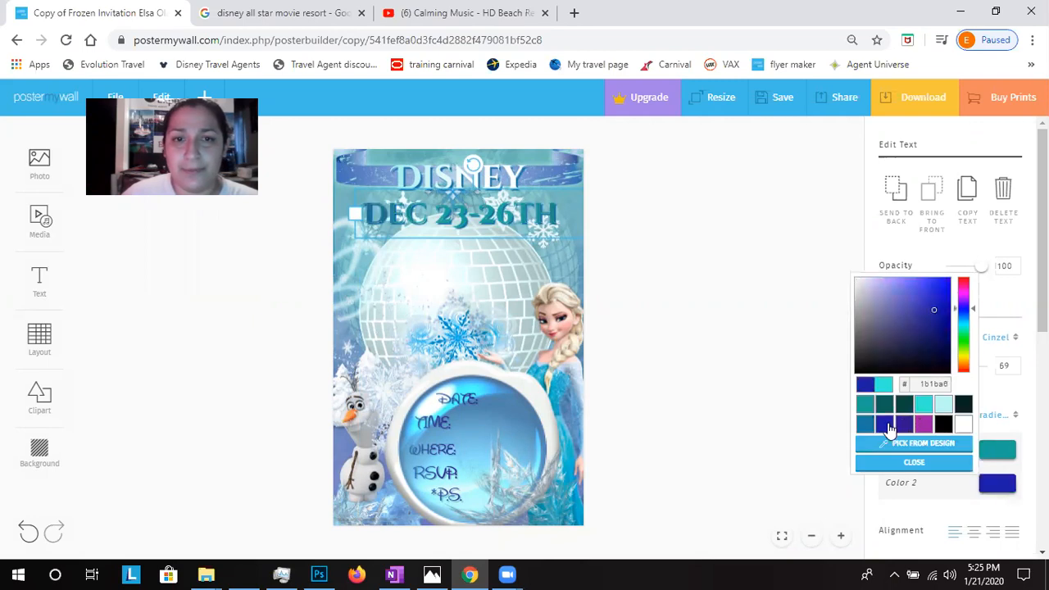
- Set the date text's radial gradient to white as the first color and purple as the second
click(1001, 445)
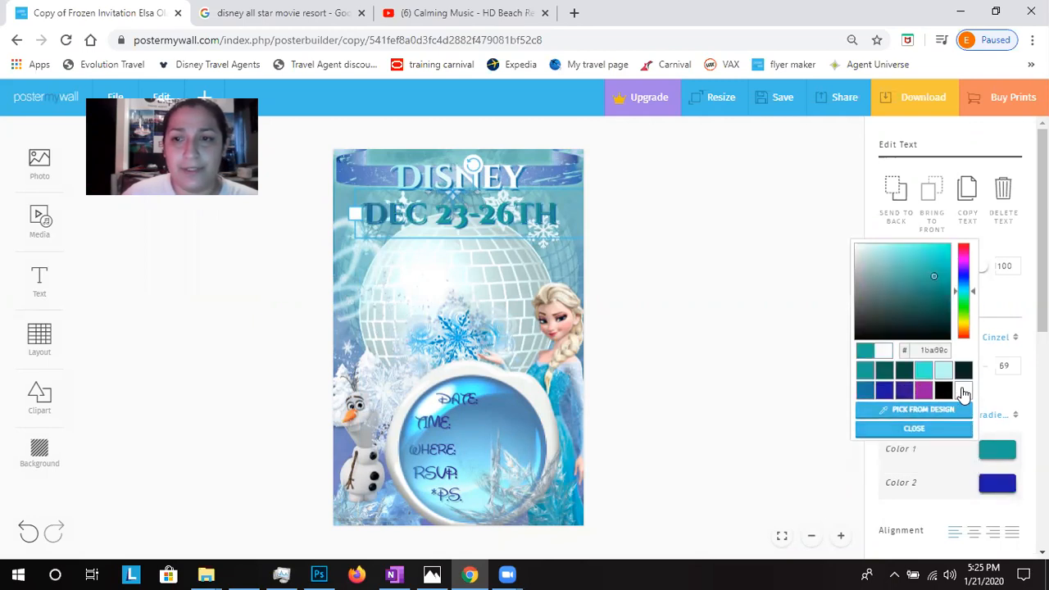
click(963, 391)
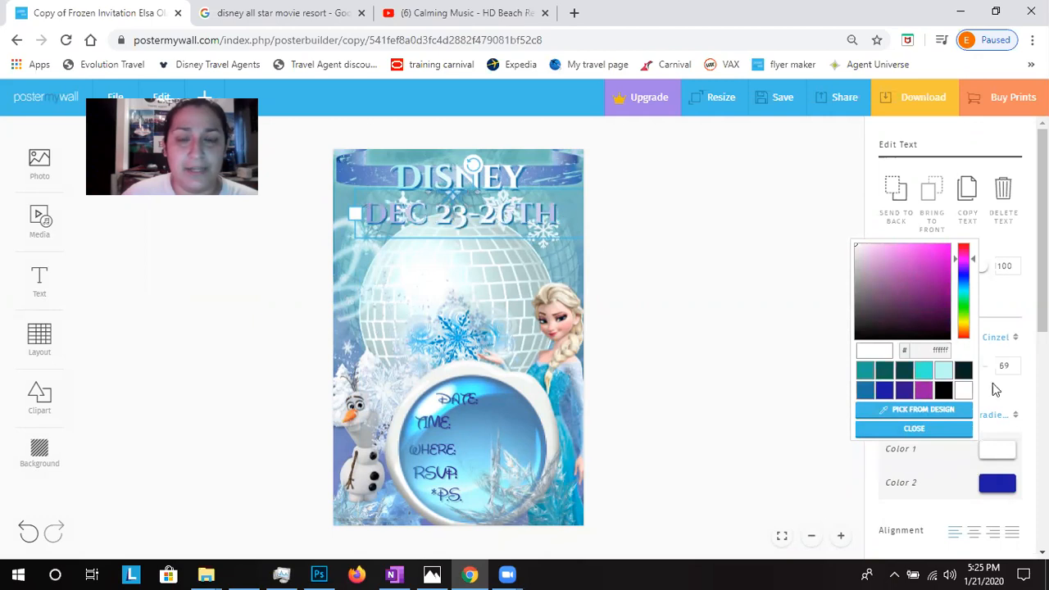
click(996, 484)
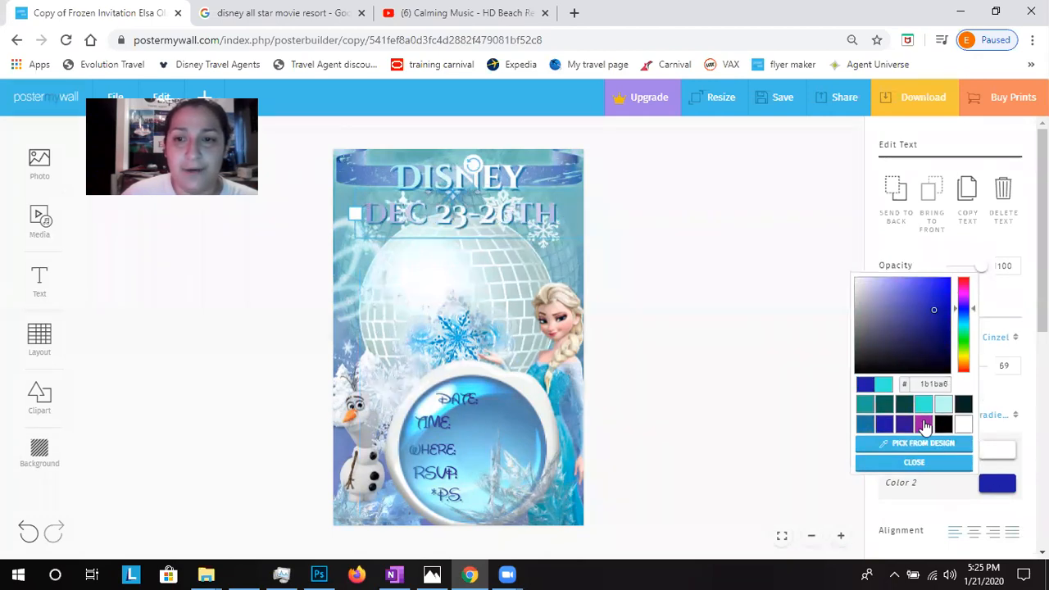
click(924, 425)
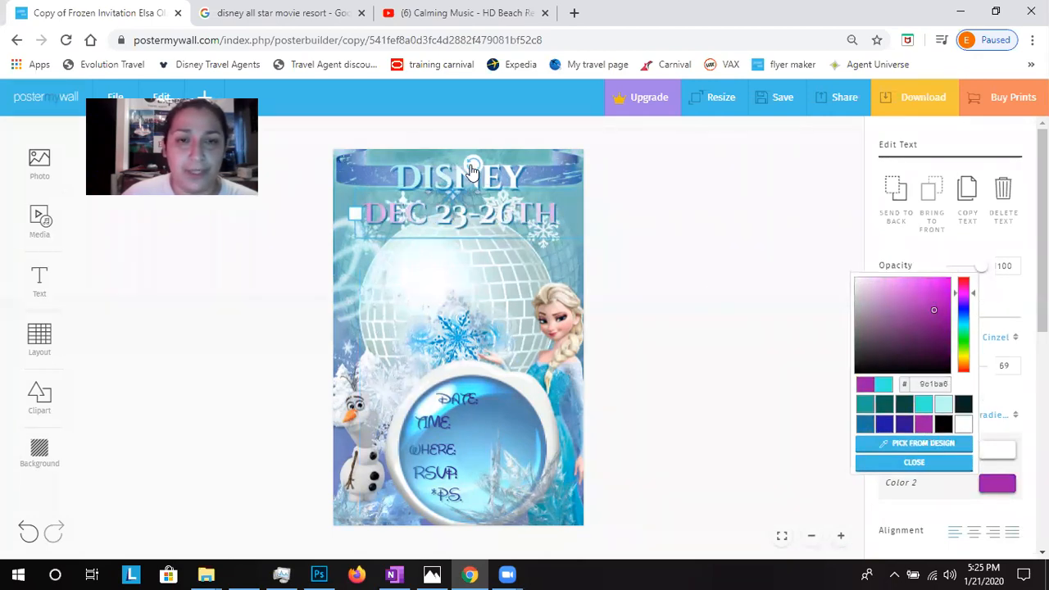
click(710, 285)
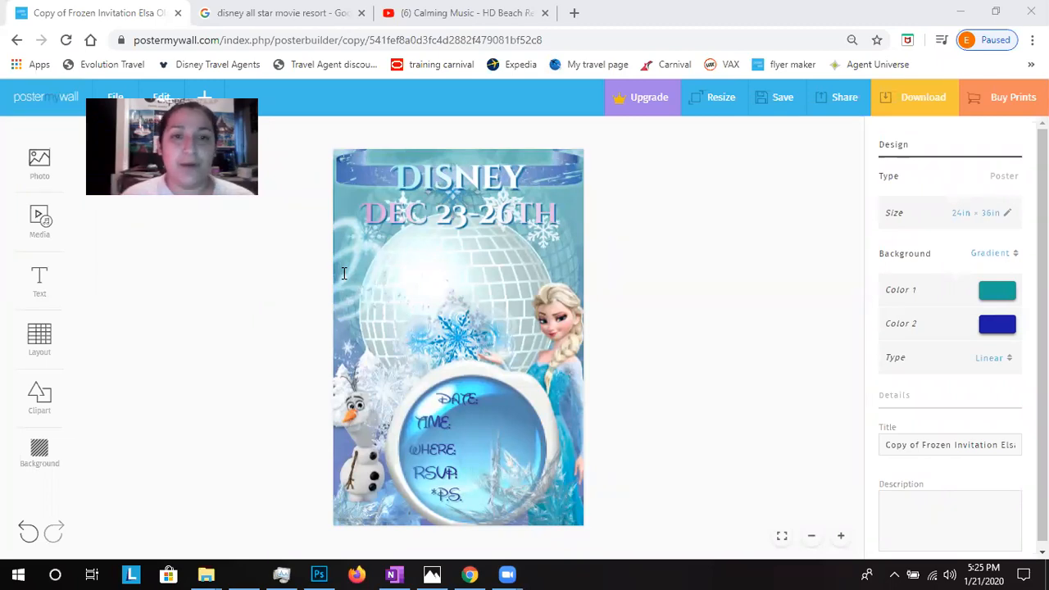
- Nudge the round frame up and left and delete its DATE and TIME lines, undoing the accidental deletion of the ice crystal overlay
mouse_move(464, 356)
mouse_down()
mouse_move(450, 319)
mouse_move(455, 402)
mouse_move(455, 350)
mouse_up()
click(448, 404)
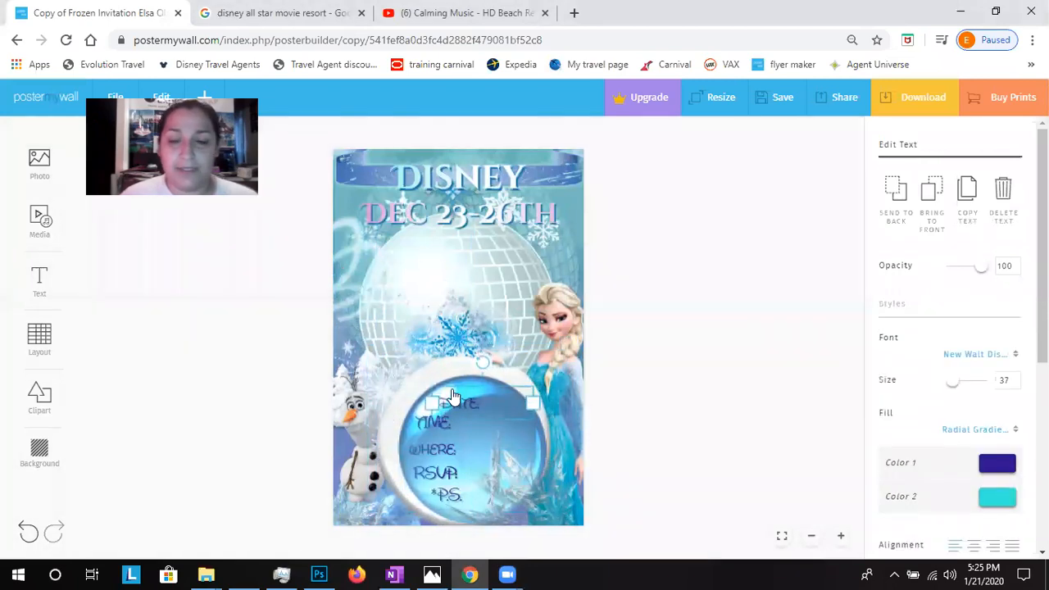
key(Delete)
click(433, 422)
key(Delete)
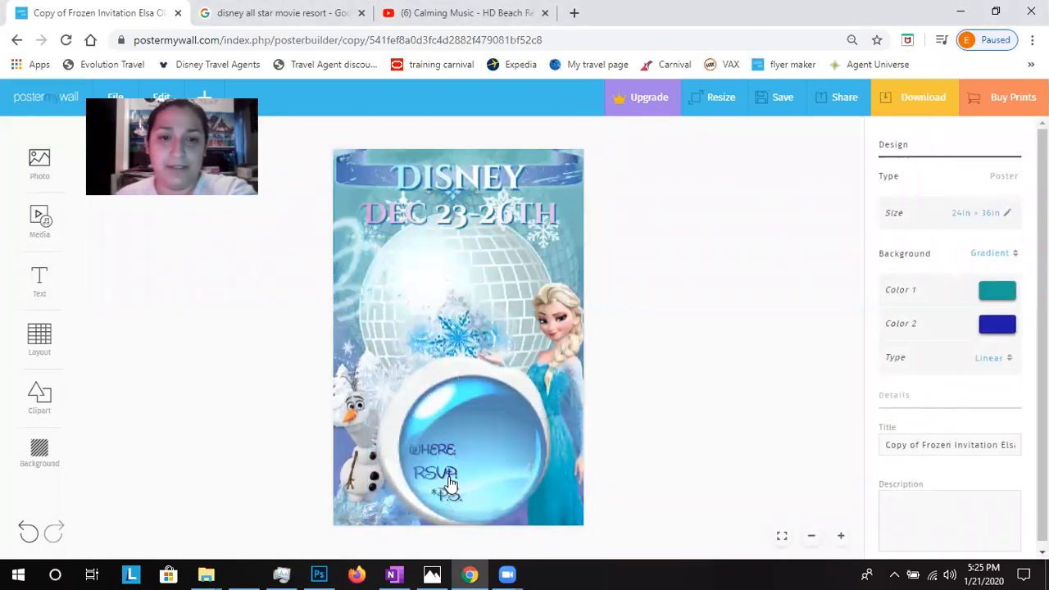
click(28, 533)
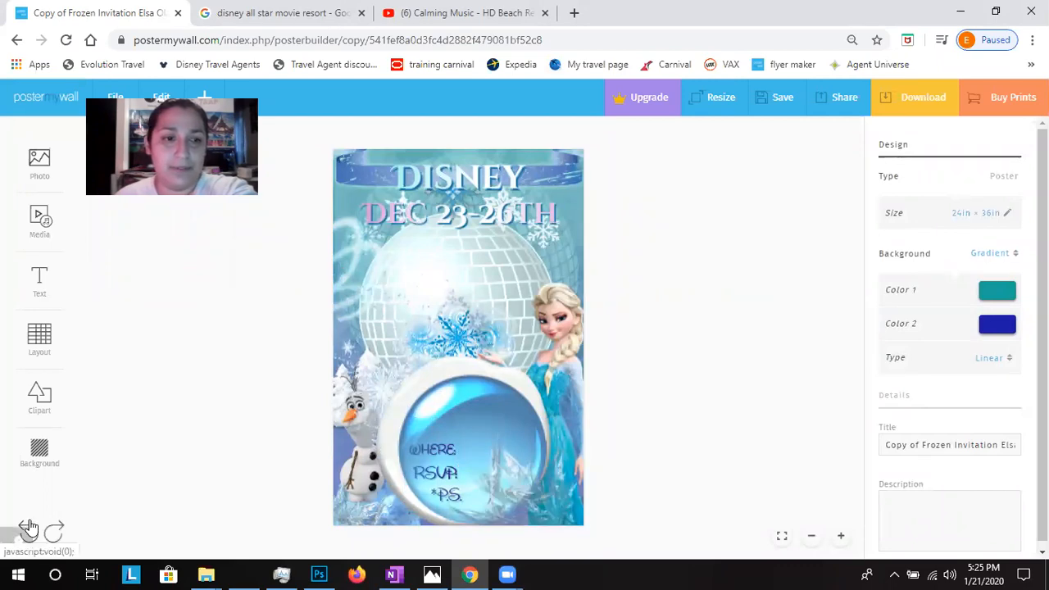
- Delete the WHERE, P.S. and RSVP lines from the round frame
click(433, 451)
key(Delete)
click(447, 494)
key(Delete)
click(436, 473)
key(Delete)
- Move the ice crystal overlay from the round frame up to the title area and send it to the back
drag(562, 504, 506, 209)
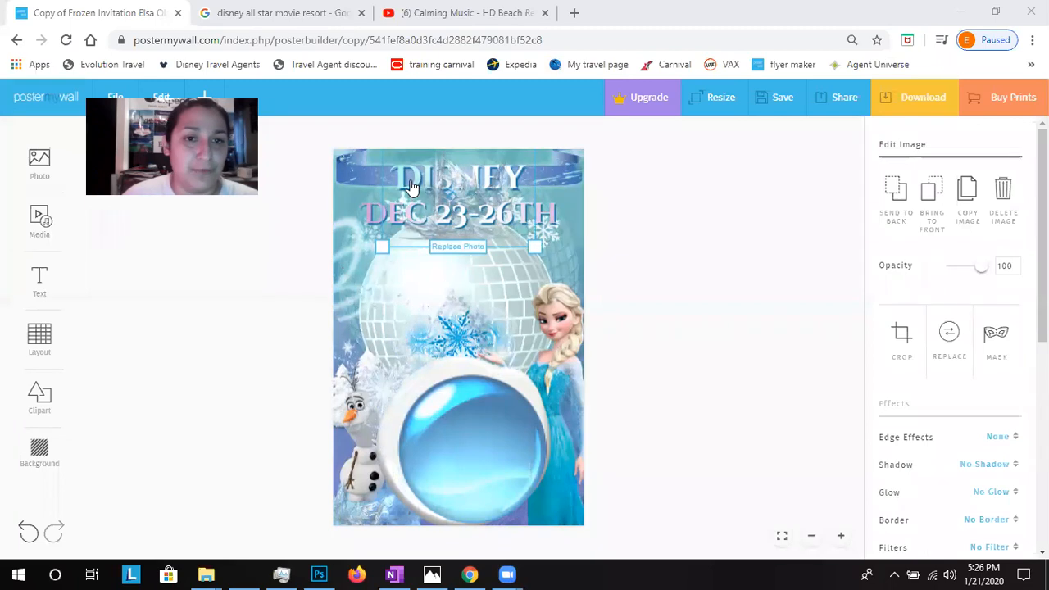
click(897, 220)
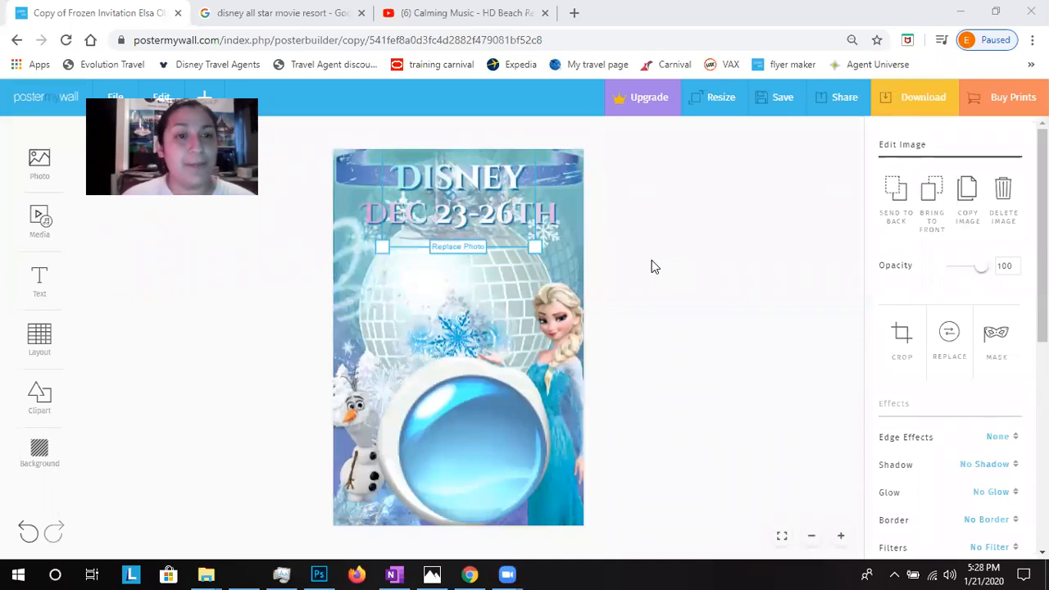
click(379, 281)
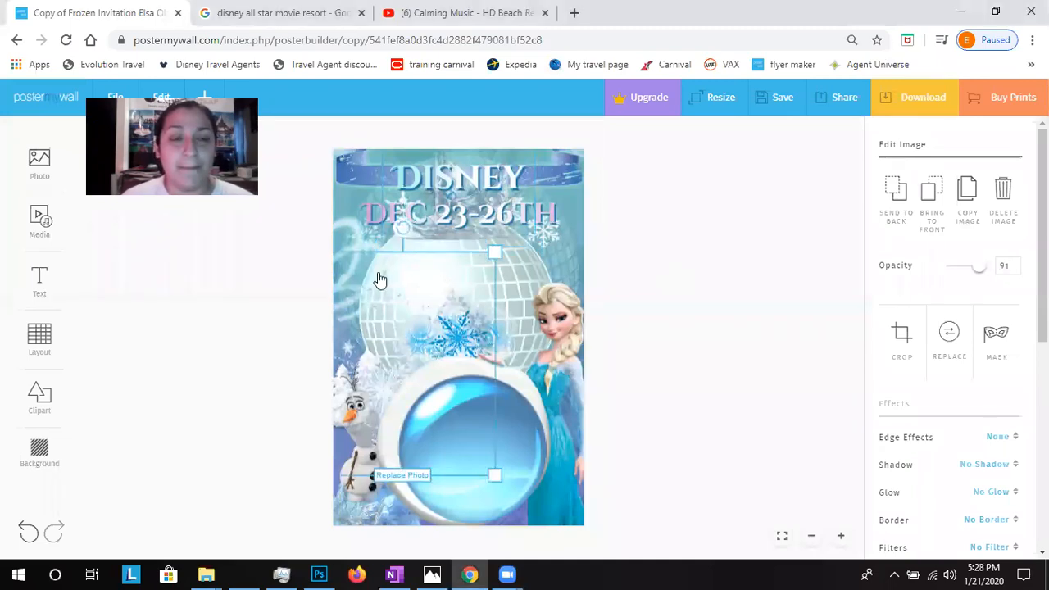
click(264, 145)
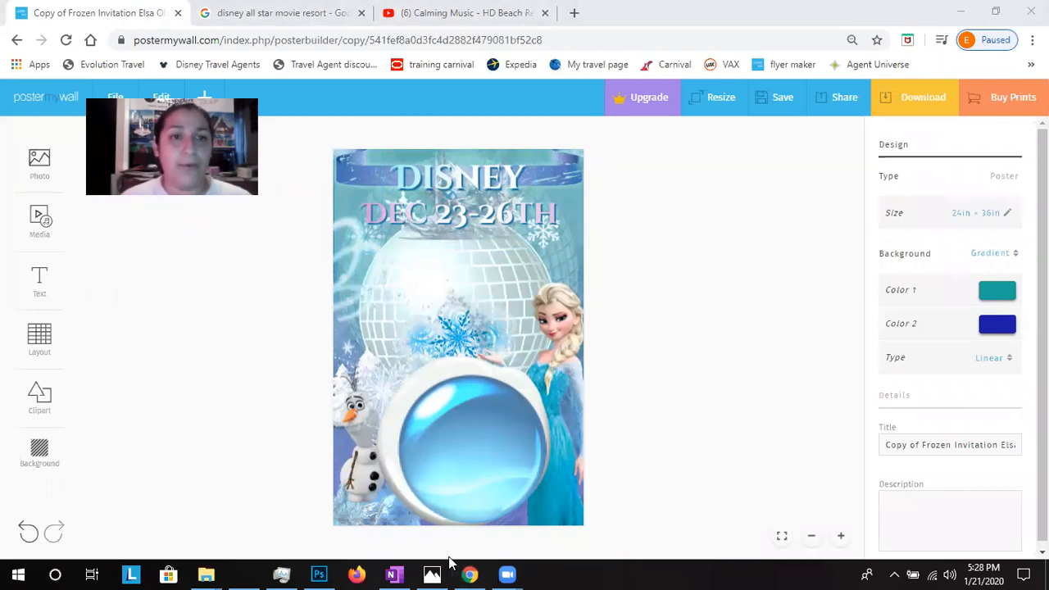
- Switch to the Google image results for "disney all star movie resort" and look over the Toy Story resort photos
click(40, 173)
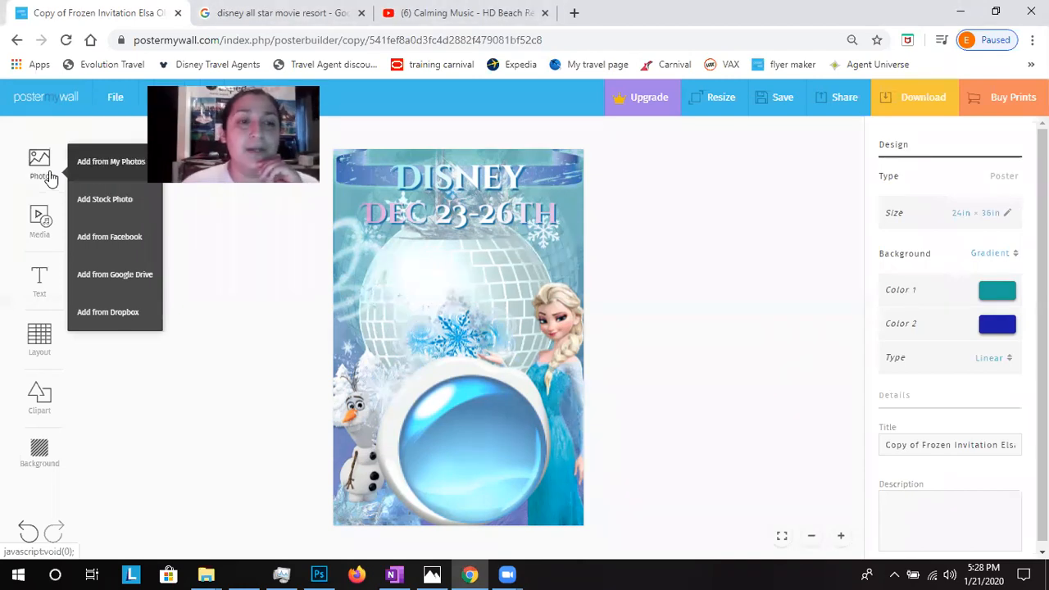
click(301, 15)
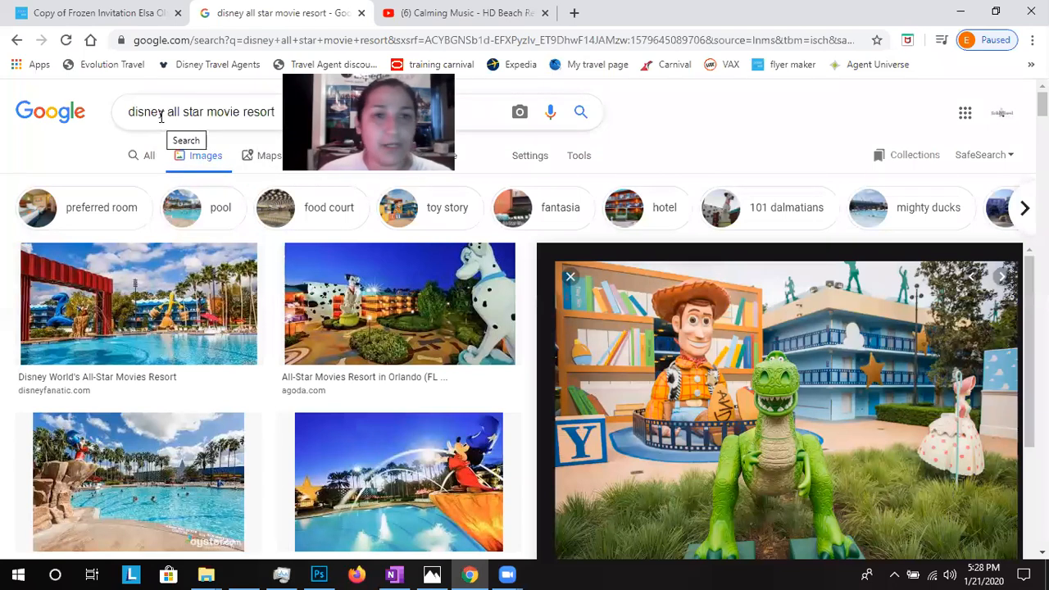
click(162, 116)
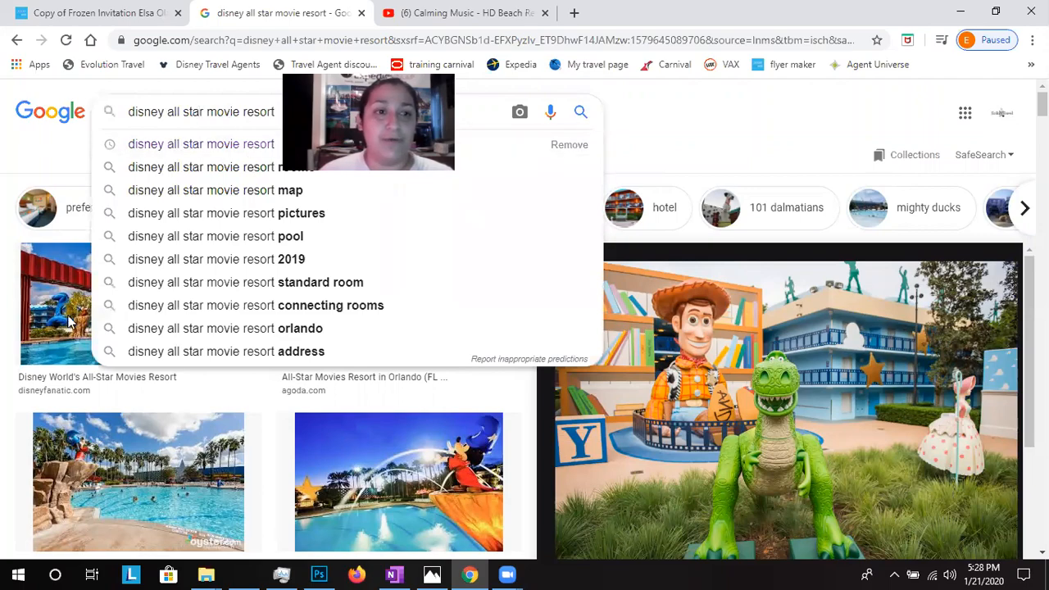
scroll(422, 454, down, 4)
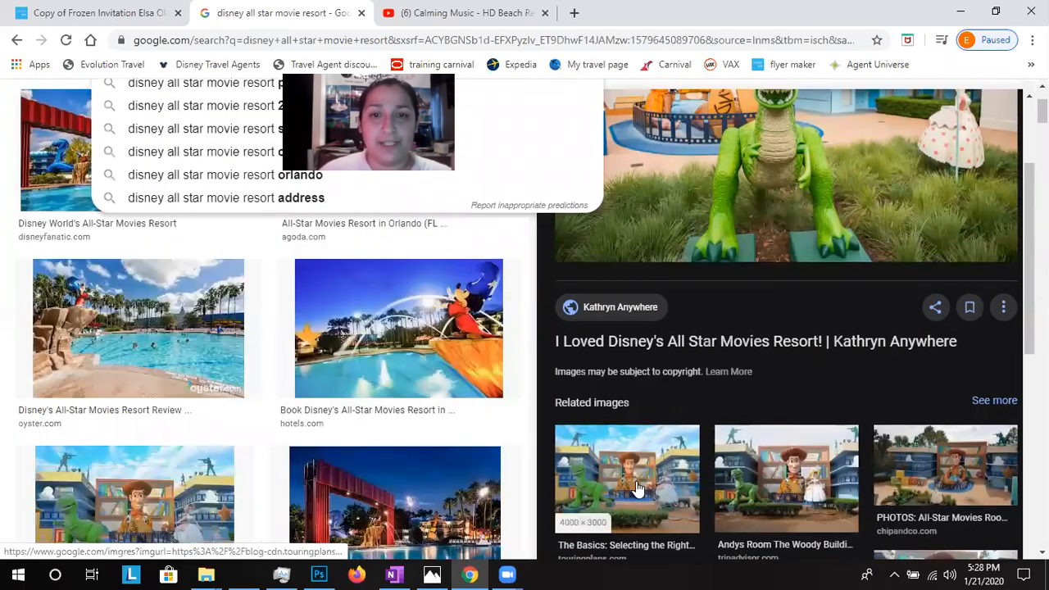
click(638, 489)
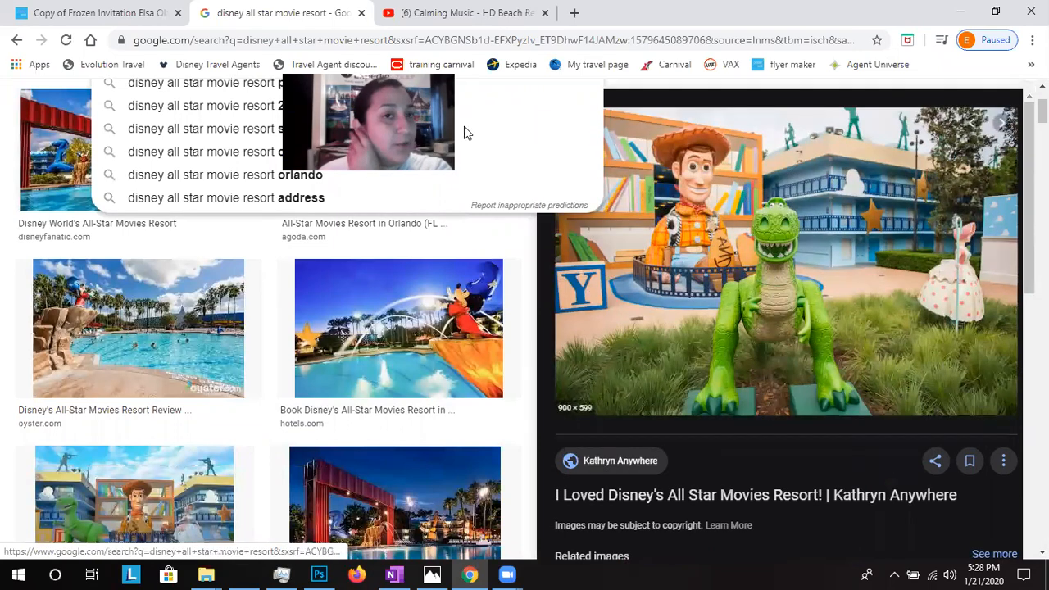
- Return to the PosterMyWall design, upload the Toy Story resort photo from the Downloads folder and add it to the poster
click(96, 13)
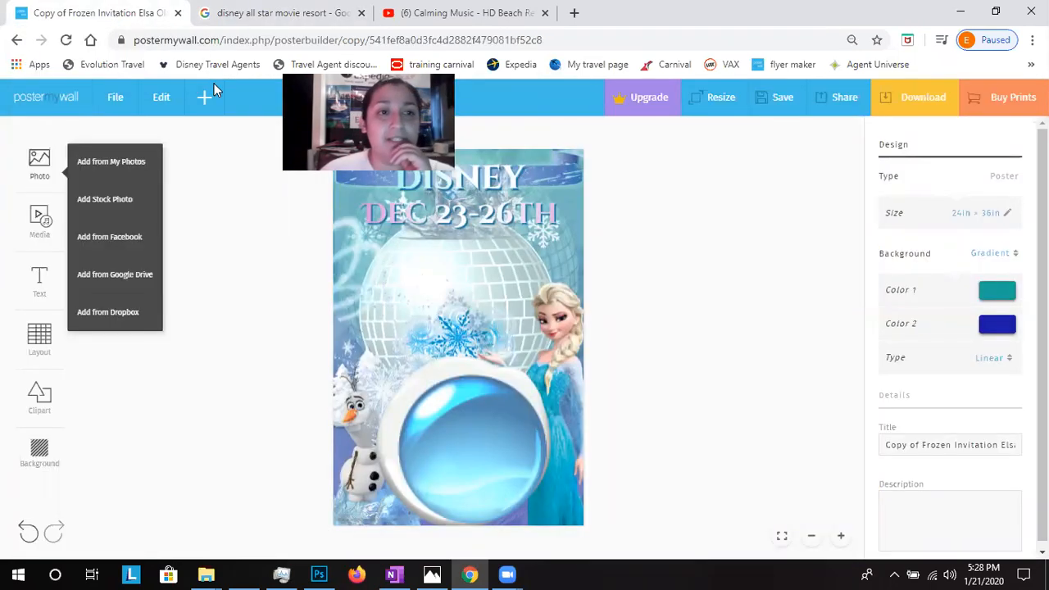
click(105, 164)
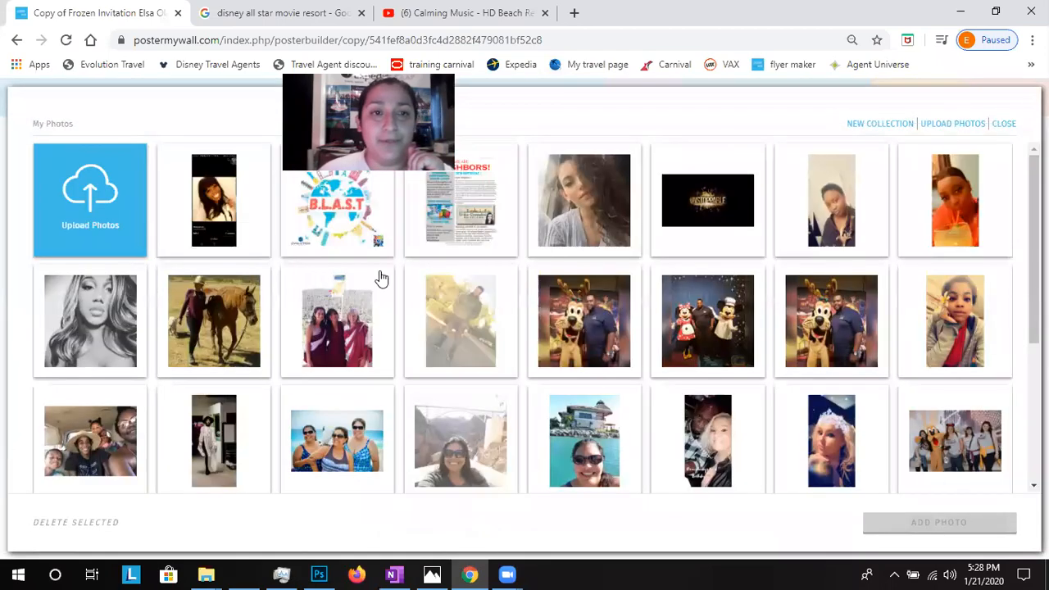
click(99, 195)
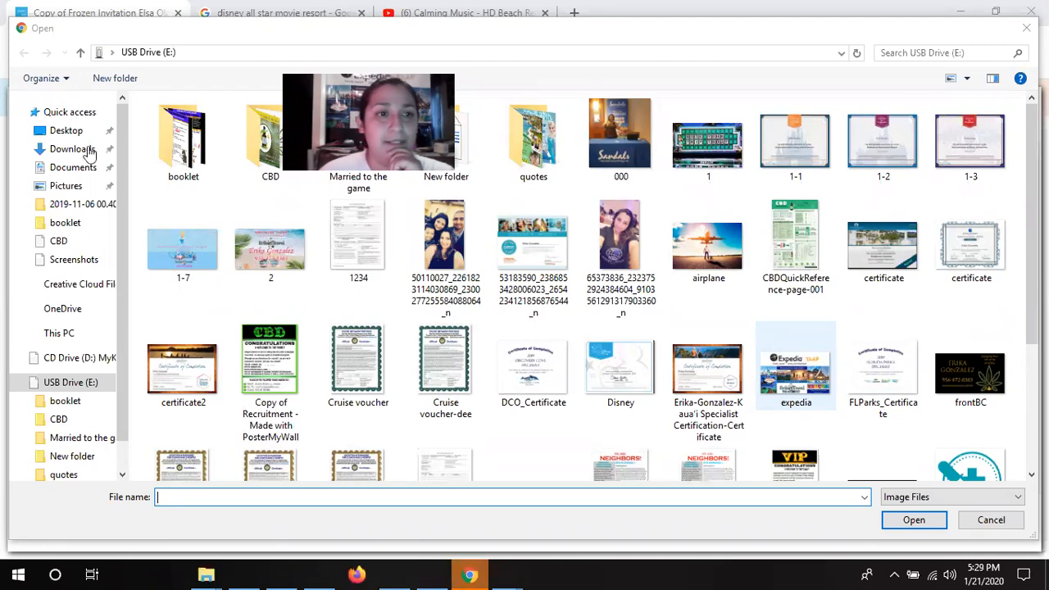
click(72, 148)
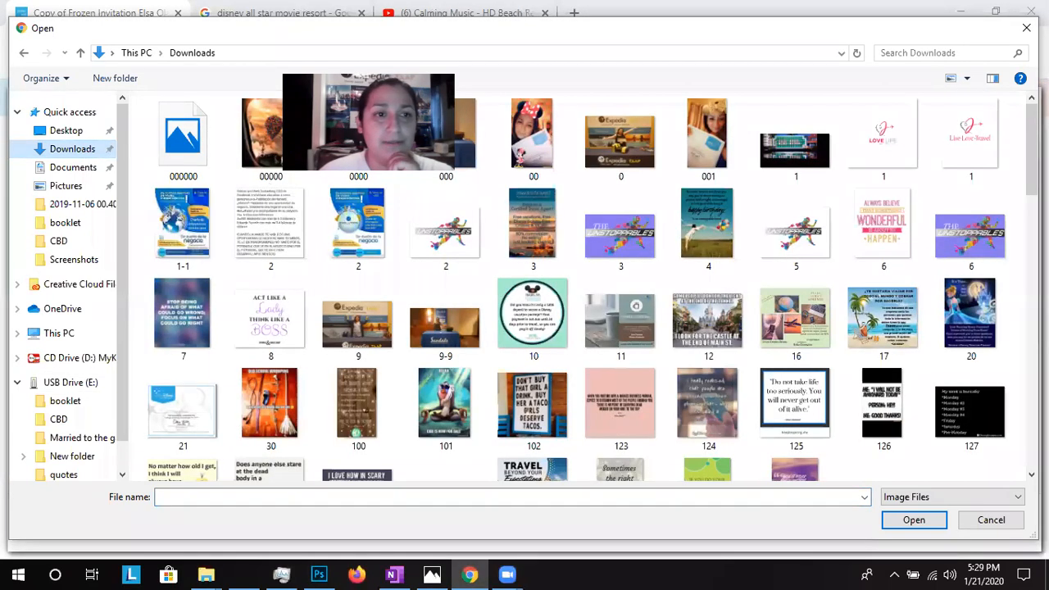
key(Escape)
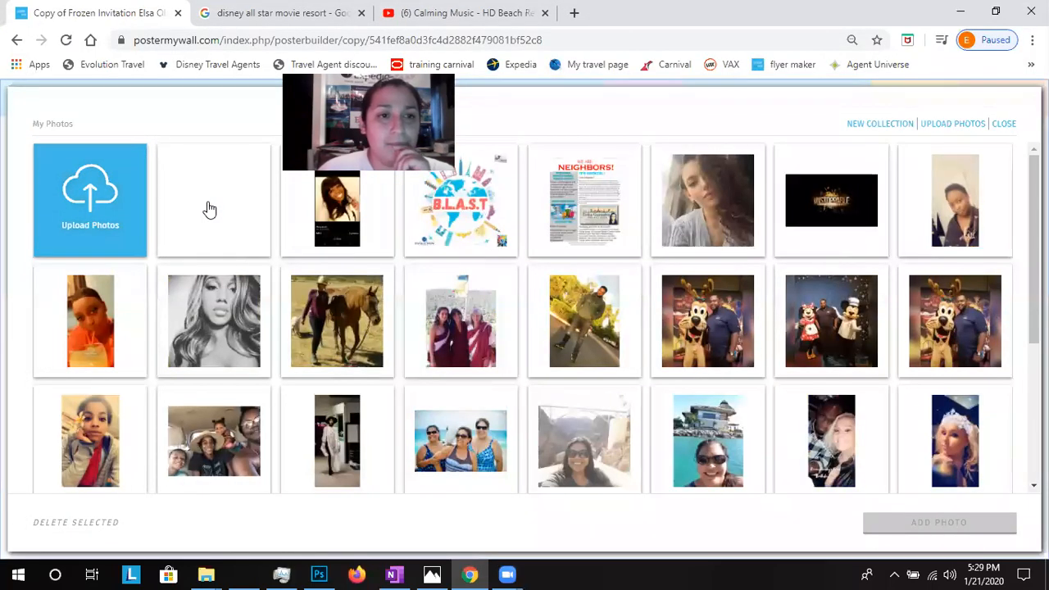
click(237, 193)
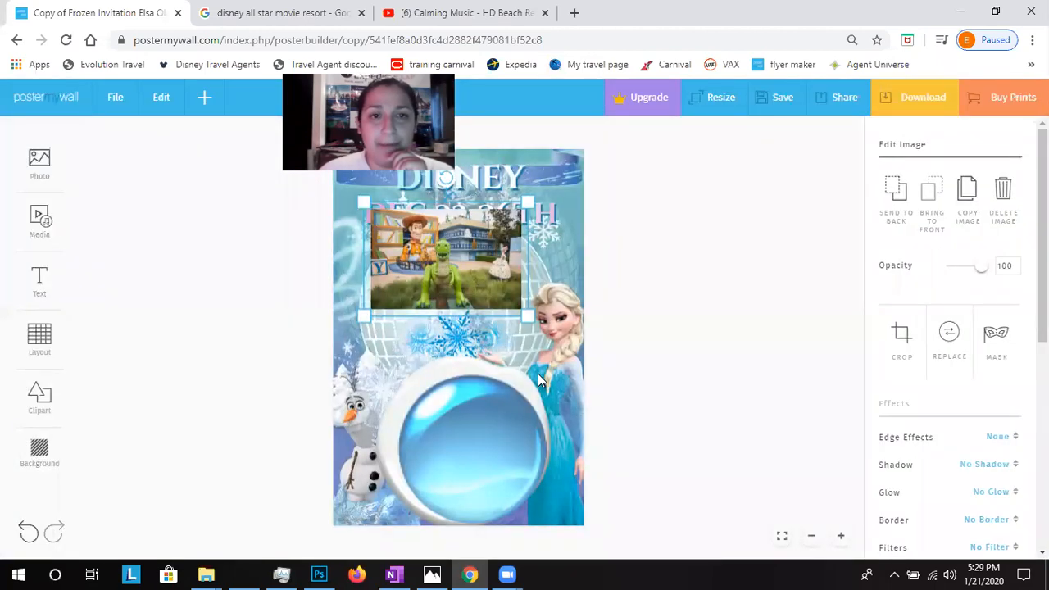
- Move the resort photo down over the mirror ball and tilt it slightly counterclockwise
drag(451, 265, 442, 313)
mouse_move(435, 223)
mouse_down()
mouse_move(410, 227)
mouse_move(435, 233)
mouse_move(418, 228)
mouse_up()
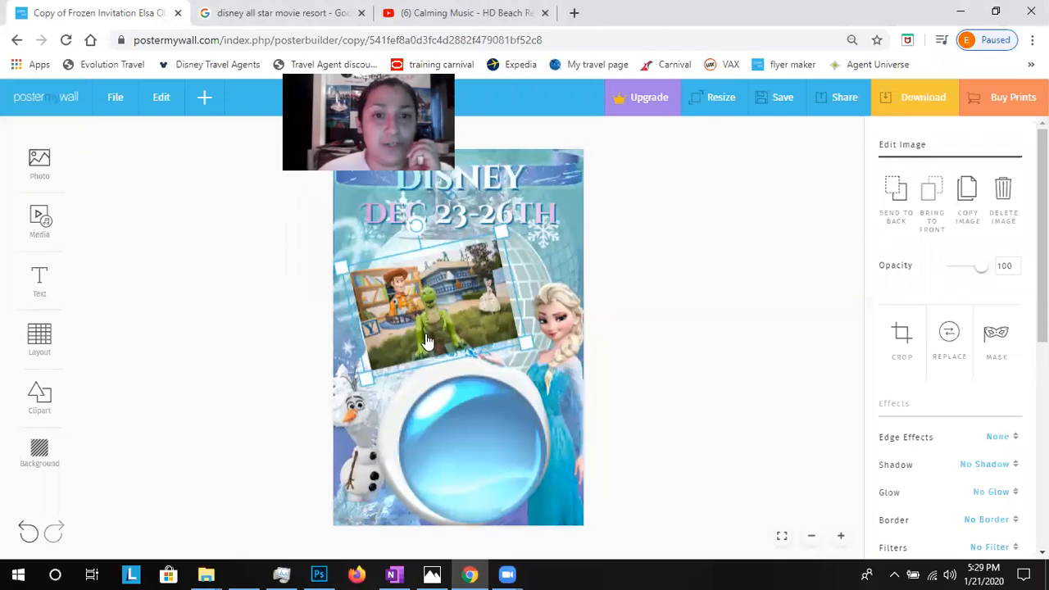
- Try the Oval, Rectangle, Gradient and Curved edge effects in turn on the resort photo
scroll(967, 328, down, 3)
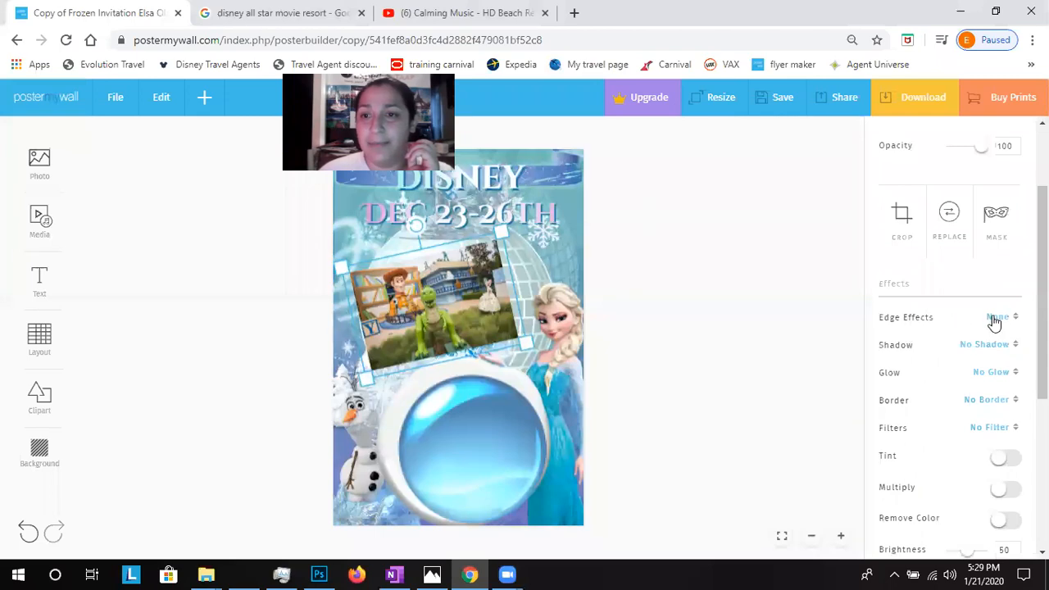
click(996, 317)
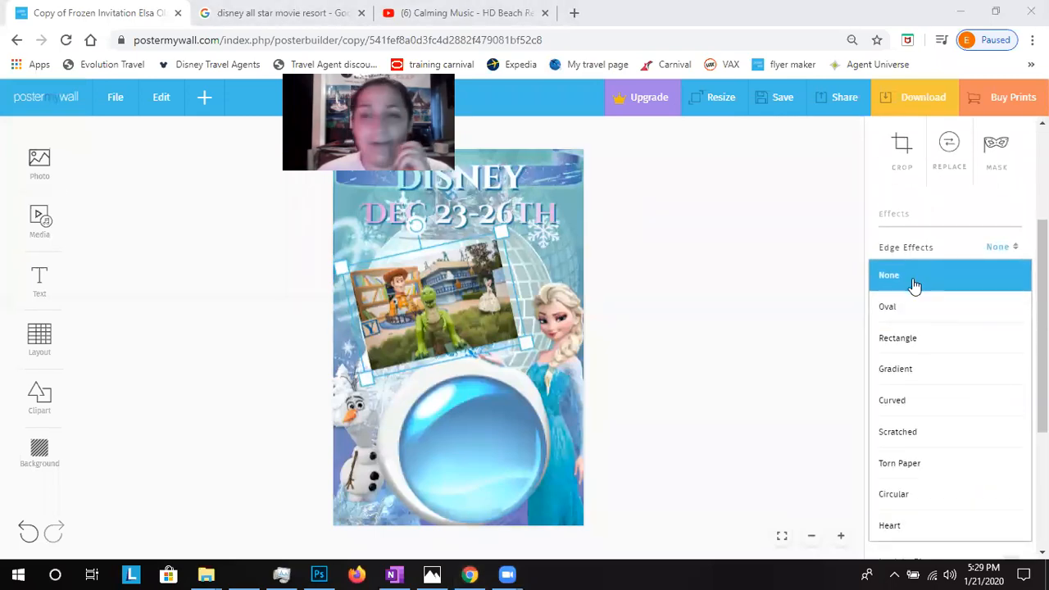
click(915, 310)
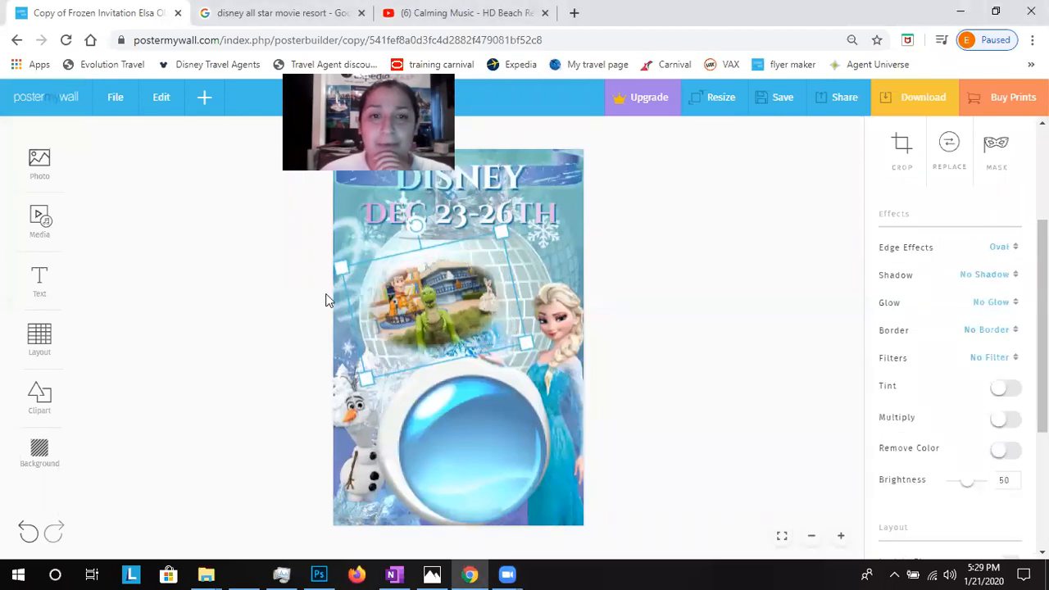
click(1013, 247)
click(944, 346)
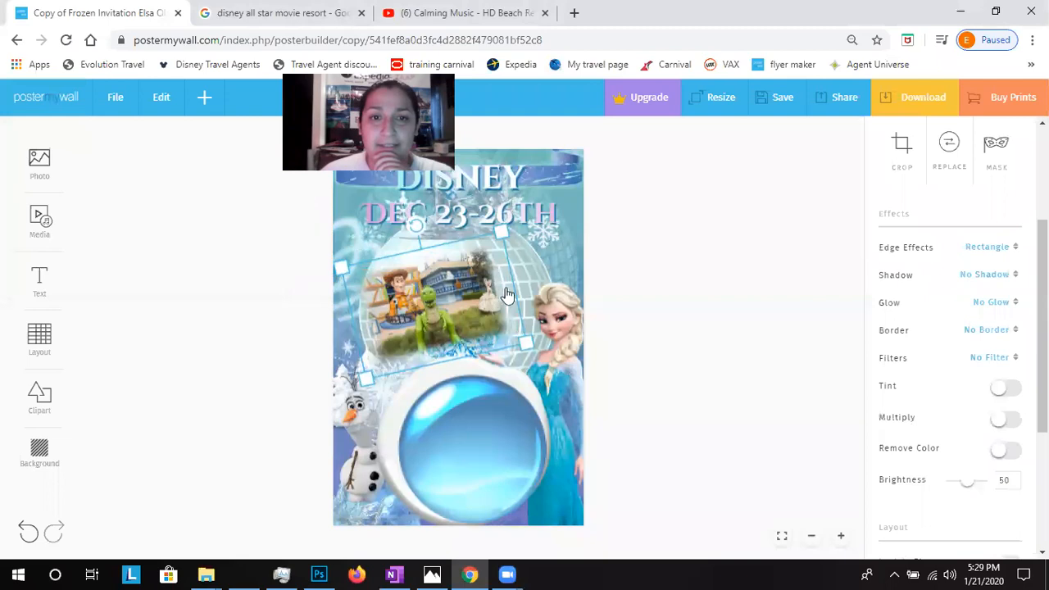
click(1004, 254)
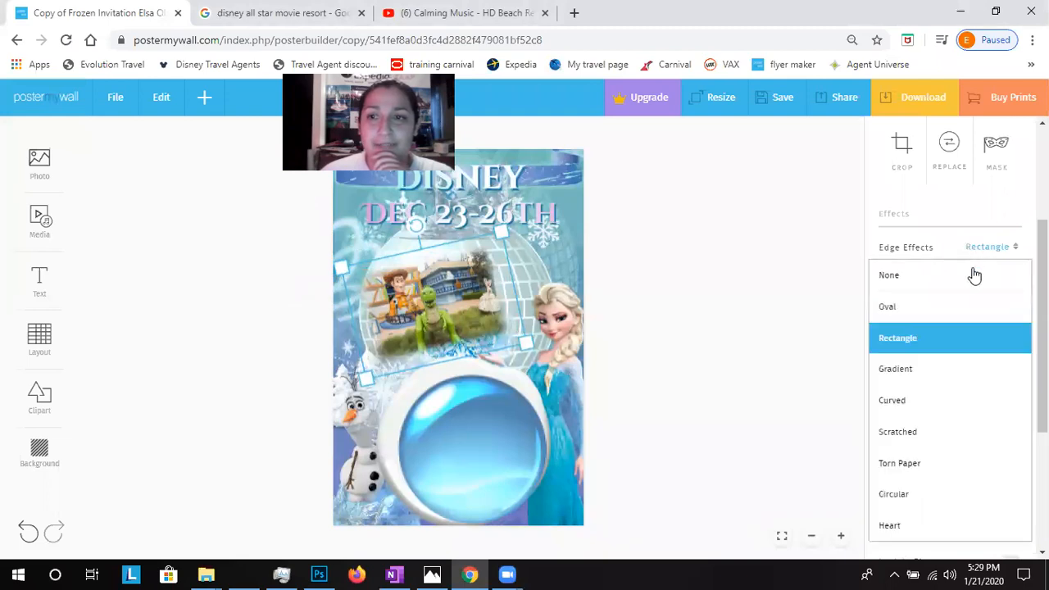
click(947, 373)
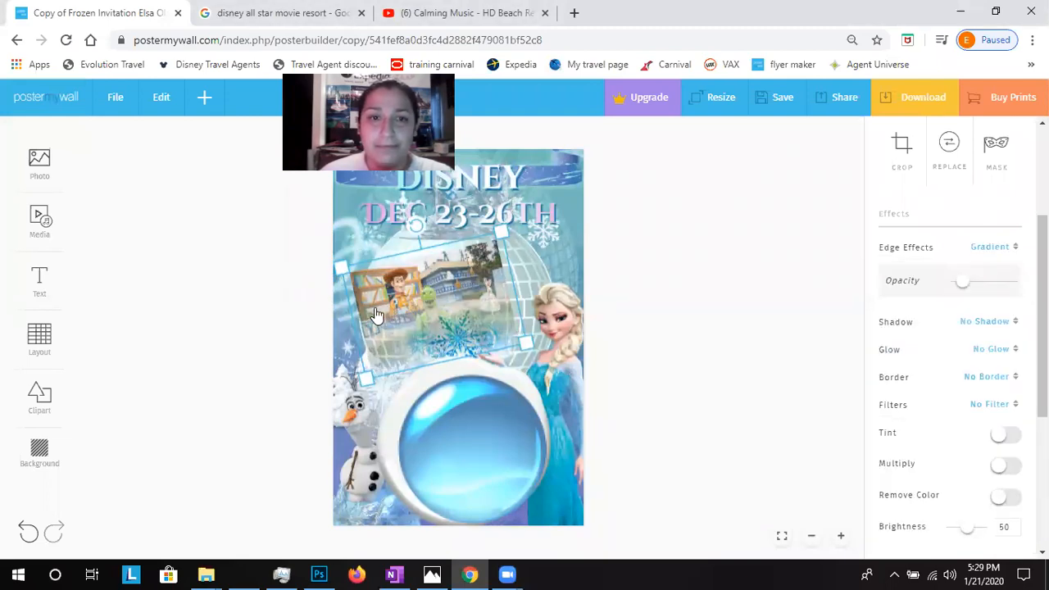
click(999, 254)
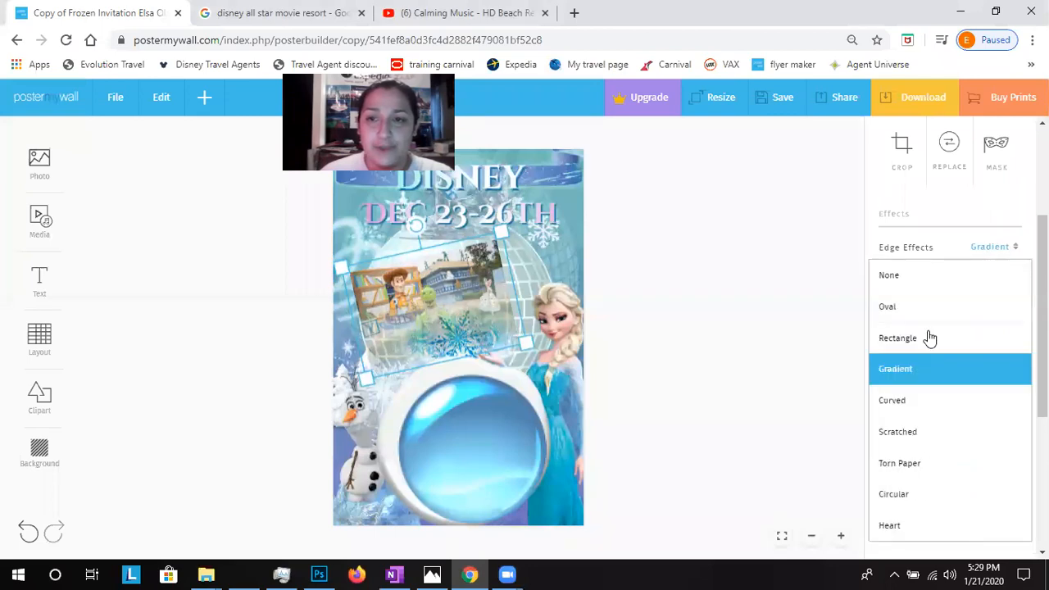
click(911, 410)
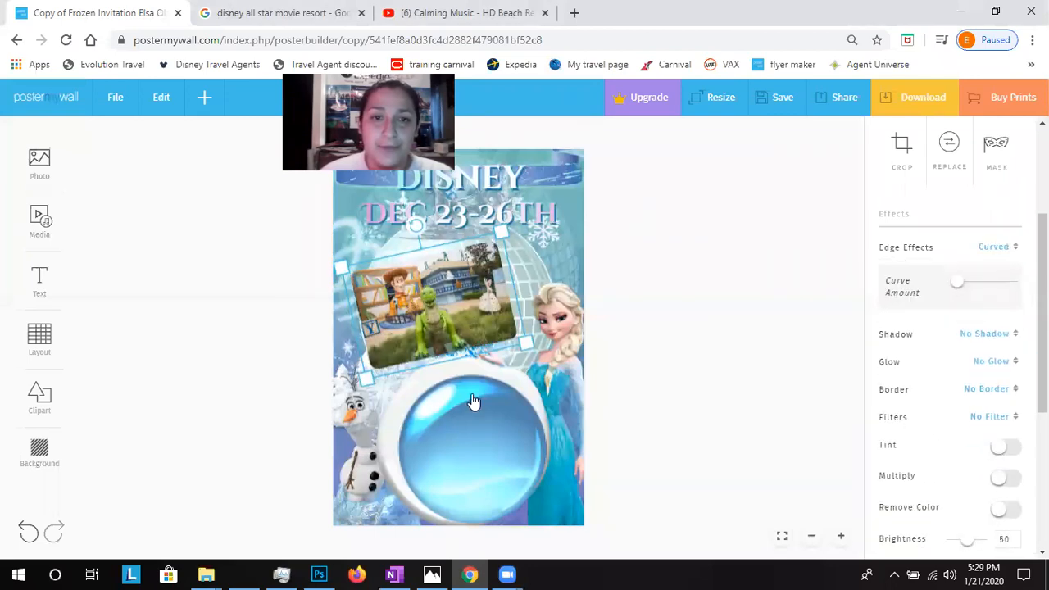
- Try the Scratched edge effect on the resort photo and enlarge the photo past the poster's right edge
click(995, 251)
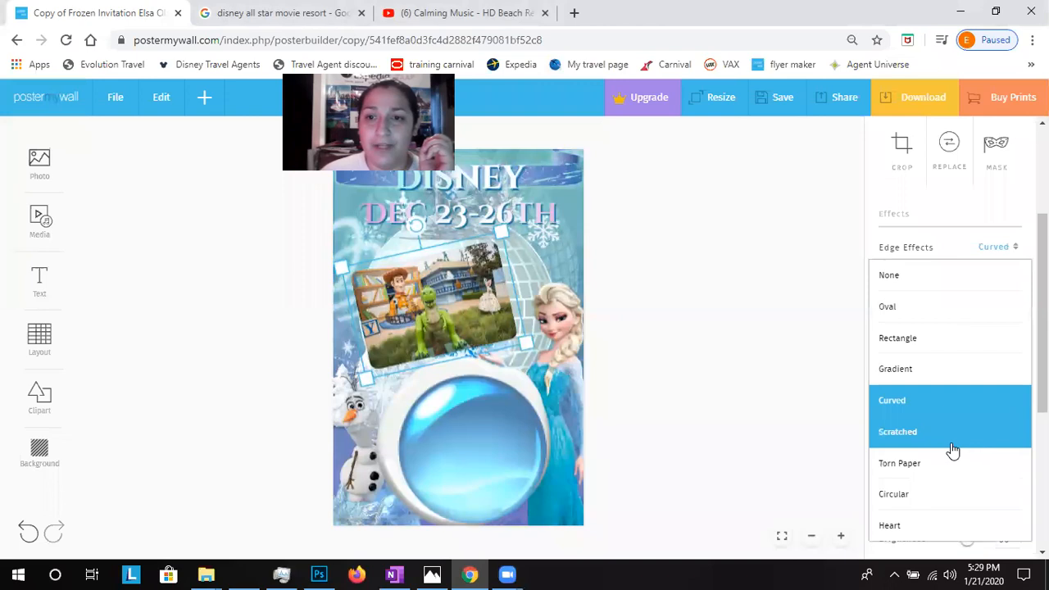
click(953, 447)
drag(533, 351, 616, 482)
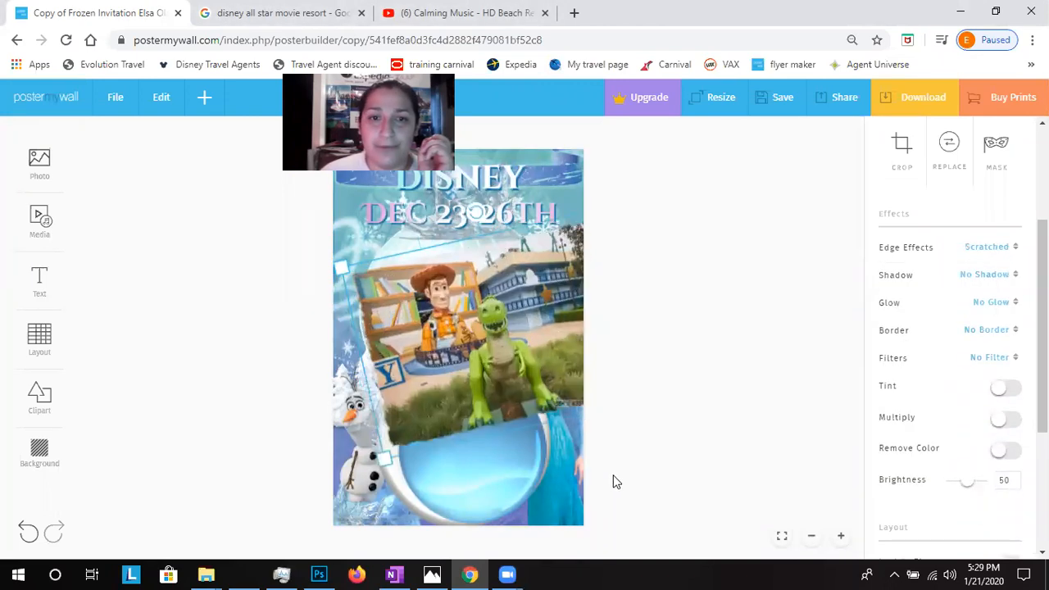
click(616, 482)
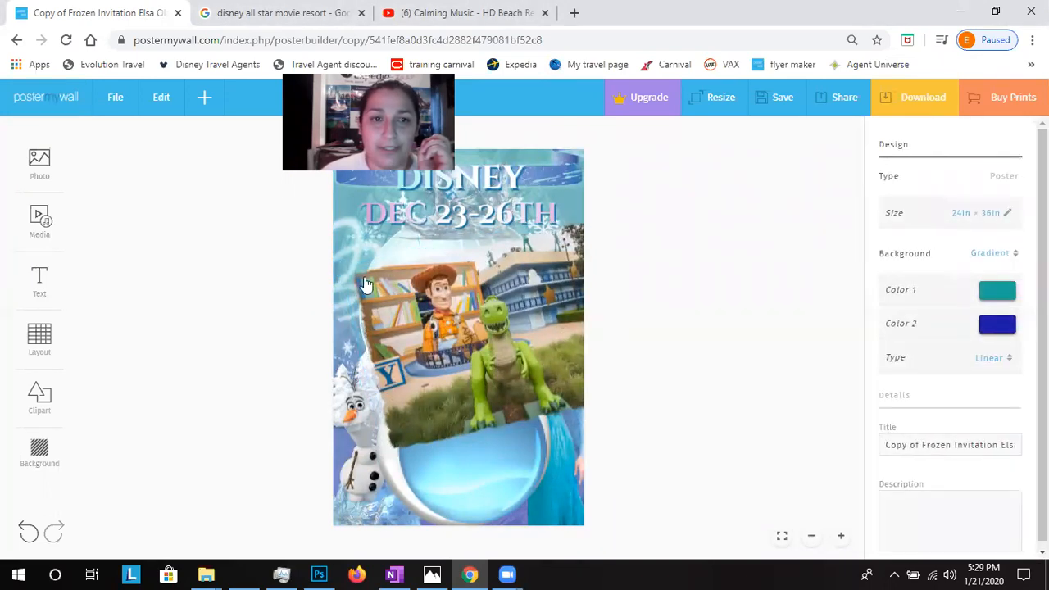
click(428, 333)
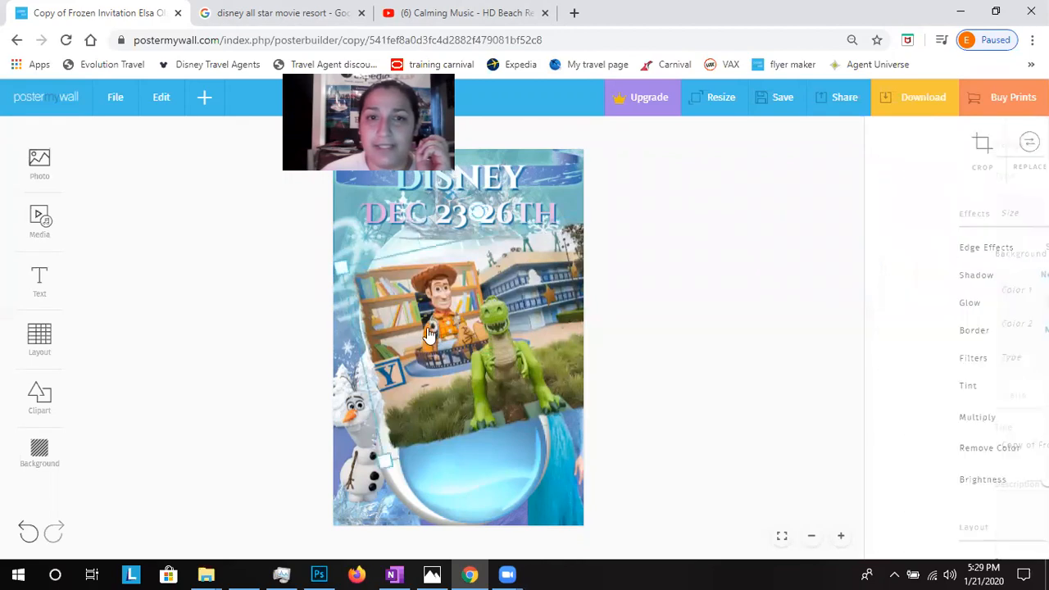
- Try the Torn Paper and Circular edge effects on the enlarged resort photo
click(1000, 250)
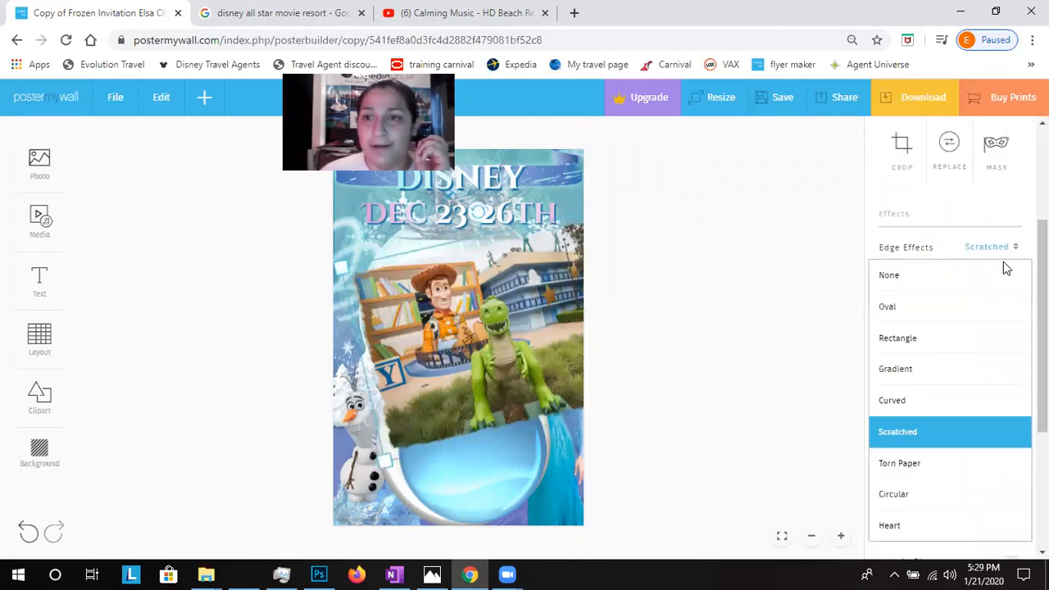
click(948, 465)
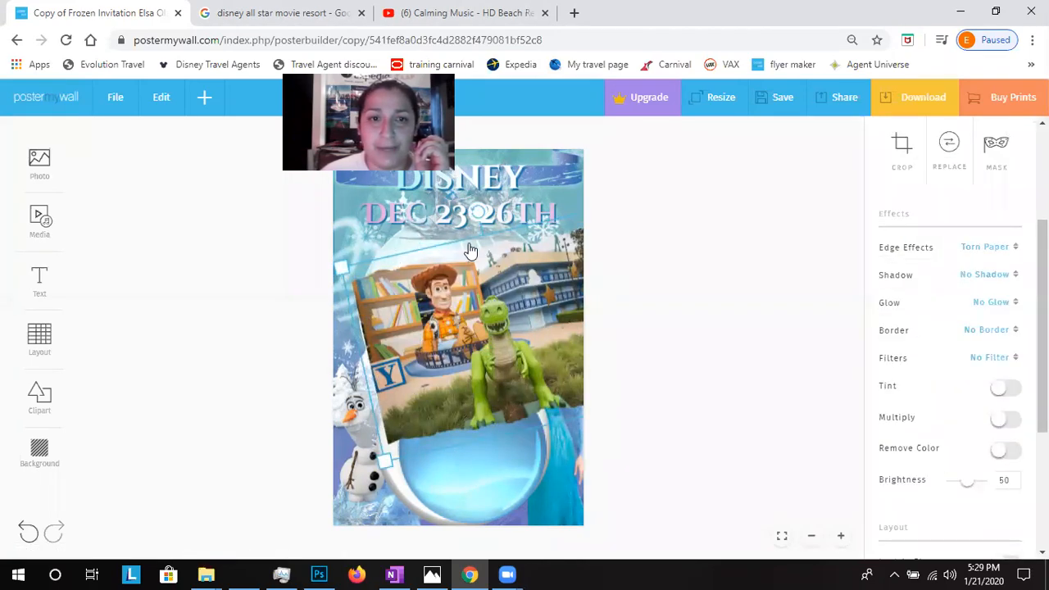
click(989, 260)
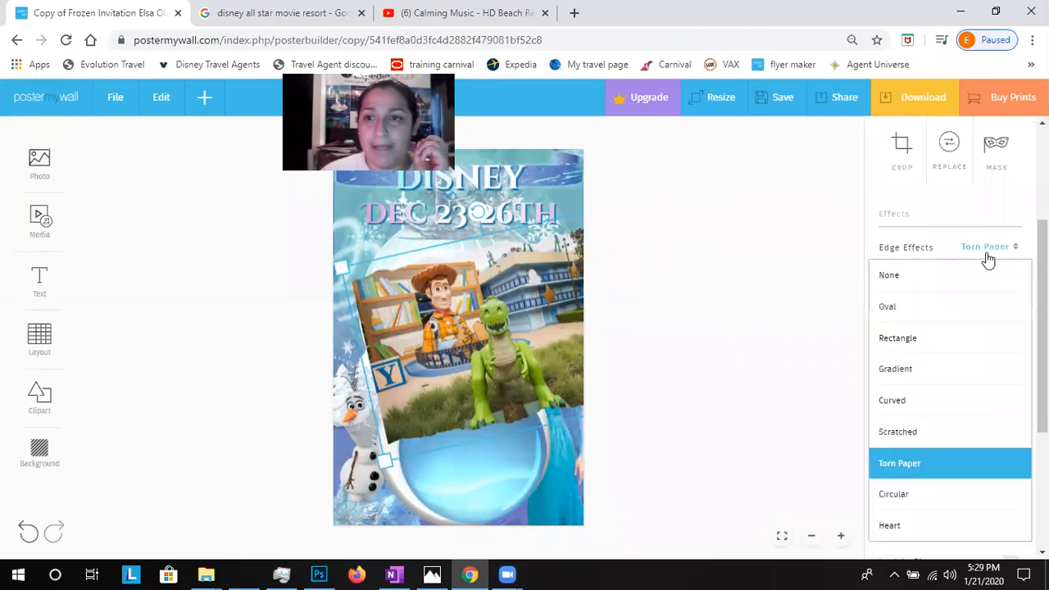
click(917, 501)
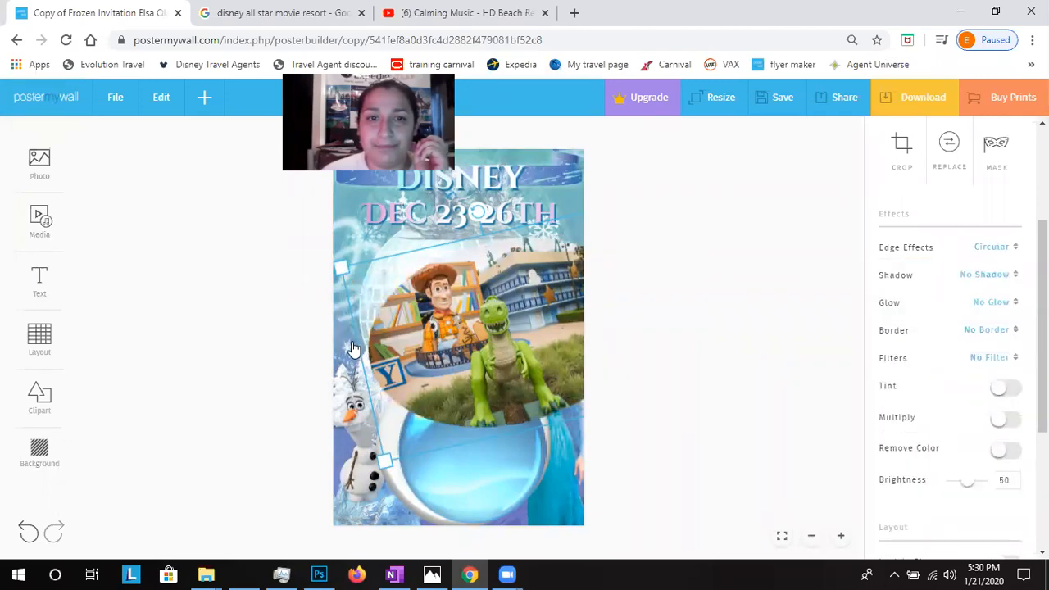
- Shrink the resort photo, give it the Heart edge effect and position it over the mirror ball above the round frame
drag(348, 275, 481, 364)
drag(442, 334, 392, 287)
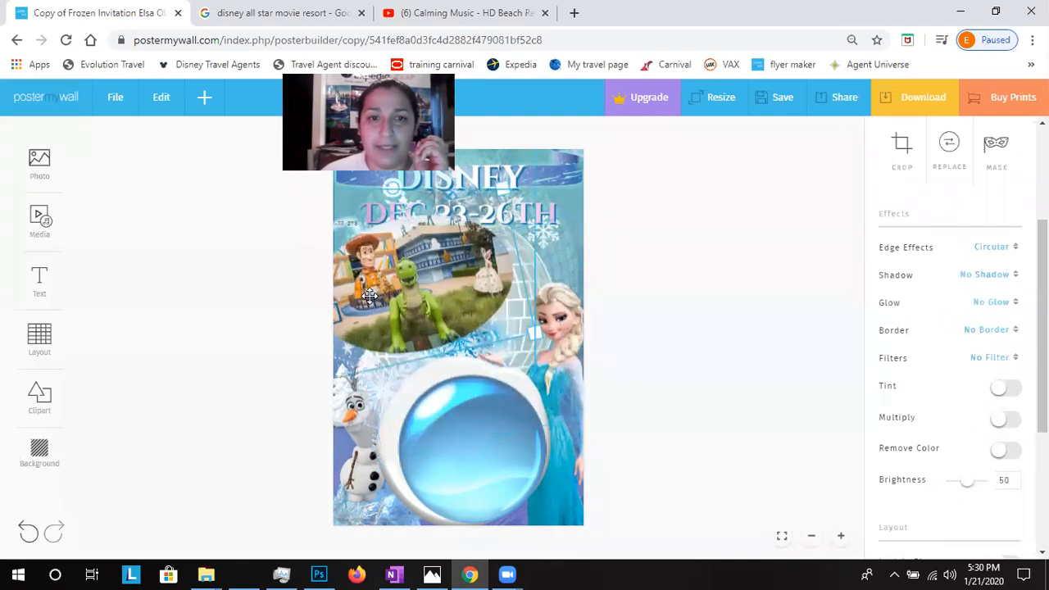
click(989, 261)
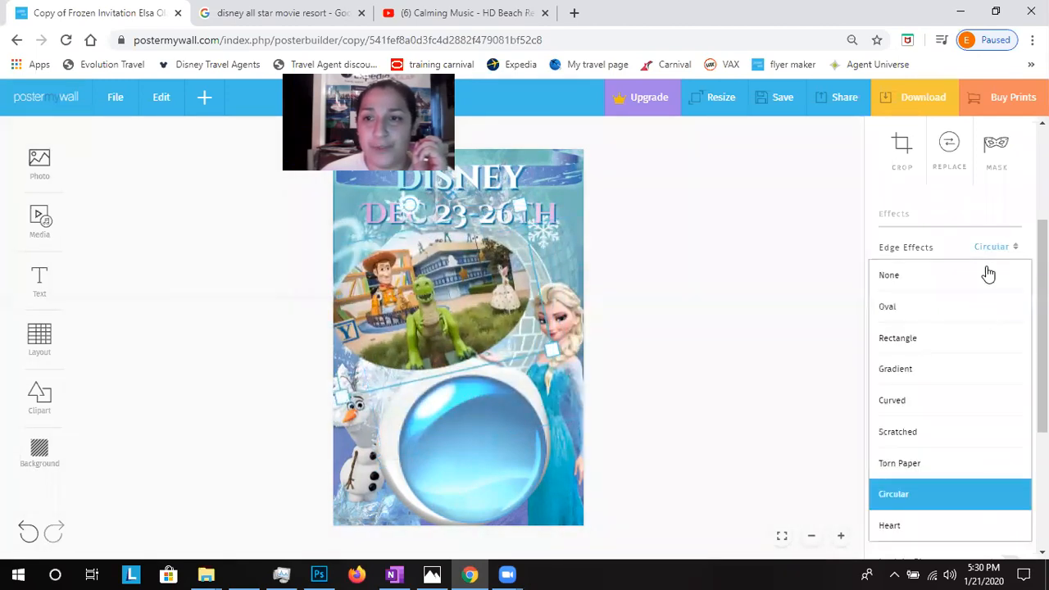
click(898, 530)
drag(427, 307, 450, 328)
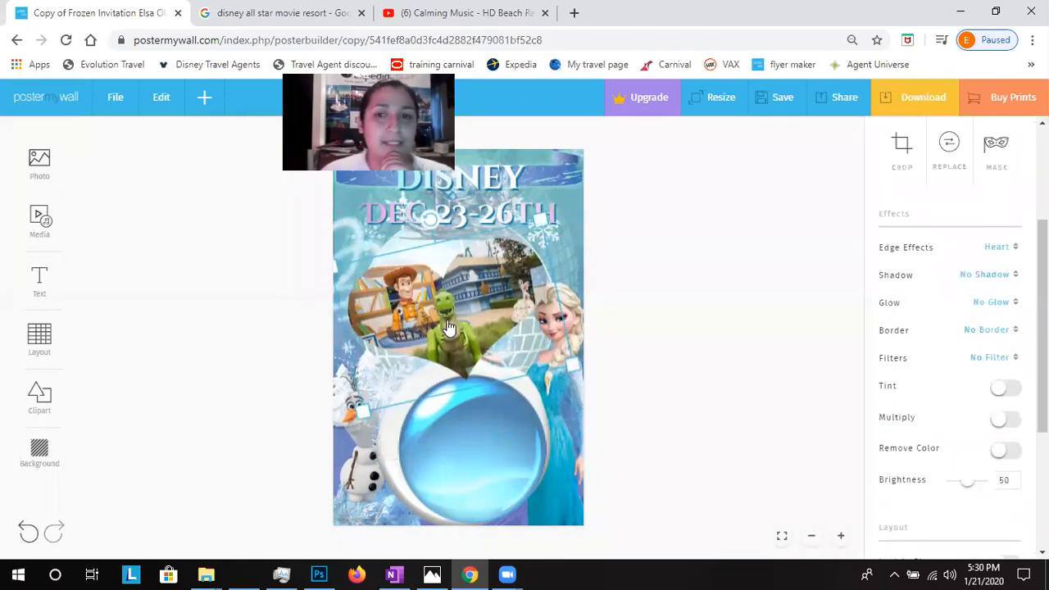
- Try the Oval edge effect on the resort photo and enlarge the photo over the mirror ball
click(1001, 247)
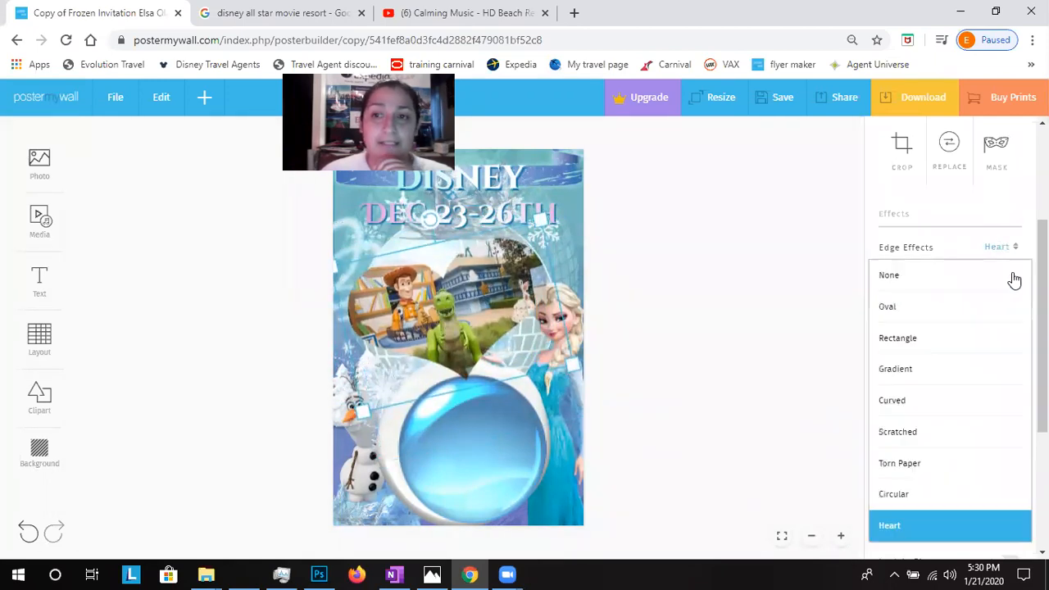
click(956, 310)
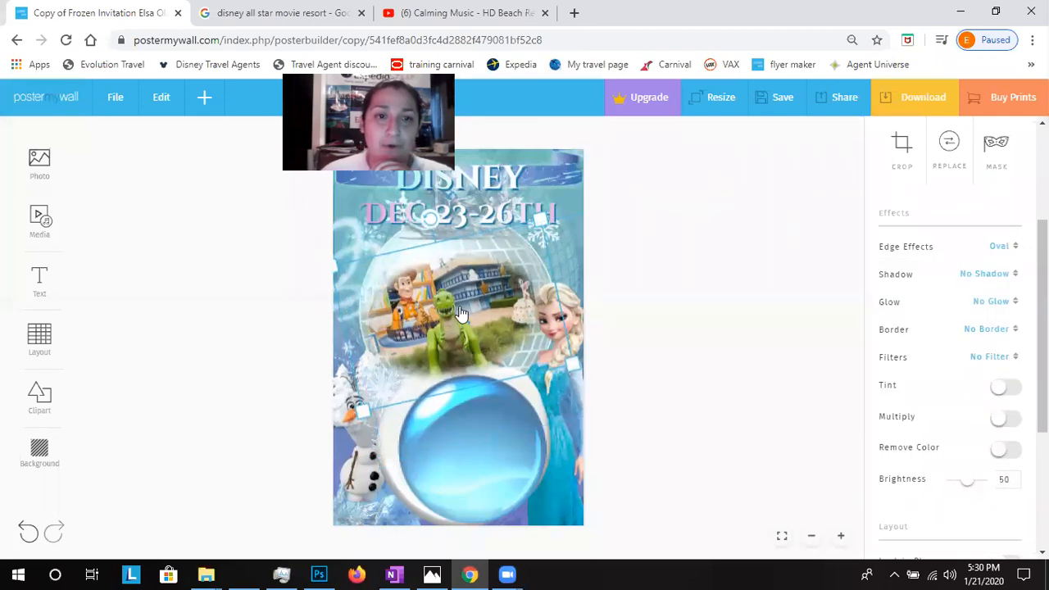
click(397, 313)
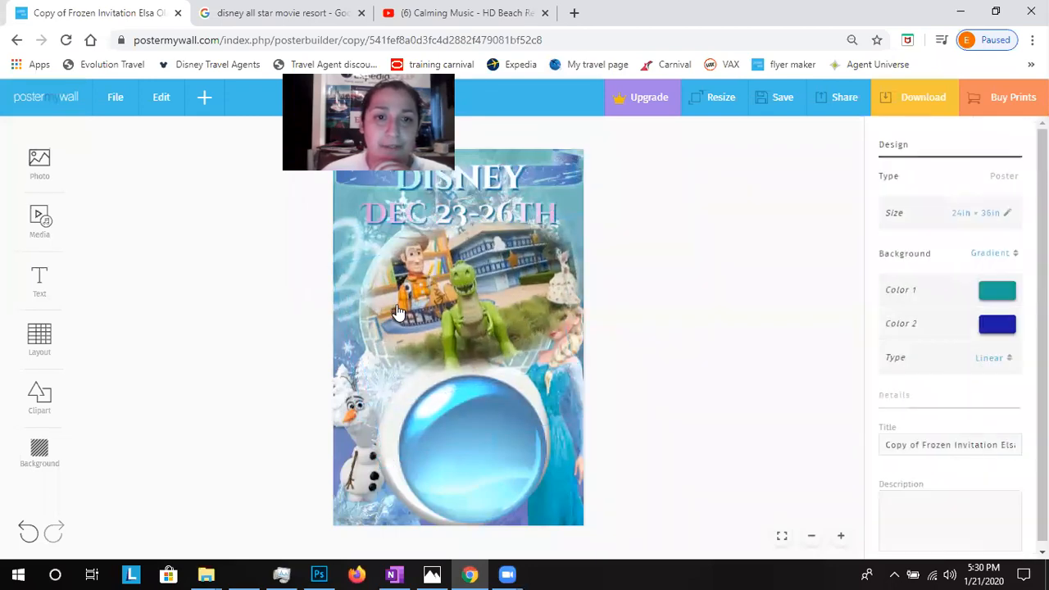
click(397, 312)
- Give the resort photo the Rectangle edge effect and shrink it to fit over the left half of the mirror ball
click(1002, 248)
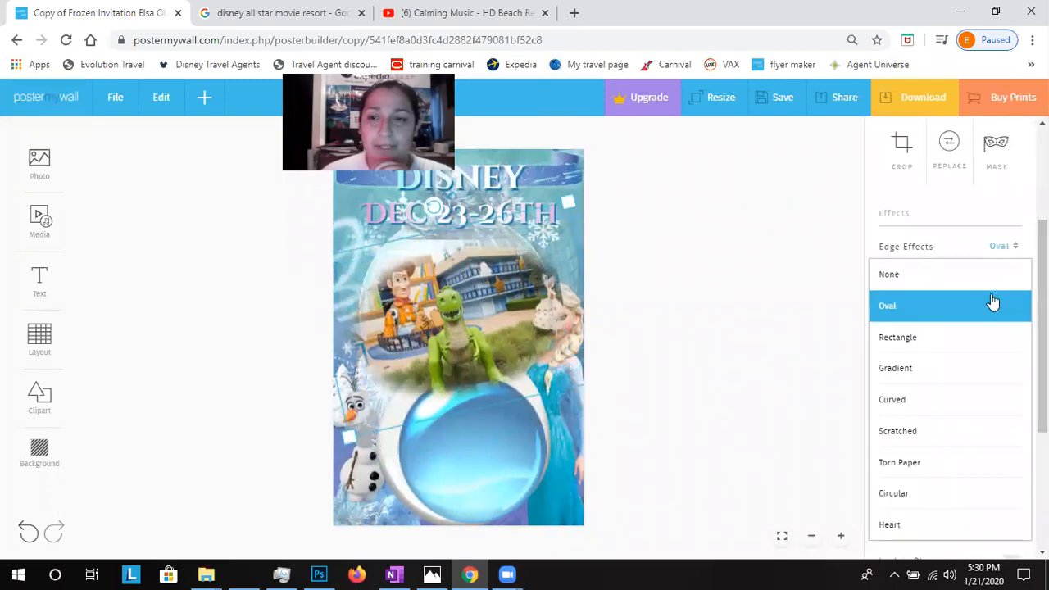
click(968, 338)
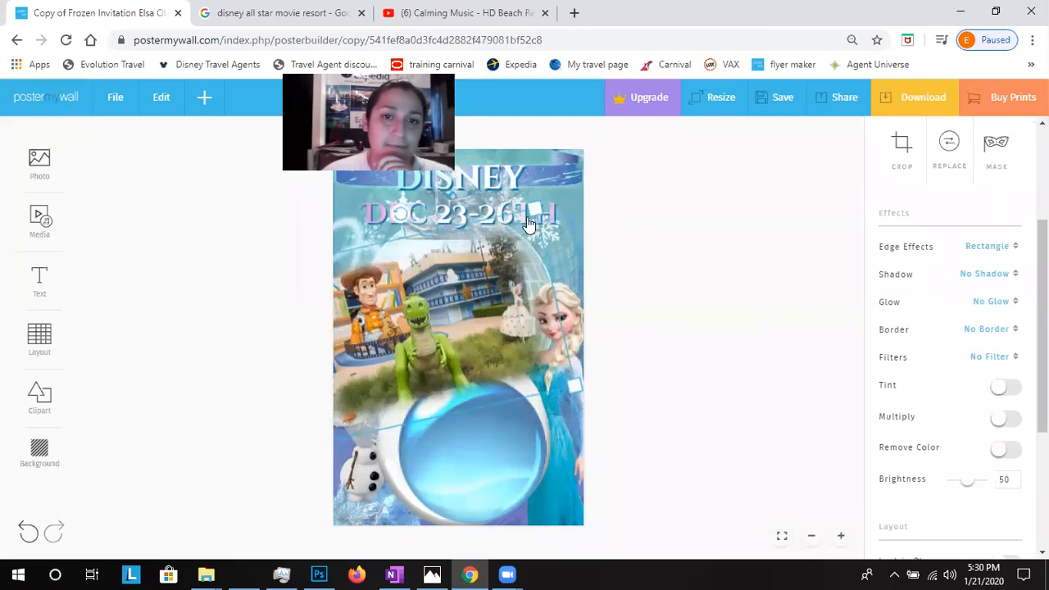
drag(504, 246, 487, 226)
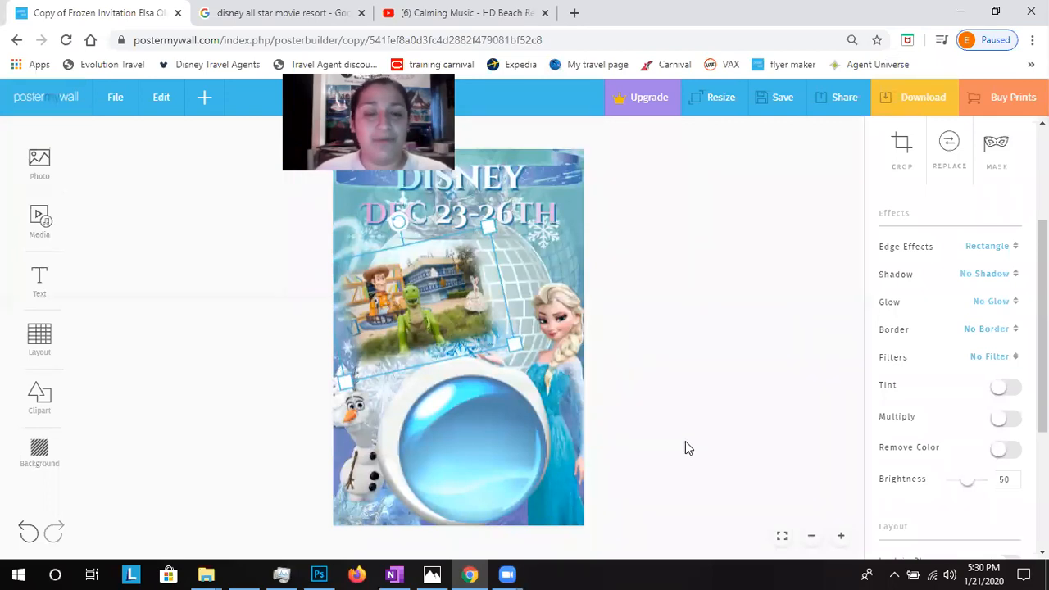
- Switch to the Photos app to review the finished December 23rd-27th sample flyer, and return to the poster editor
click(443, 573)
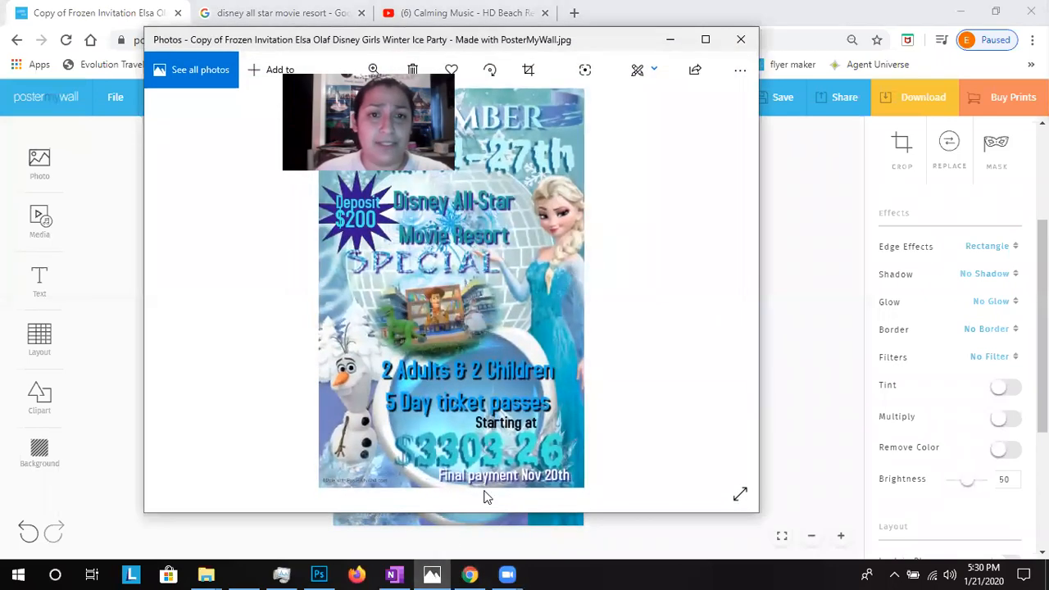
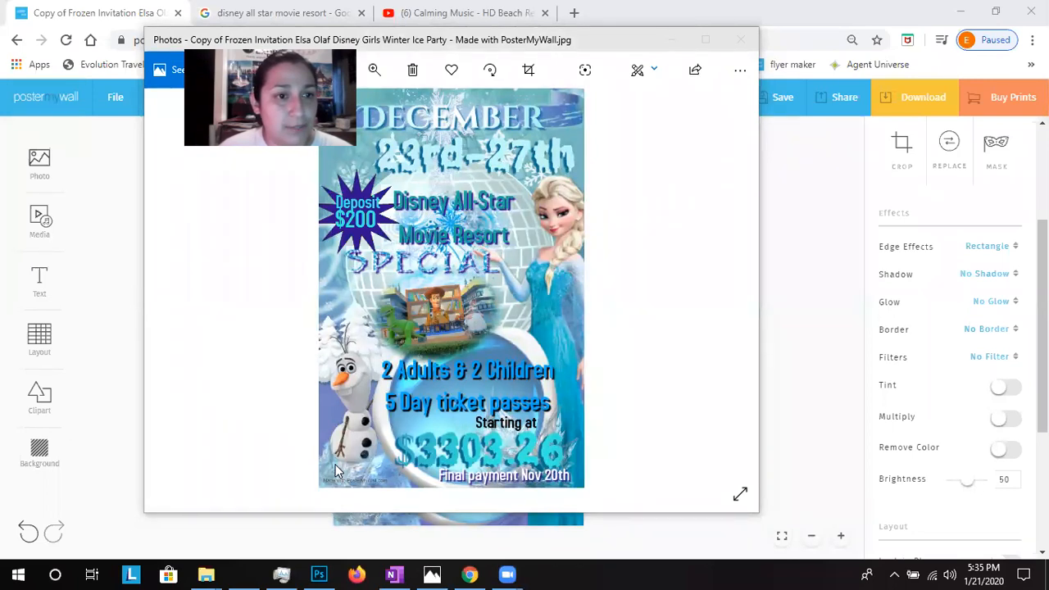
click(671, 39)
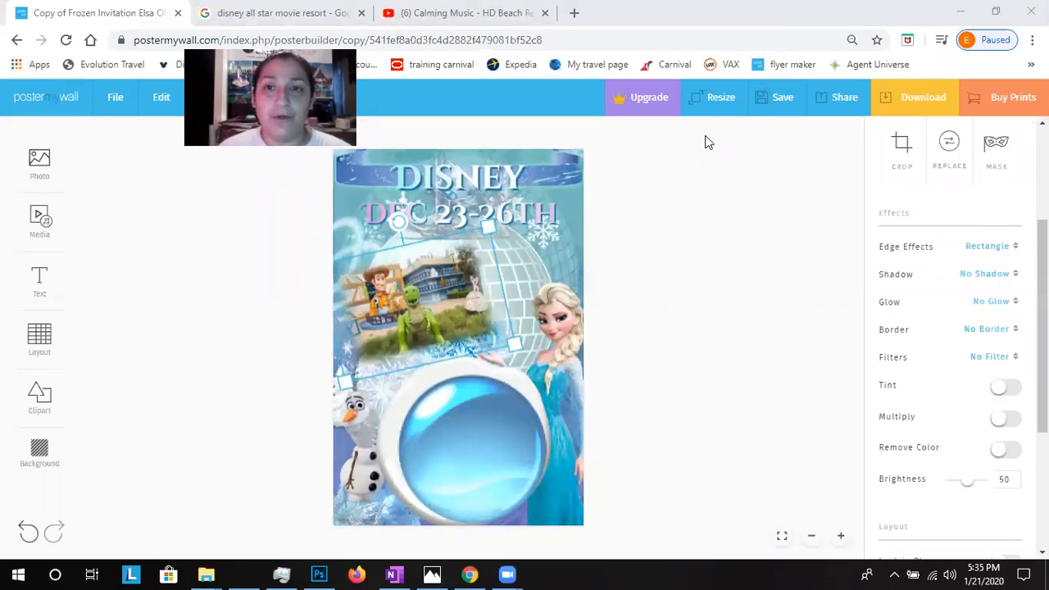
- Save the design, check its download options and close them without downloading
click(774, 98)
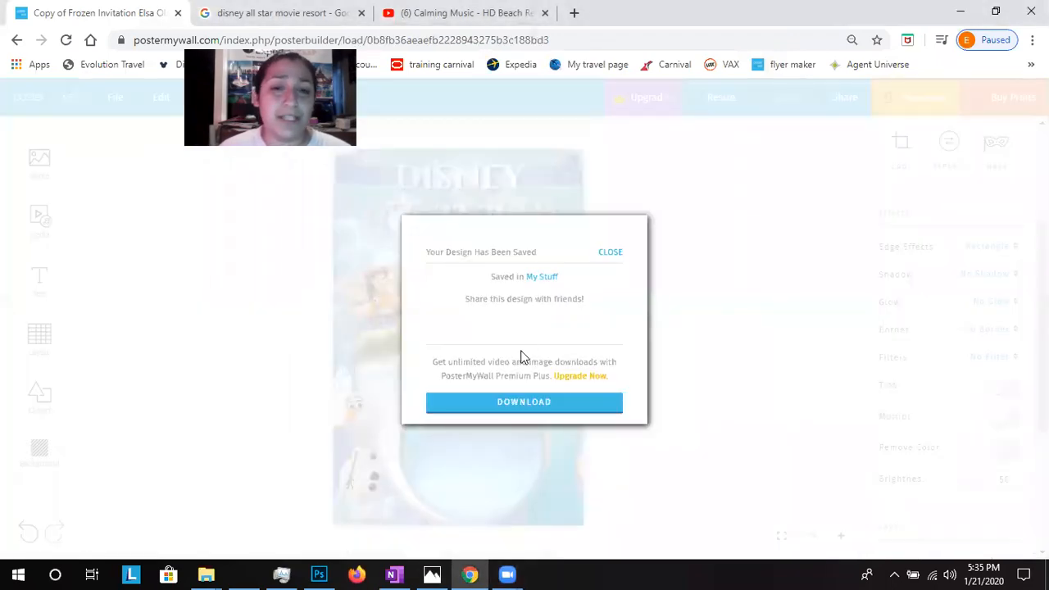
click(509, 401)
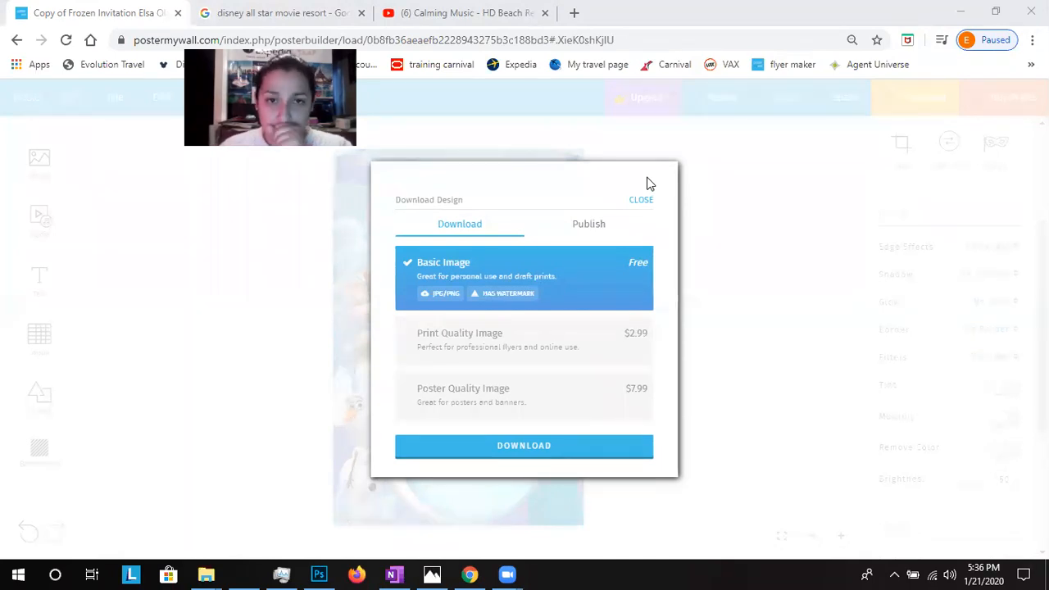
click(641, 200)
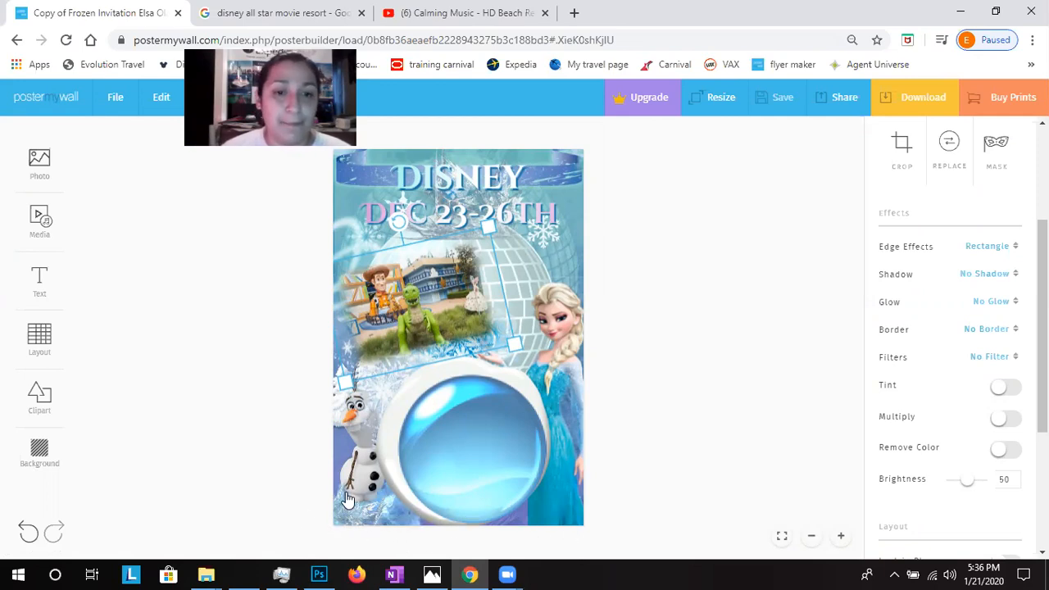
- Move the DEC 23-26TH text down onto the round blue frame
drag(463, 220, 465, 481)
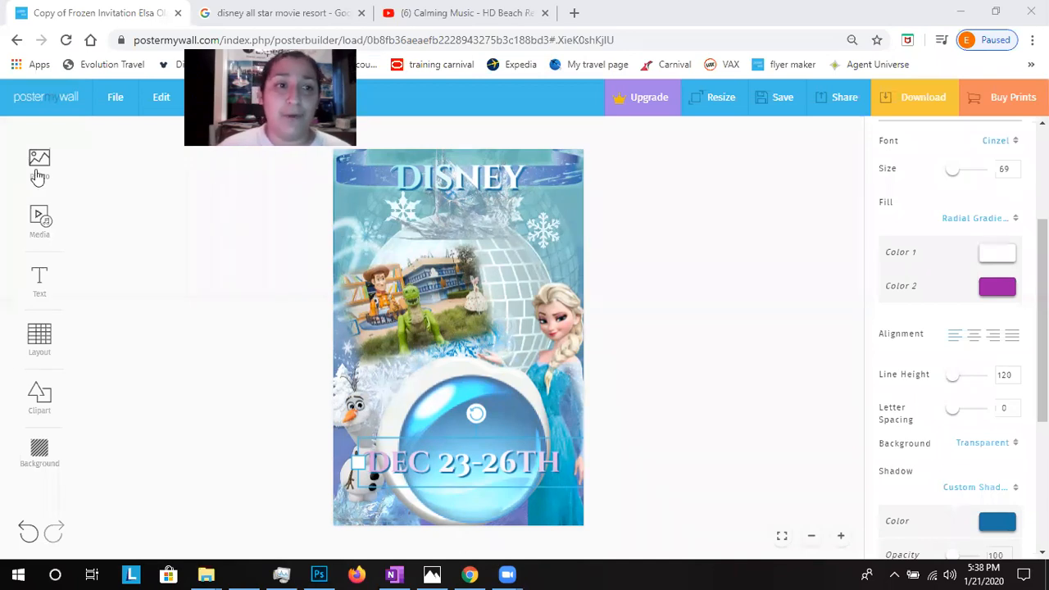
- Add the travel agency's suitcase logo from the uploaded photos and place it on the round frame above the date text
mouse_move(38, 175)
click(108, 169)
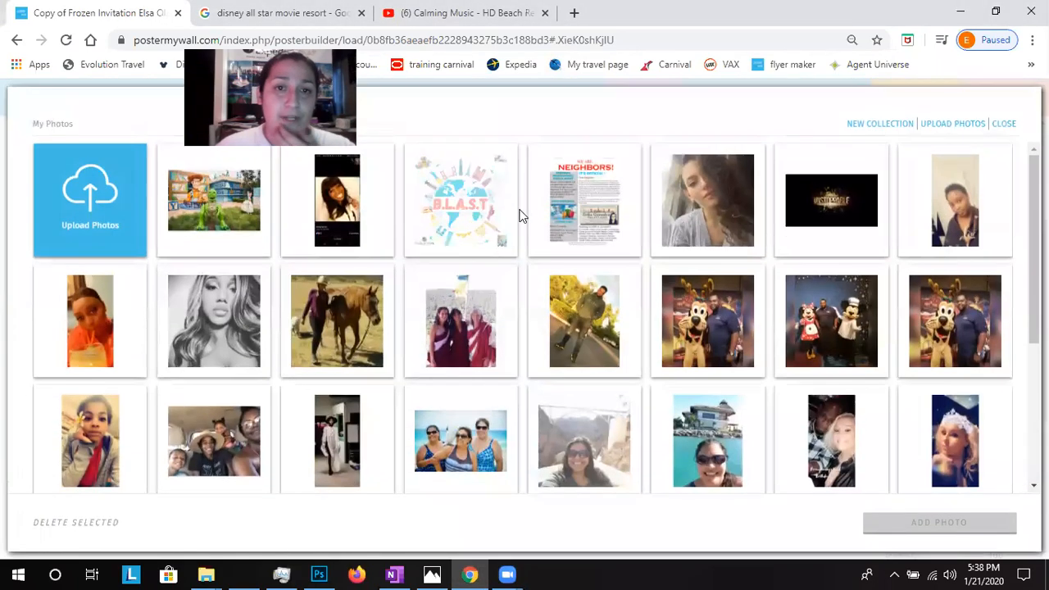
scroll(562, 205, down, 5)
scroll(562, 205, down, 5)
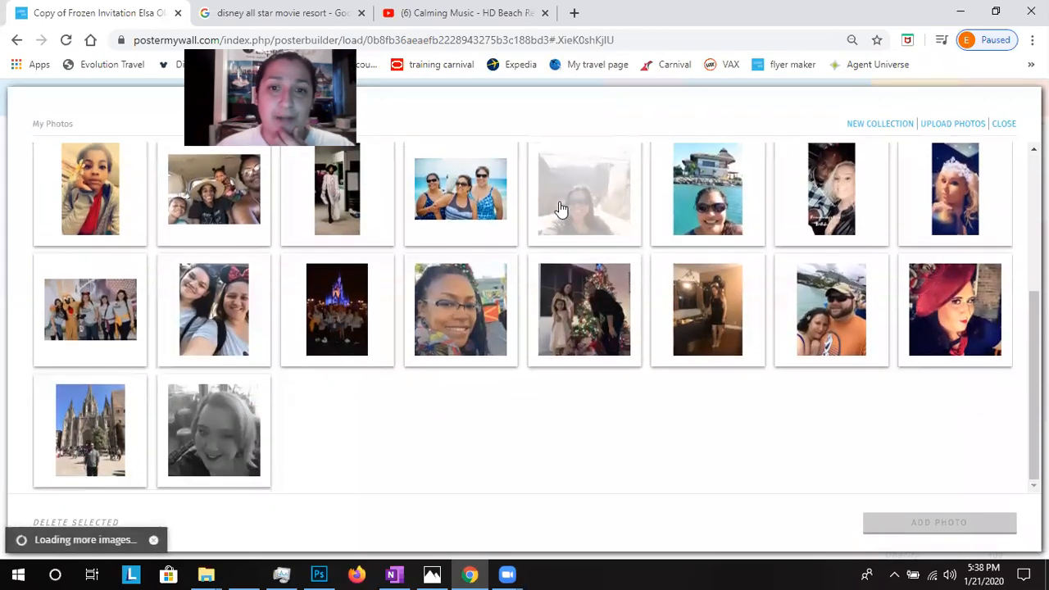
scroll(563, 225, down, 3)
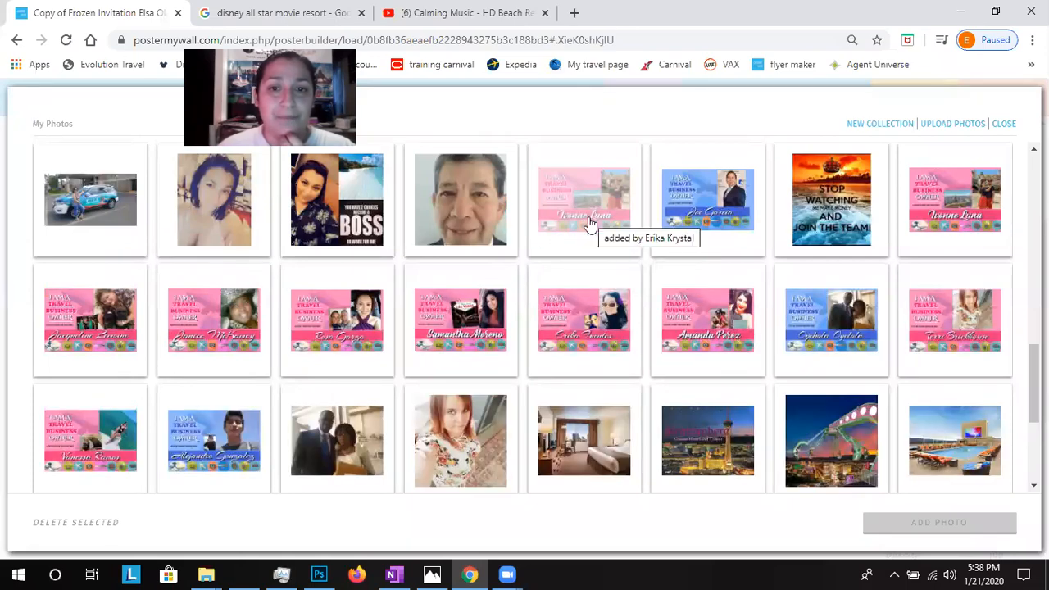
scroll(587, 223, down, 10)
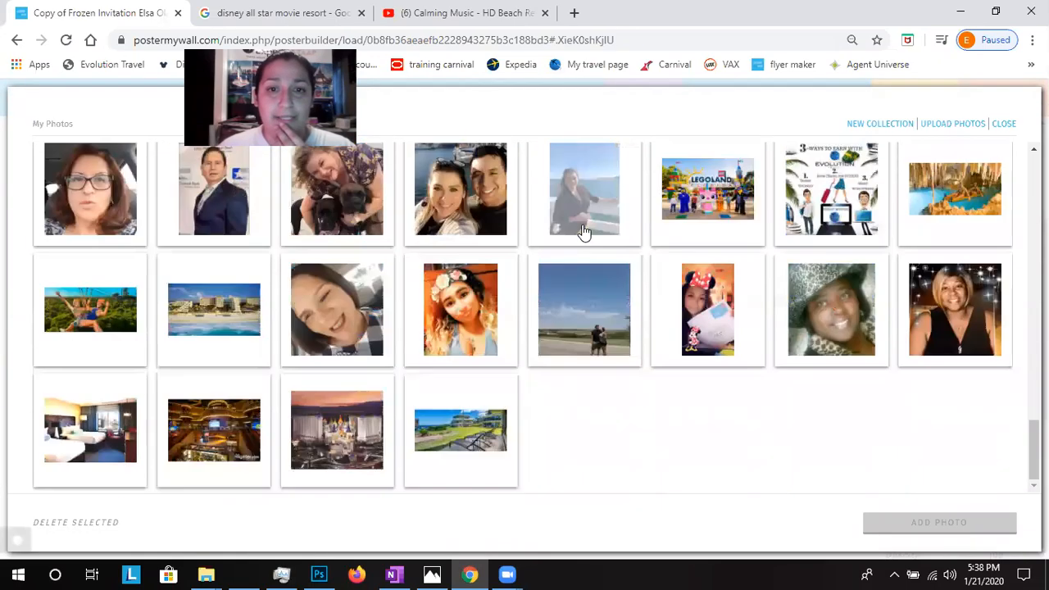
scroll(578, 238, down, 10)
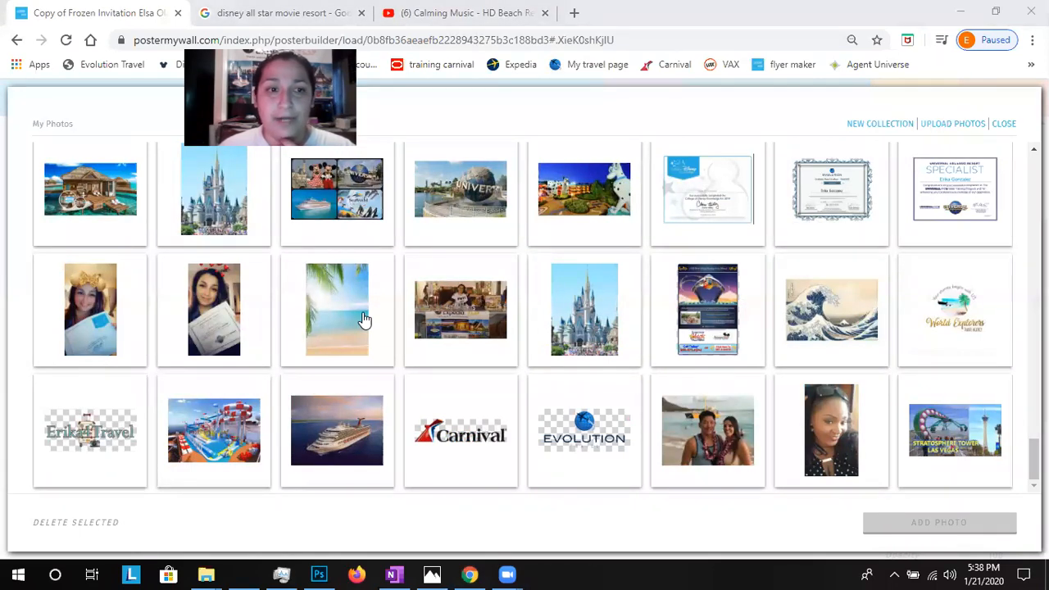
click(107, 435)
click(880, 523)
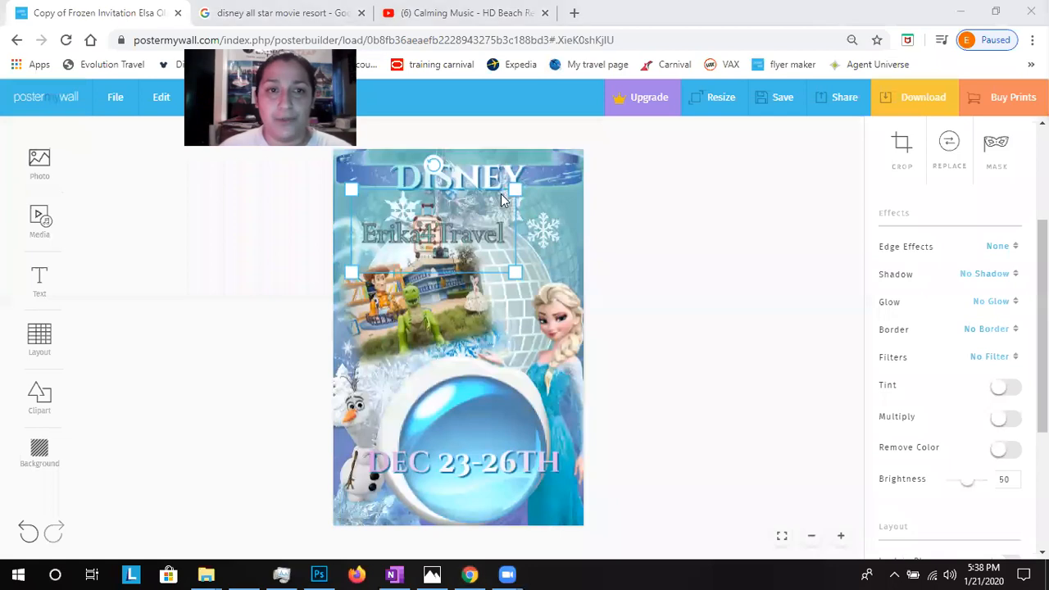
drag(427, 243, 486, 212)
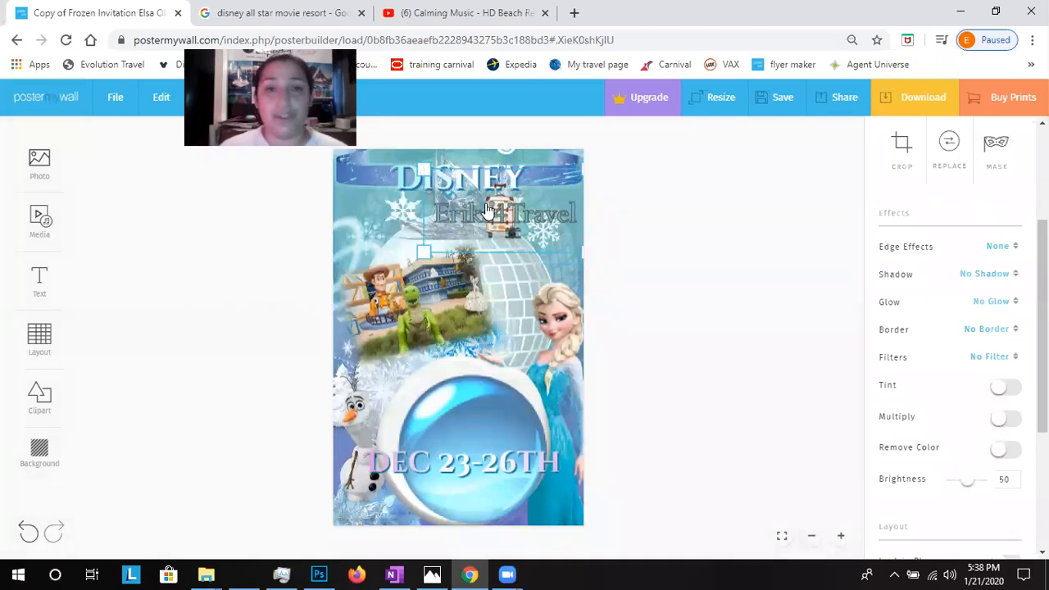
drag(486, 211, 457, 434)
- Review the finished sample flyer in the Photos app again and close its window
click(432, 574)
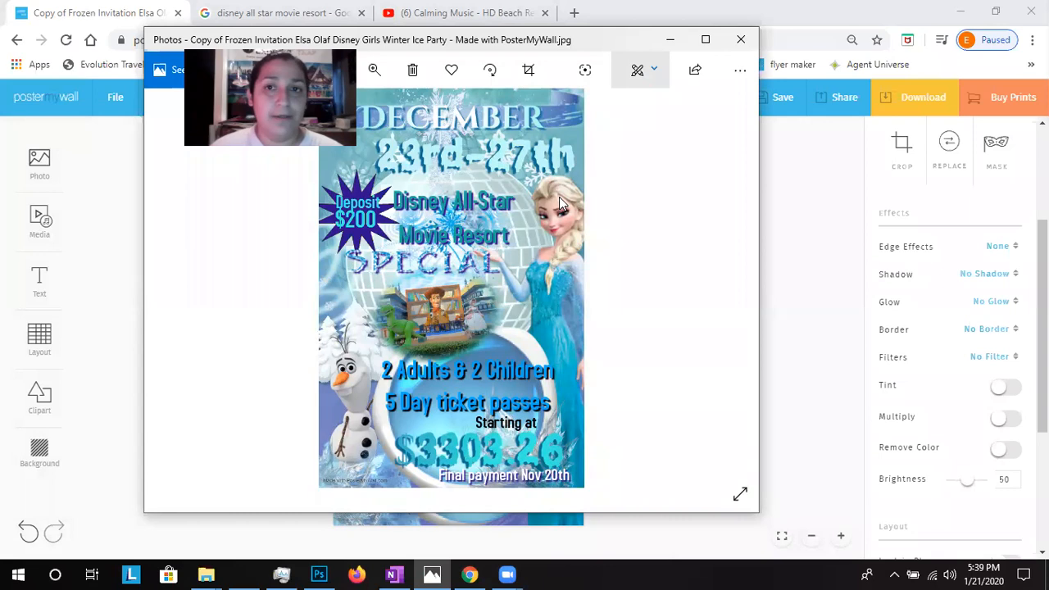
key(alt+F4)
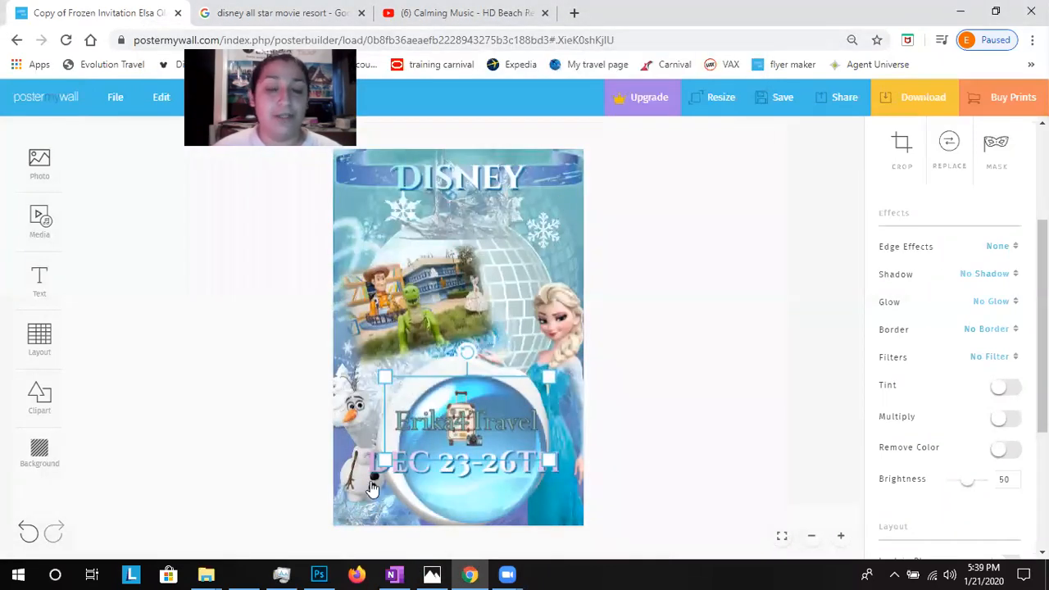
click(472, 574)
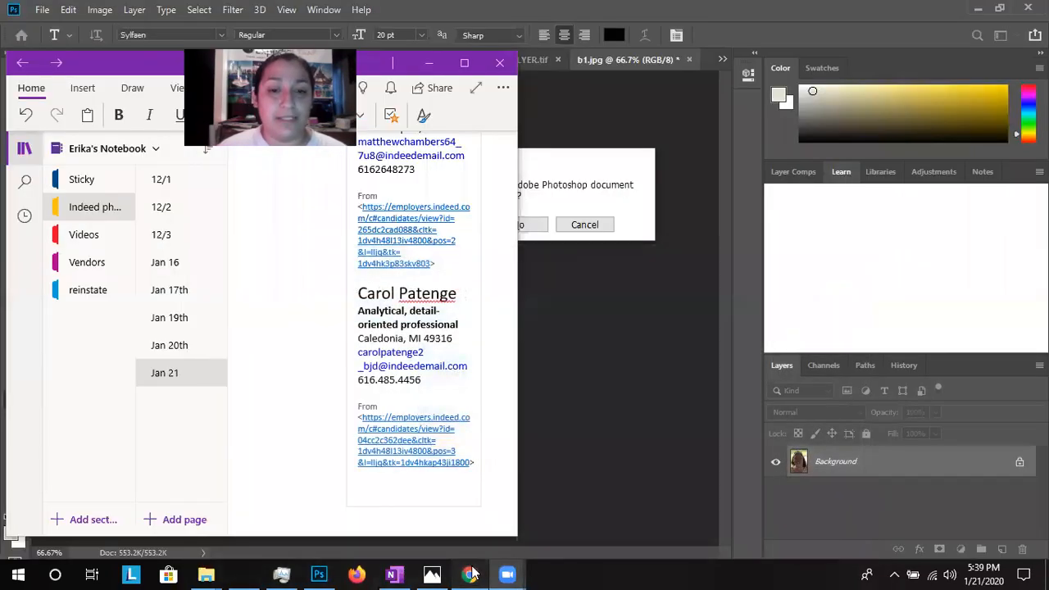
click(470, 574)
click(432, 573)
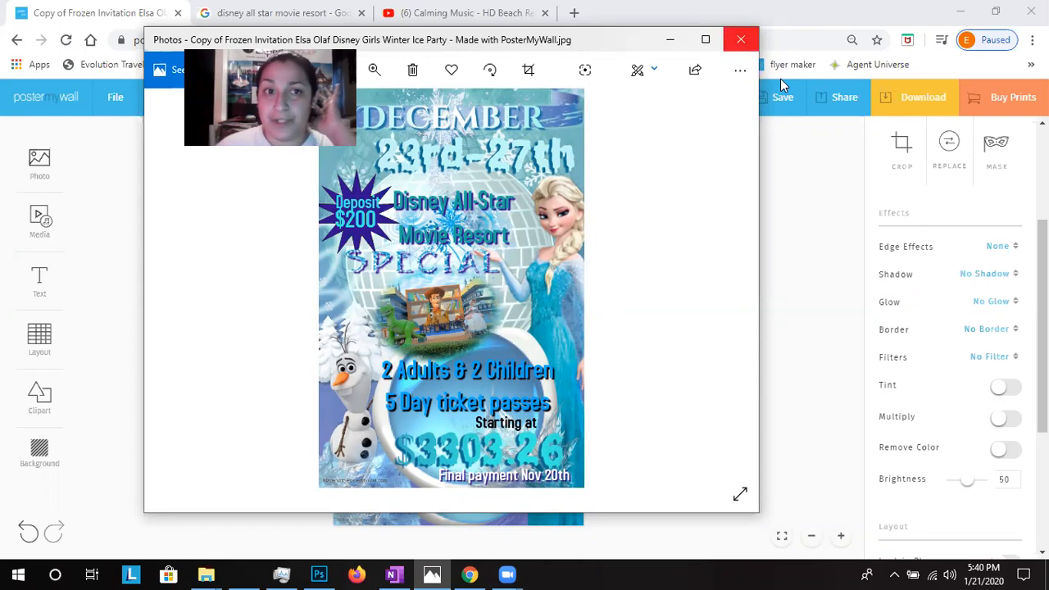
click(741, 39)
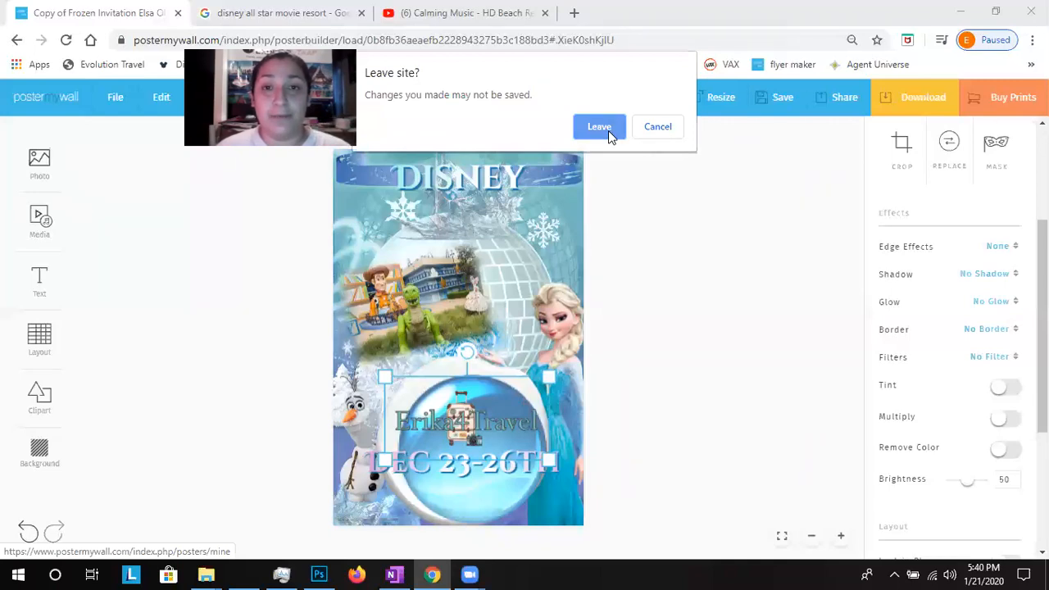
- Leave the Frozen poster without saving and open the Copy of Thanksgiving flyer for Circus Circus from My Designs for editing
click(599, 127)
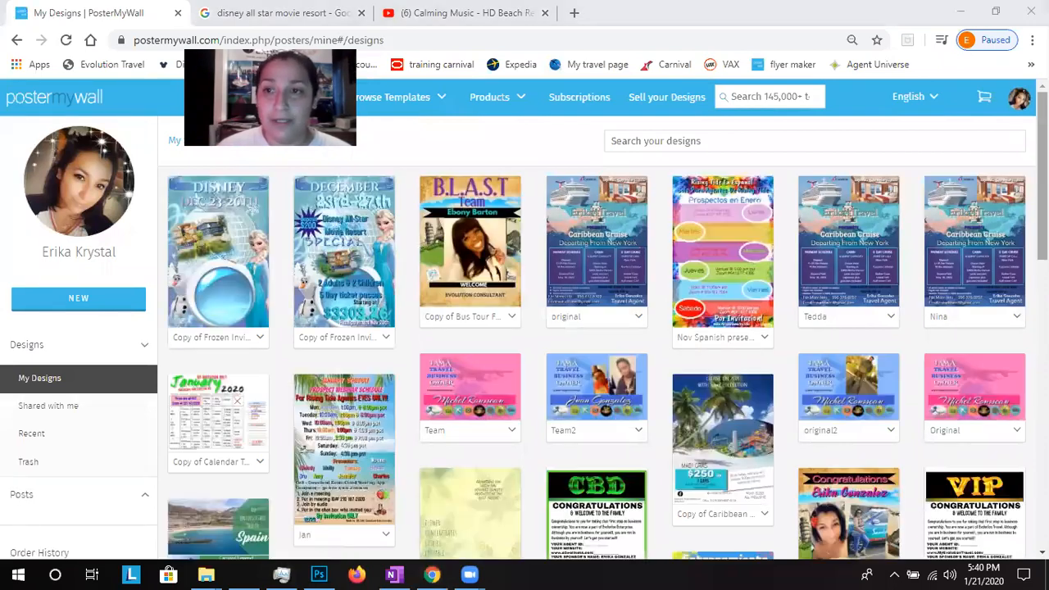
scroll(669, 180, down, 12)
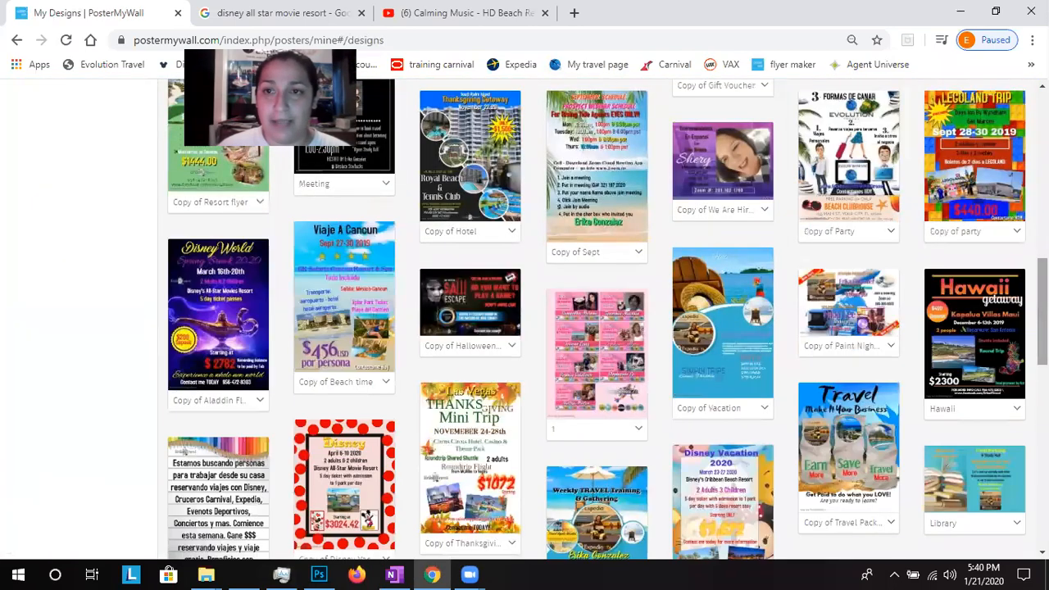
scroll(608, 319, down, 3)
scroll(607, 319, down, 1)
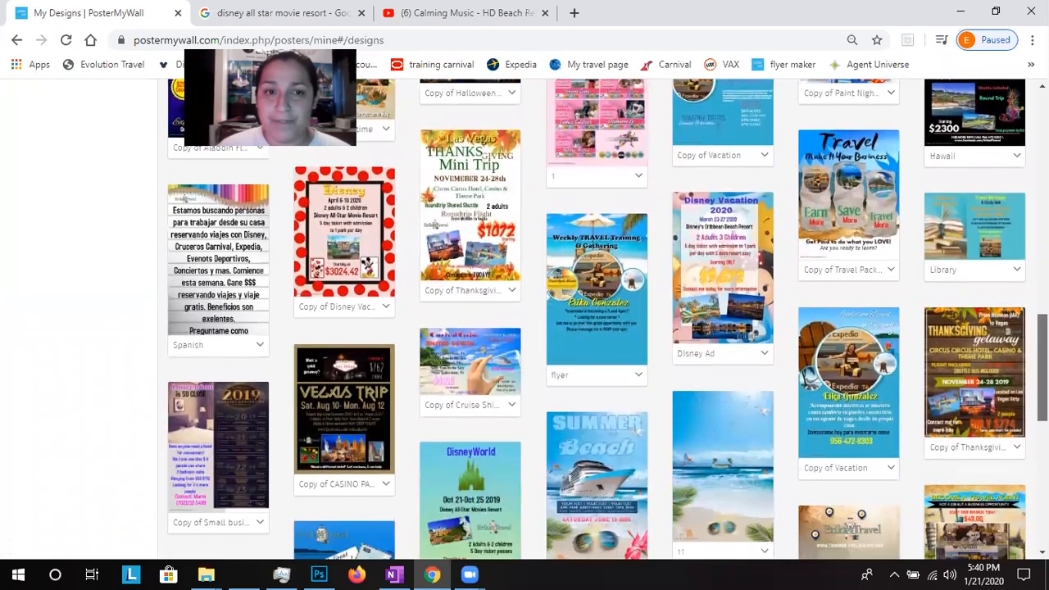
scroll(608, 319, down, 2)
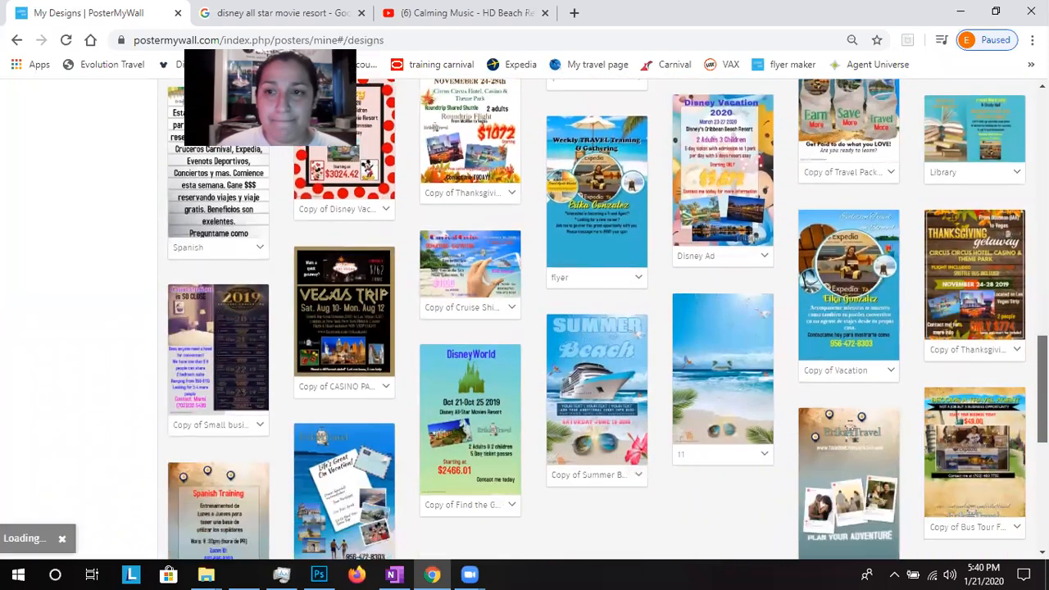
click(975, 295)
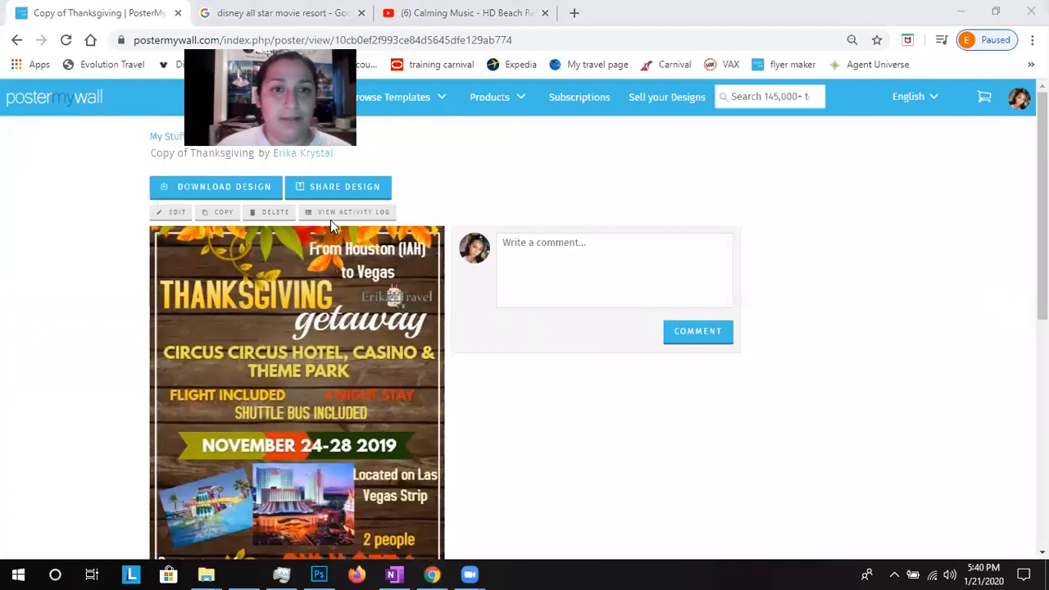
click(214, 303)
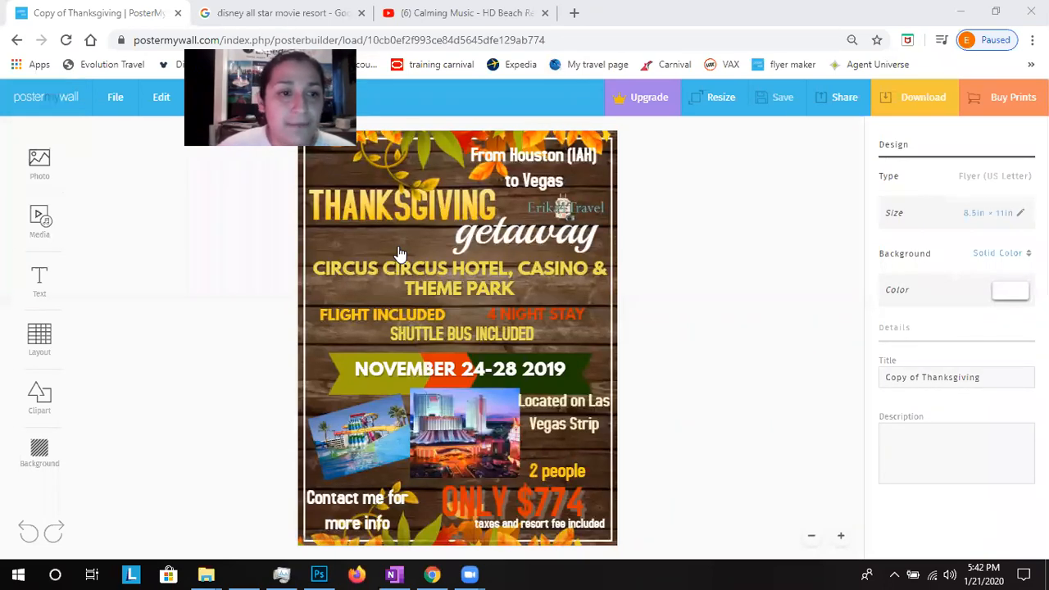
- Browse the shape library and add the green multi-pointed starburst to the Thanksgiving flyer
click(39, 400)
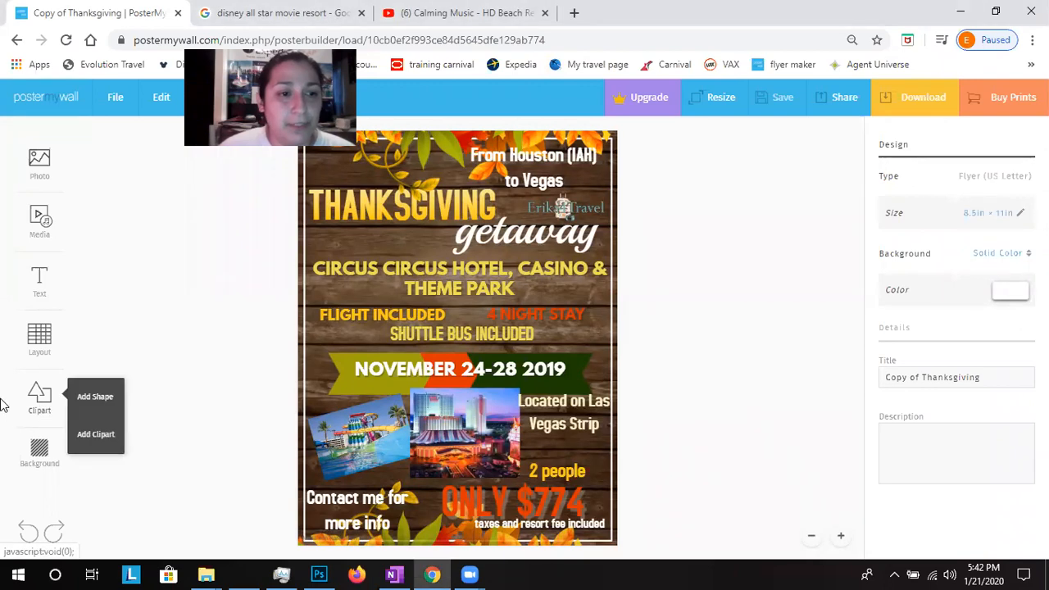
click(105, 444)
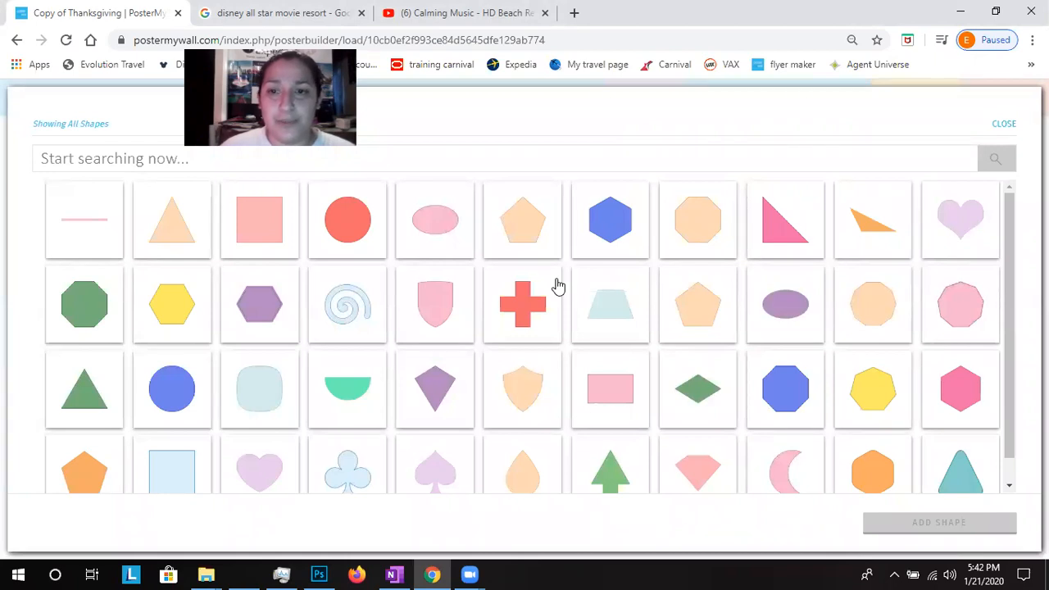
scroll(687, 414, down, 1)
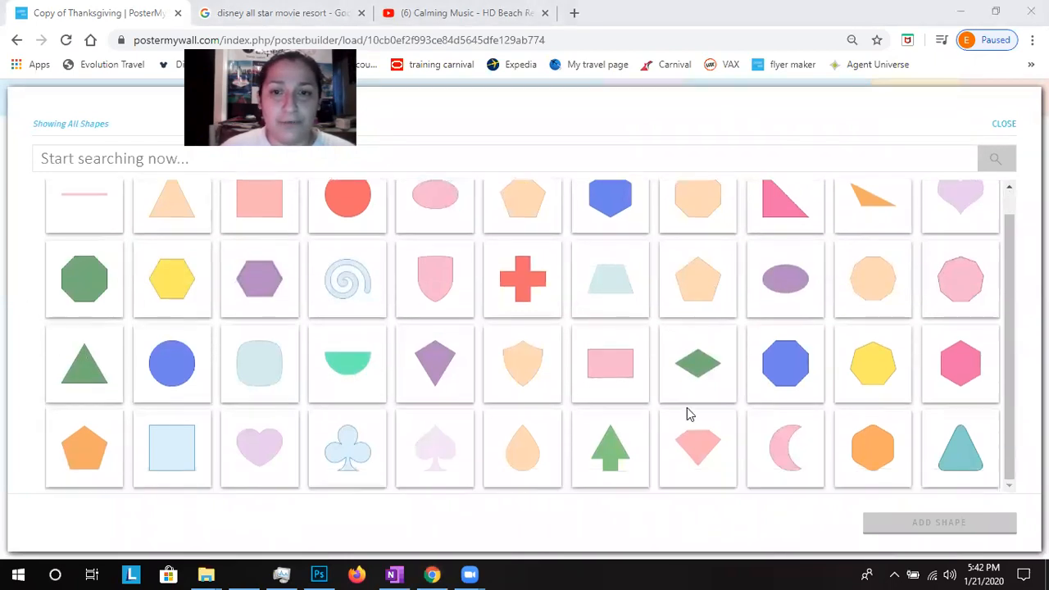
click(1010, 485)
drag(1009, 487, 1009, 486)
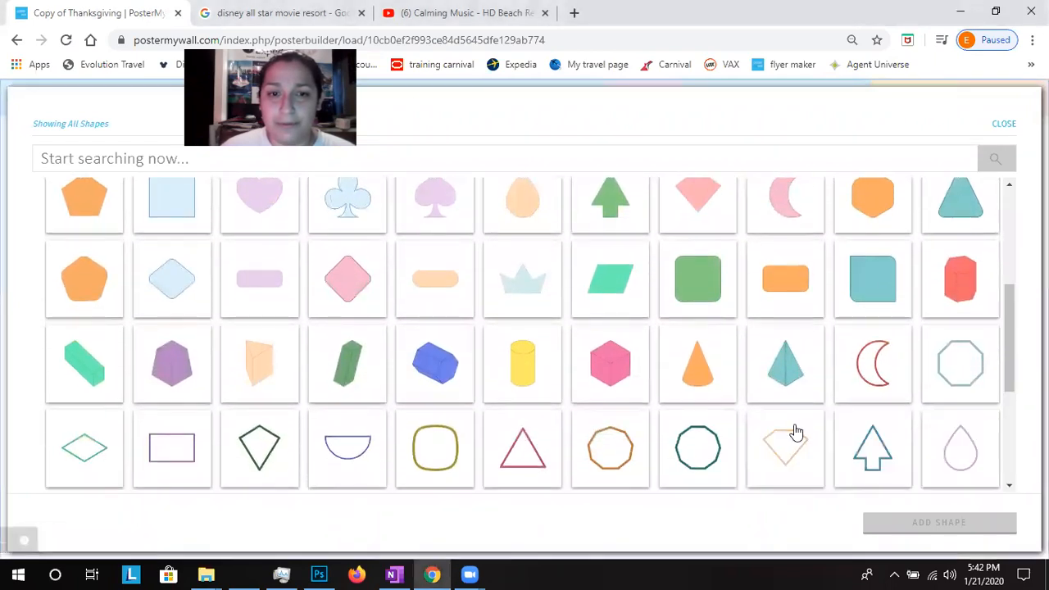
scroll(795, 432, up, 3)
scroll(795, 432, down, 1)
scroll(796, 432, up, 2)
scroll(795, 432, down, 1)
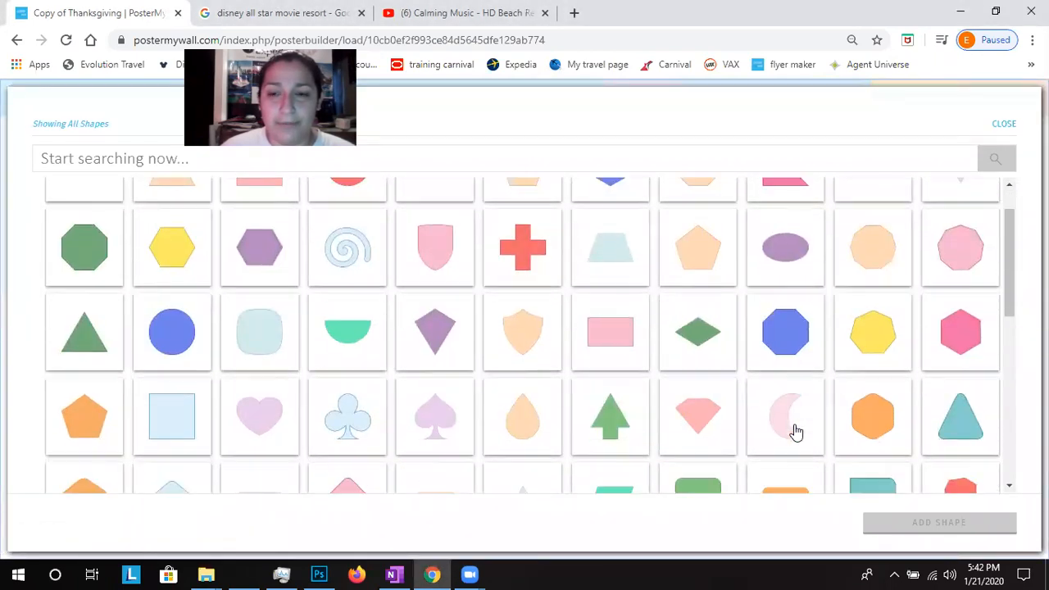
scroll(795, 432, down, 8)
scroll(796, 431, down, 1)
scroll(798, 431, up, 2)
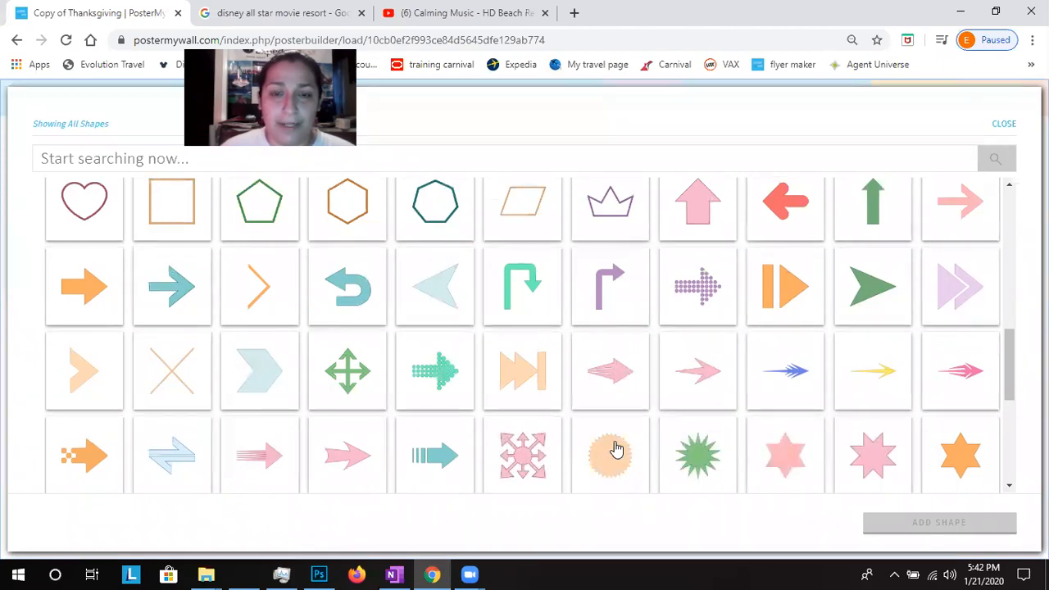
click(707, 450)
click(902, 523)
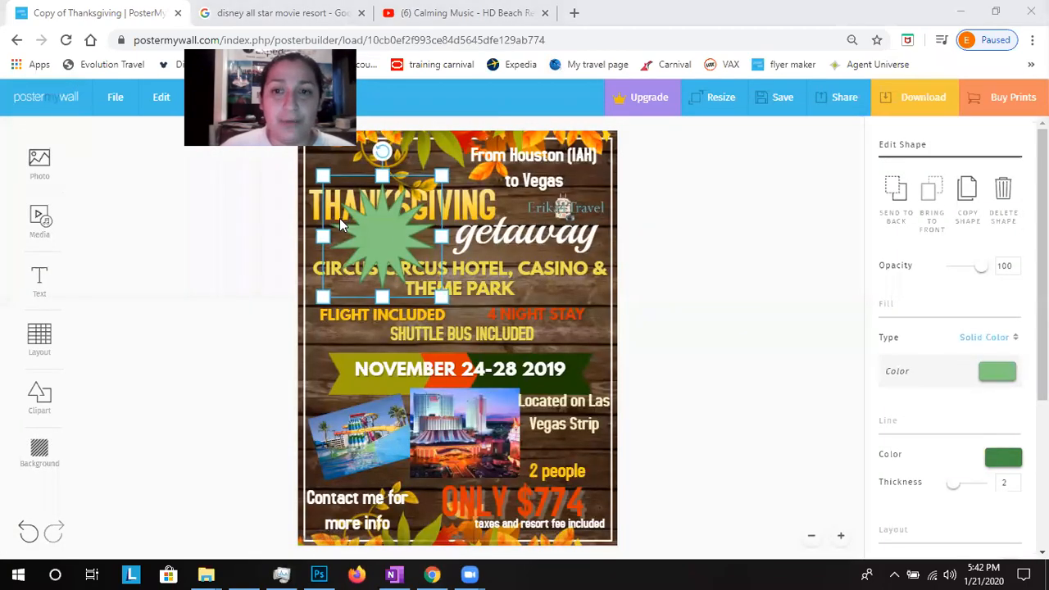
- Enlarge the starburst slightly, fill it with yellow and set its outline color to orange-red
mouse_move(442, 175)
mouse_down()
mouse_move(425, 199)
mouse_move(492, 138)
mouse_move(449, 167)
mouse_up()
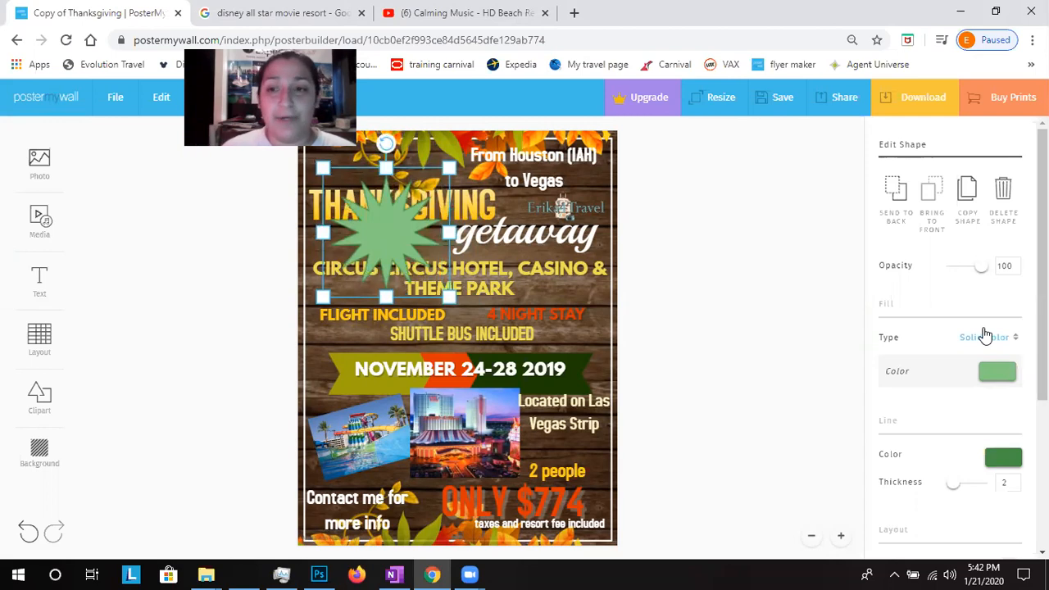
click(1008, 373)
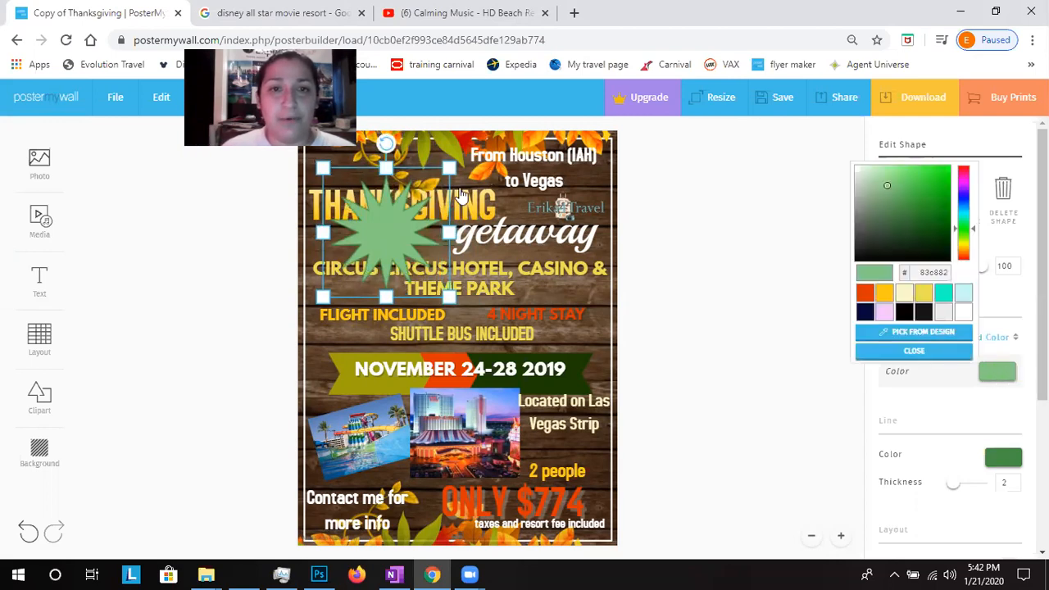
click(922, 293)
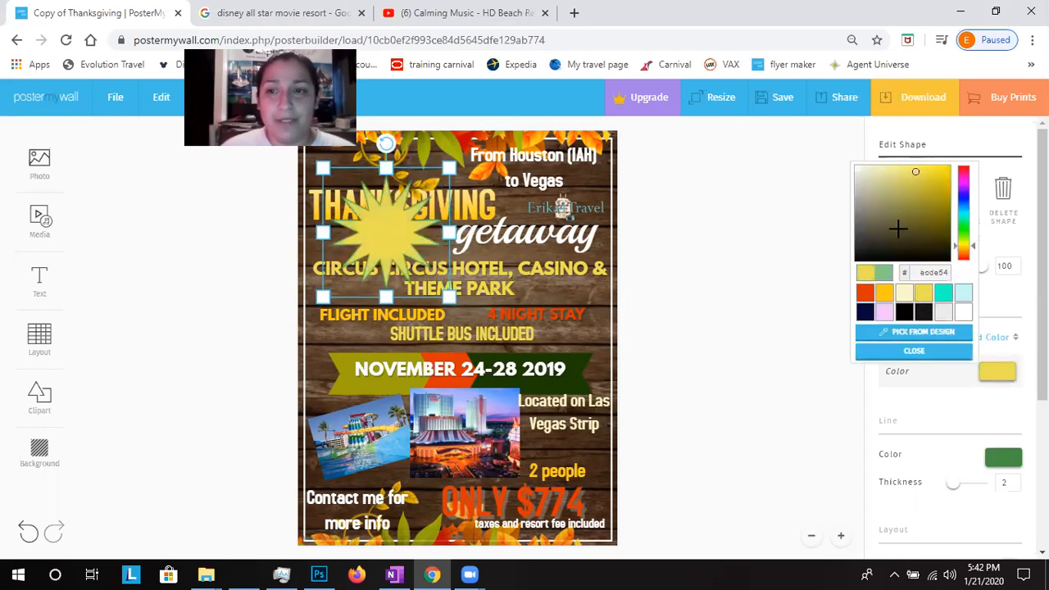
click(1001, 463)
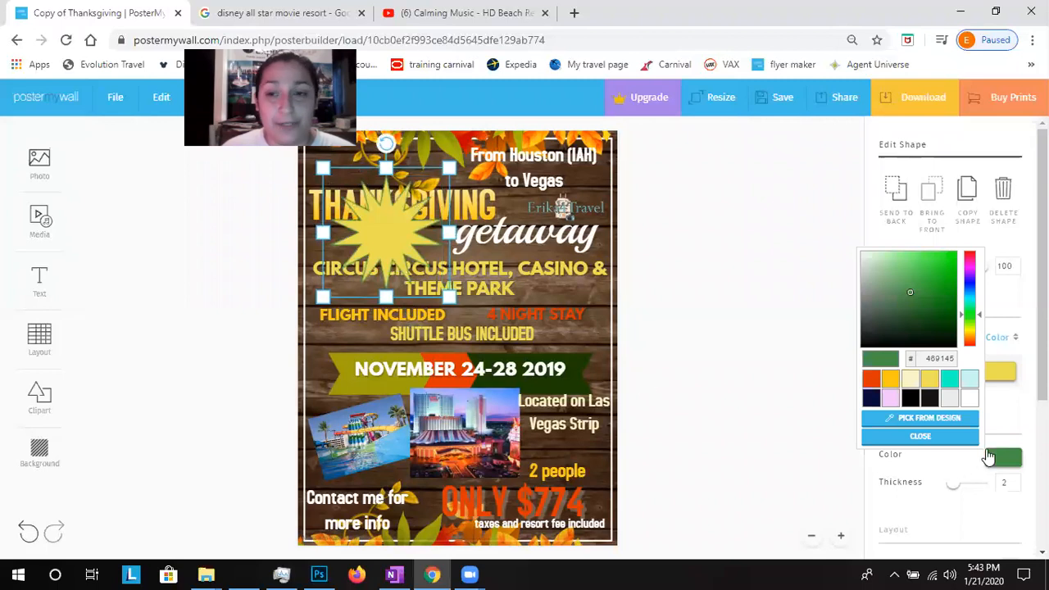
click(872, 381)
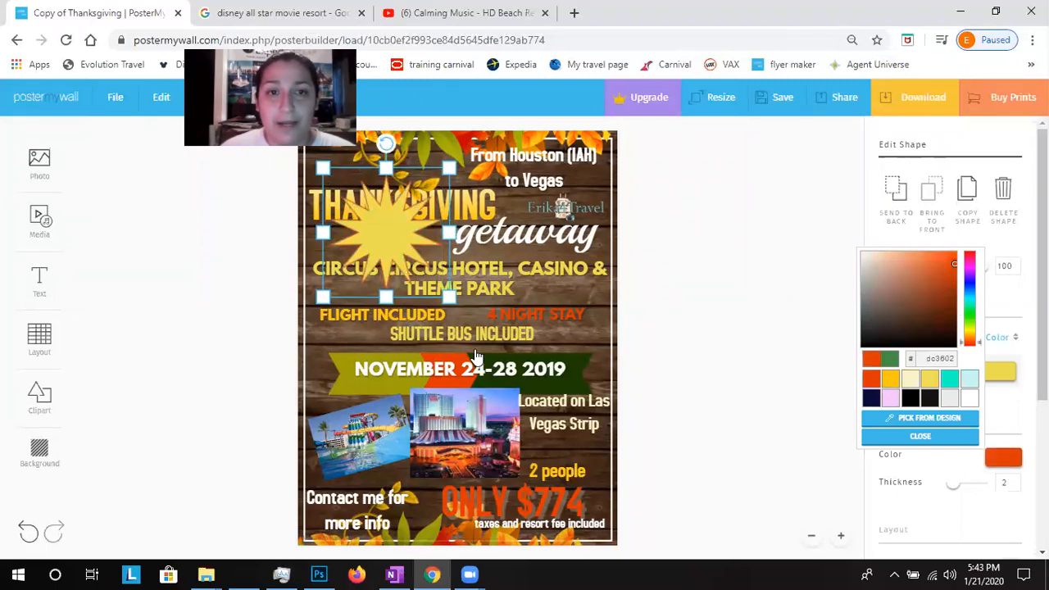
click(377, 256)
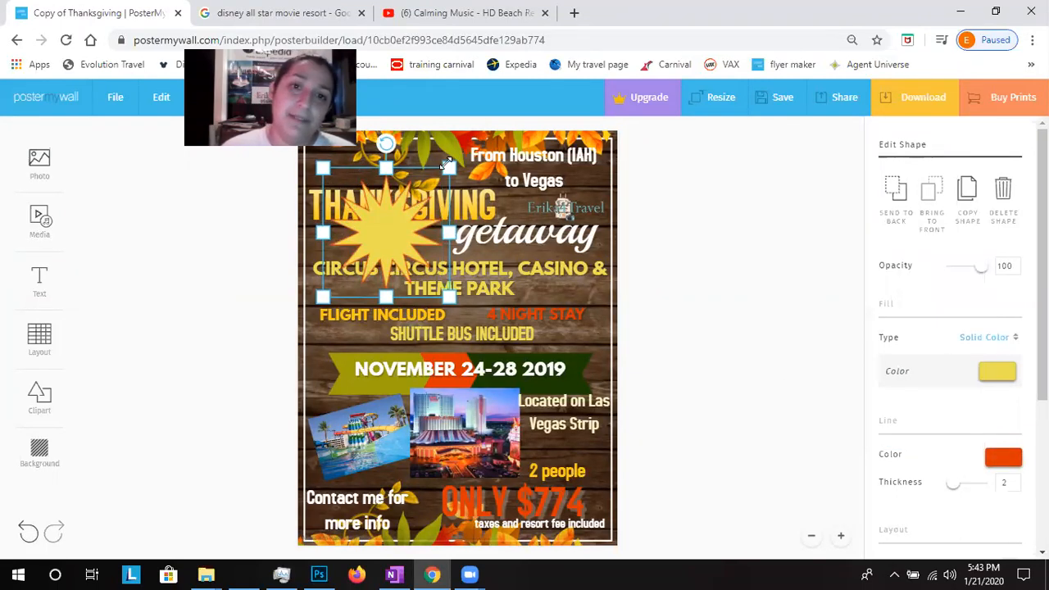
- Make the starburst slightly smaller and move it into the flyer's upper-left corner, overlapping the THANKSGIVING title
drag(449, 167, 436, 162)
drag(405, 237, 370, 215)
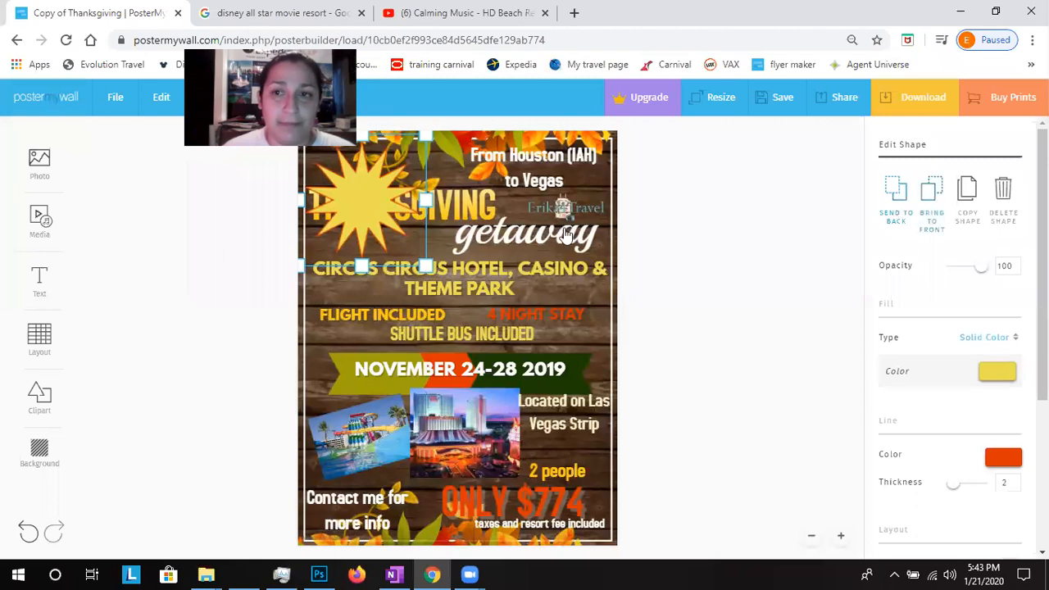
drag(340, 193, 418, 178)
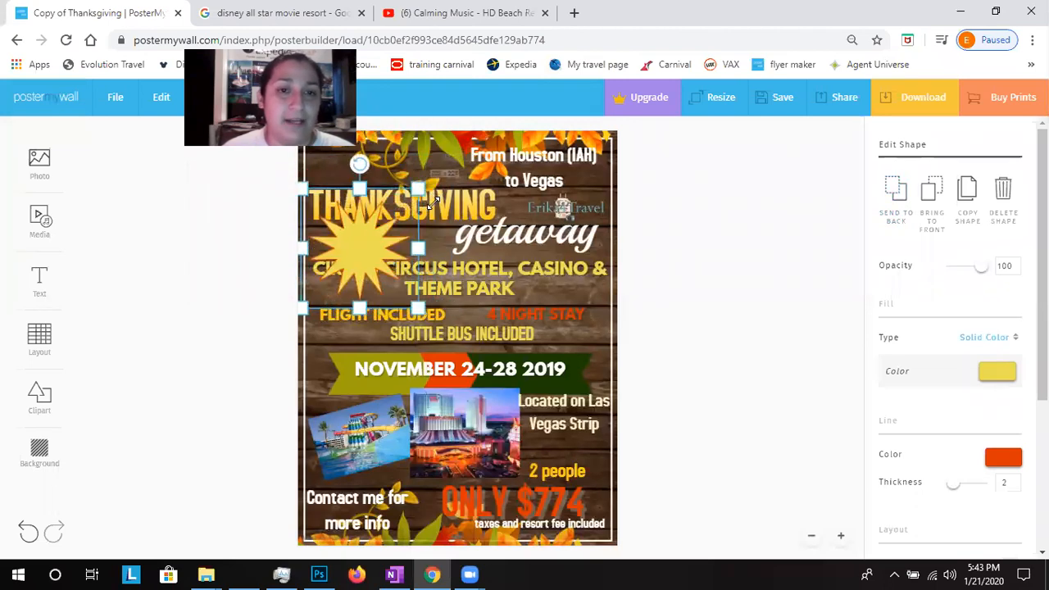
drag(358, 230, 353, 166)
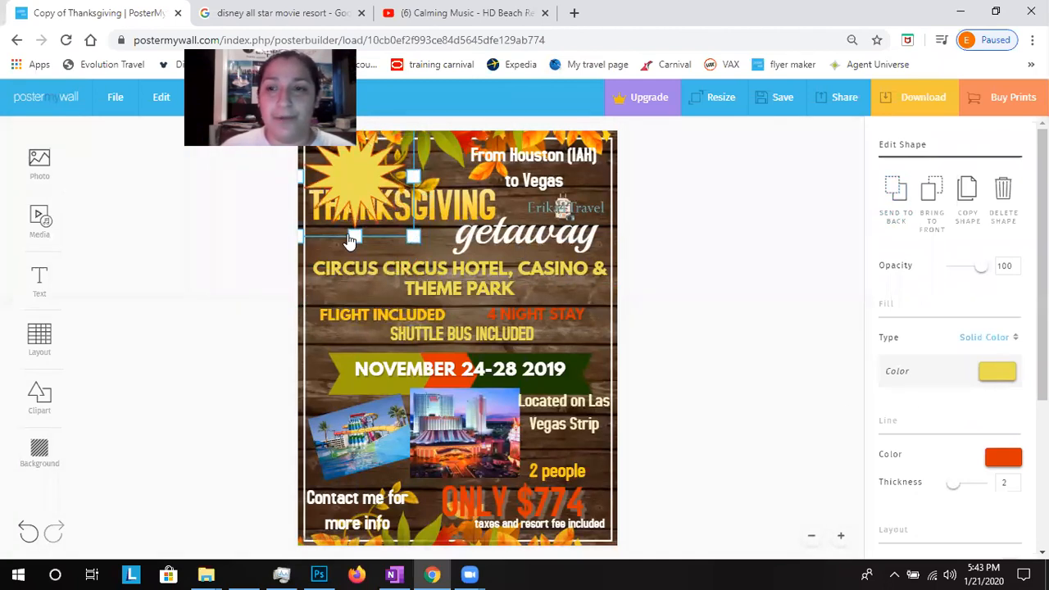
- Try picking the starburst's fill color from the hotel heading and other text in the design
click(993, 368)
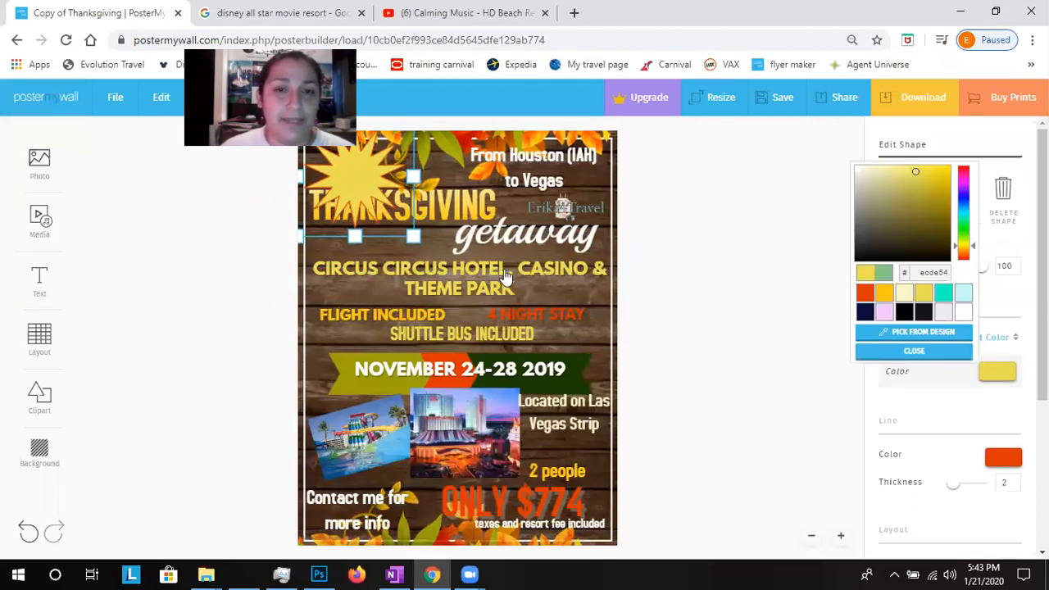
click(932, 339)
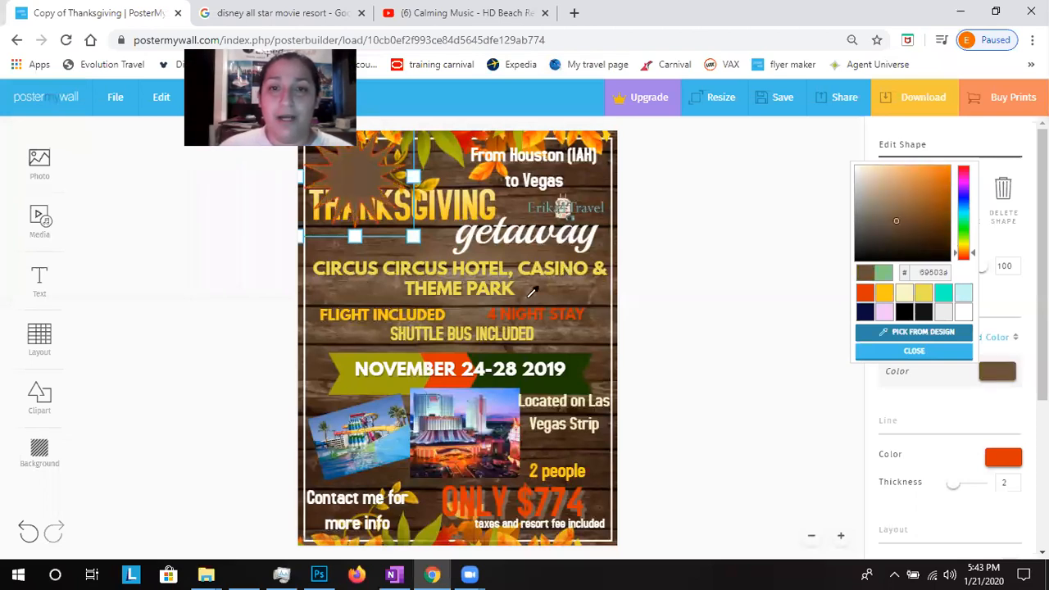
click(537, 264)
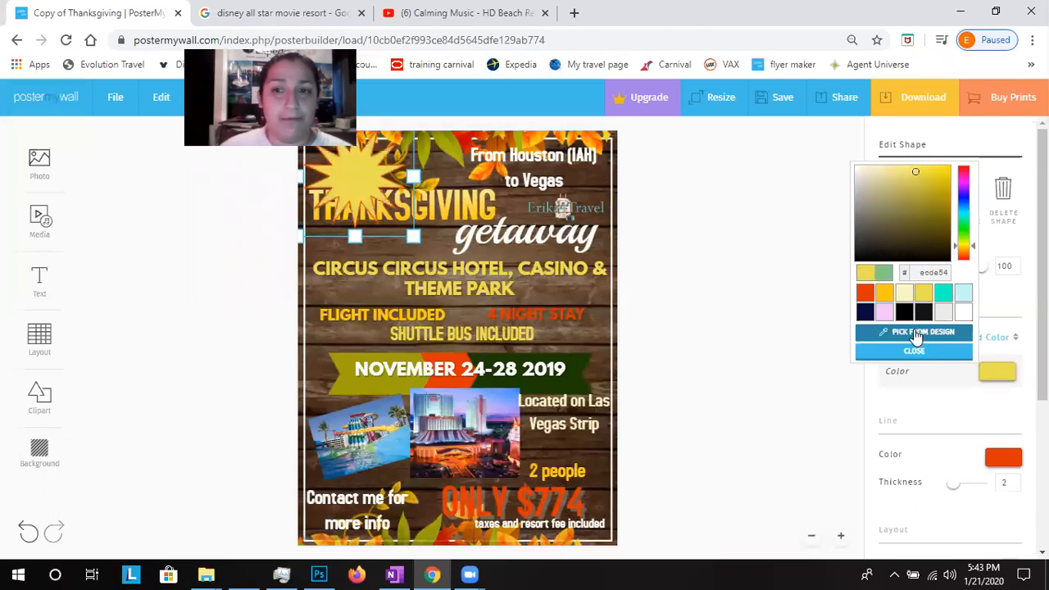
click(916, 335)
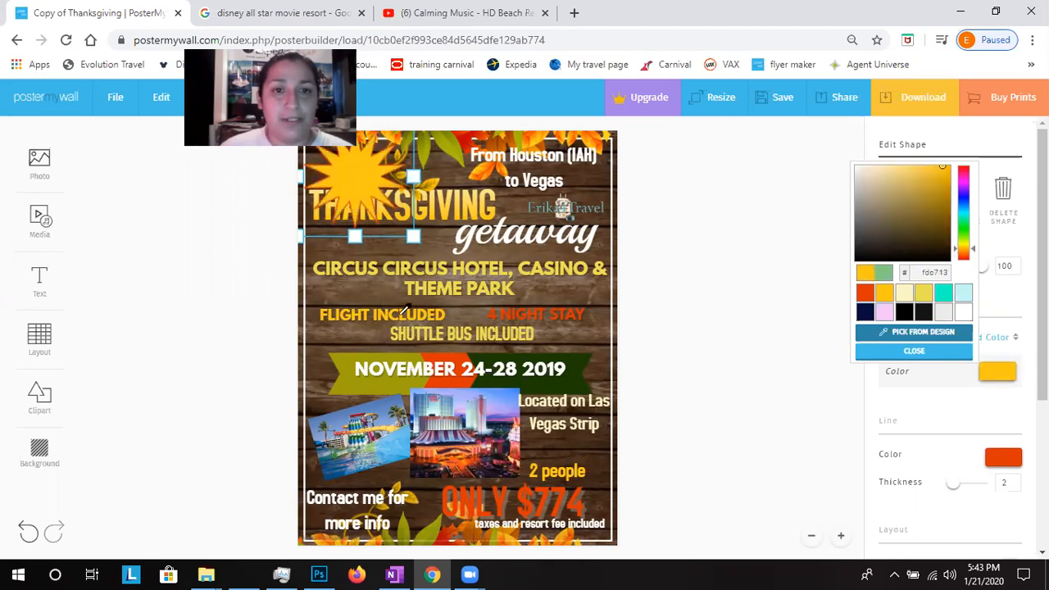
click(978, 370)
click(997, 373)
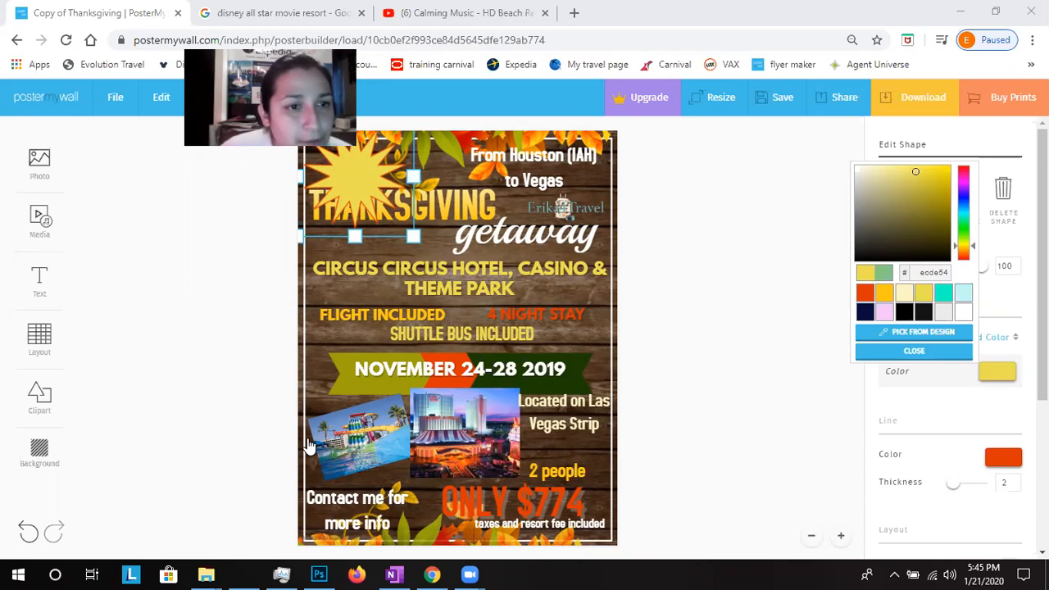
- Move the starburst down and inward so it sits over the THANKSGIVING title
drag(373, 203, 403, 259)
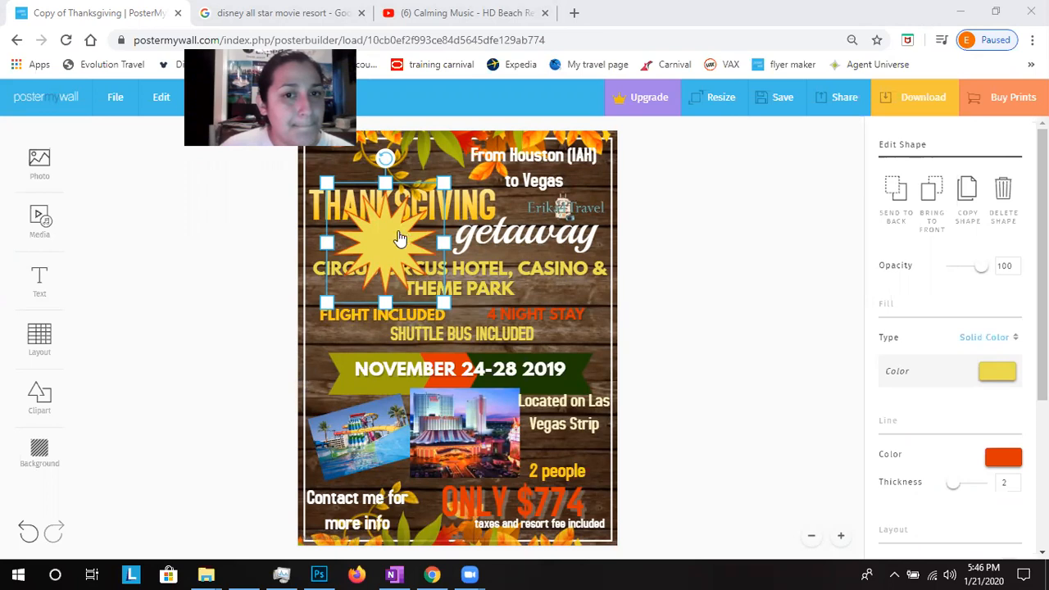
drag(397, 243, 379, 223)
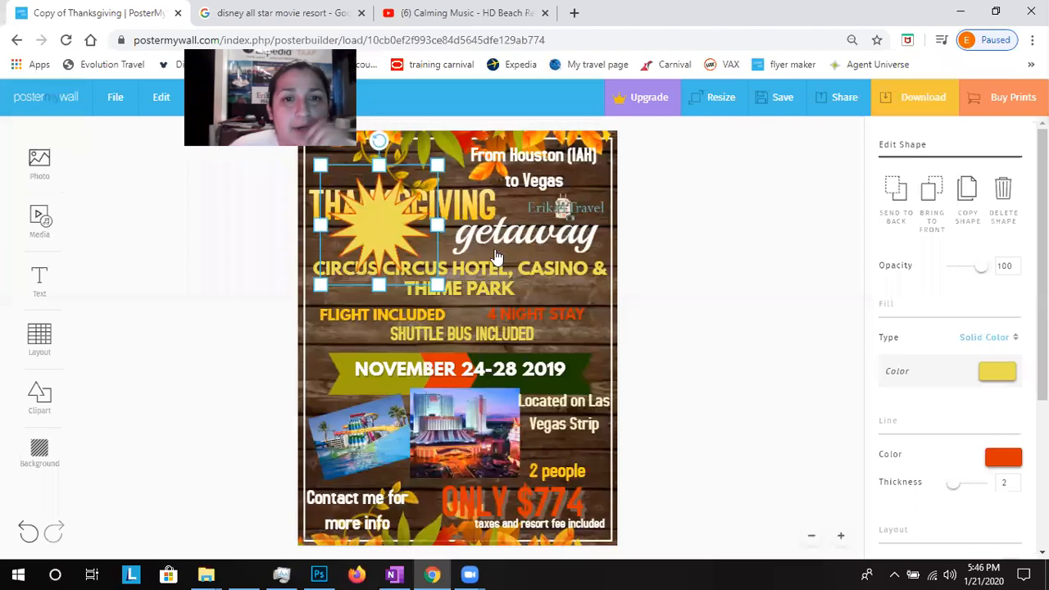
click(338, 300)
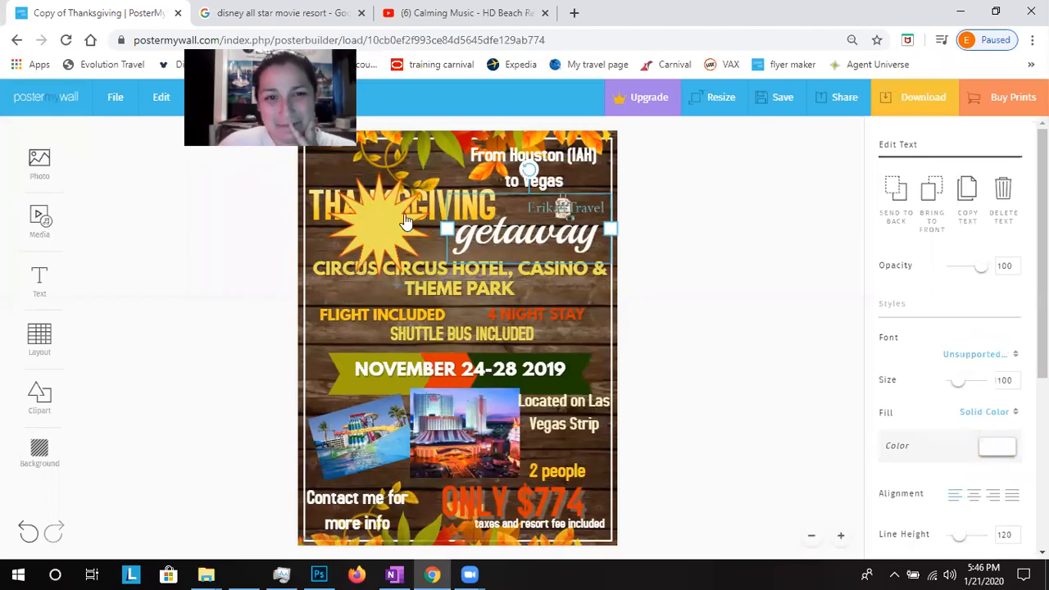
click(388, 232)
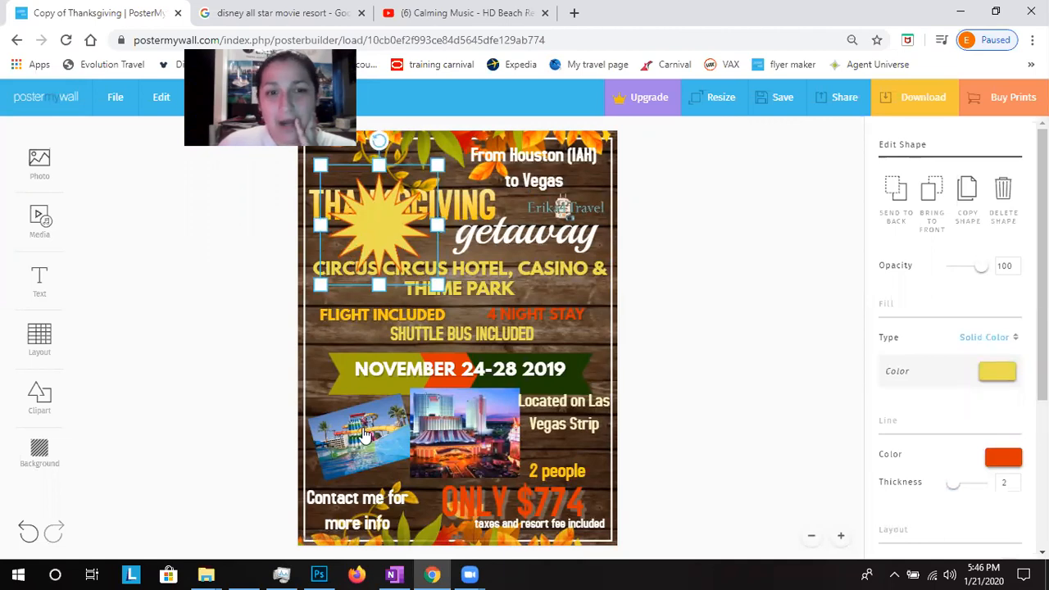
click(365, 424)
click(379, 213)
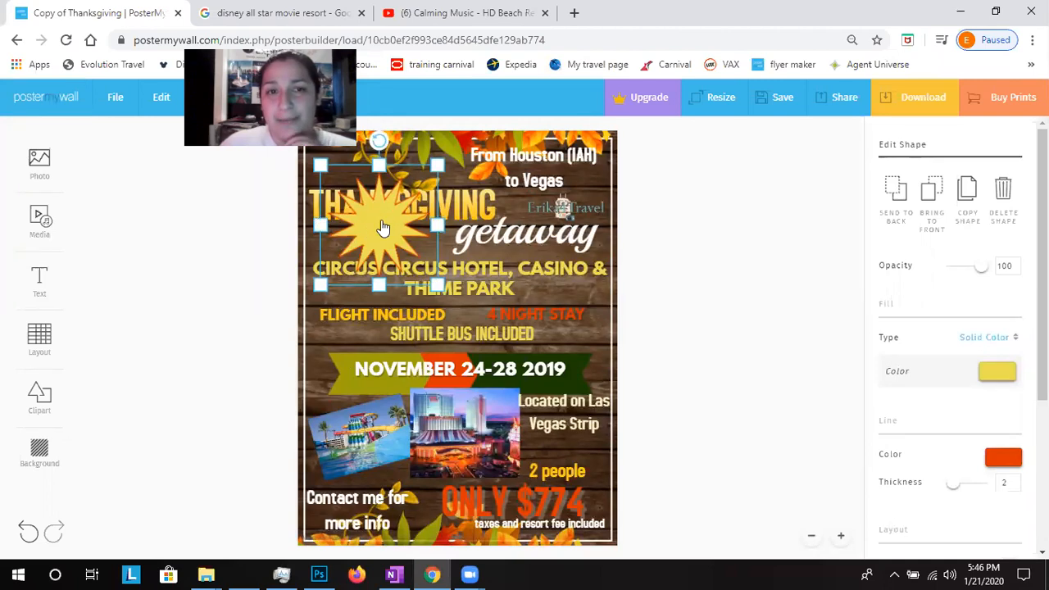
- Try the Rectangle edge effect on the tilted water park photo and replace it with Curved
click(367, 449)
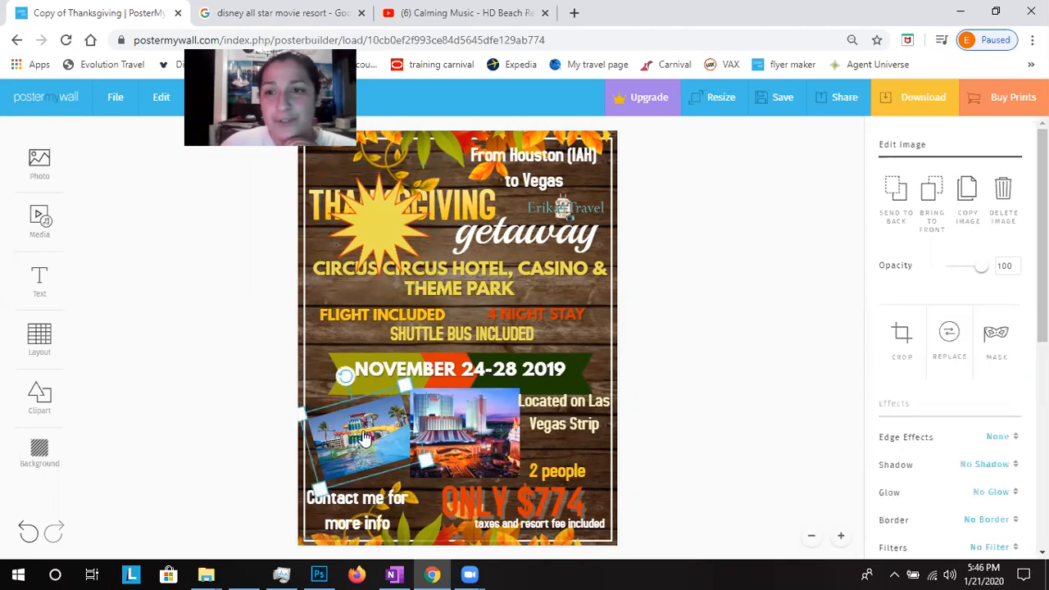
scroll(1021, 317, down, 2)
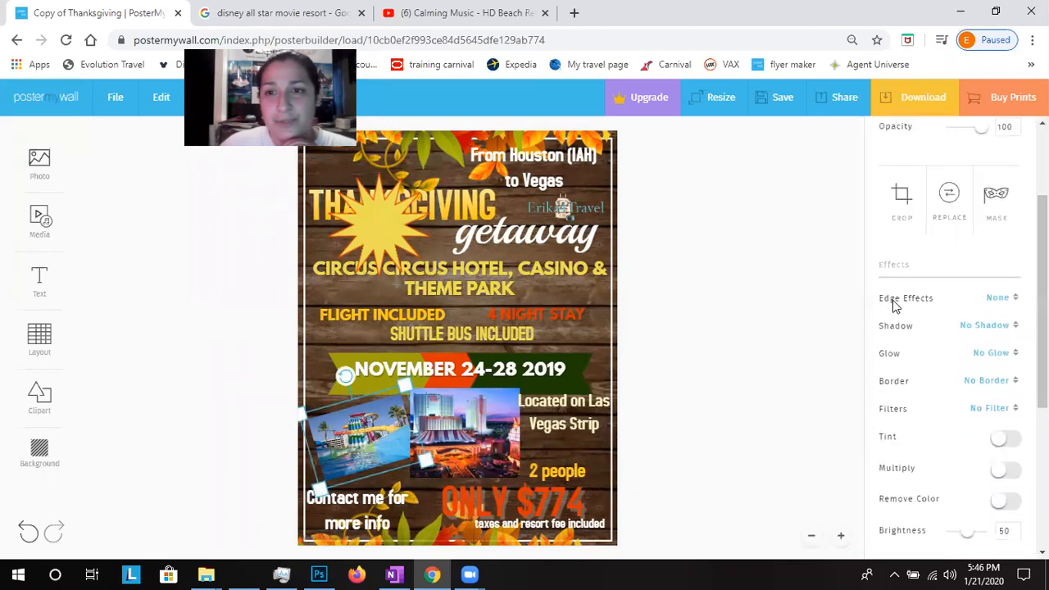
click(1003, 300)
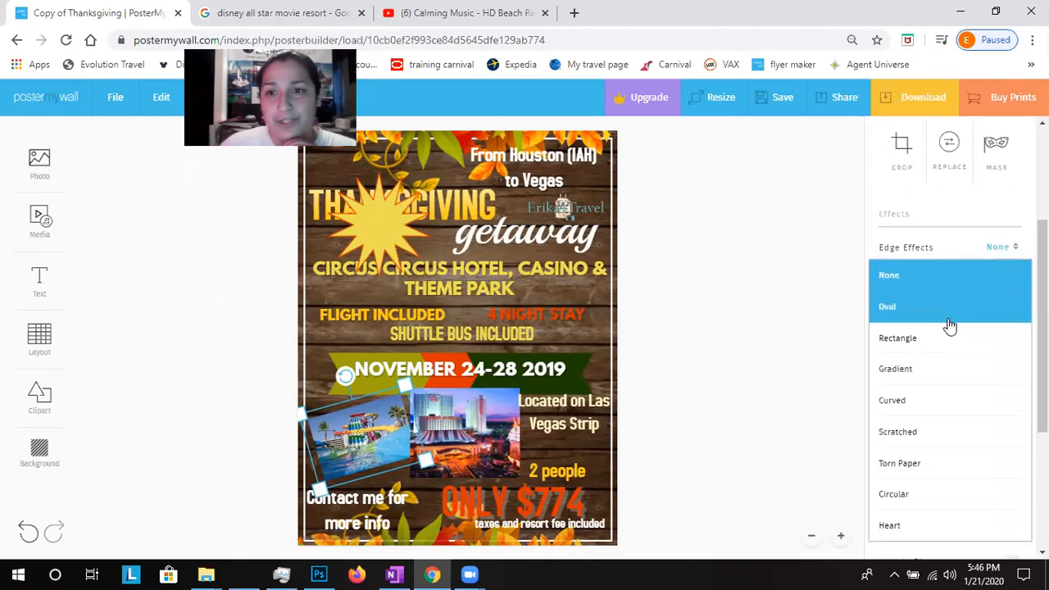
click(948, 339)
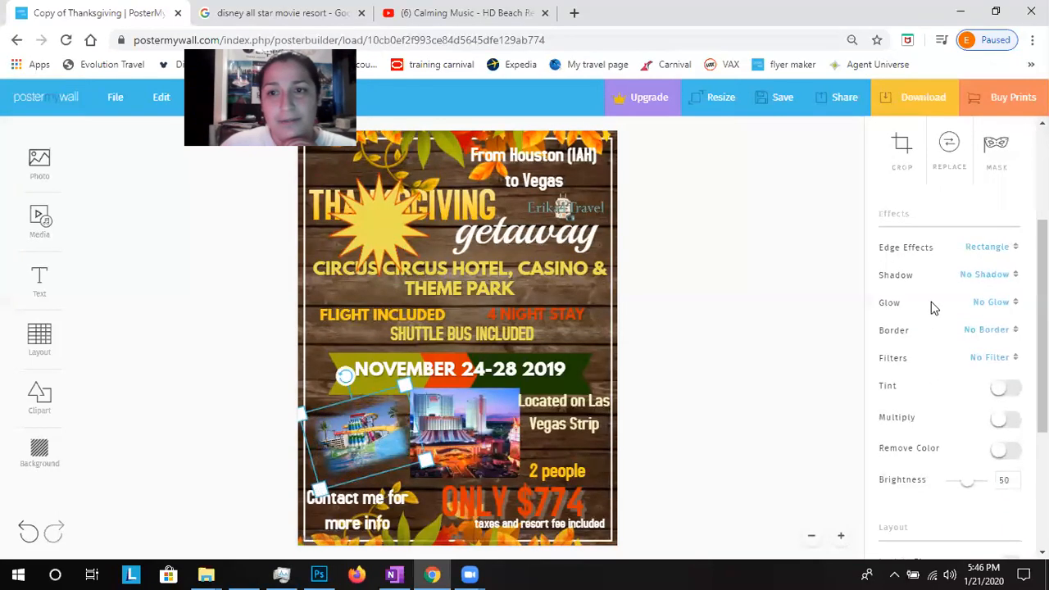
click(990, 247)
click(932, 407)
click(385, 231)
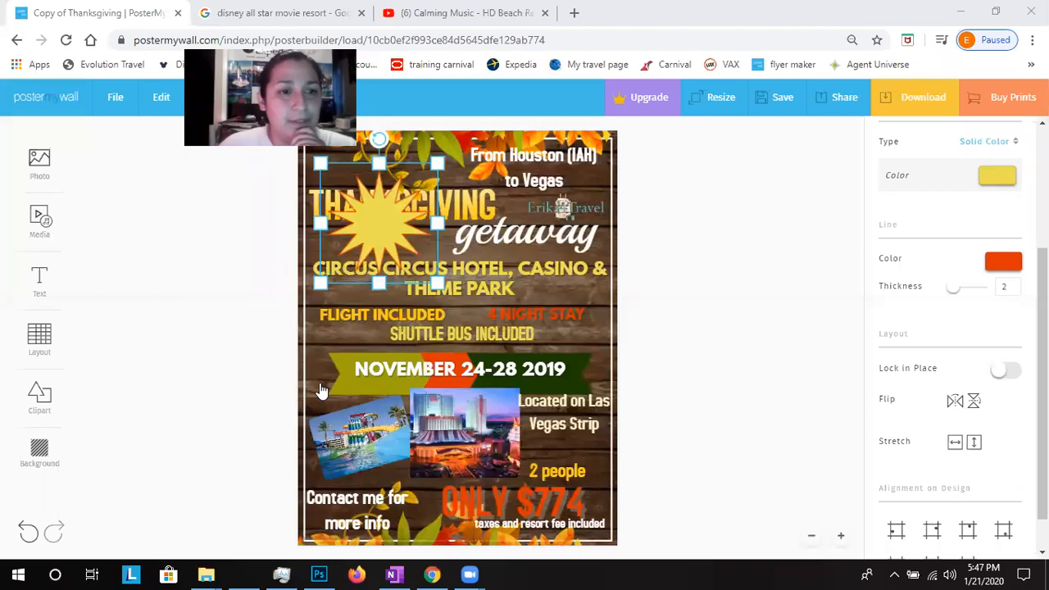
- Leave the Thanksgiving flyer without saving and go to the PosterMyWall home page
click(66, 104)
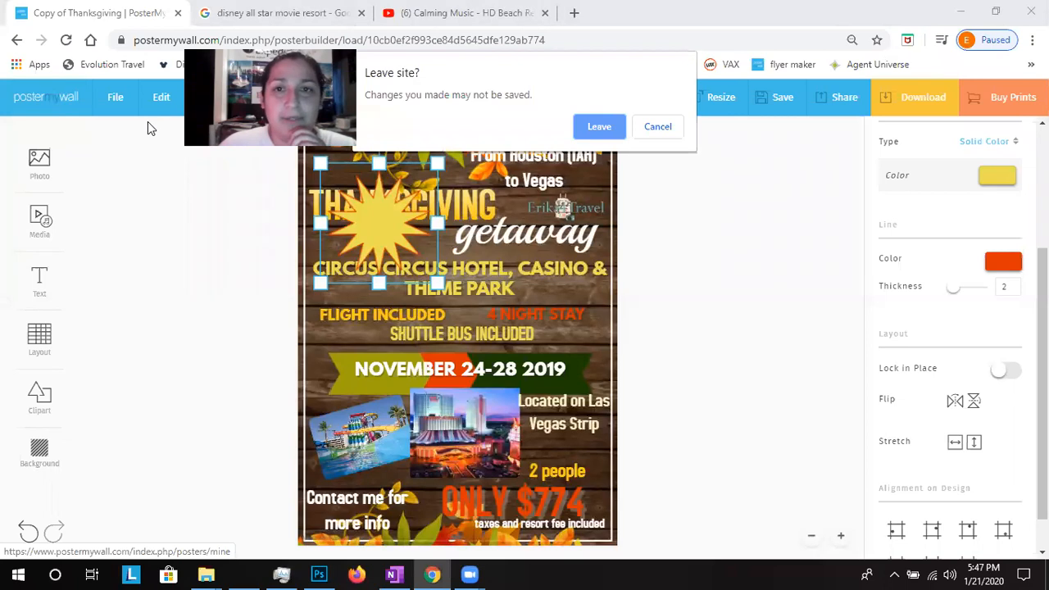
click(599, 128)
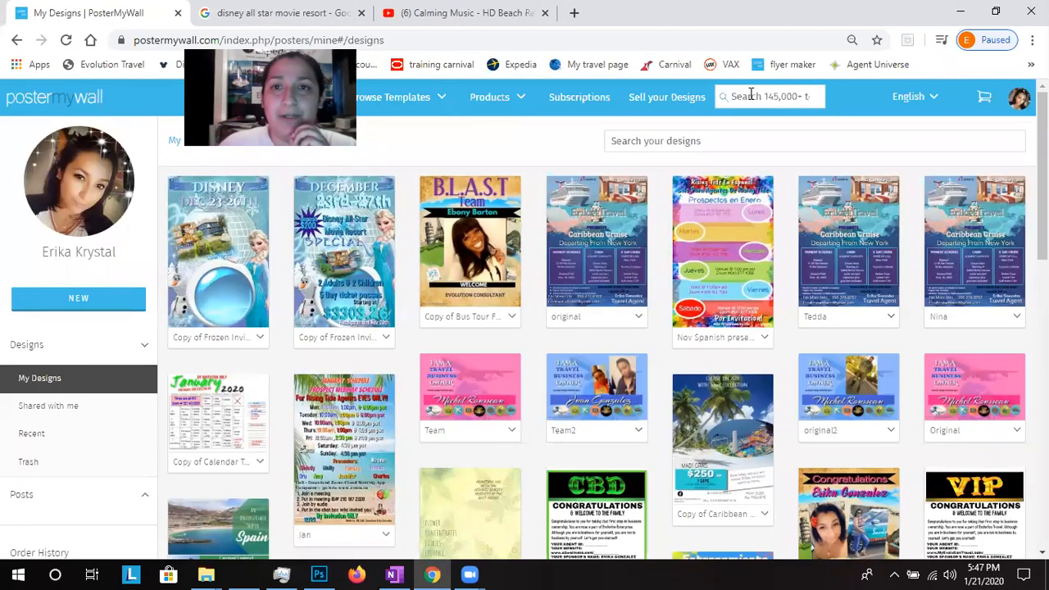
click(751, 95)
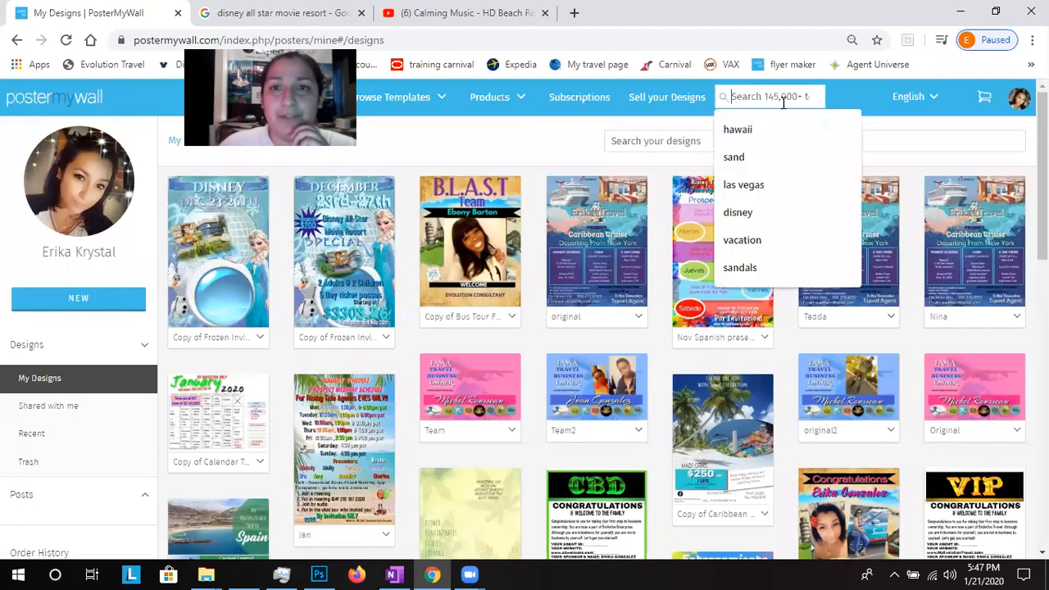
click(113, 106)
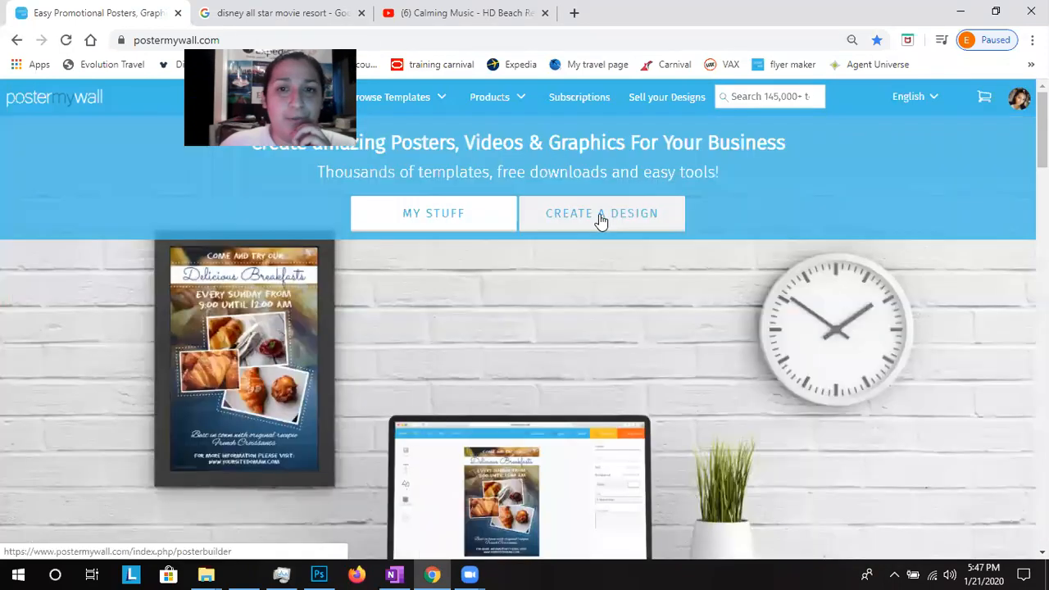
- Search the design templates for "las vegas" and look through the resulting flyer designs
click(757, 95)
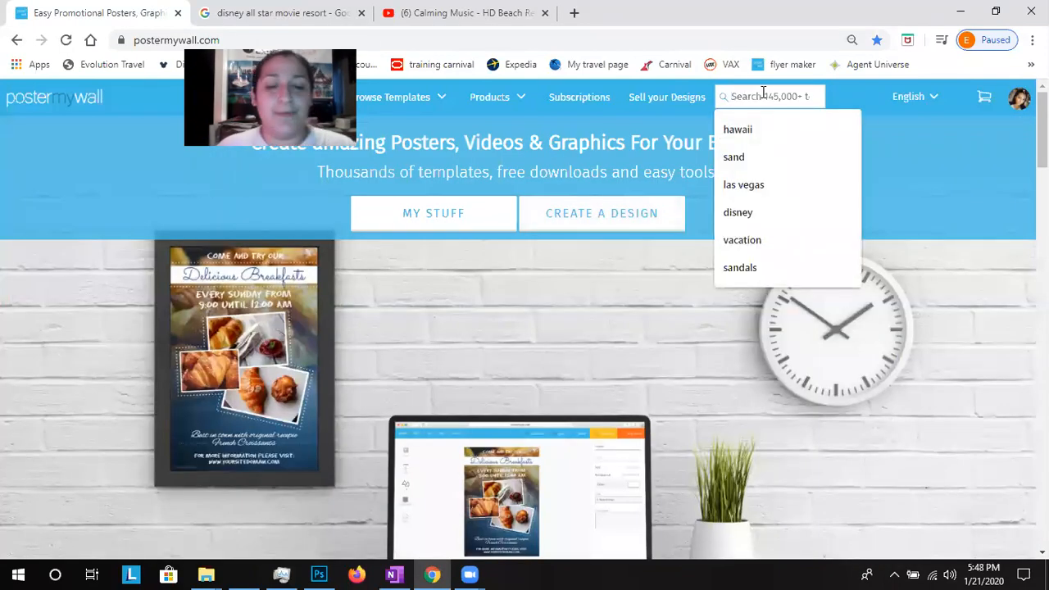
text(las)
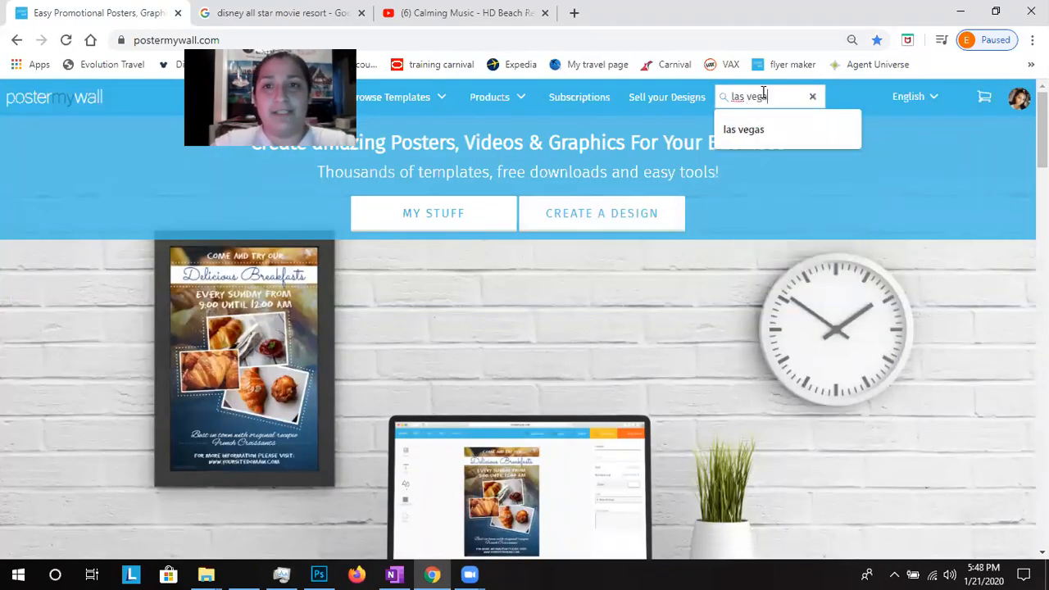
text( vegas)
key(Return)
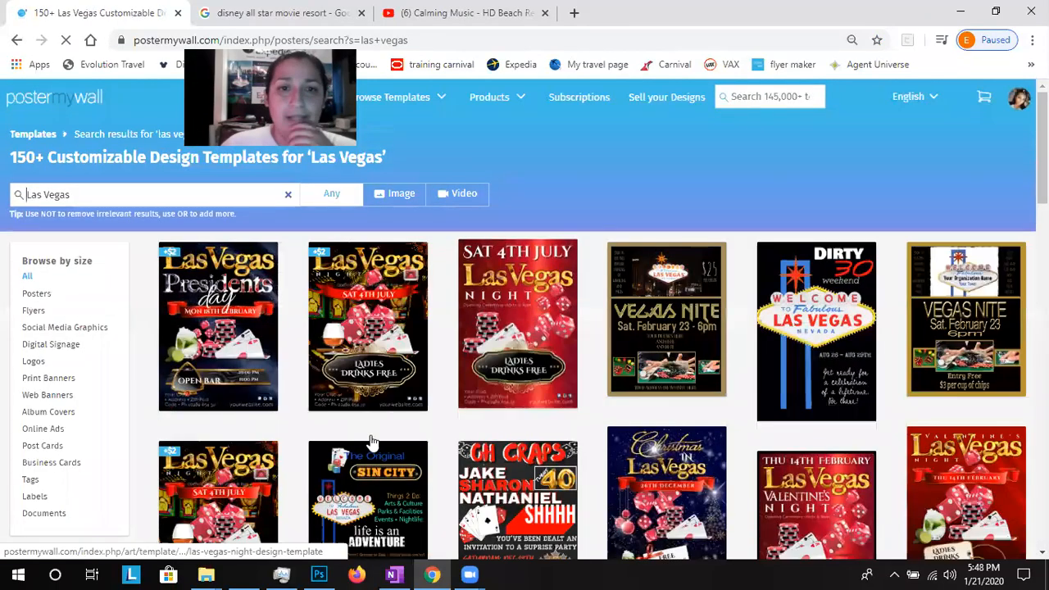
scroll(456, 265, down, 5)
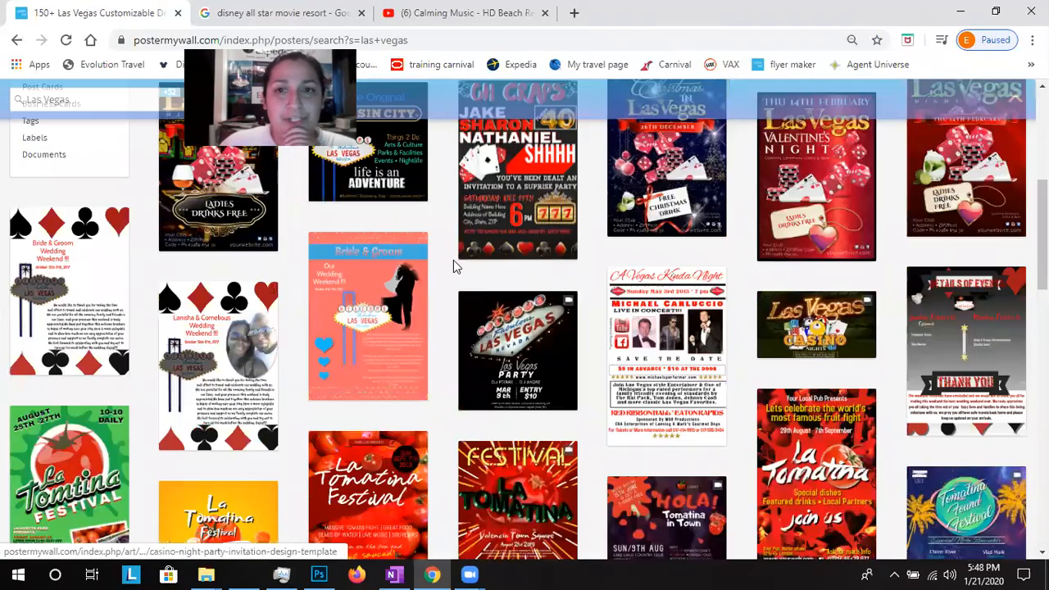
scroll(456, 266, down, 1)
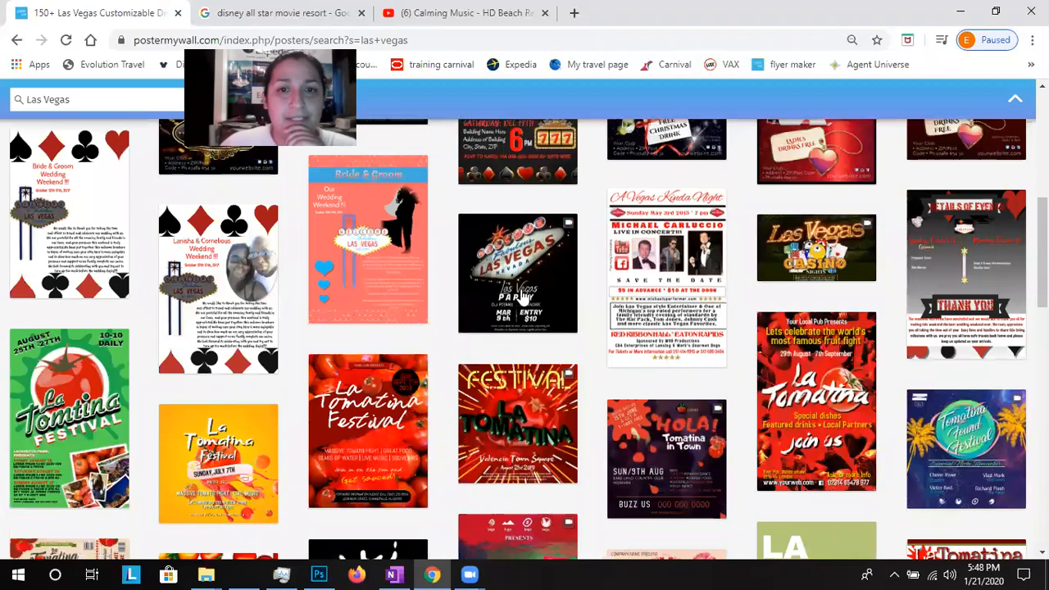
scroll(521, 297, up, 5)
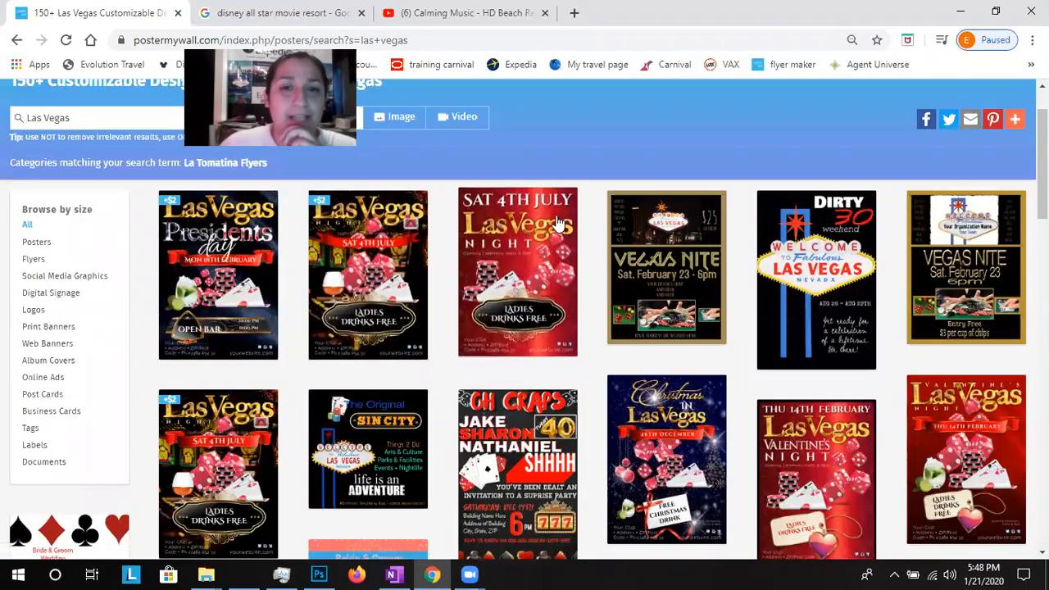
scroll(529, 222, down, 1)
scroll(524, 221, down, 2)
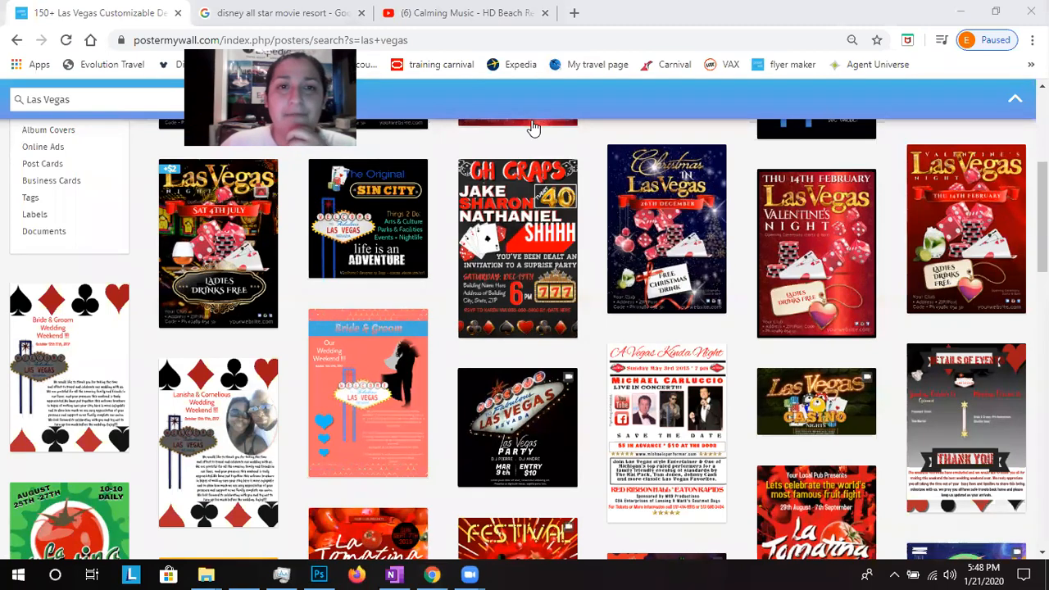
click(492, 97)
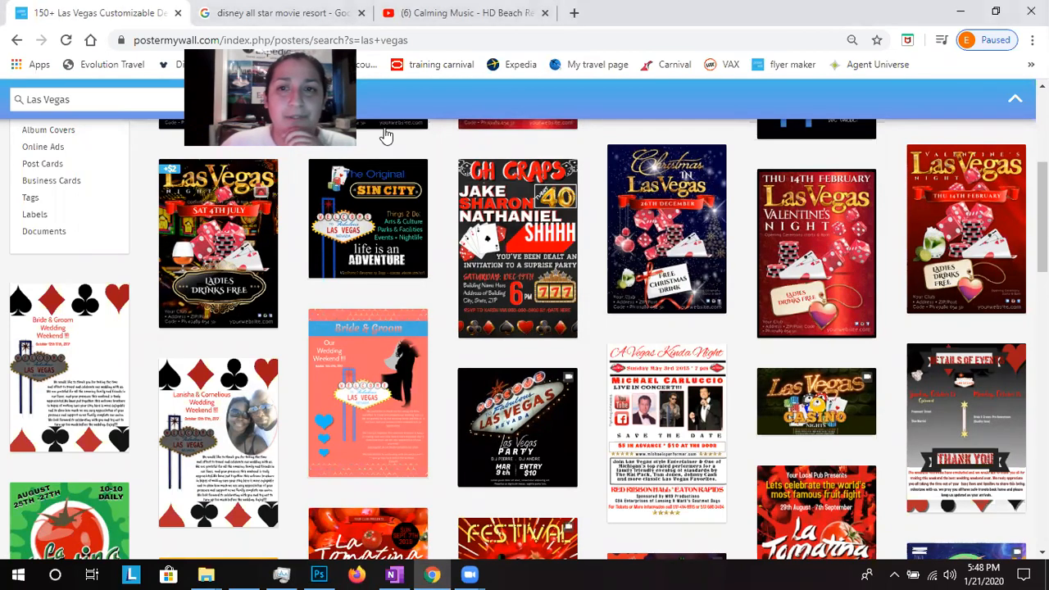
- Return to the home page, open My Stuff and look through the saved travel flyers for example designs
scroll(492, 244, up, 5)
mouse_move(595, 134)
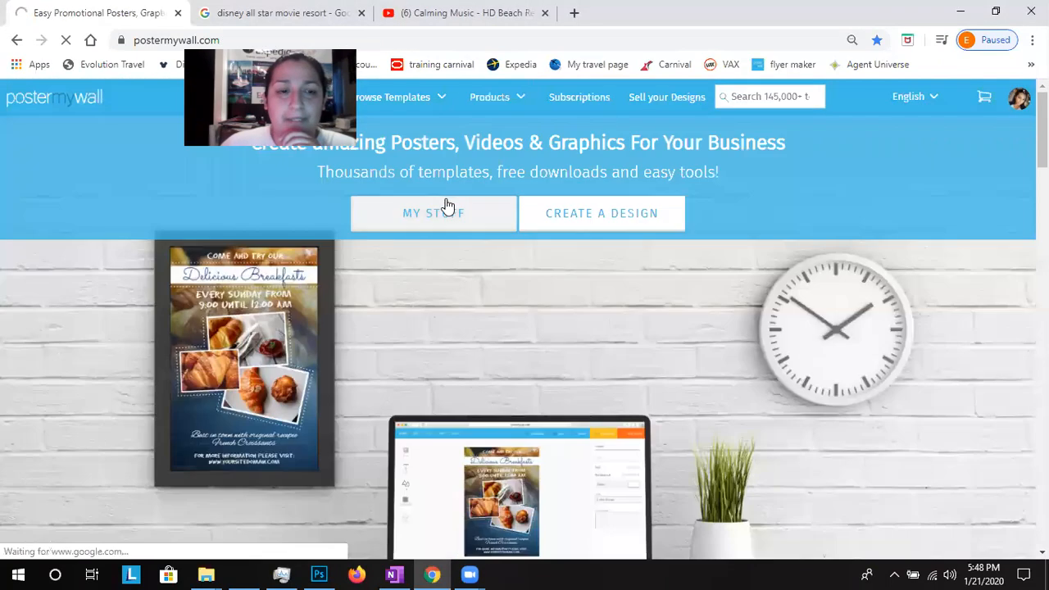
click(445, 205)
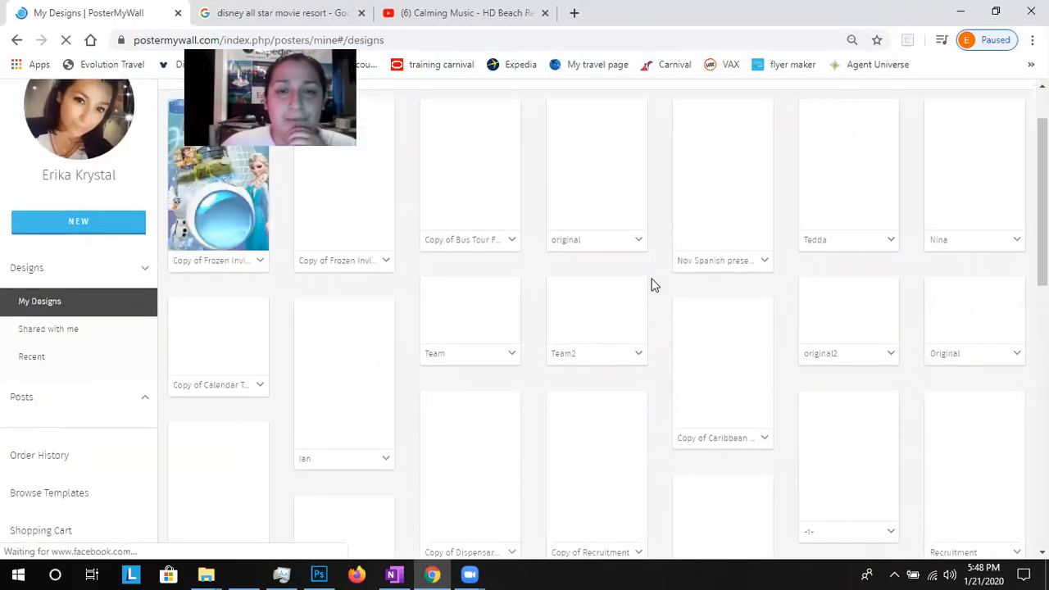
scroll(490, 251, down, 4)
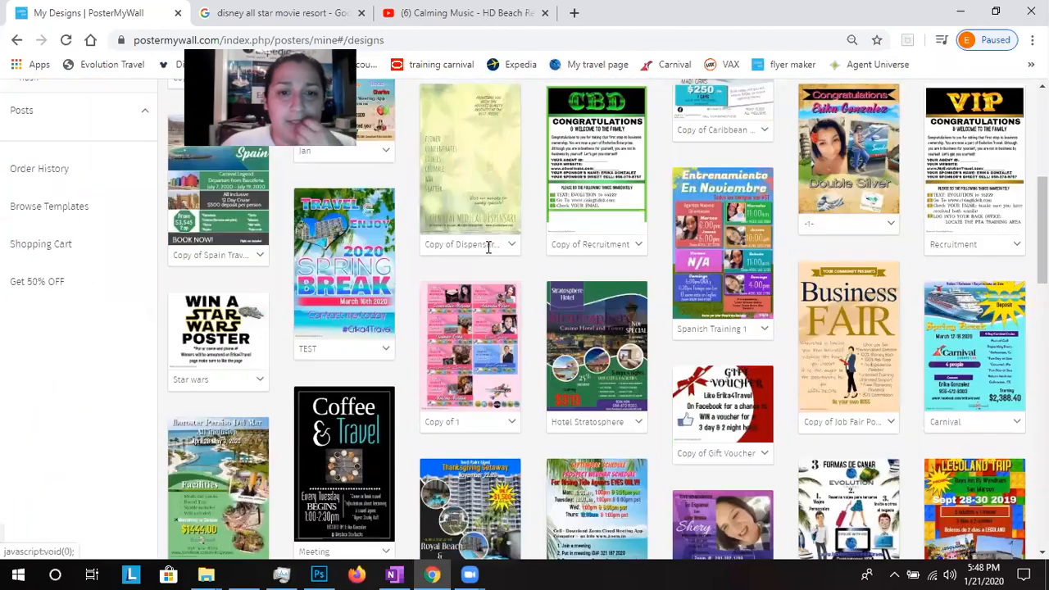
scroll(488, 246, down, 1)
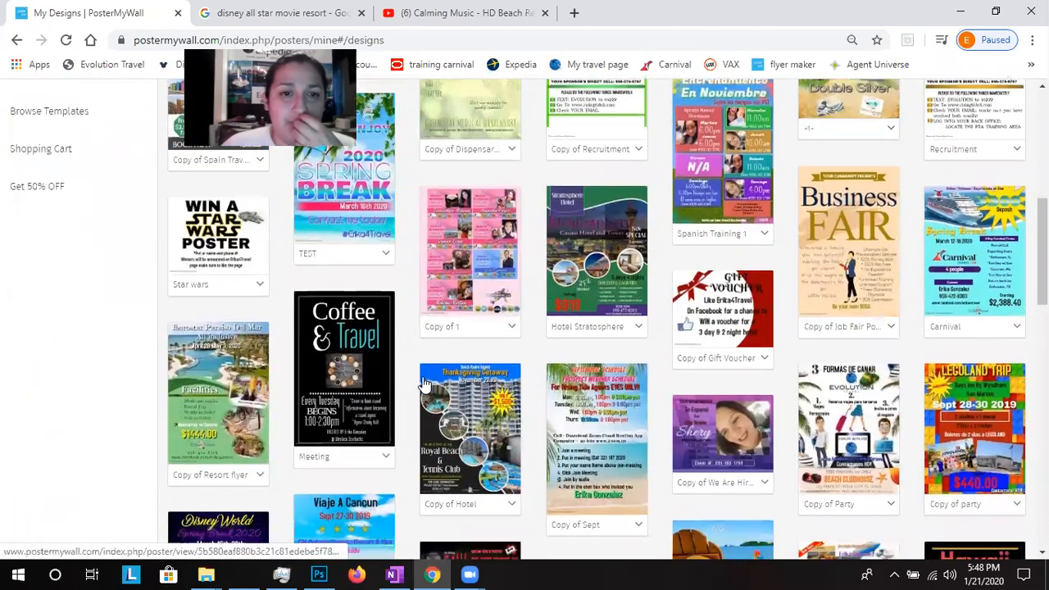
scroll(423, 385, down, 3)
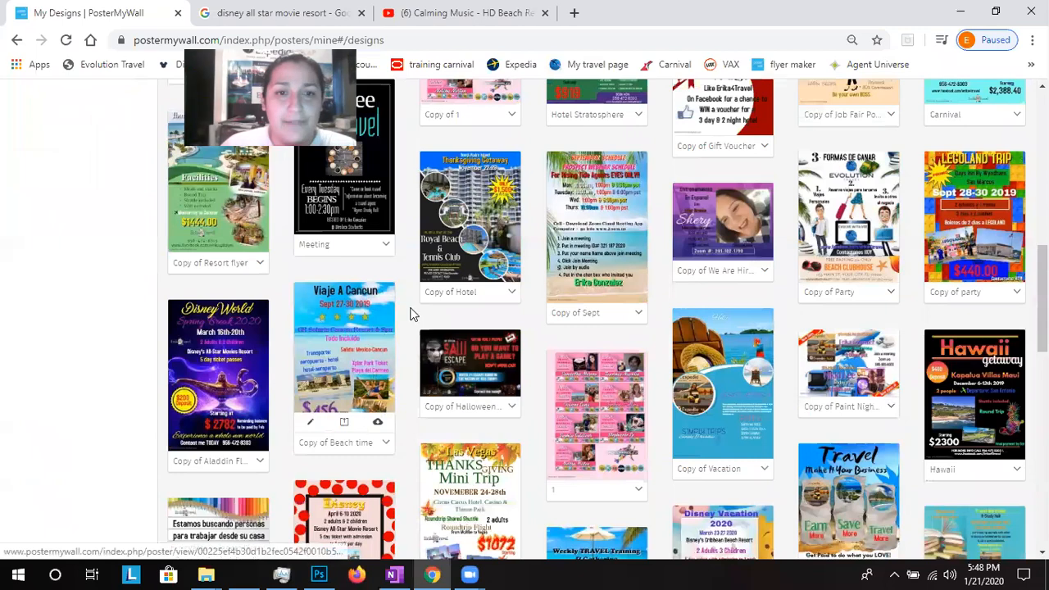
scroll(464, 361, down, 1)
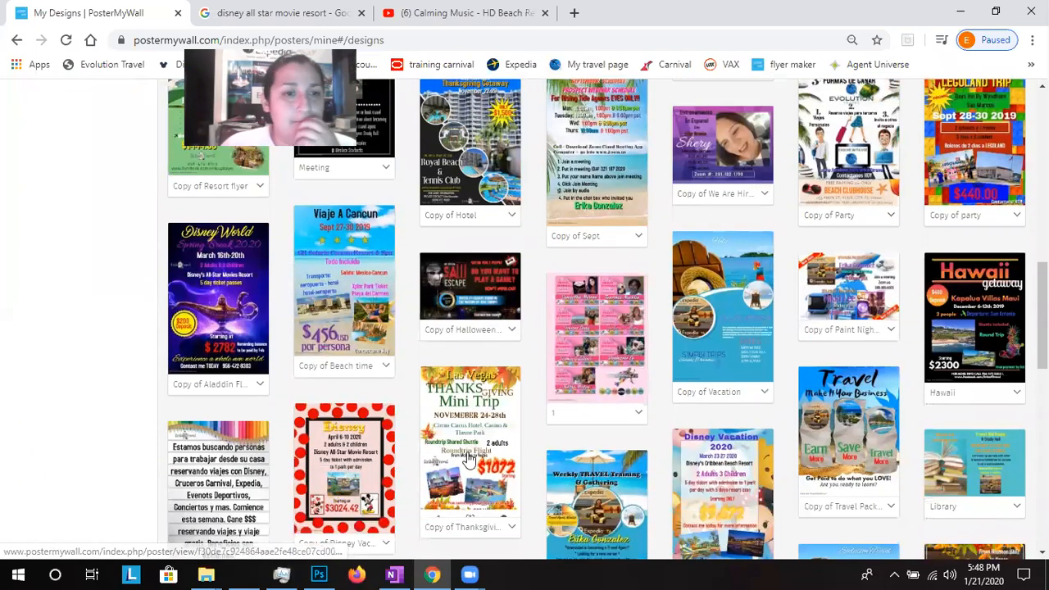
mouse_move(474, 432)
scroll(498, 427, down, 1)
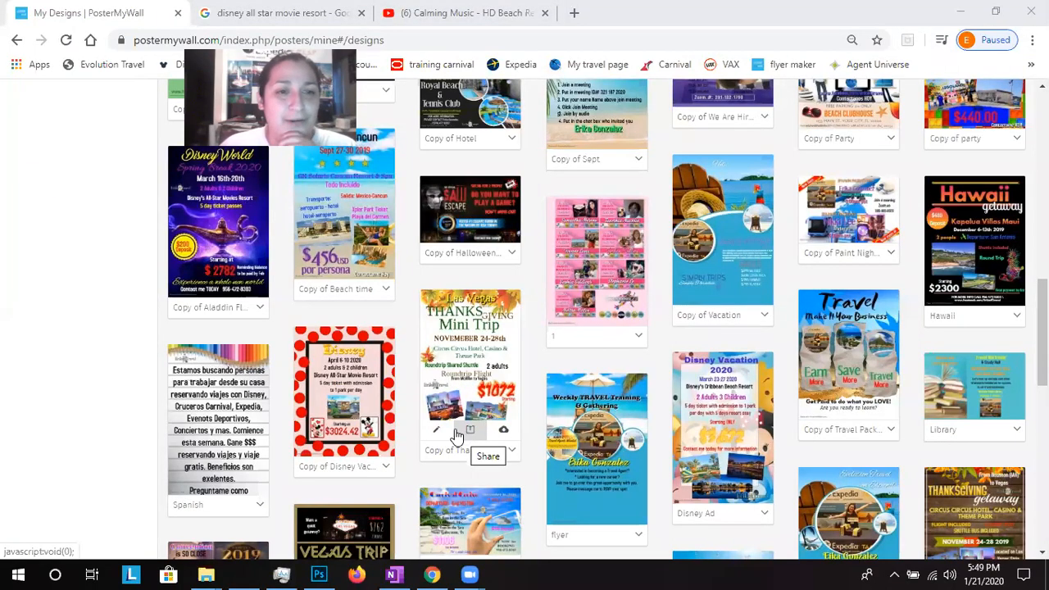
scroll(456, 436, down, 4)
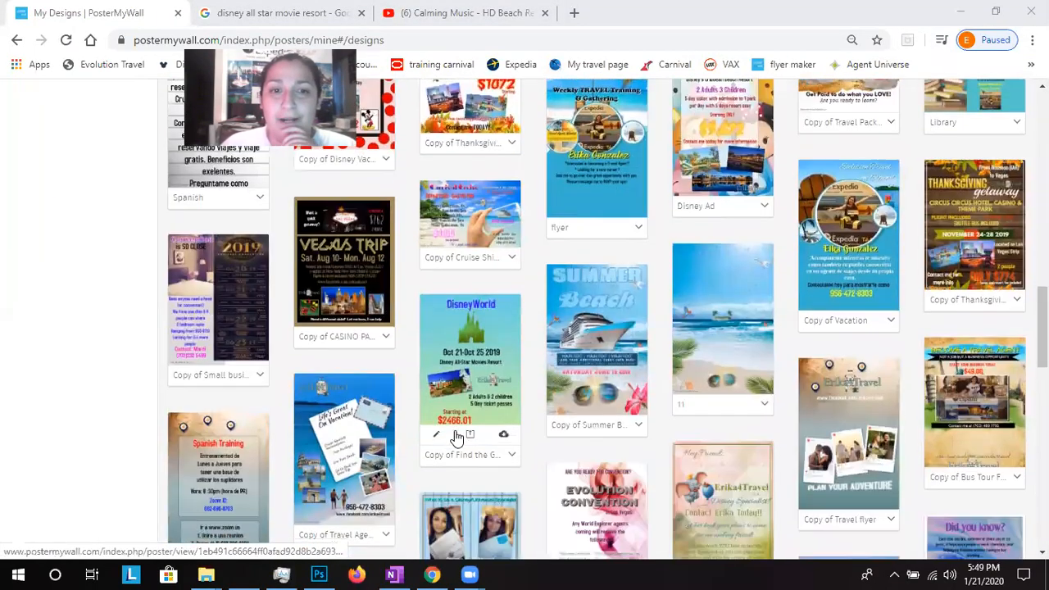
scroll(459, 434, down, 3)
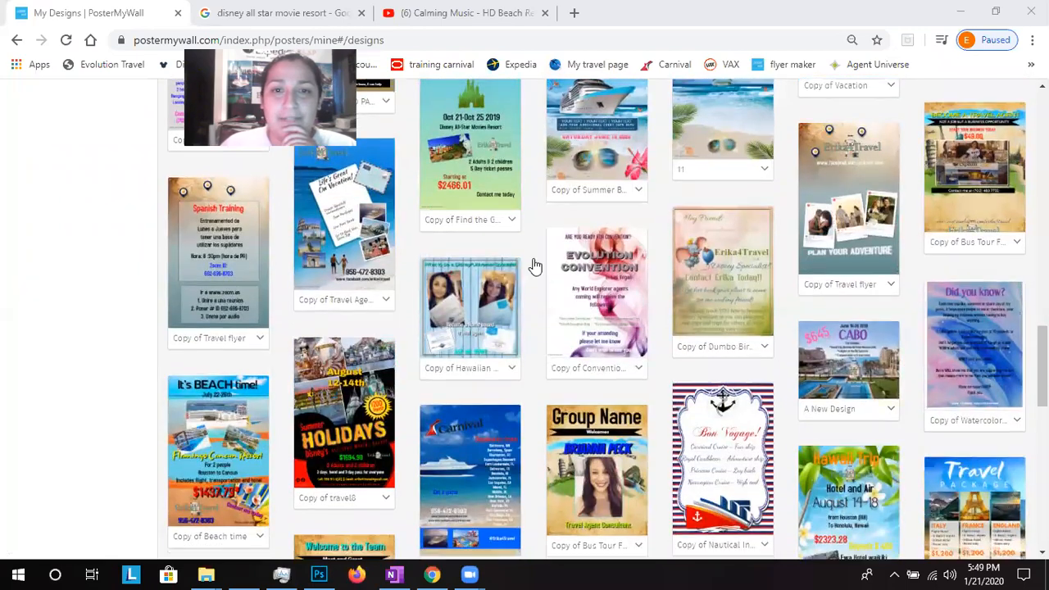
scroll(535, 266, down, 1)
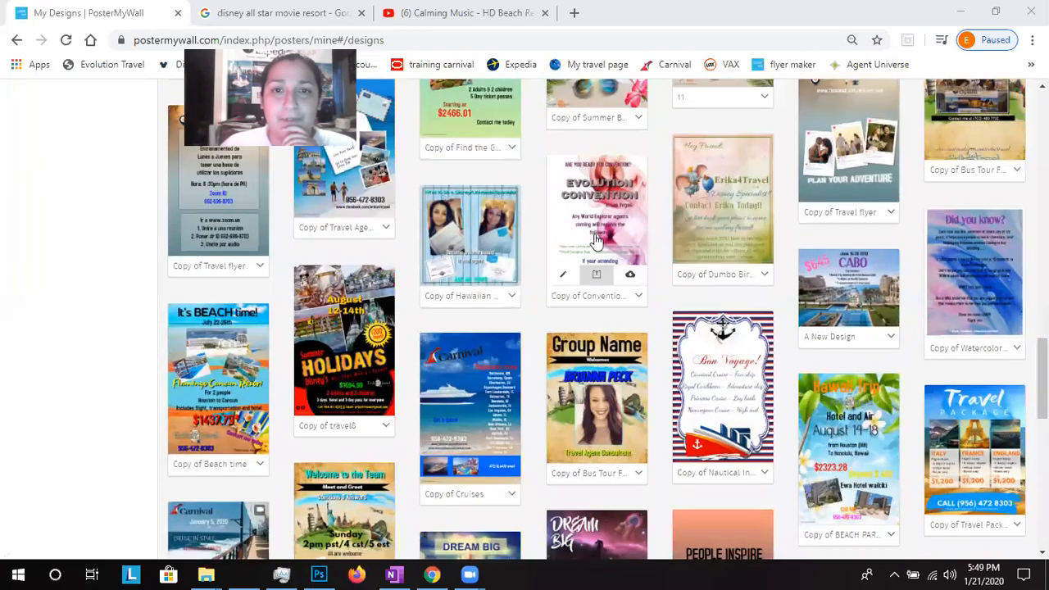
- Open the saved Copy of Dumbo Birthday Invitation design and view the whole flyer
click(693, 194)
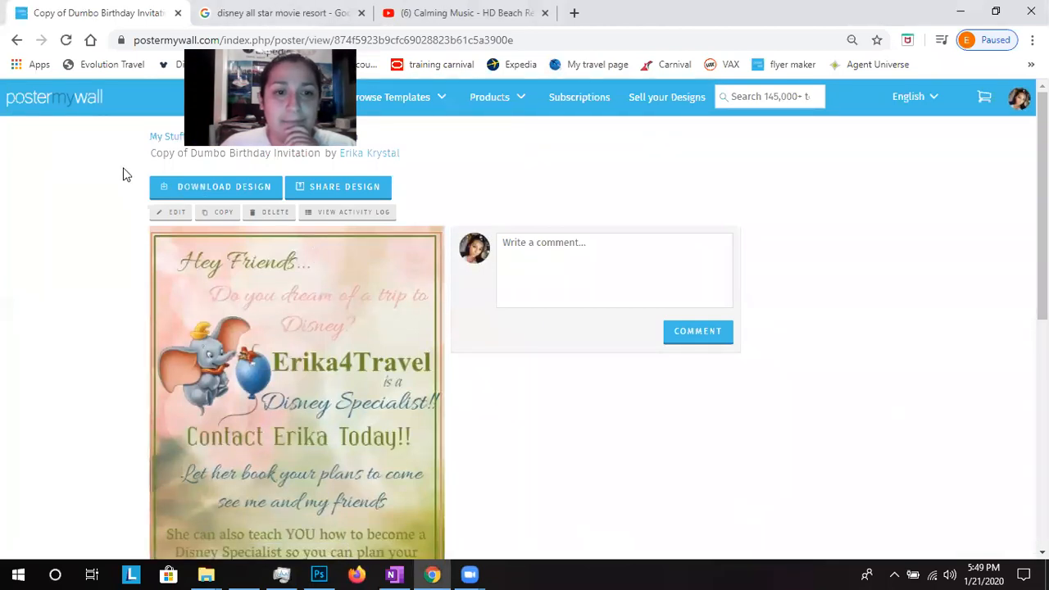
scroll(440, 339, down, 1)
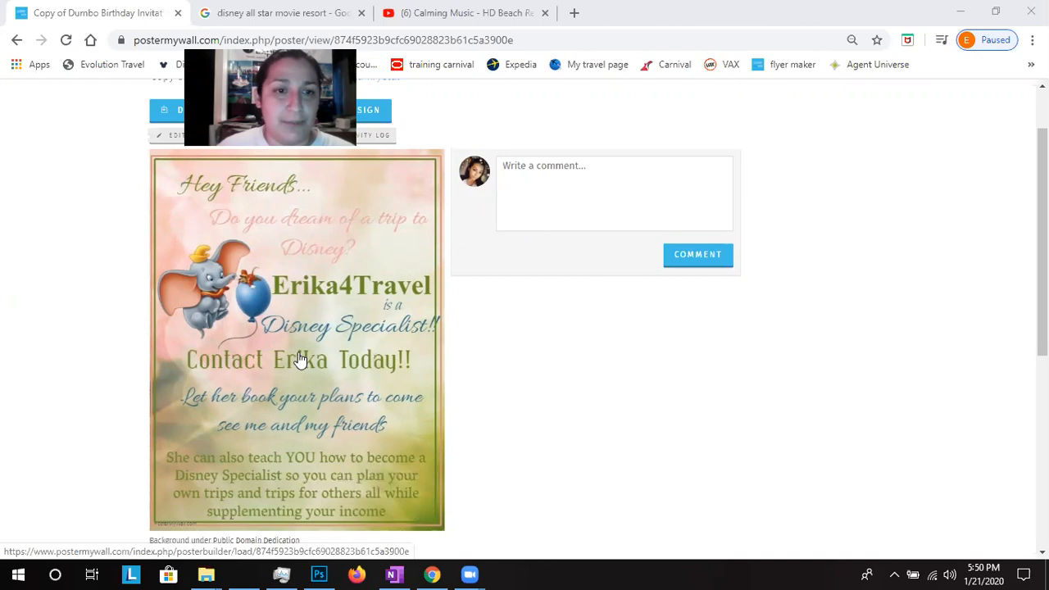
scroll(300, 352, up, 2)
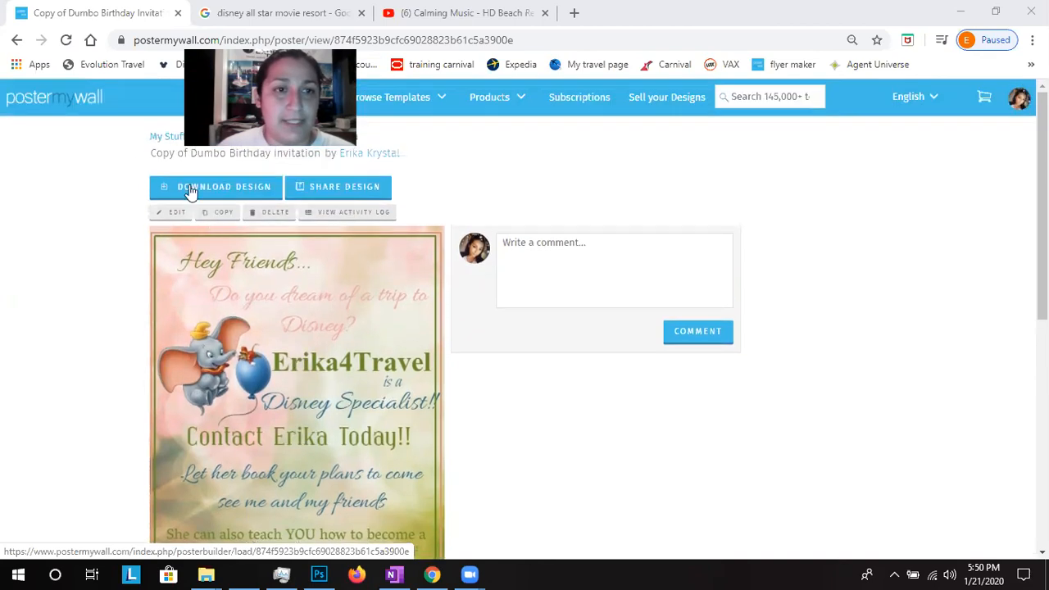
- Go back to the saved designs through the home page and open the Copy of Aladdin Flyer 2019 design
click(80, 111)
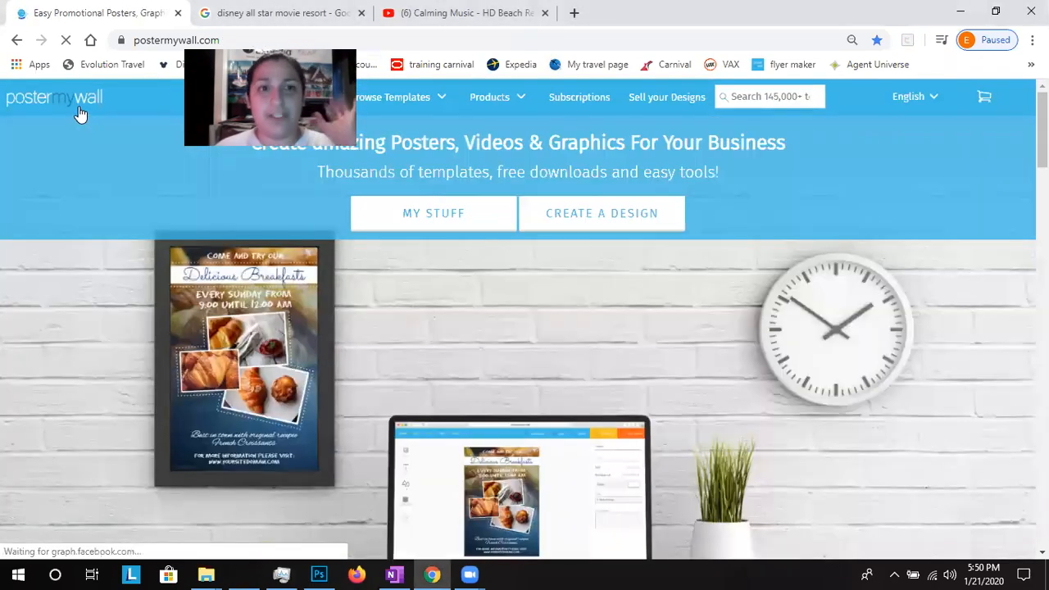
click(423, 218)
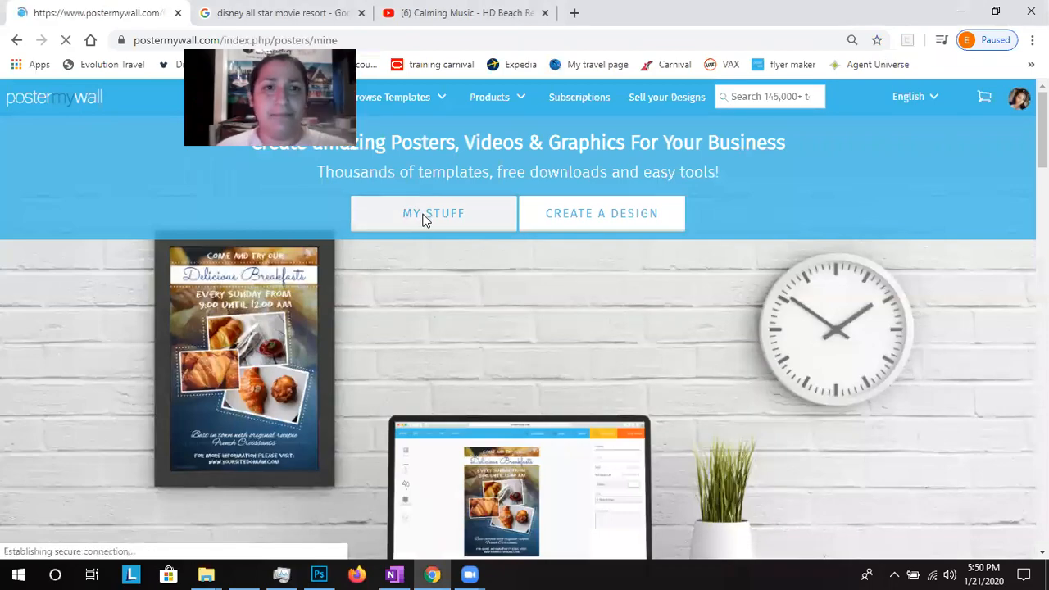
scroll(306, 316, down, 3)
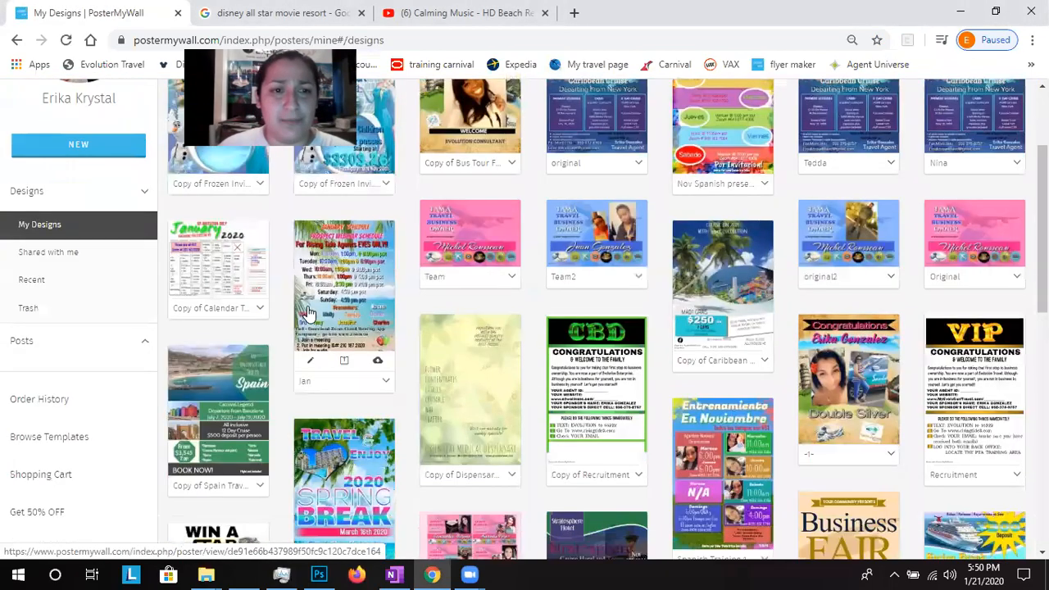
scroll(307, 316, down, 5)
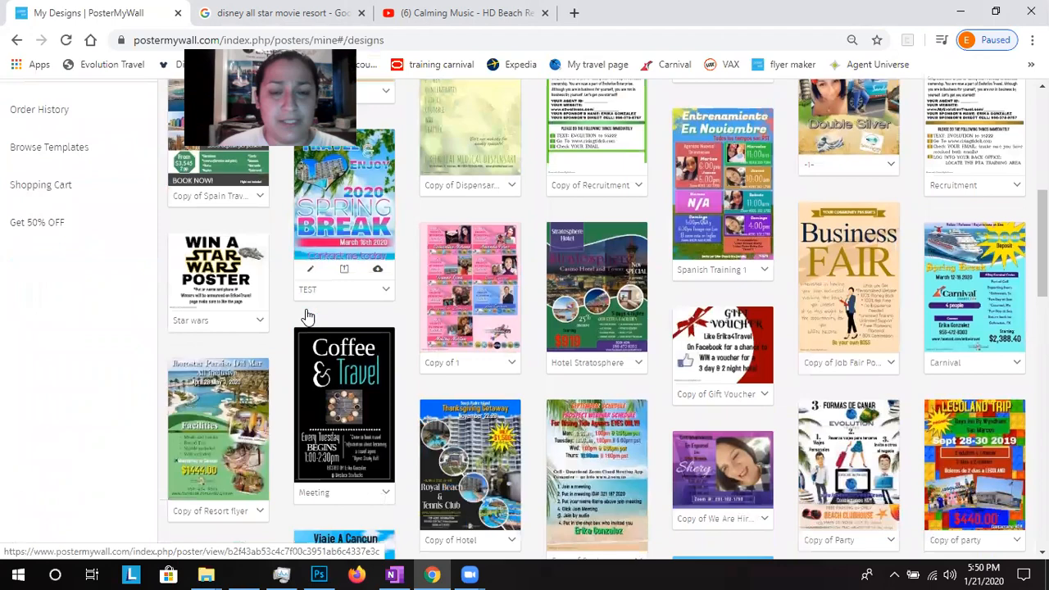
scroll(306, 315, down, 2)
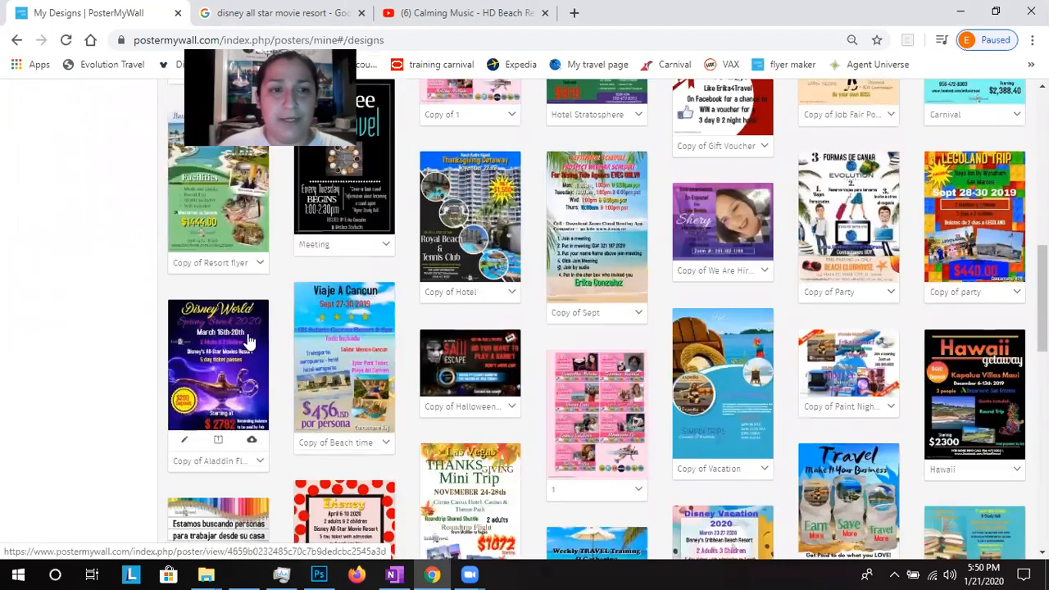
click(250, 340)
- Examine the Aladdin flyer's trip details, logo placement, deposit badge, starting price and contact line
scroll(246, 336, down, 1)
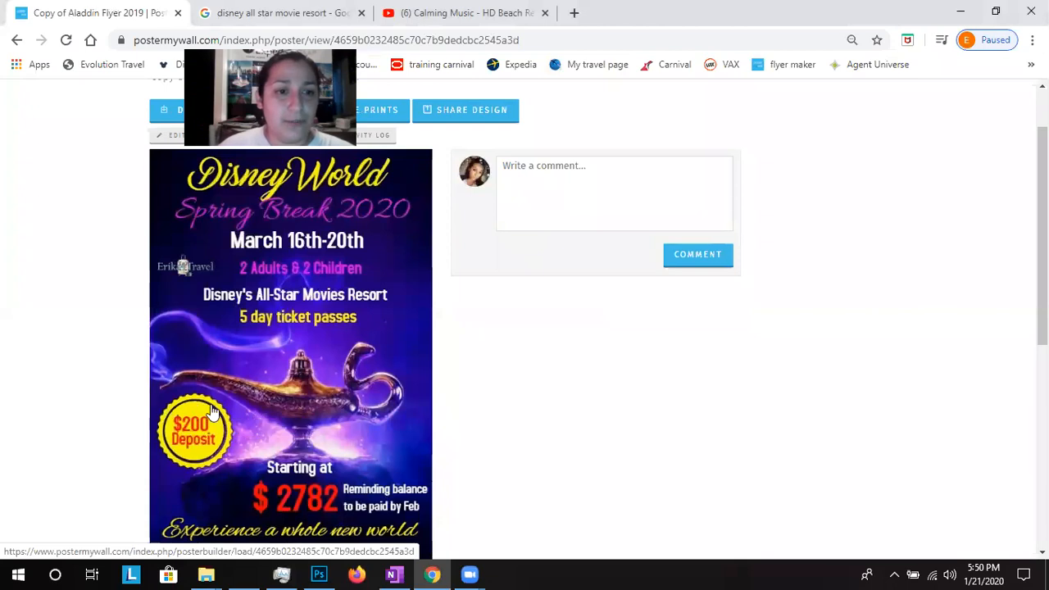
scroll(192, 431, down, 1)
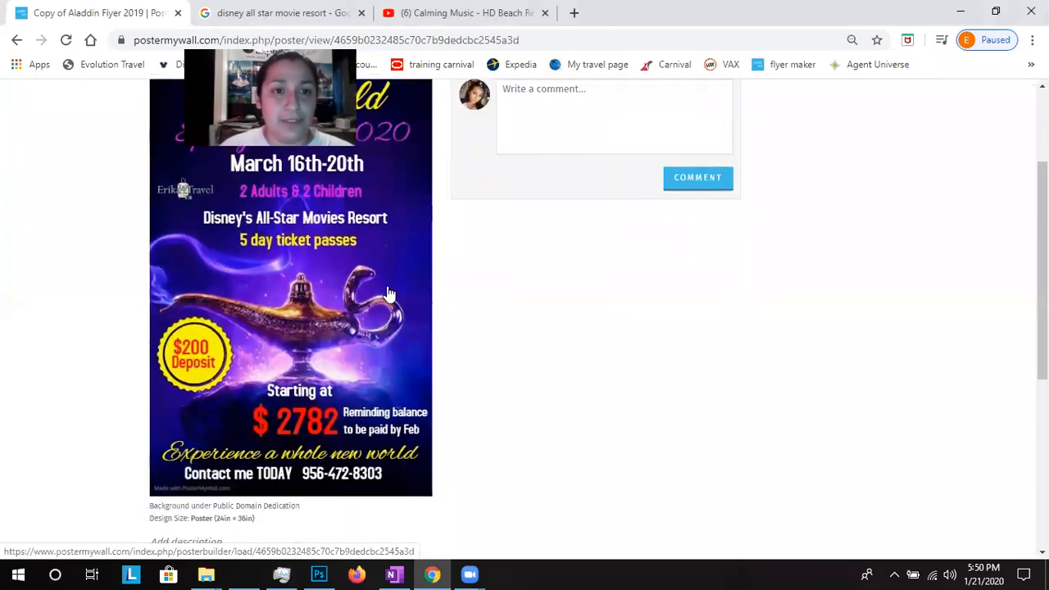
scroll(391, 294, up, 1)
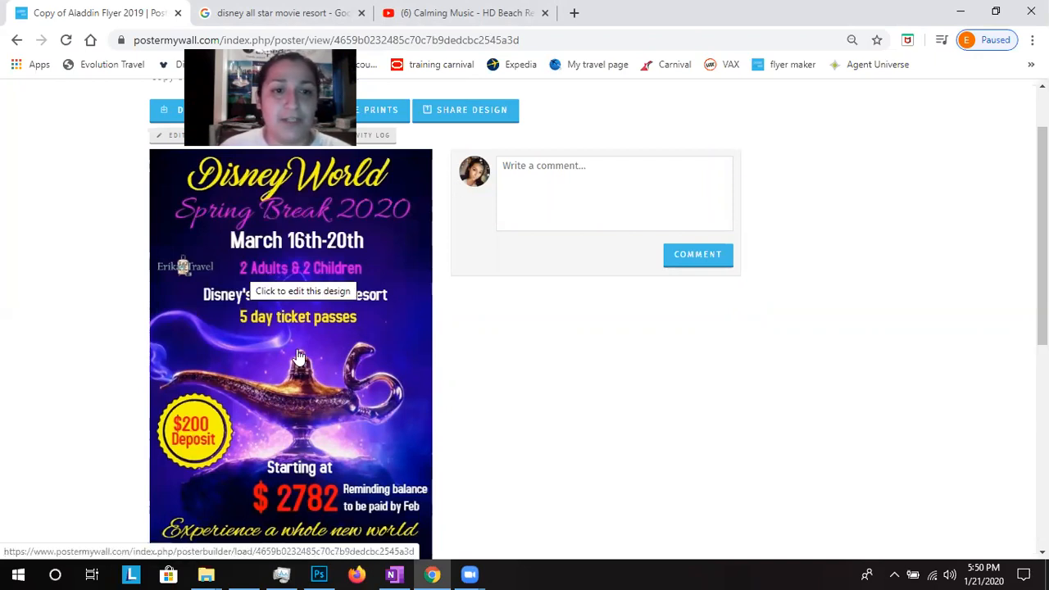
scroll(258, 439, down, 1)
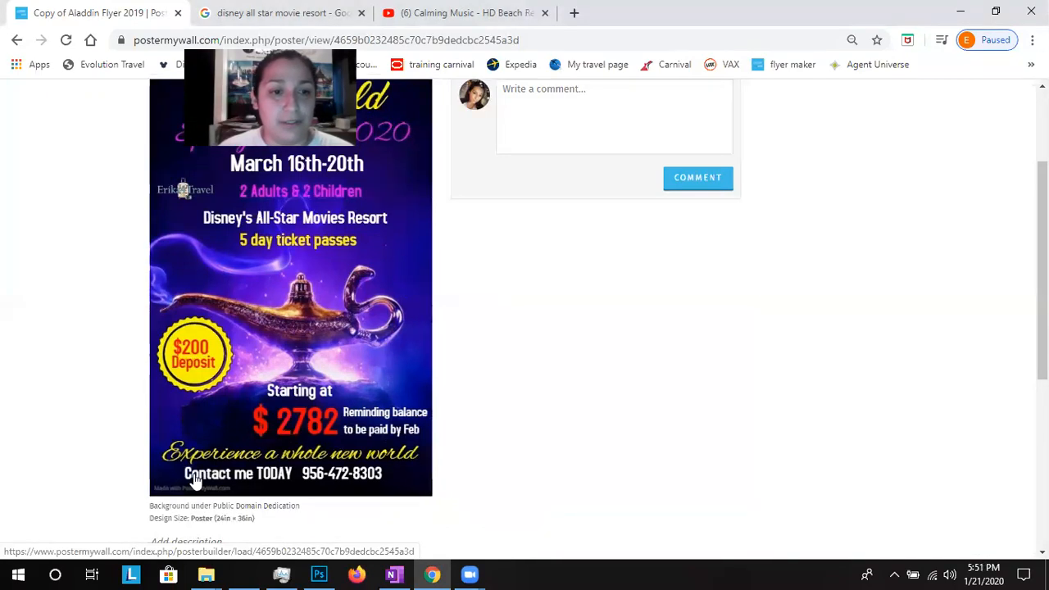
scroll(215, 474, up, 1)
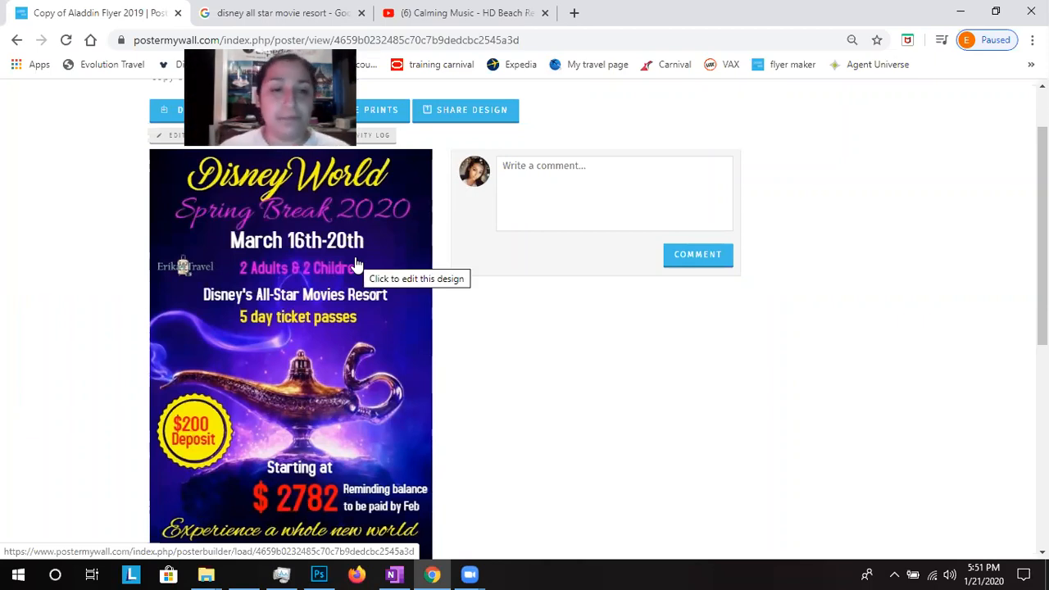
scroll(279, 310, down, 1)
- Leave the Aladdin flyer for the home page and reopen My Stuff to browse the most recent saved designs
scroll(238, 270, up, 3)
click(55, 100)
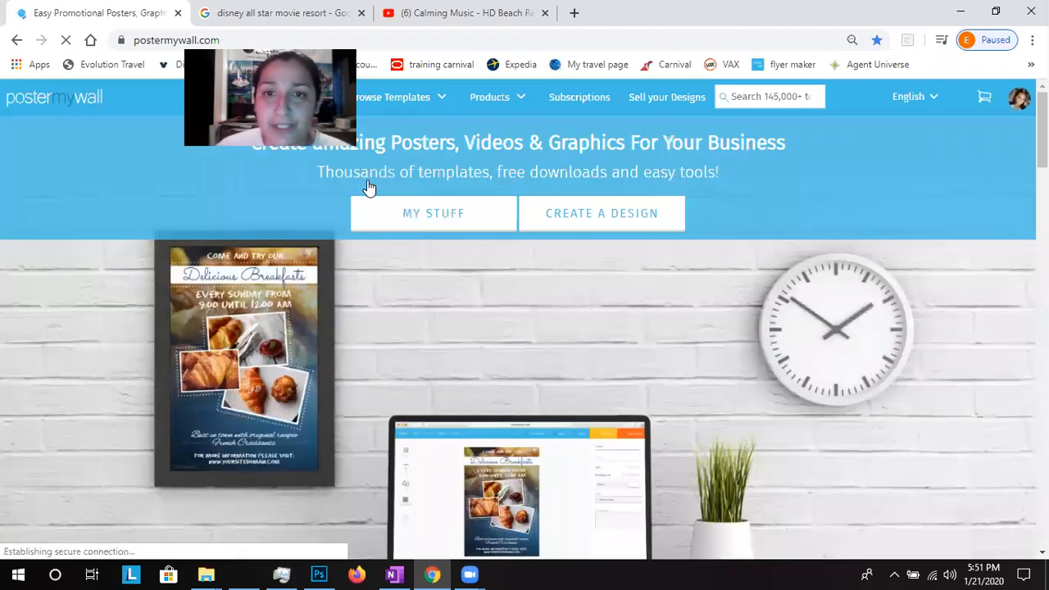
click(379, 219)
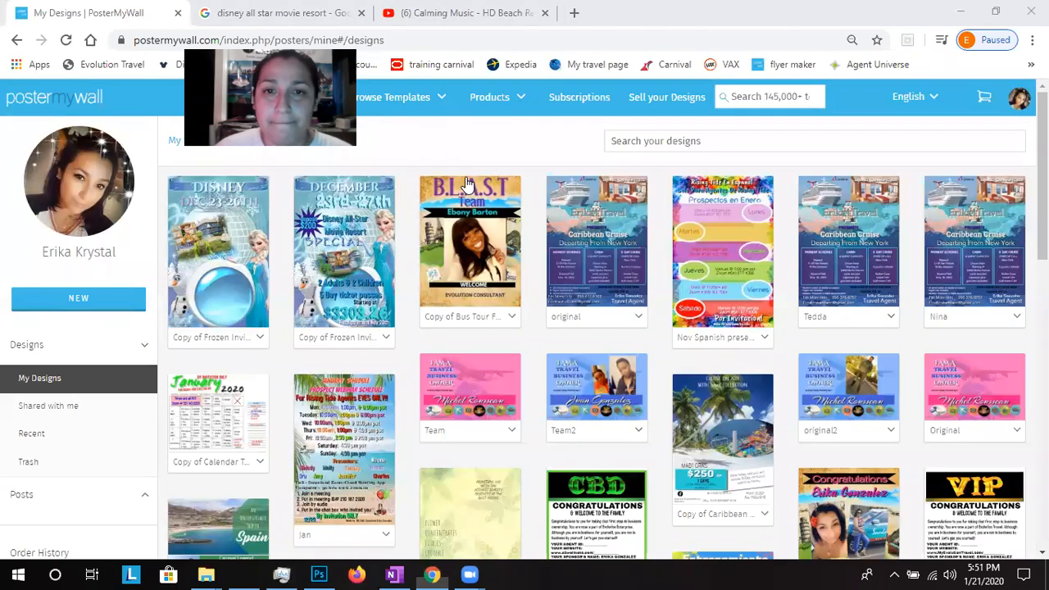
scroll(465, 182, down, 1)
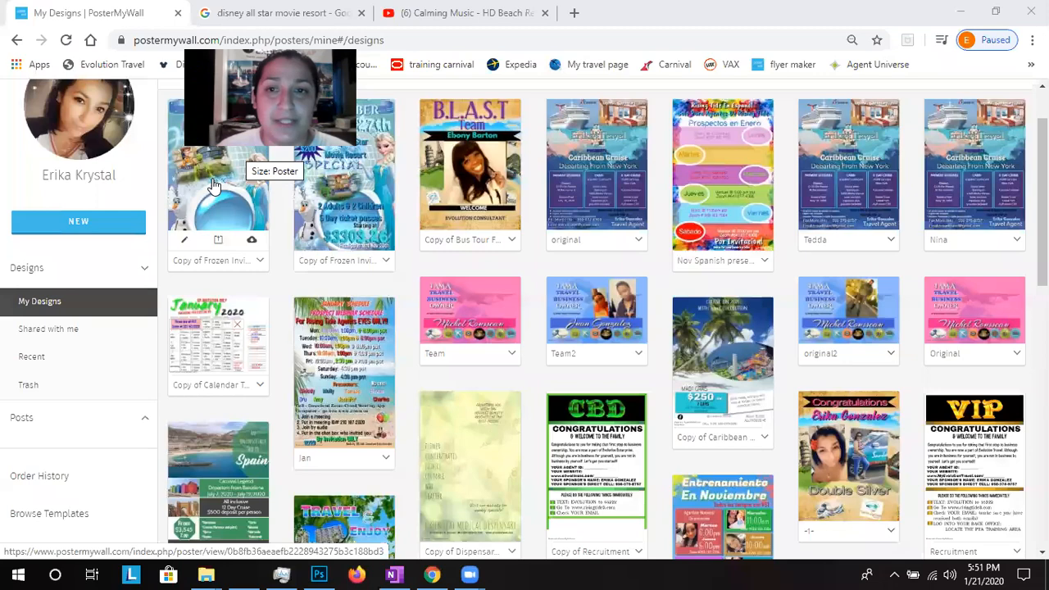
scroll(336, 188, down, 1)
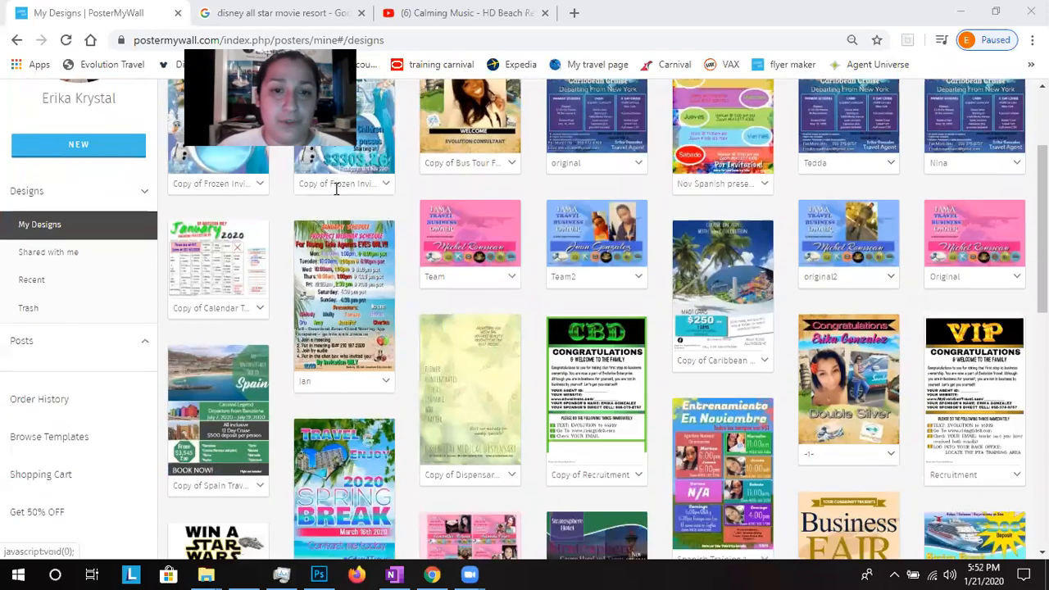
- Open the saved Meeting design and view the whole Coffee & Travel flyer, including its schedule and host line
scroll(336, 189, down, 3)
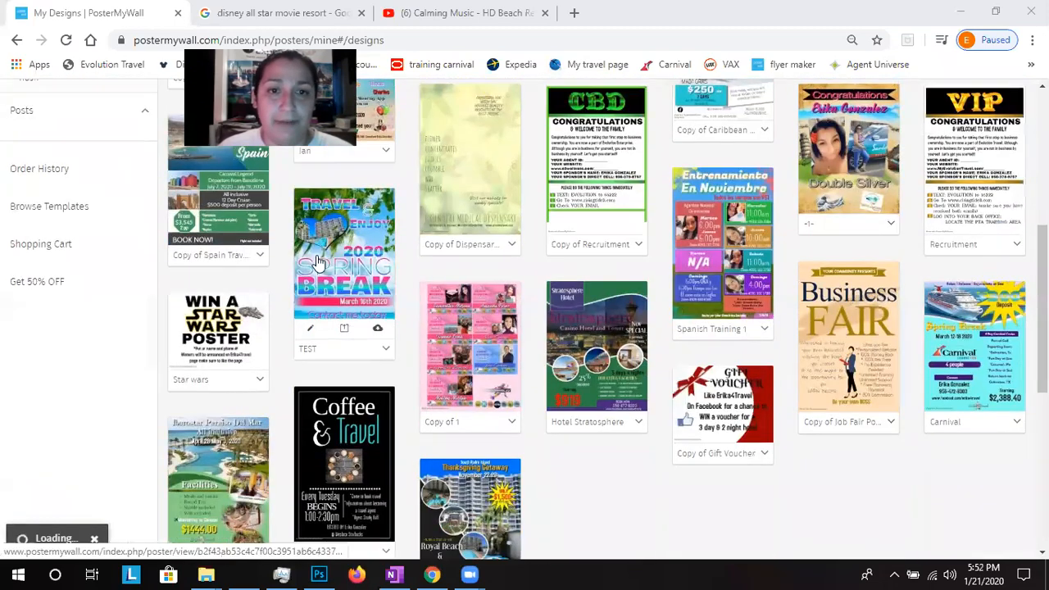
scroll(322, 319, down, 1)
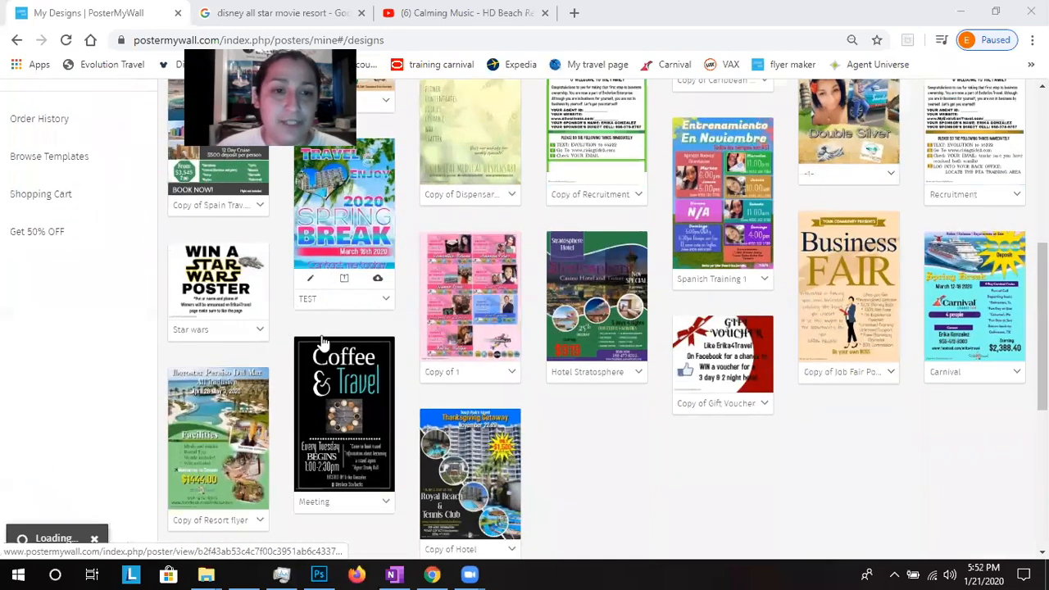
scroll(328, 328, down, 1)
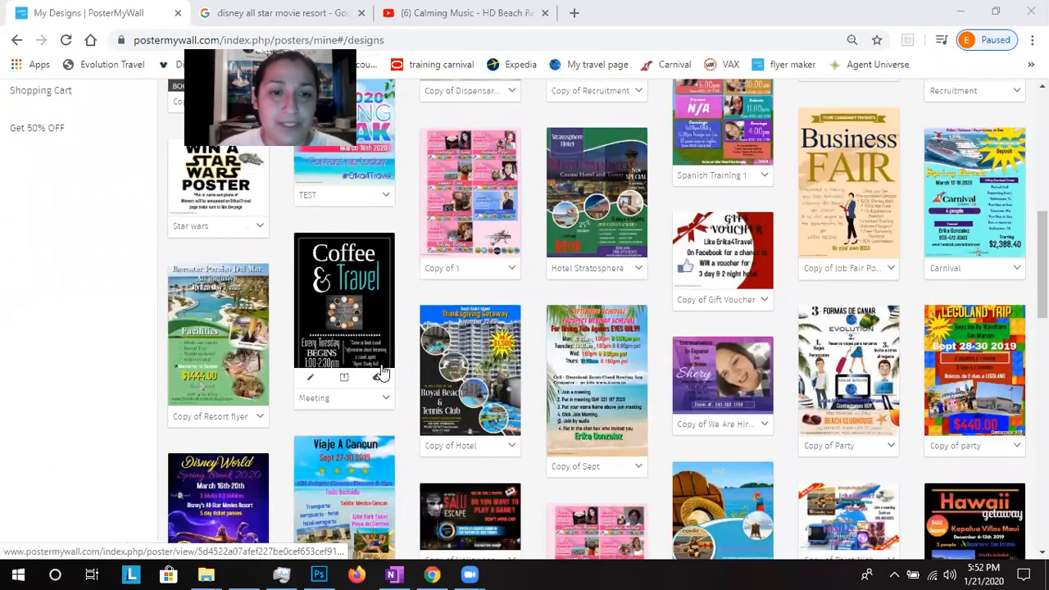
click(344, 332)
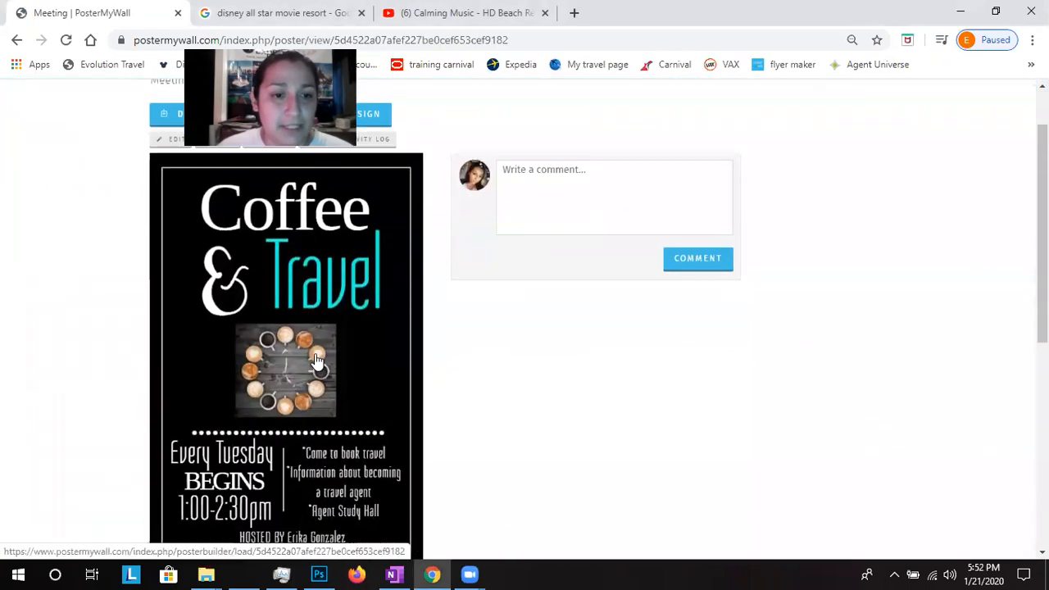
scroll(317, 361, down, 1)
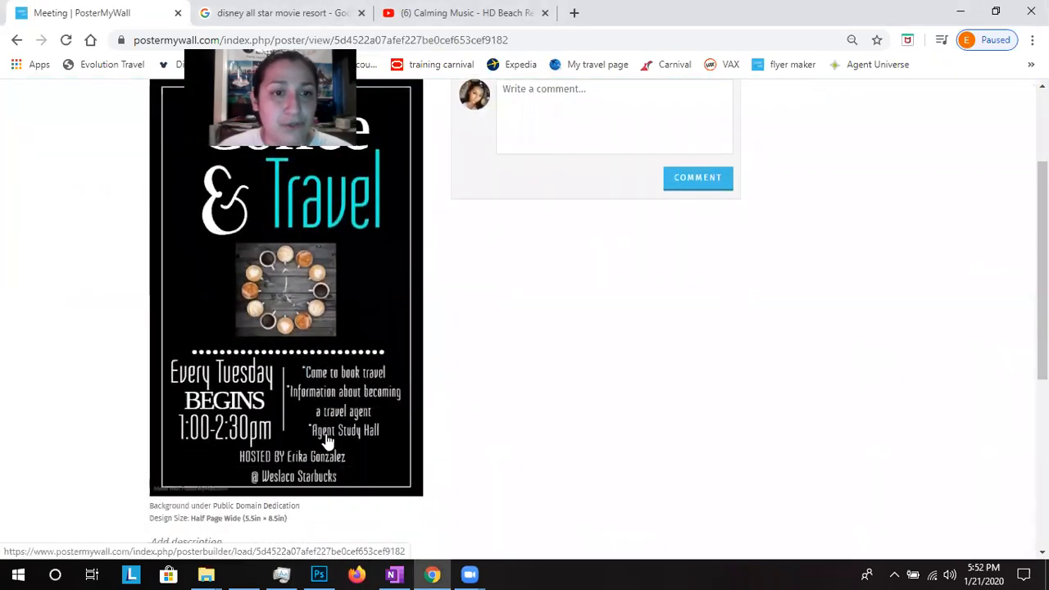
scroll(220, 293, up, 2)
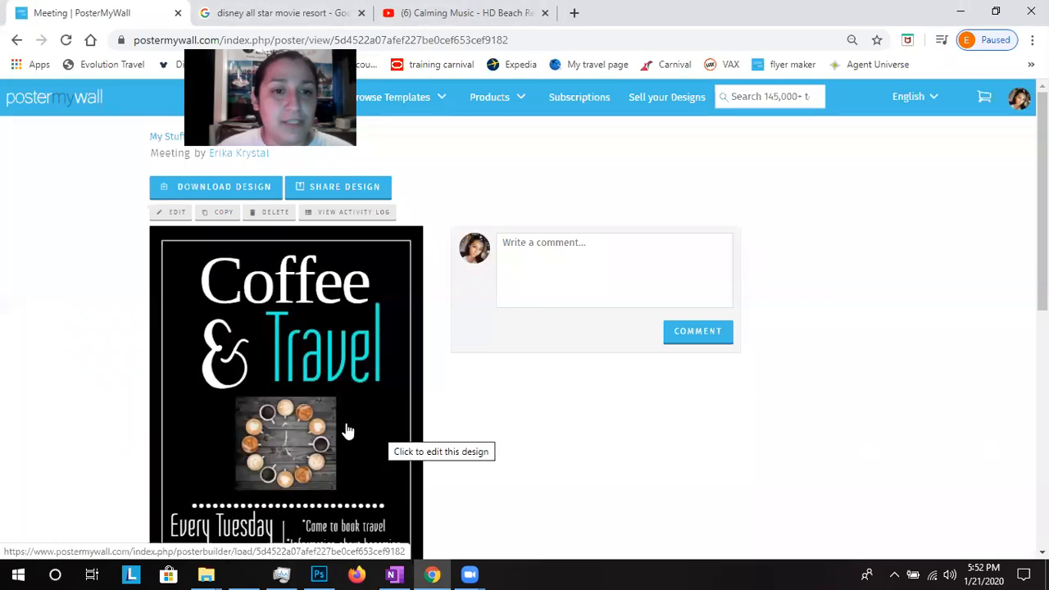
scroll(348, 432, down, 1)
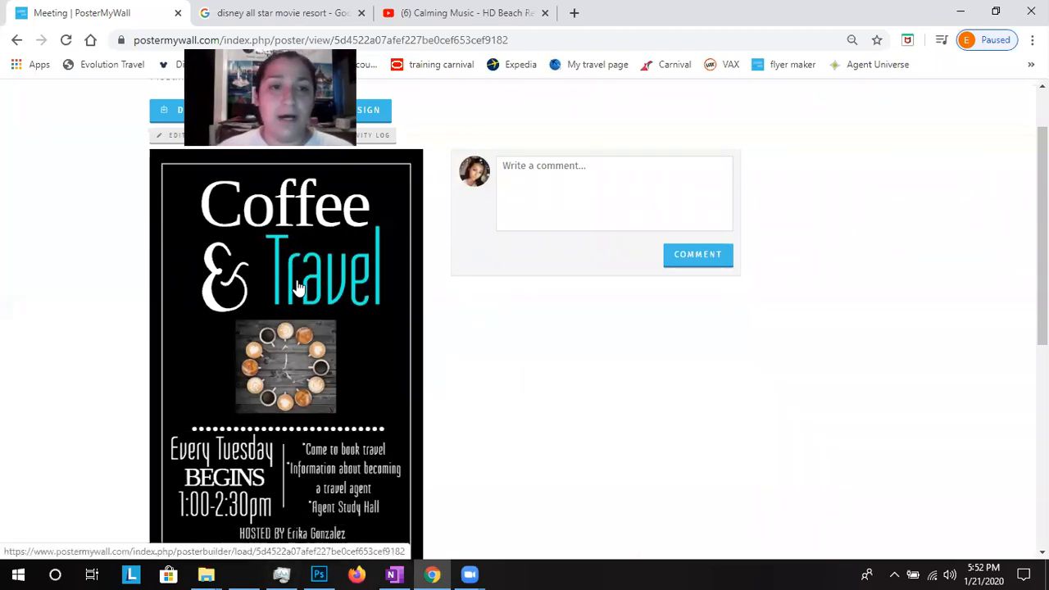
scroll(353, 394, up, 1)
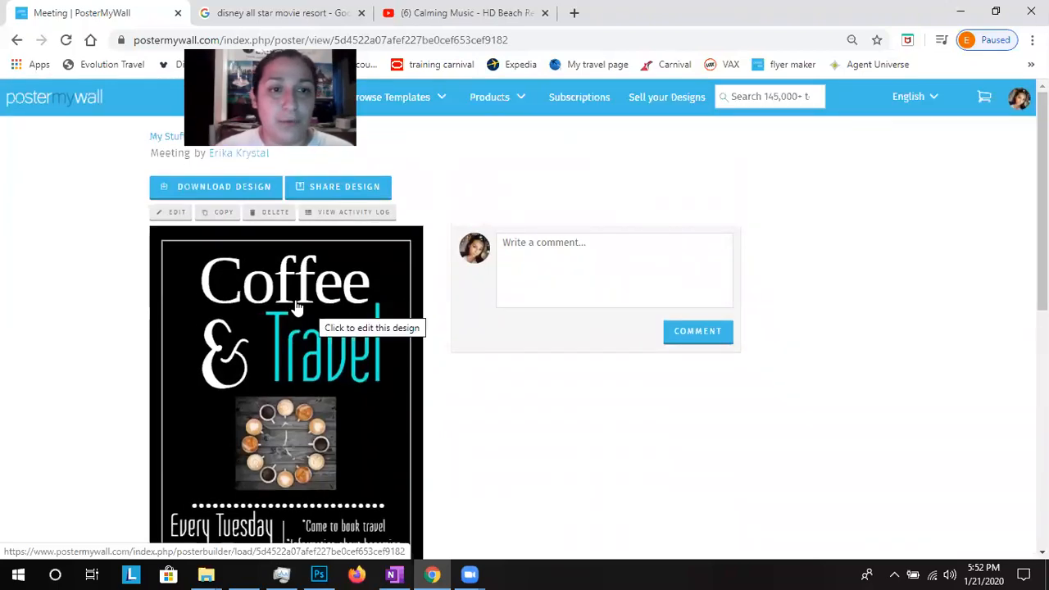
- Go back to the saved designs through the home page and open the Hawaii design to view the whole getaway flyer
click(77, 101)
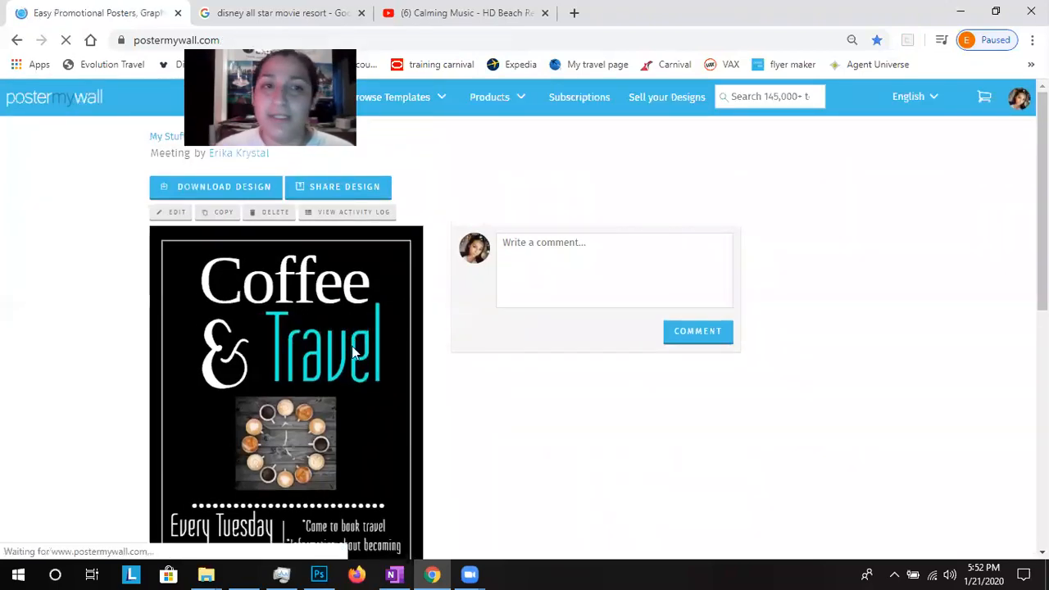
click(405, 212)
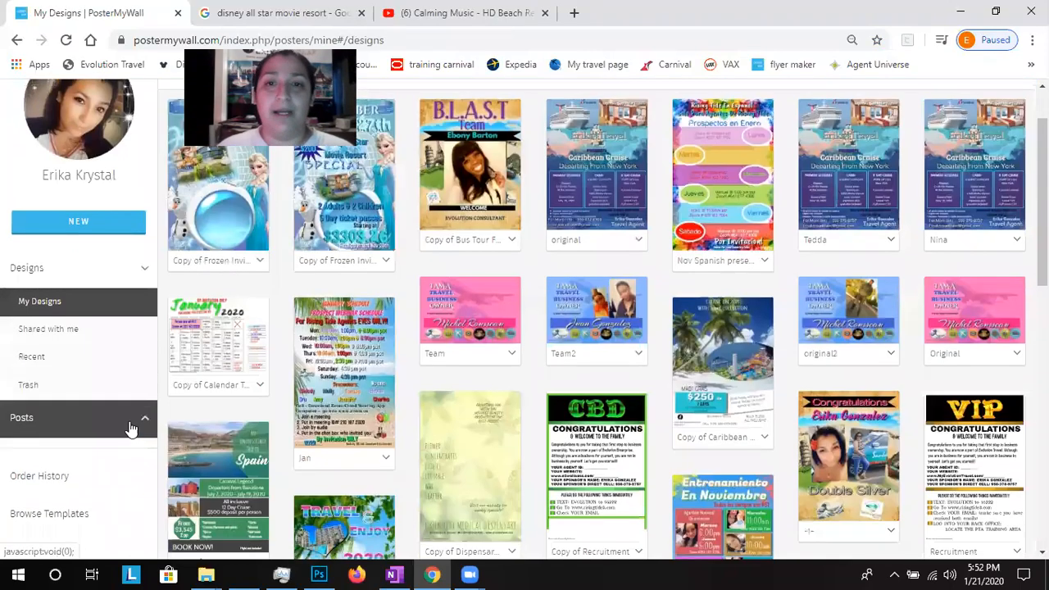
mouse_move(215, 364)
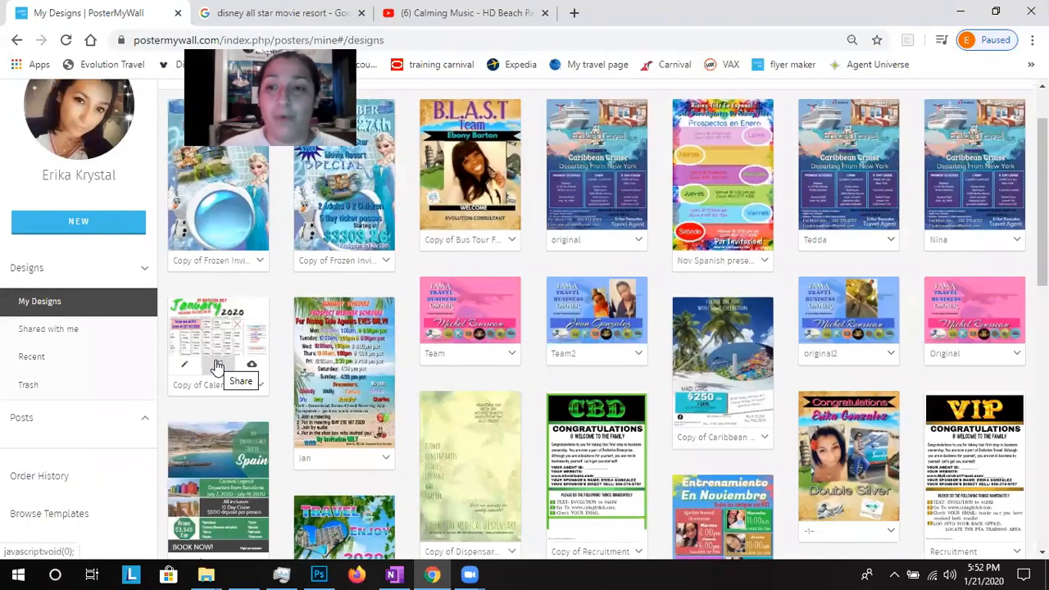
scroll(354, 383, down, 1)
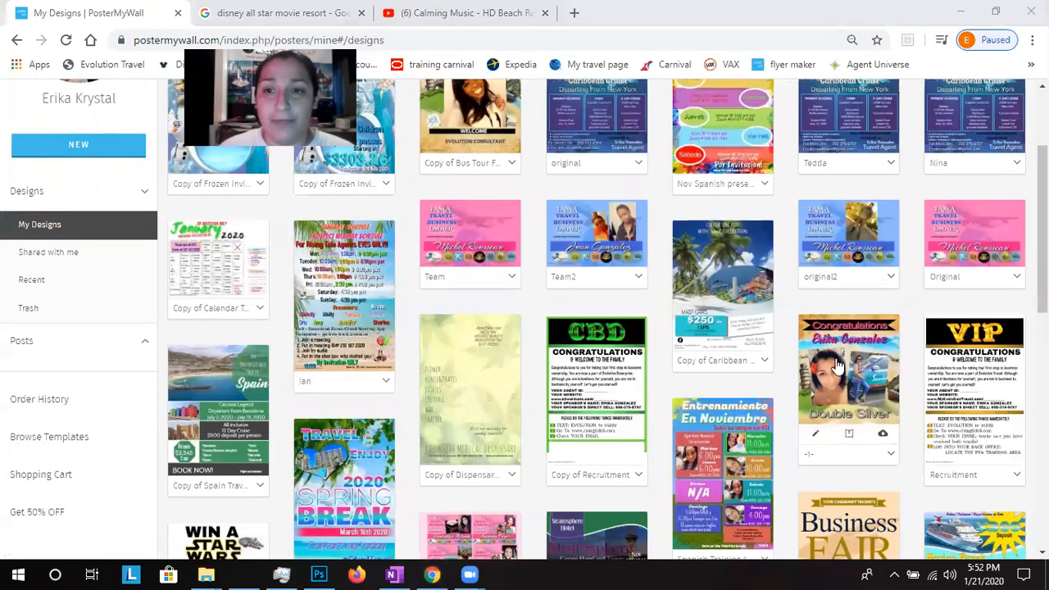
scroll(828, 353, down, 1)
scroll(740, 392, down, 1)
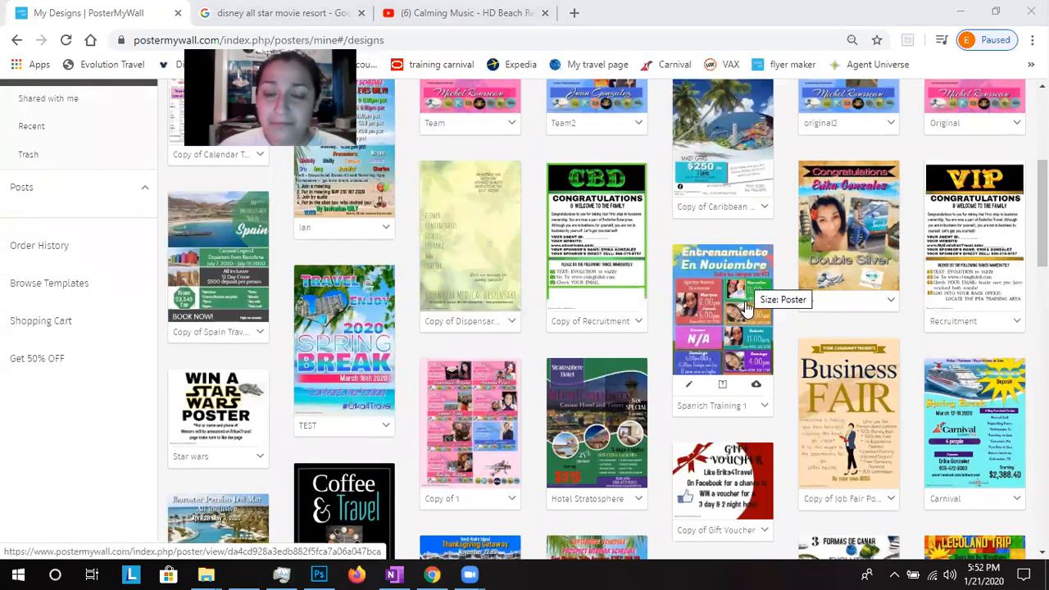
scroll(746, 307, down, 1)
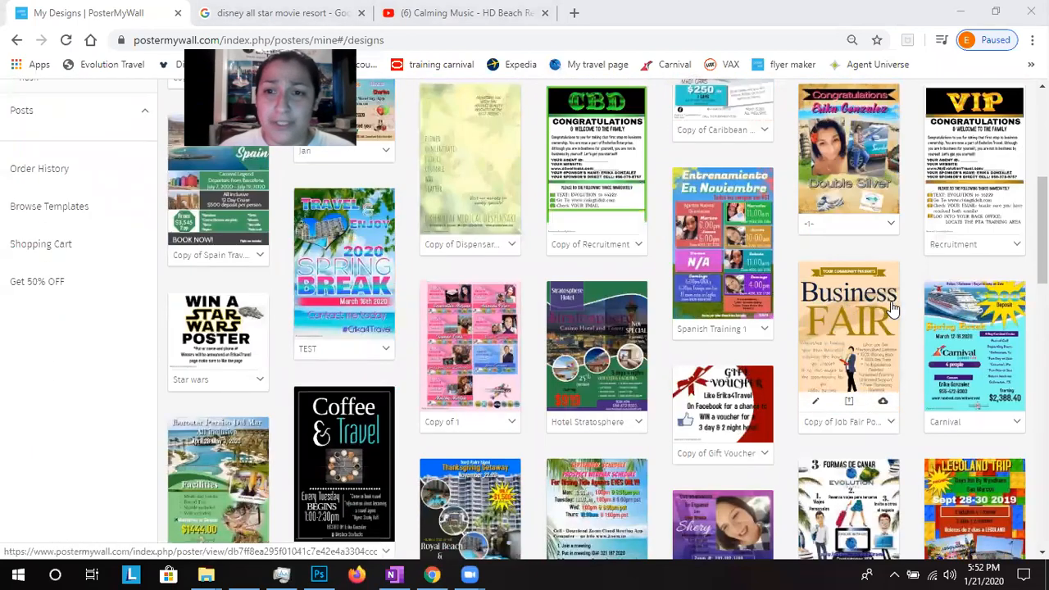
scroll(873, 332, down, 2)
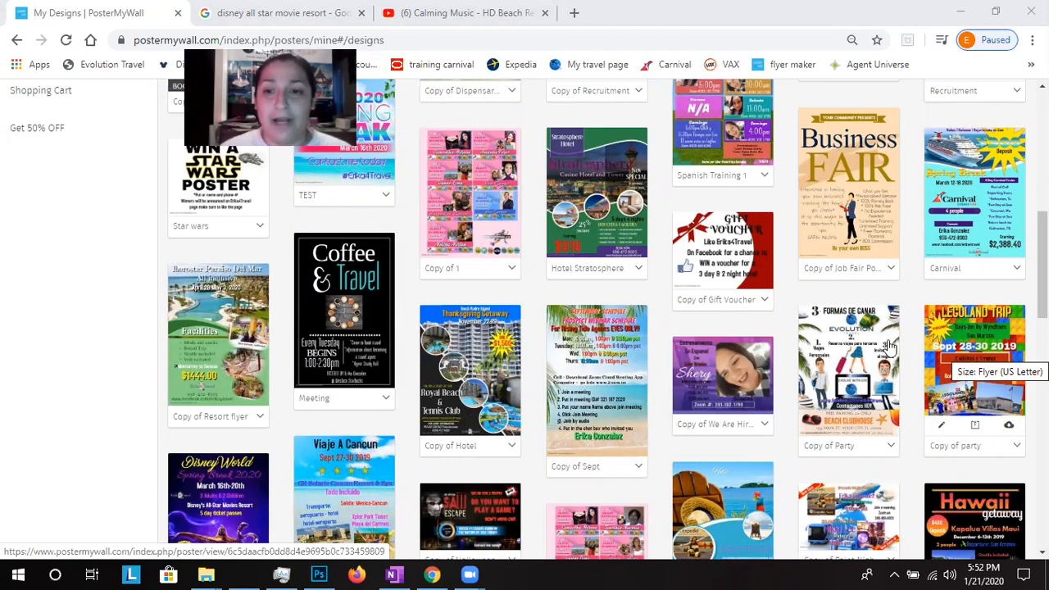
scroll(968, 344, down, 2)
click(960, 373)
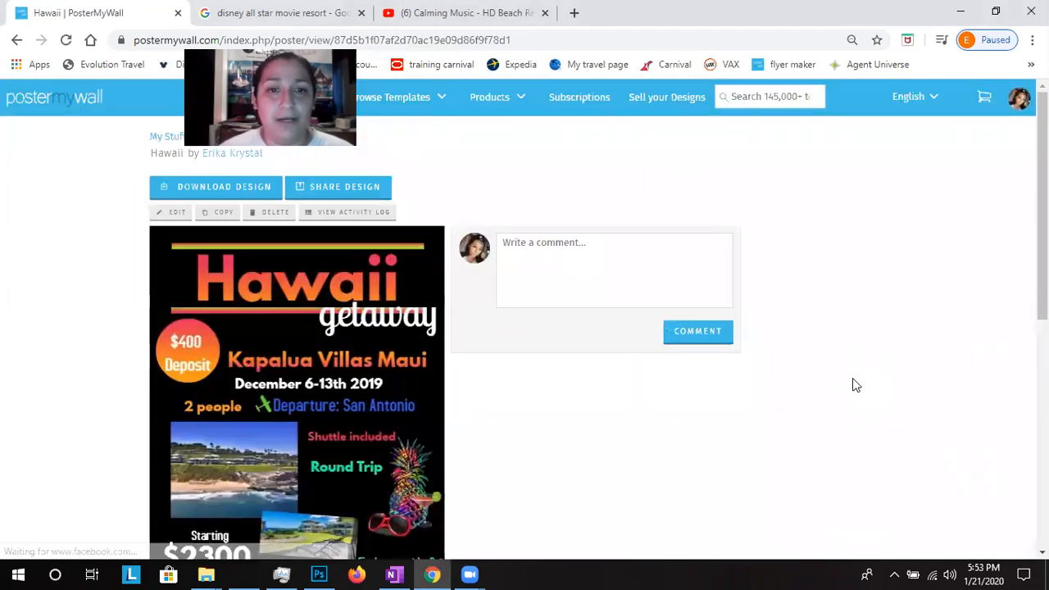
scroll(432, 270, down, 1)
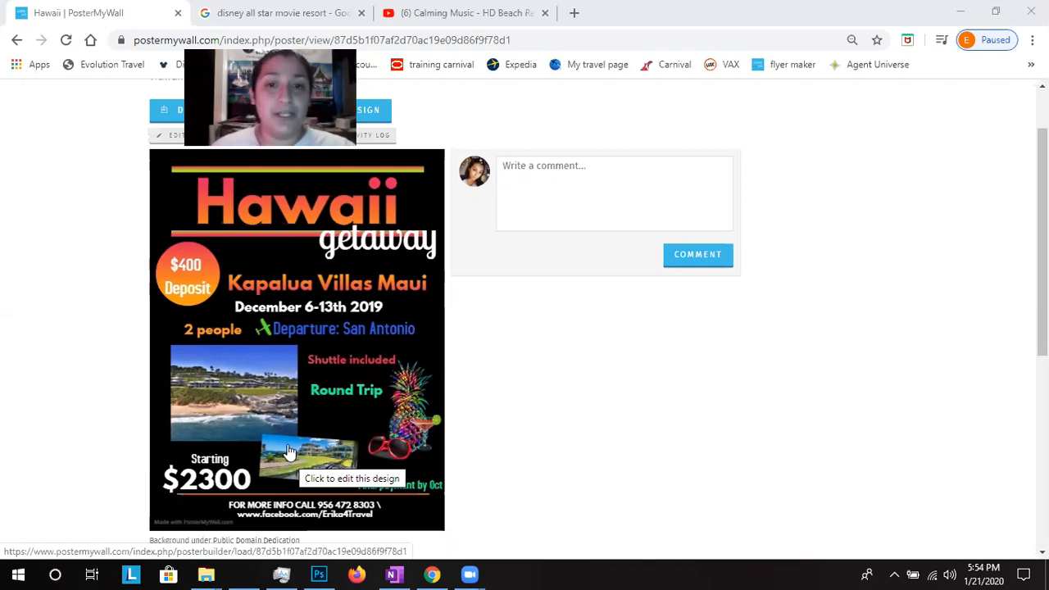
- Open Facebook in a new browser tab and go to the business page link in the travel agent profile's intro
click(574, 12)
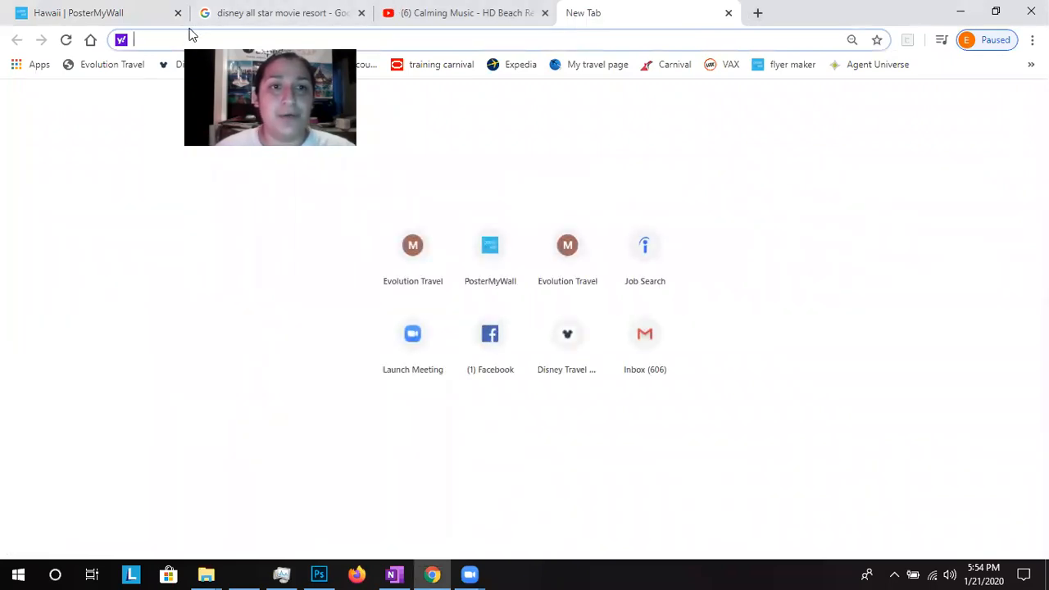
text(facebook)
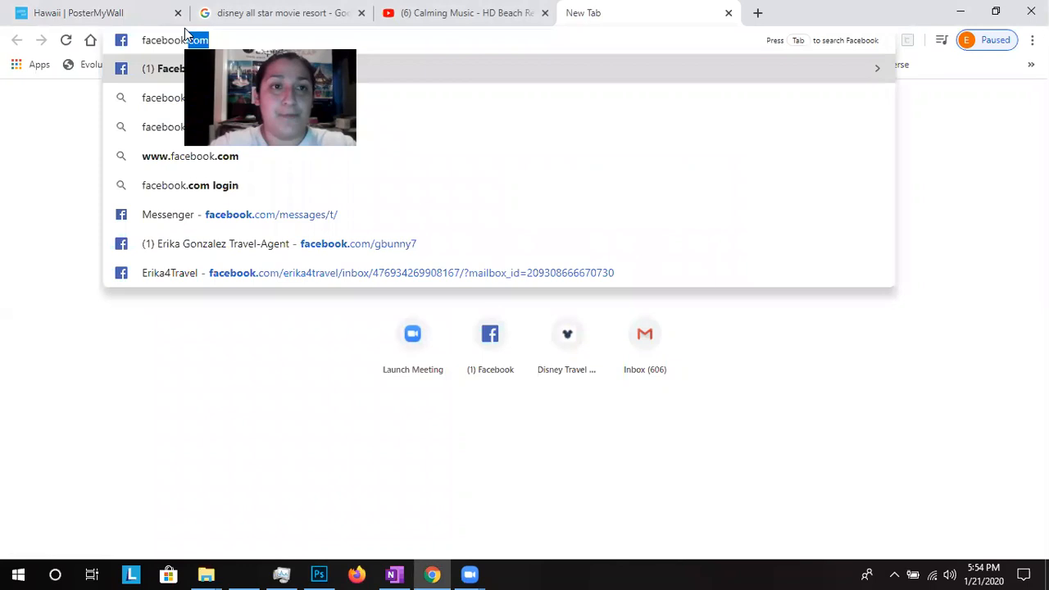
key(Return)
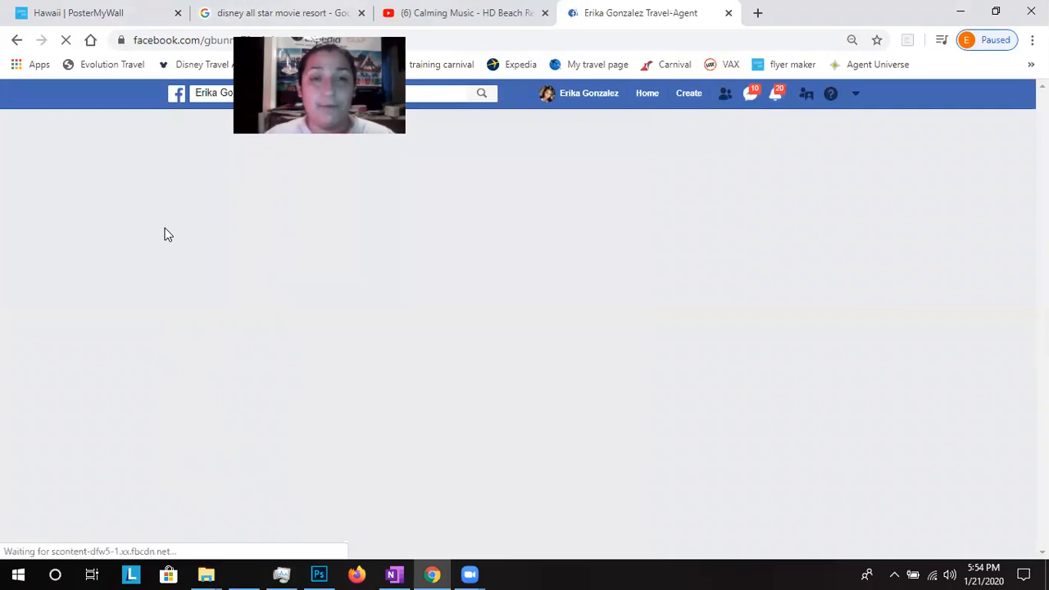
scroll(280, 380, down, 2)
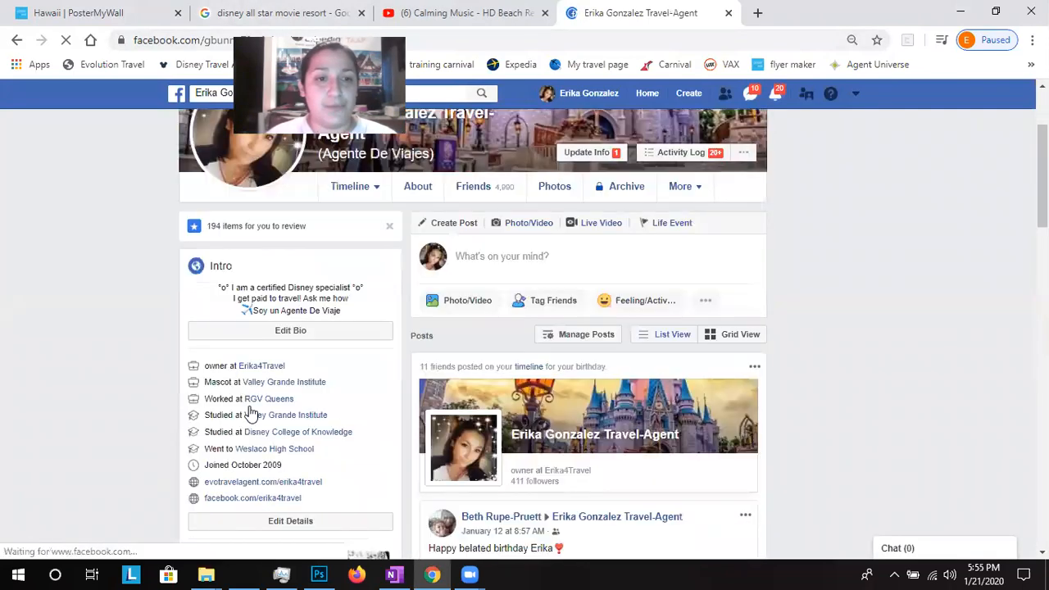
click(251, 368)
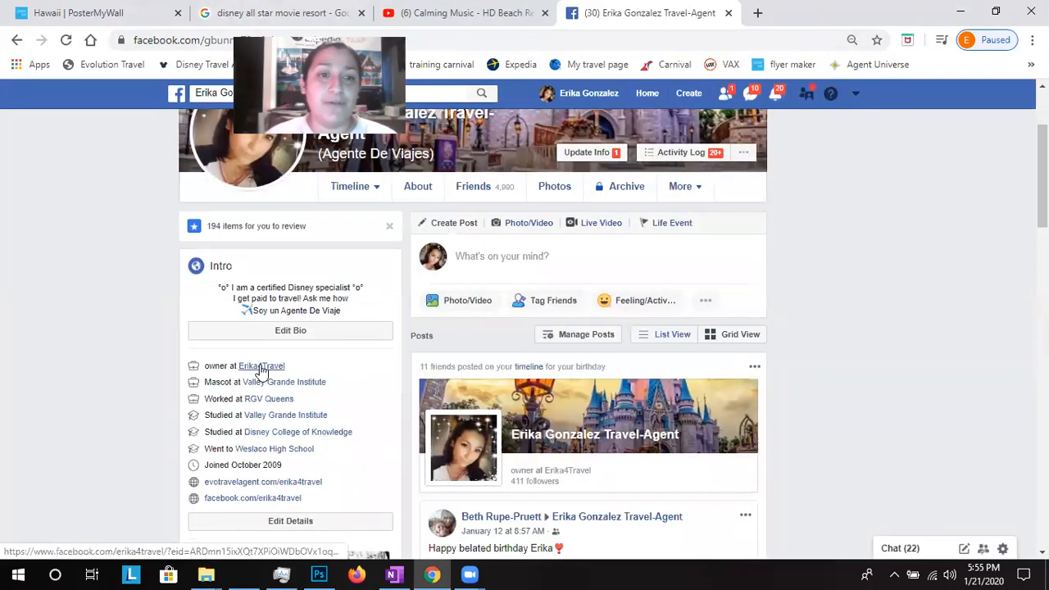
mouse_move(261, 369)
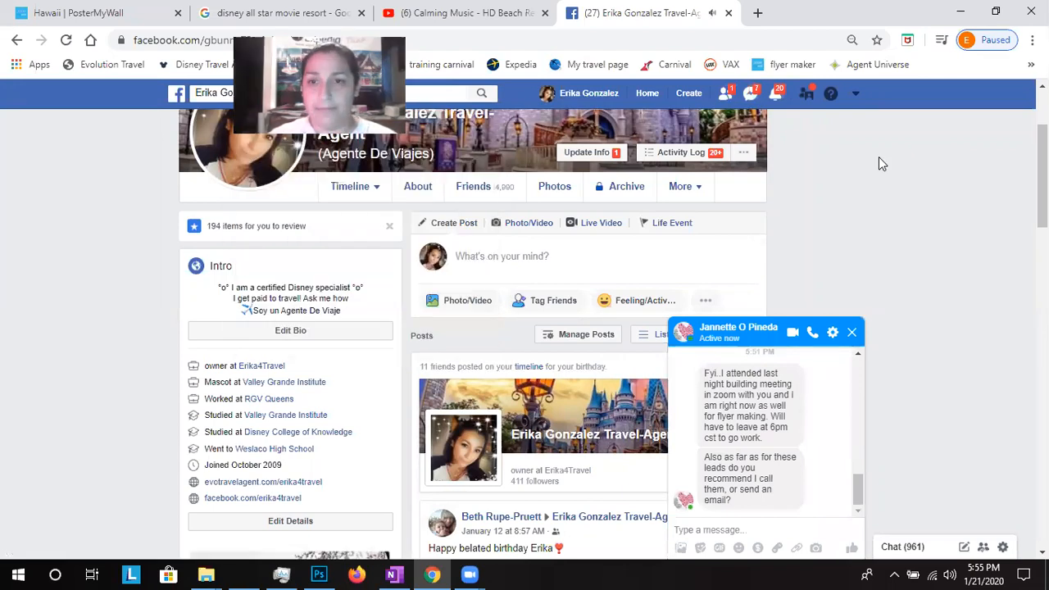
- Close the incoming chat and look over the profile's business page preview, photos, friends and timeline posts
click(852, 332)
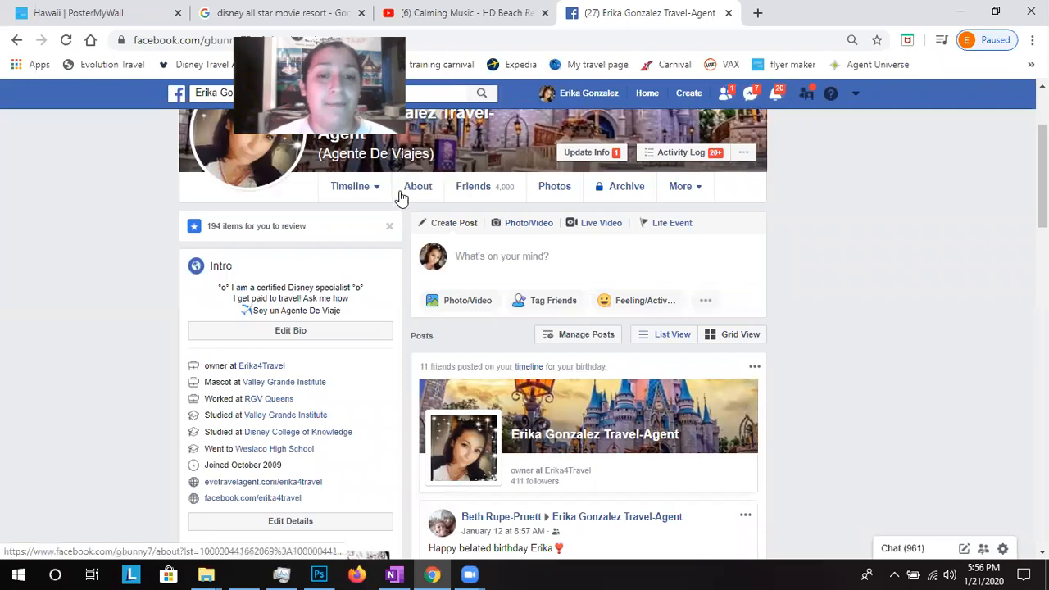
scroll(398, 205, down, 2)
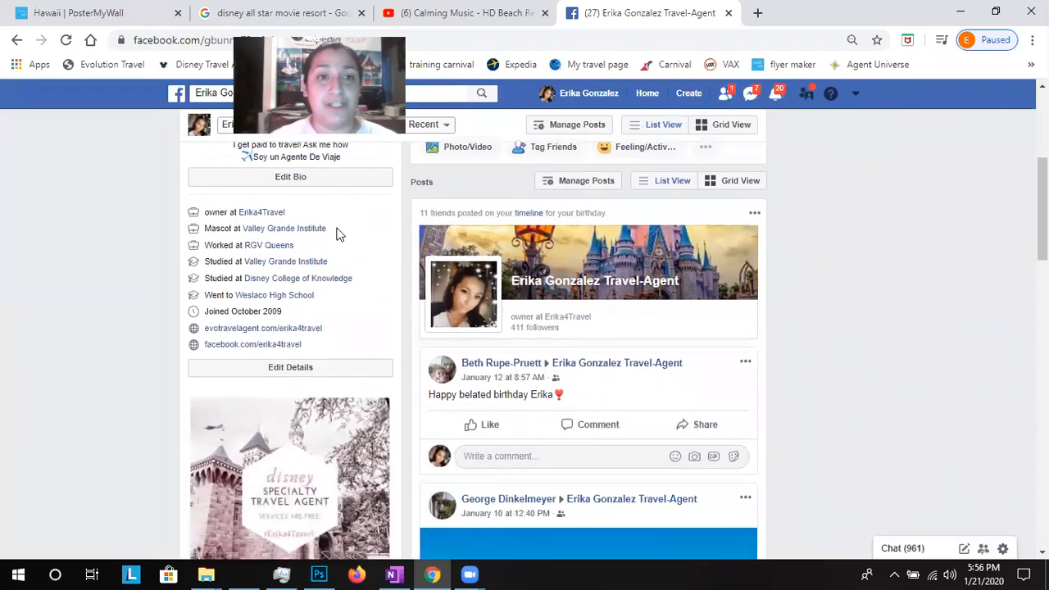
scroll(332, 240, up, 1)
scroll(324, 246, down, 1)
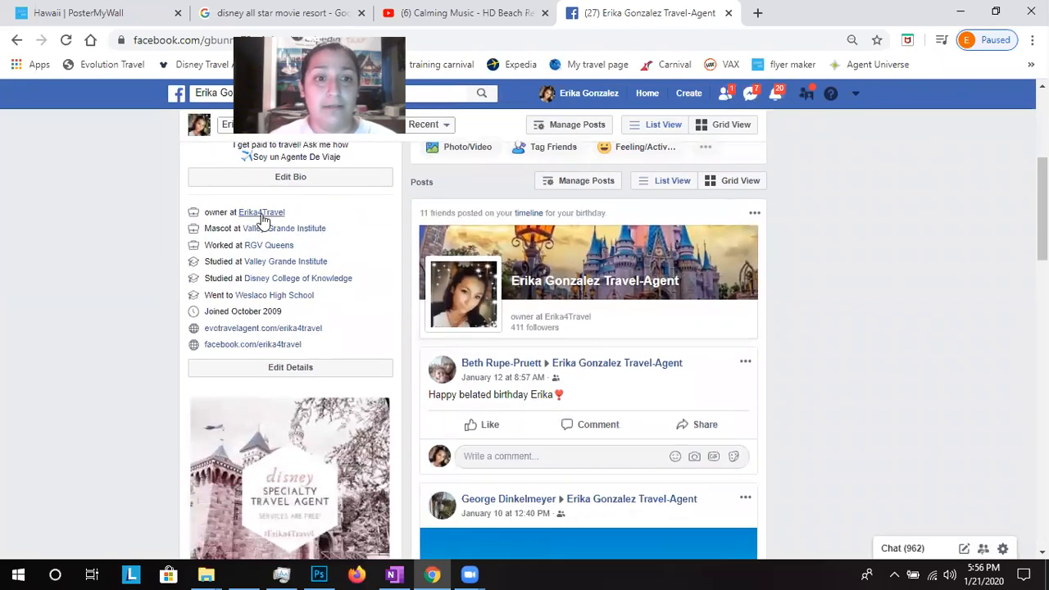
mouse_move(263, 216)
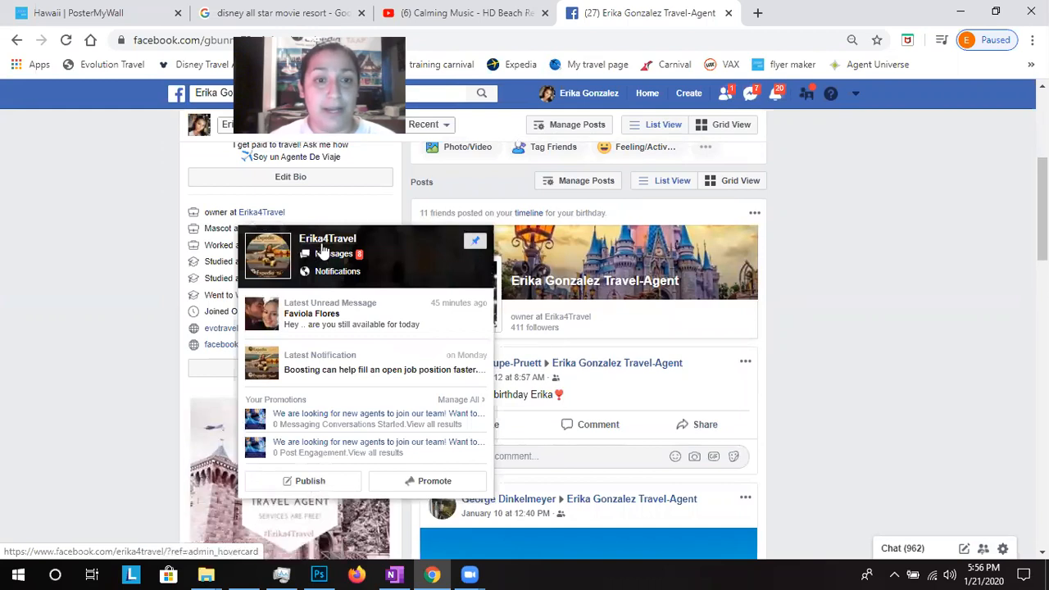
scroll(320, 245, down, 3)
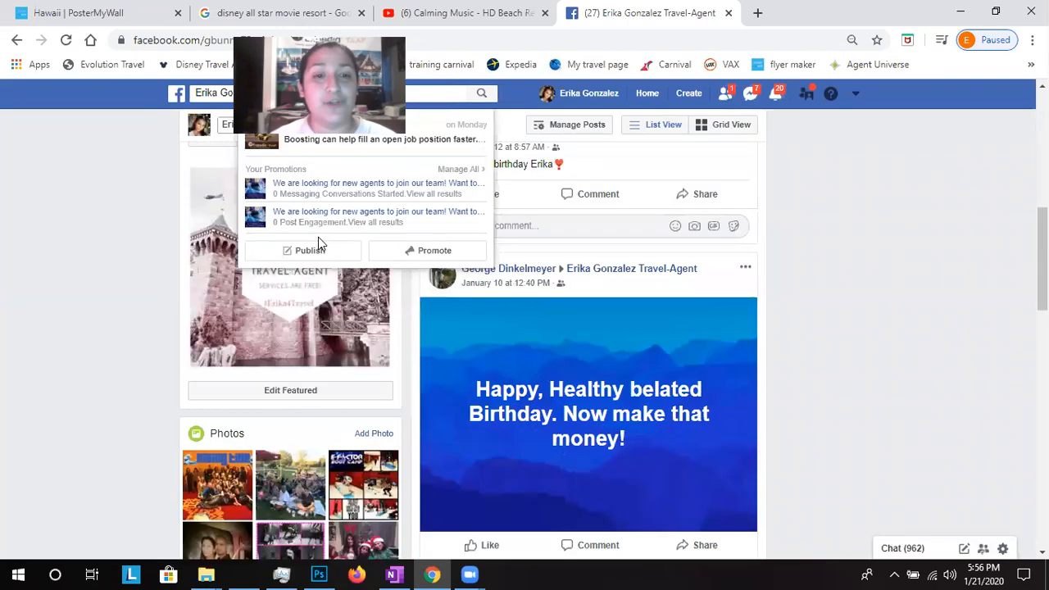
scroll(319, 237, down, 3)
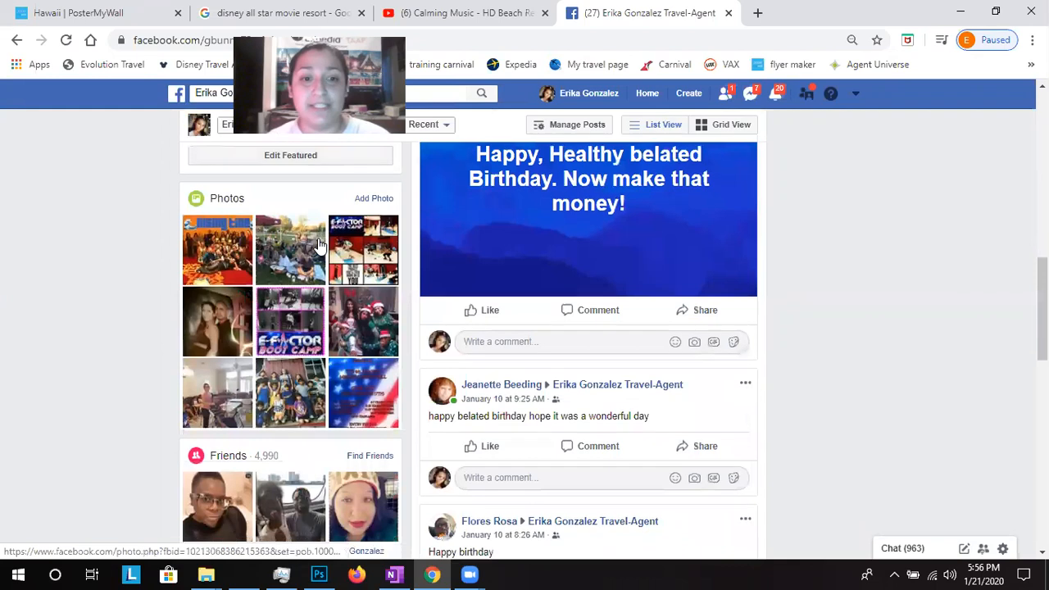
scroll(320, 244, down, 1)
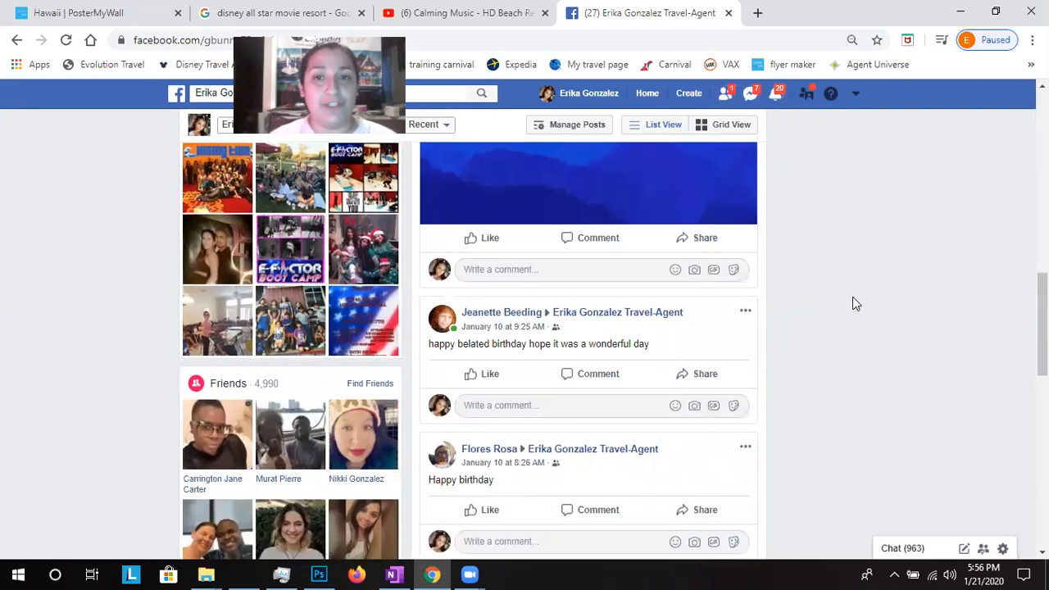
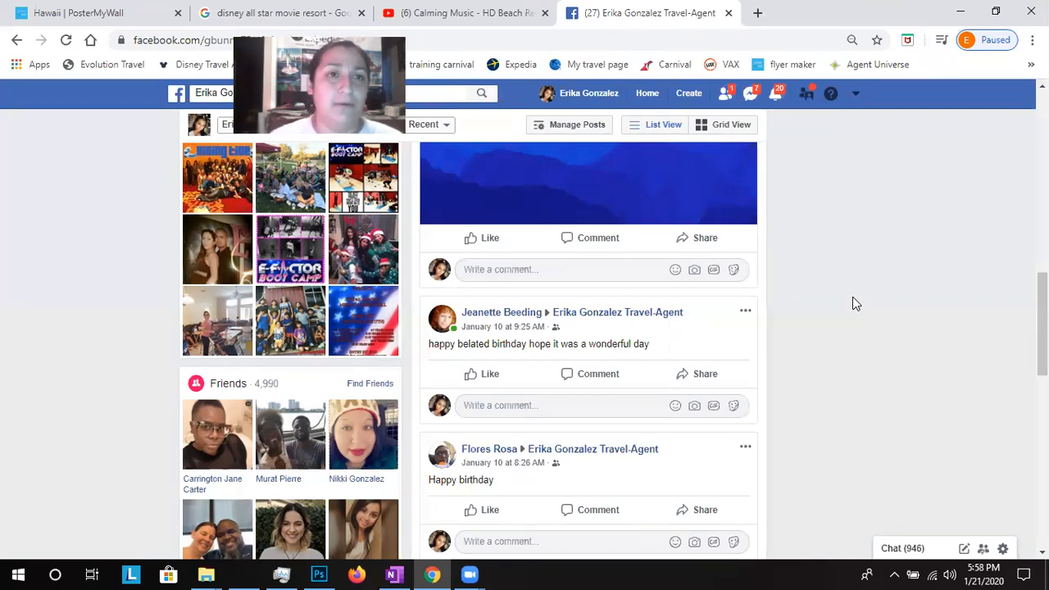
- Return to the Hawaii flyer, and bring up the disney all star movie resort image results without the search suggestions
click(122, 14)
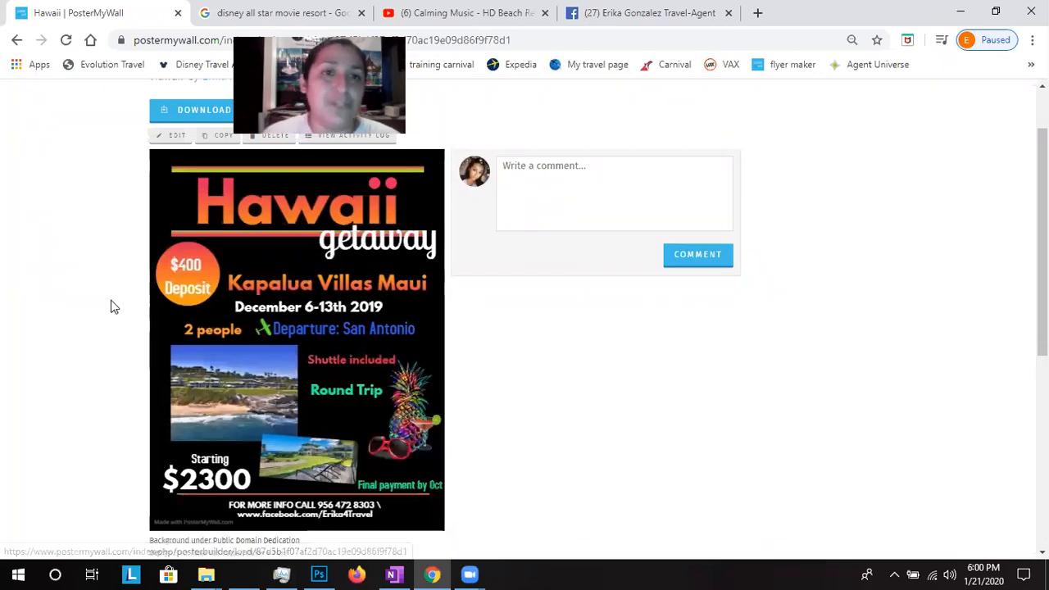
scroll(111, 304, up, 1)
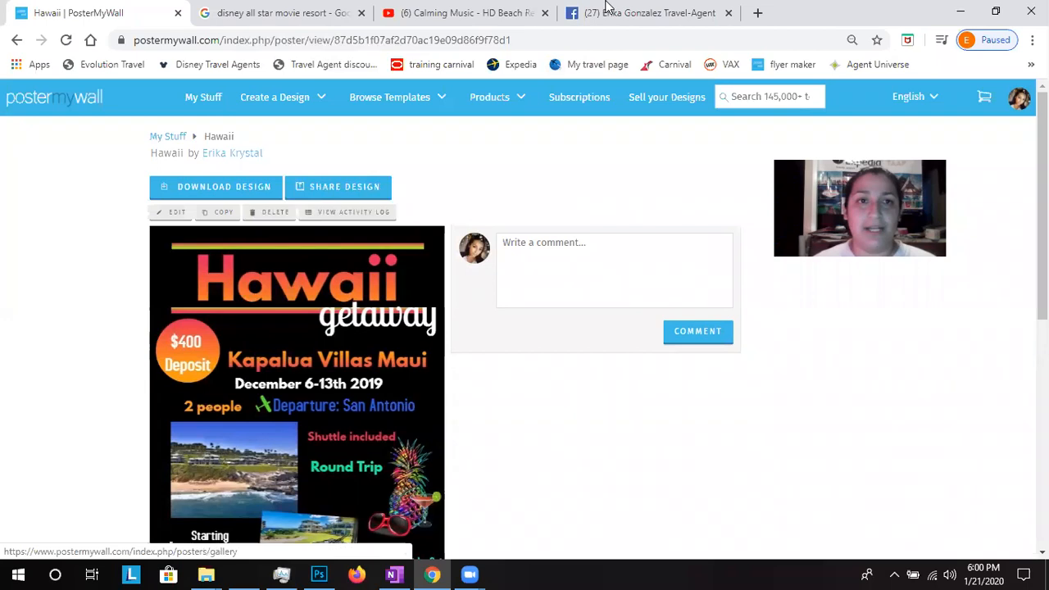
click(242, 15)
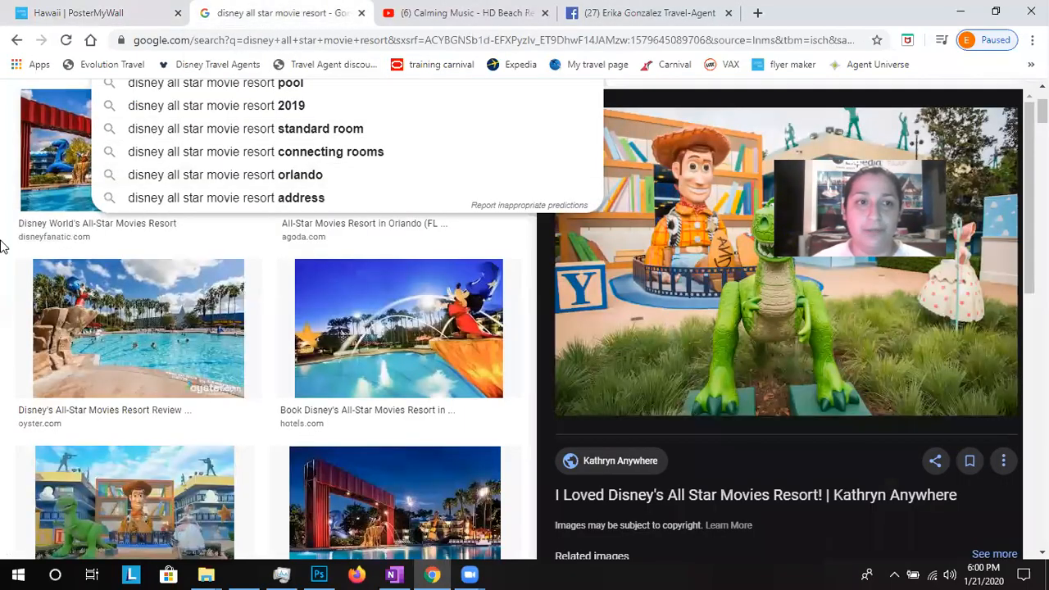
click(3, 246)
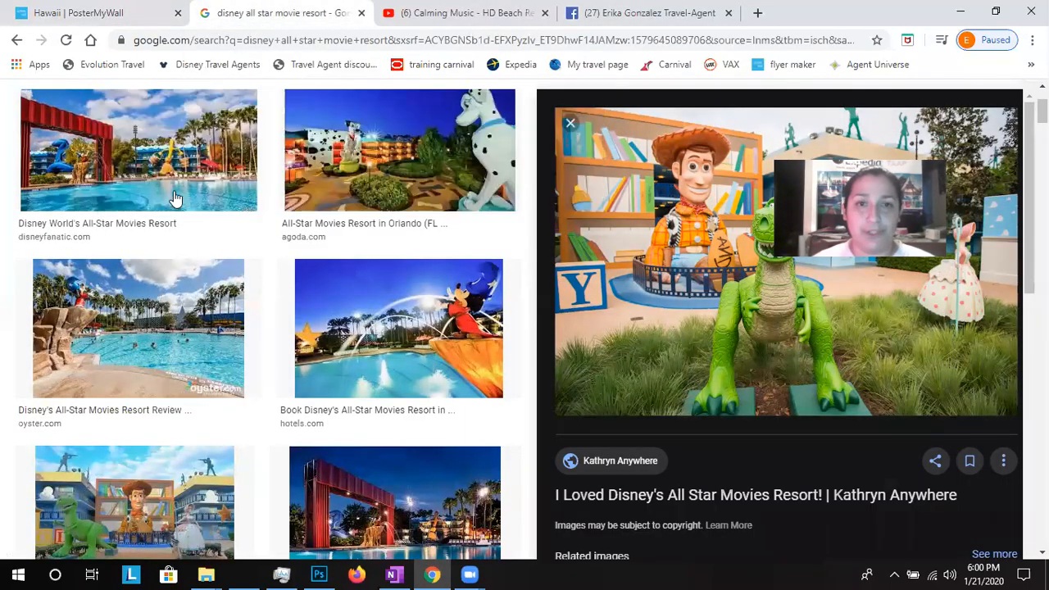
- Check the save options for the Dalmatian resort image, and view the uploaded photos collection in the Hawaii design without adding one
right_click(365, 158)
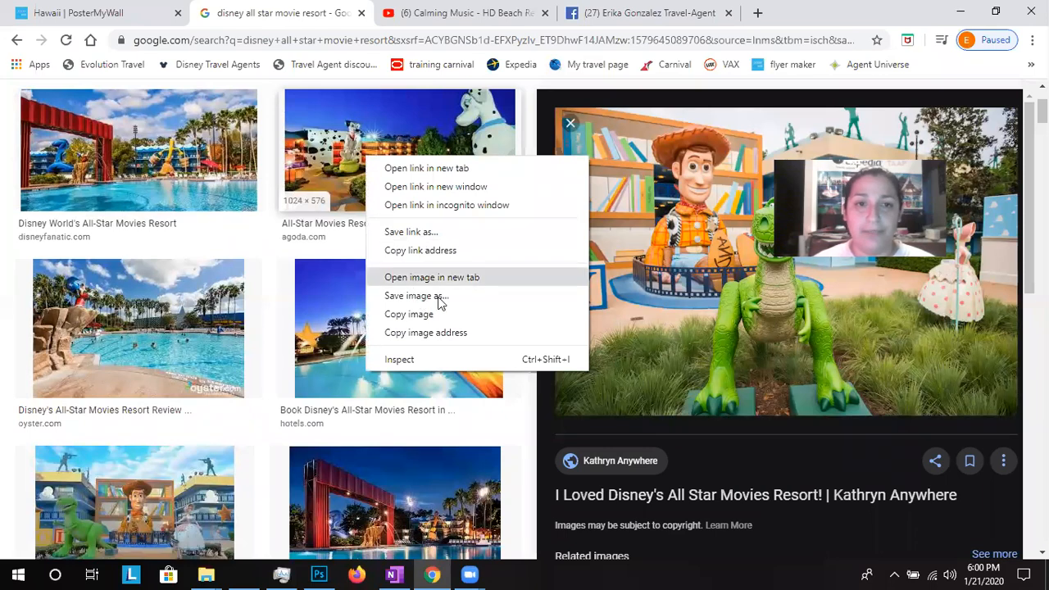
click(4, 152)
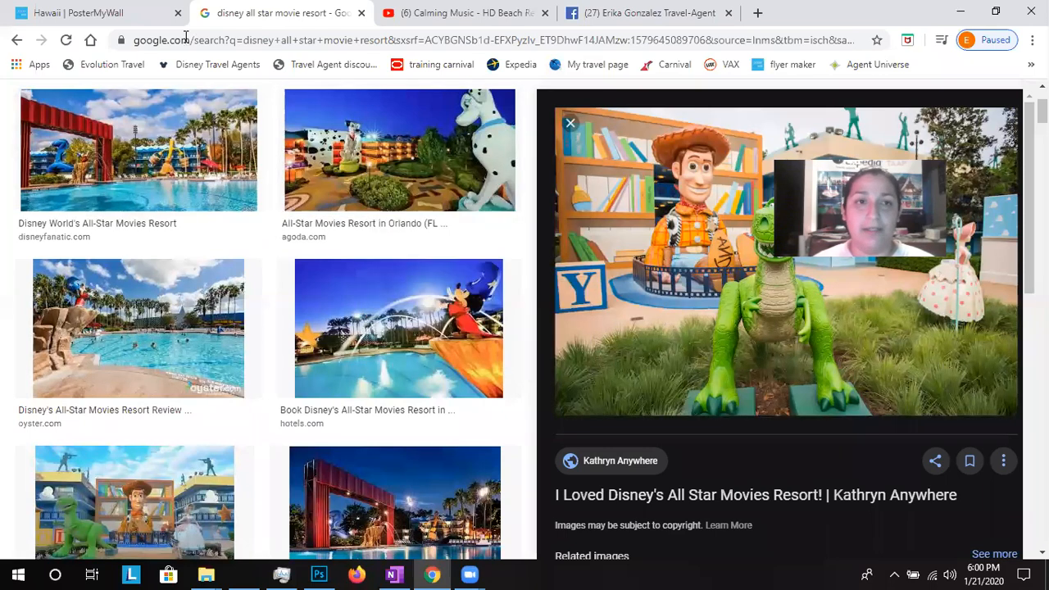
click(100, 13)
click(171, 212)
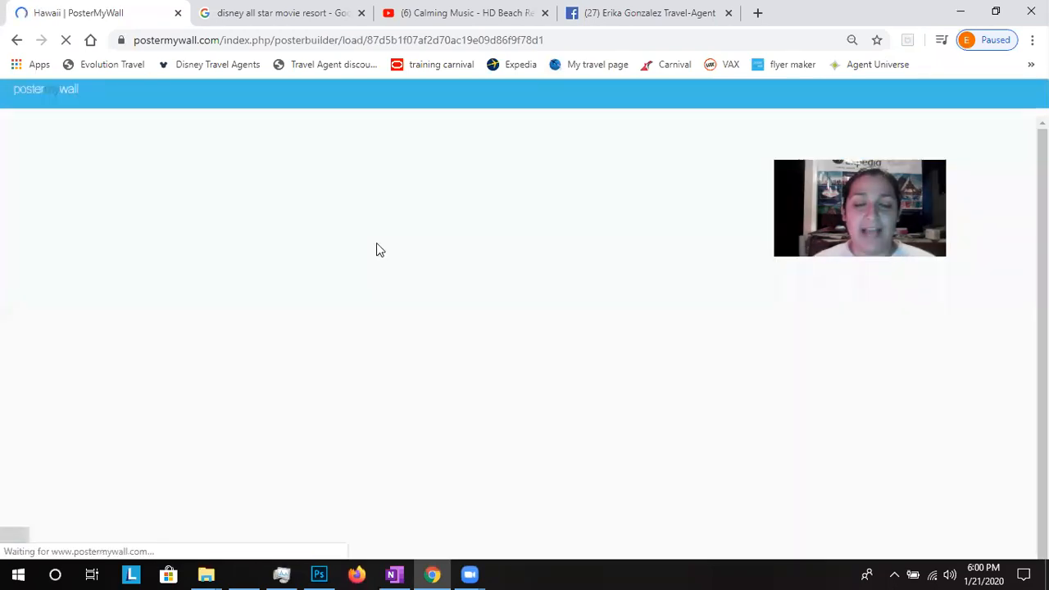
click(54, 170)
click(89, 173)
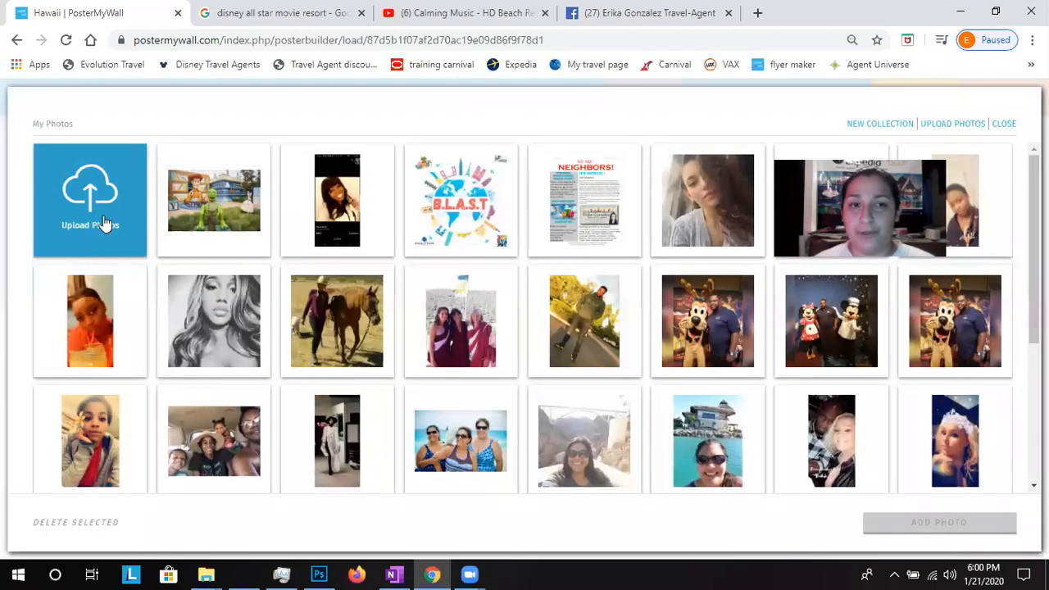
click(1001, 125)
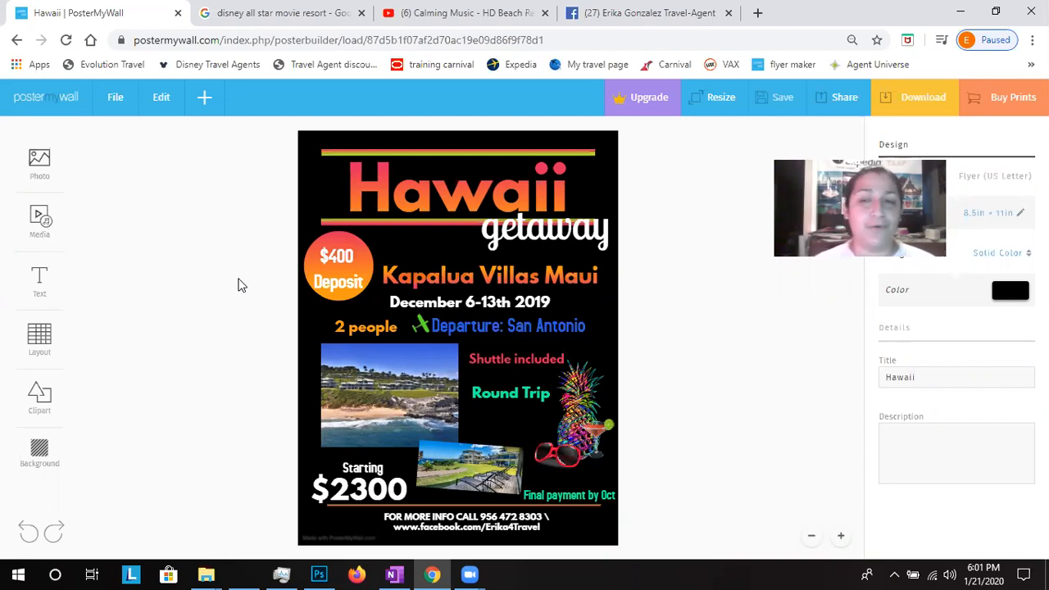
- Go to canva.com in place of the resort image results and open the Blue and Gray Maximalist Live Q&A design
click(256, 7)
click(279, 42)
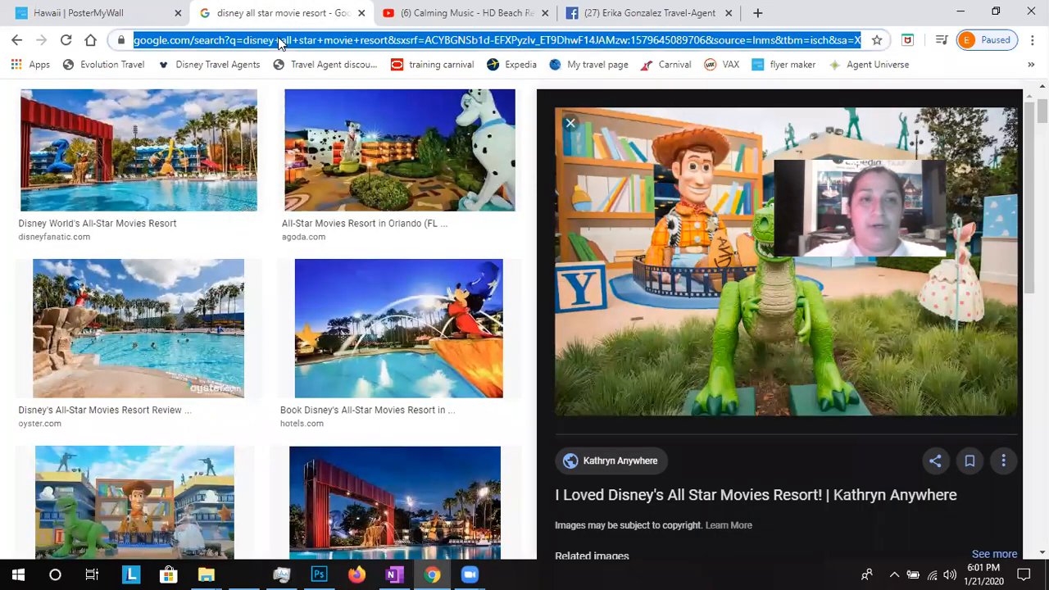
text(canva.com)
key(Return)
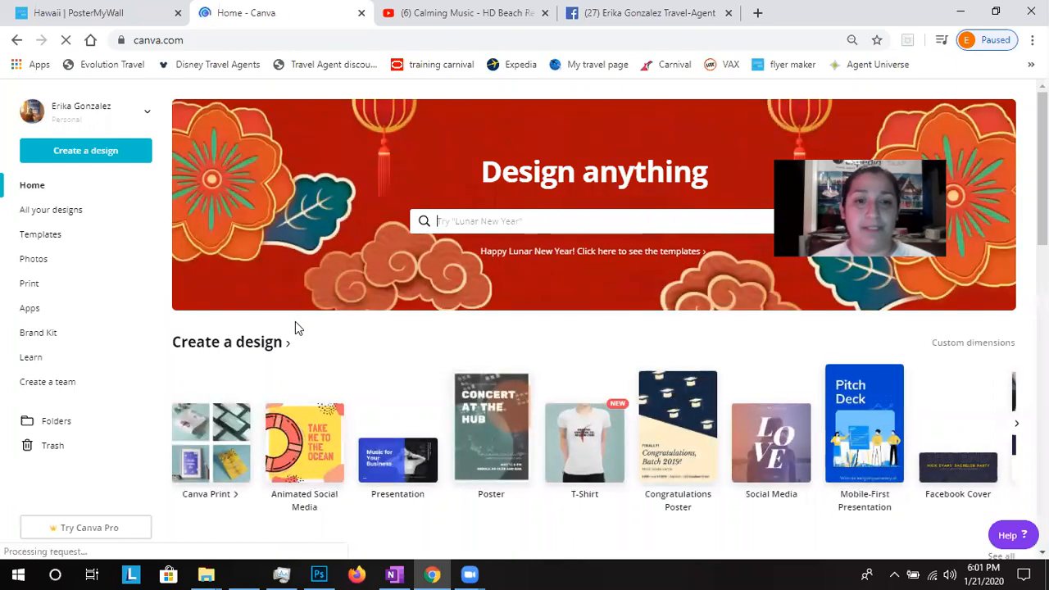
scroll(297, 328, down, 4)
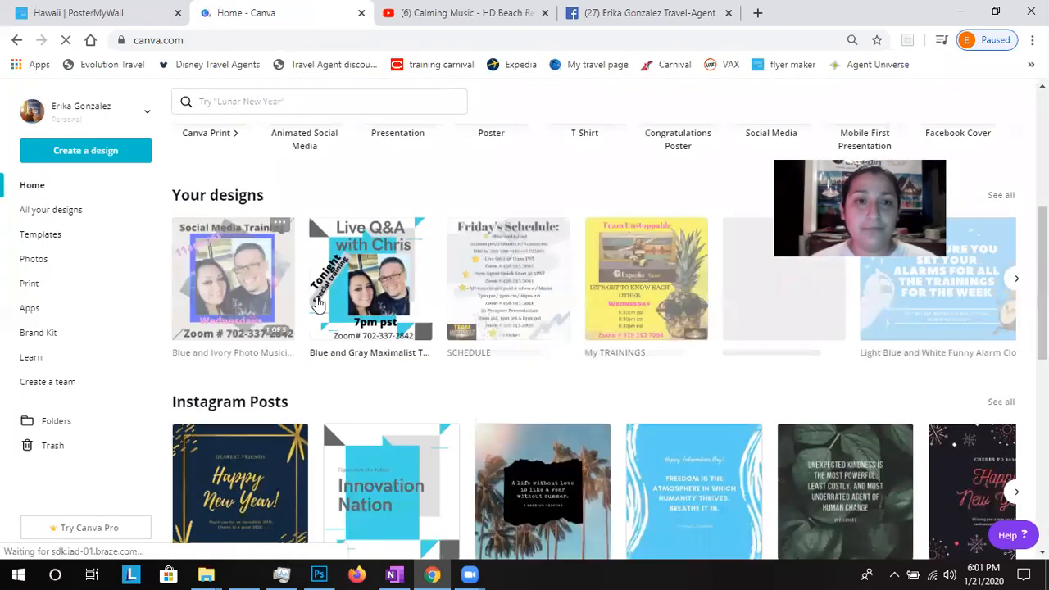
scroll(336, 295, down, 1)
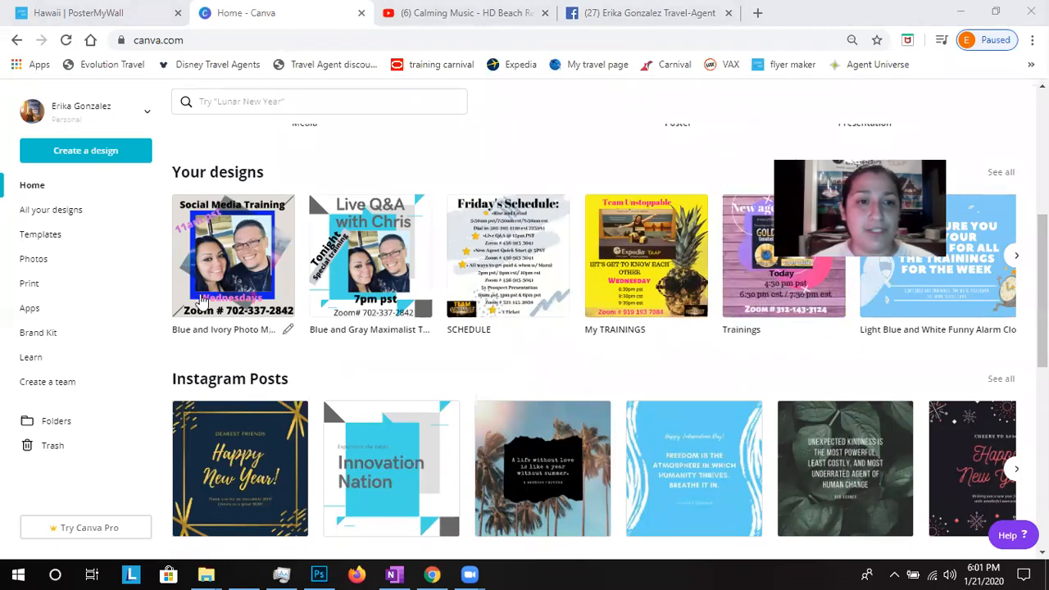
scroll(205, 305, down, 1)
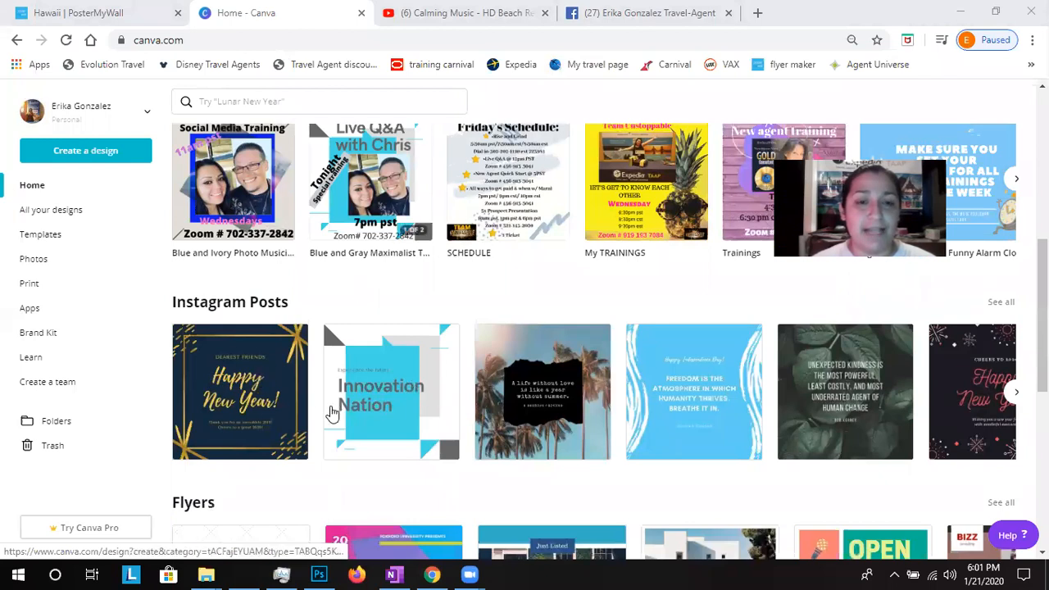
click(373, 189)
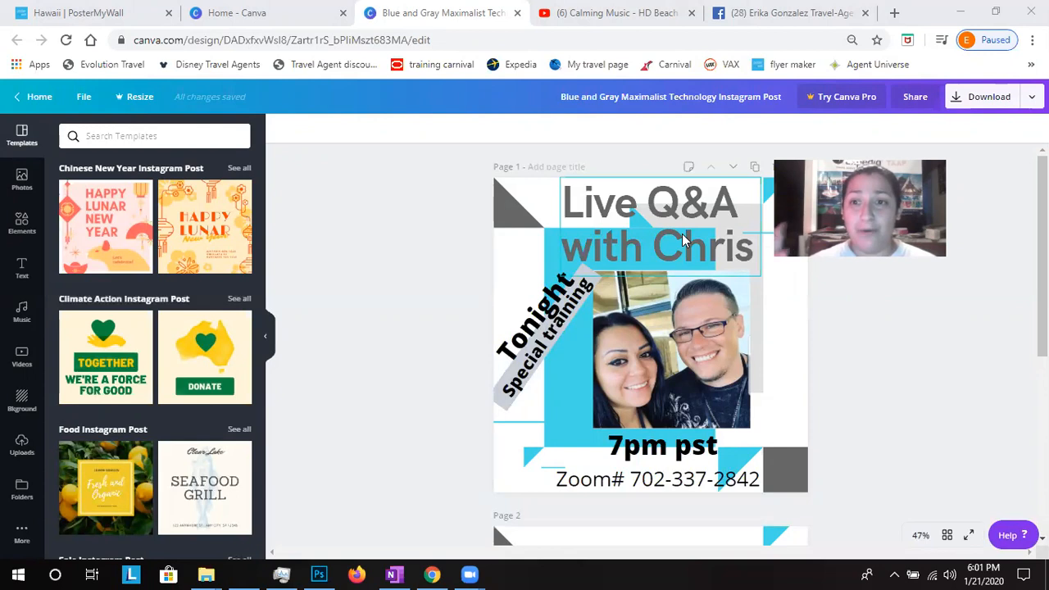
- Recolor the Live Q&A heading on page 1, trying light blue and settling on black
click(623, 253)
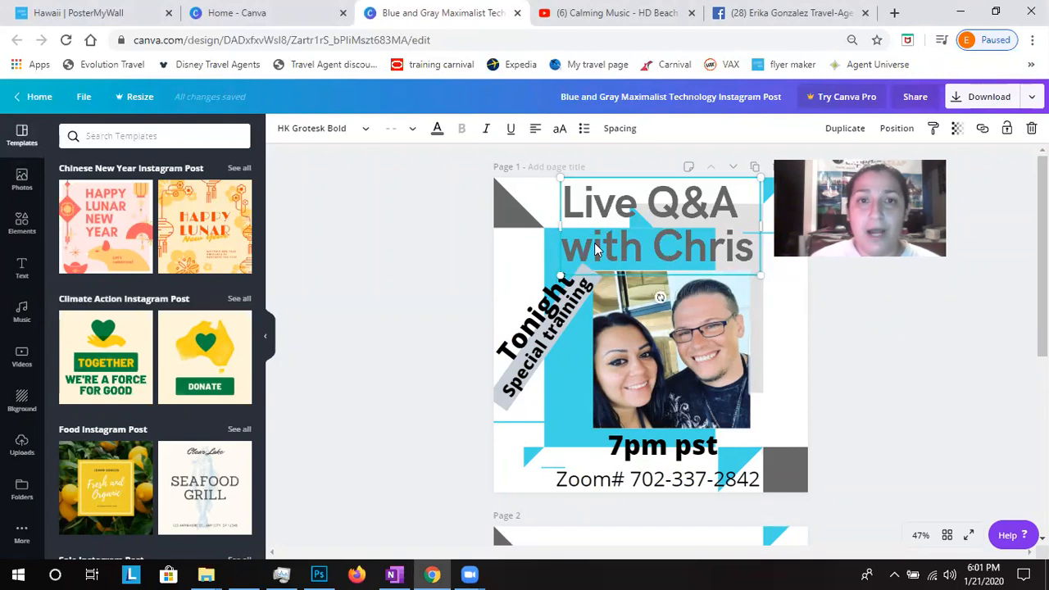
click(437, 128)
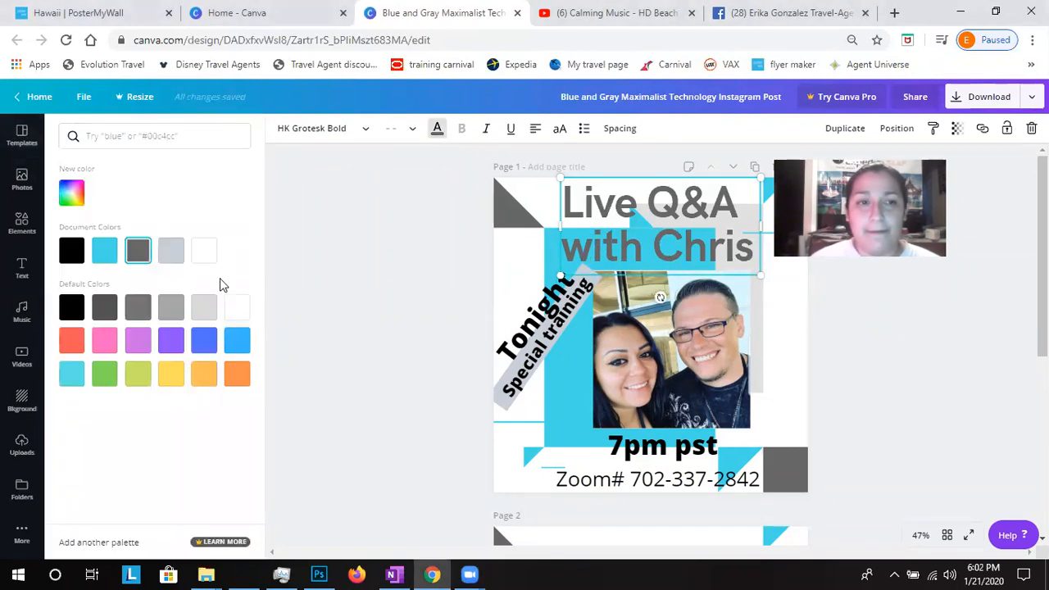
click(239, 344)
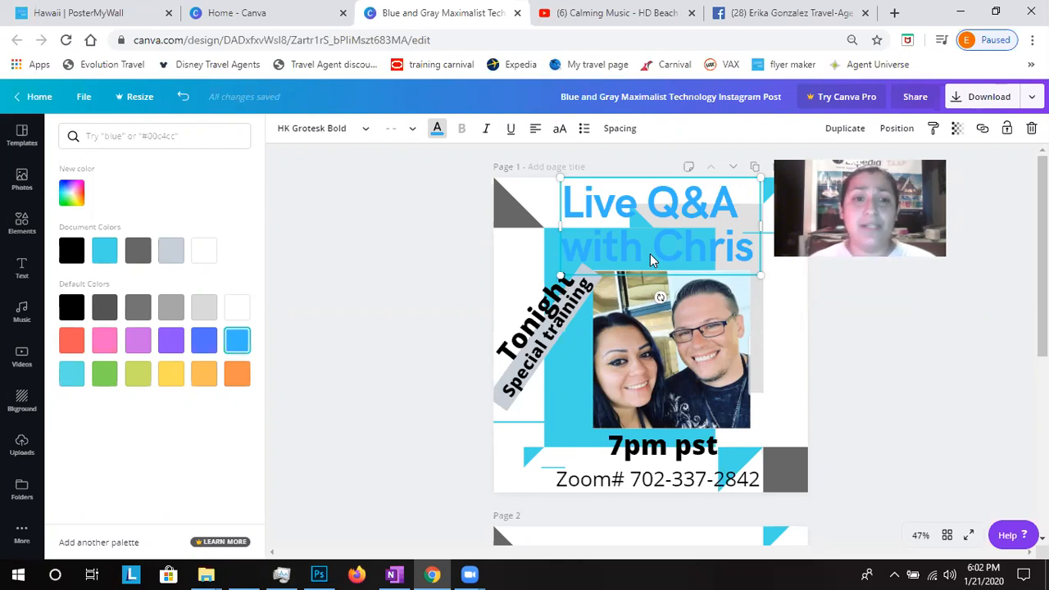
click(72, 250)
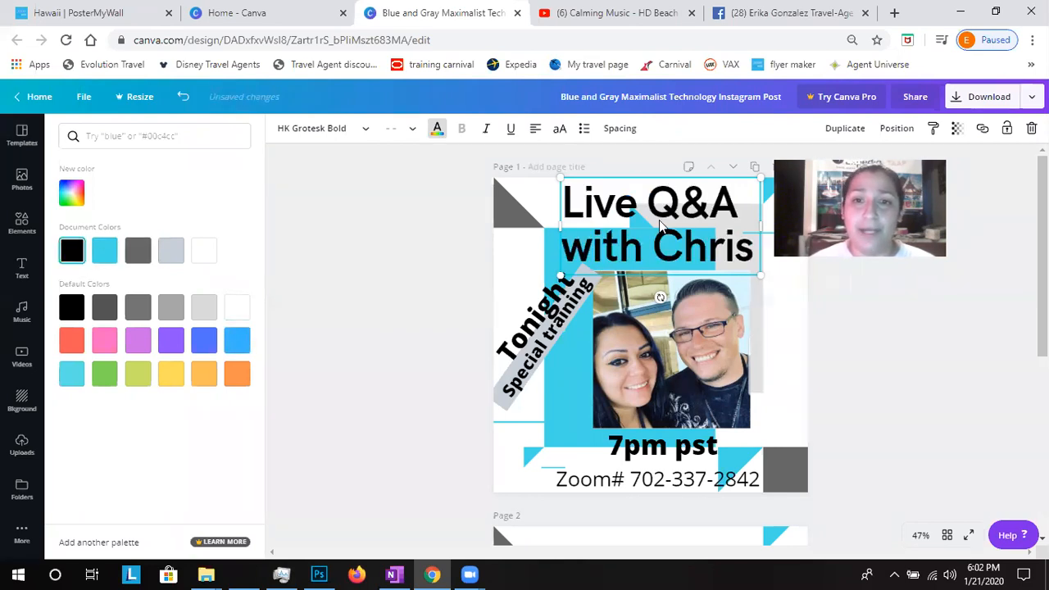
click(647, 223)
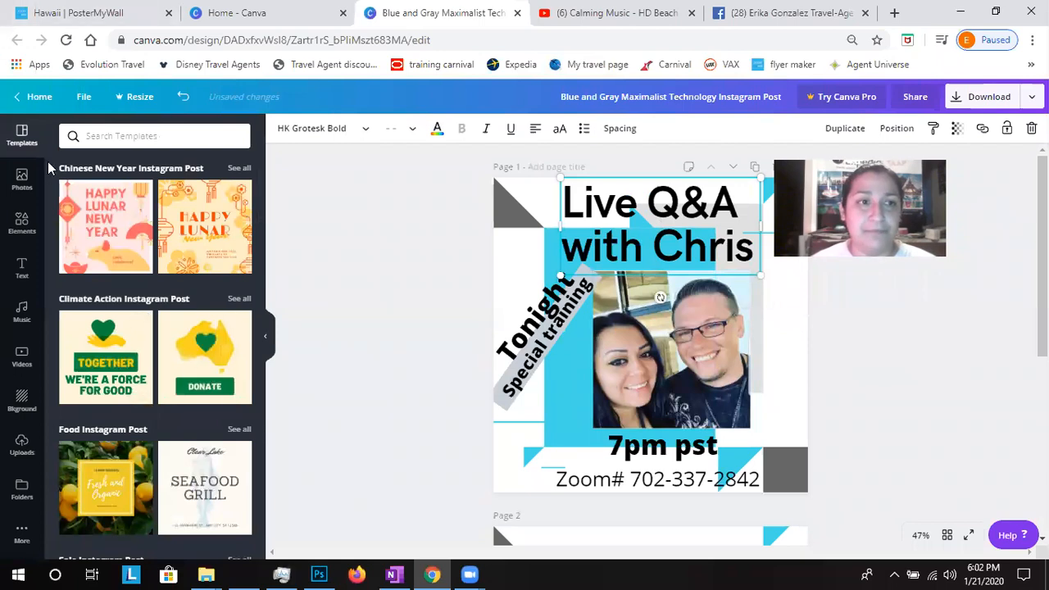
- Return to the Canva home page and open the Art Show Case template from the Flyers section
click(38, 97)
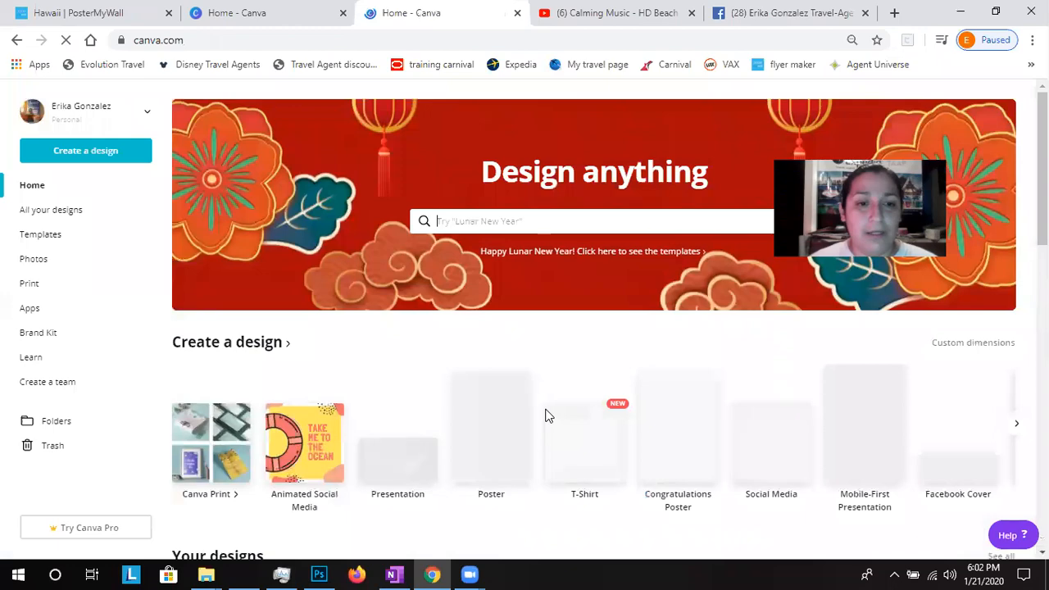
scroll(364, 501, down, 1)
scroll(370, 497, down, 6)
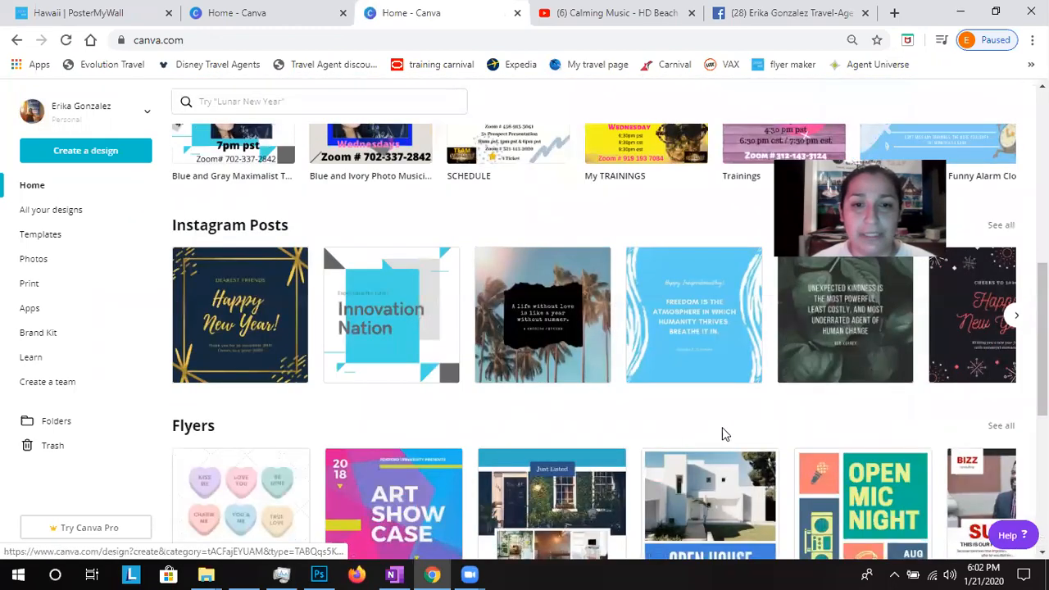
scroll(721, 434, down, 1)
click(412, 476)
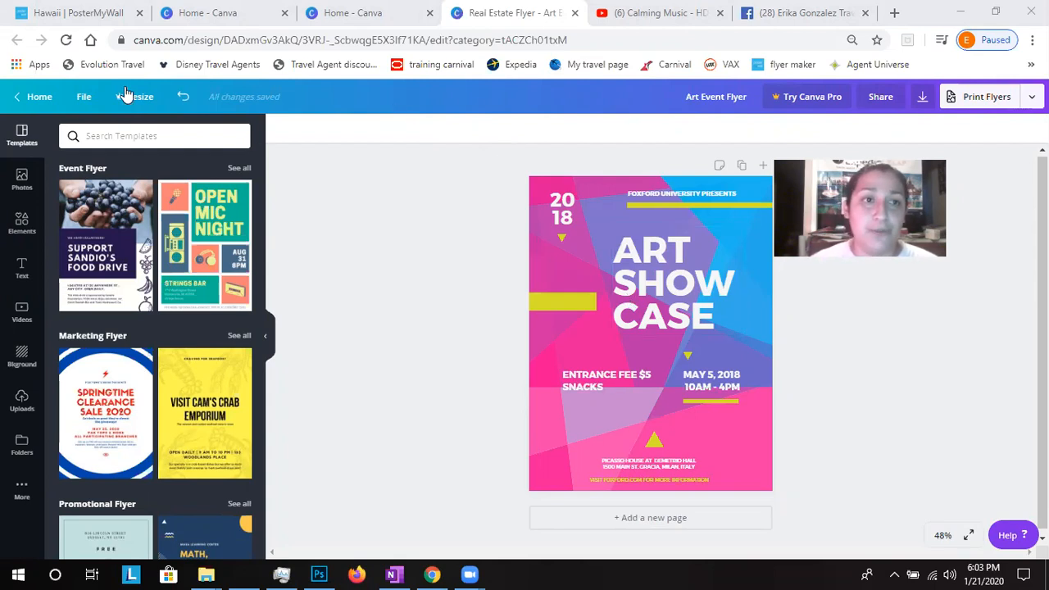
- Return to the Canva home page, open the Social Media Training design and bring up the uploaded images
click(40, 98)
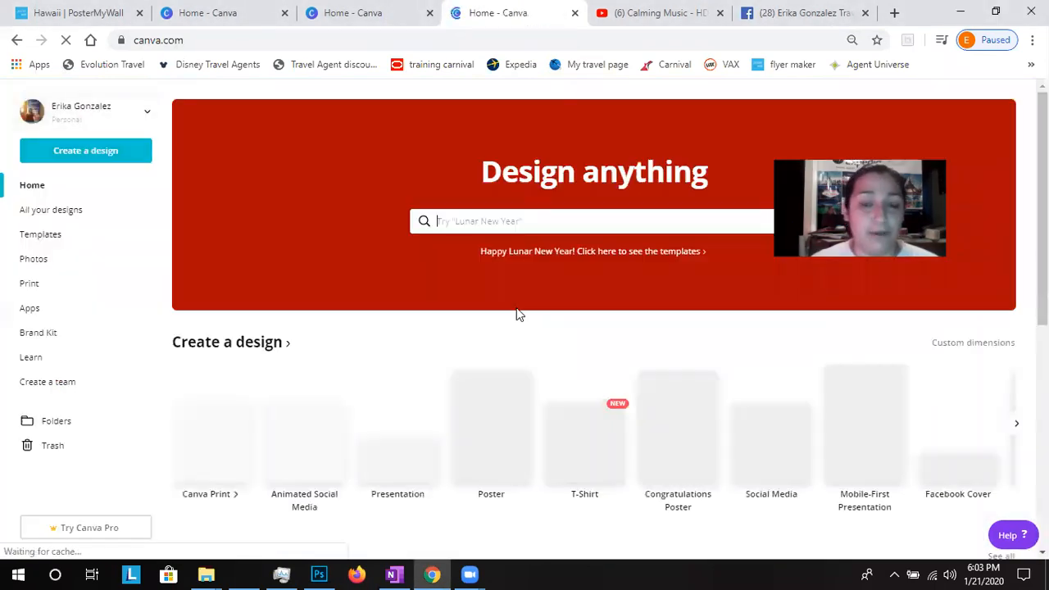
scroll(516, 321, down, 1)
scroll(517, 320, down, 3)
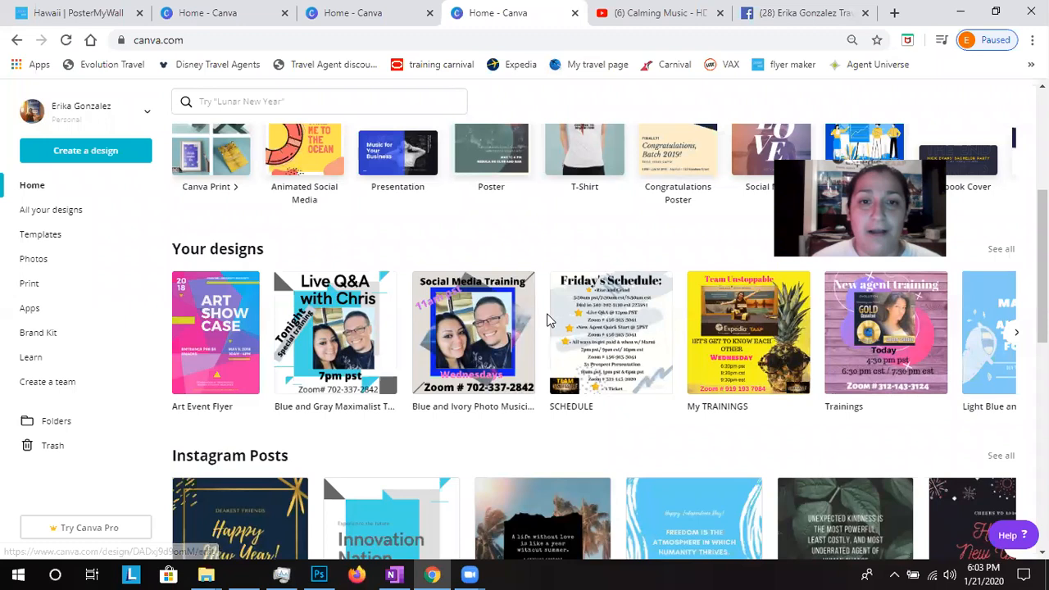
click(516, 331)
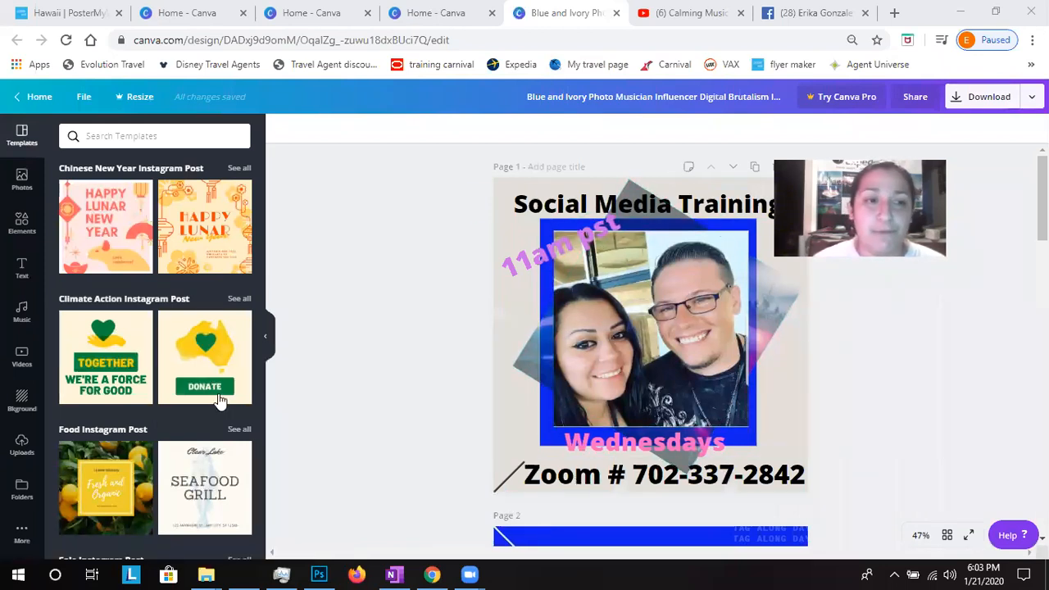
click(21, 178)
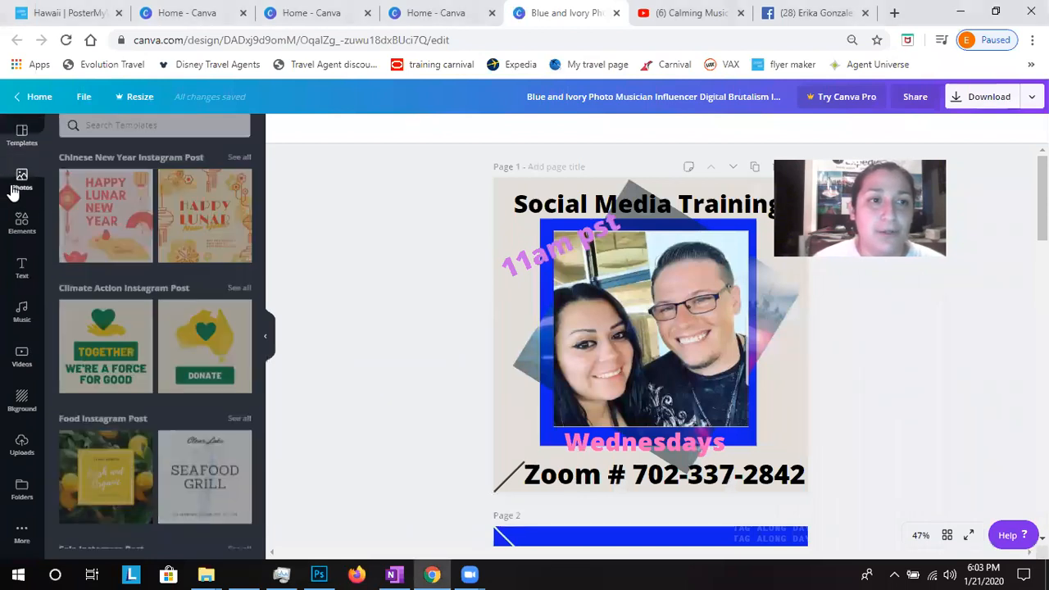
click(24, 453)
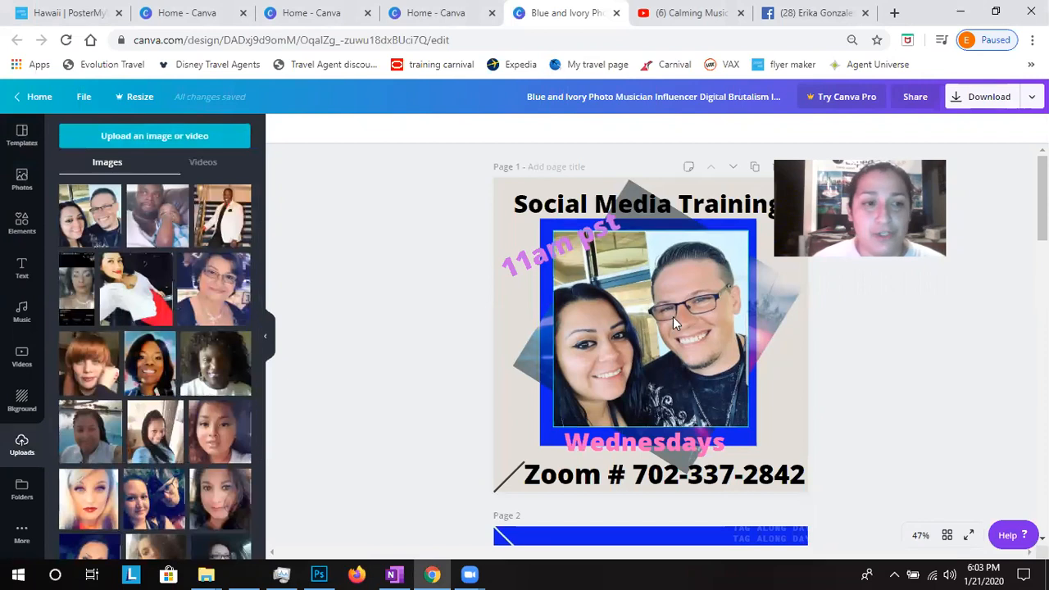
- Add a heading over the couple's photo on page 1, enlarge it to size 38.9 and clear its text
click(24, 278)
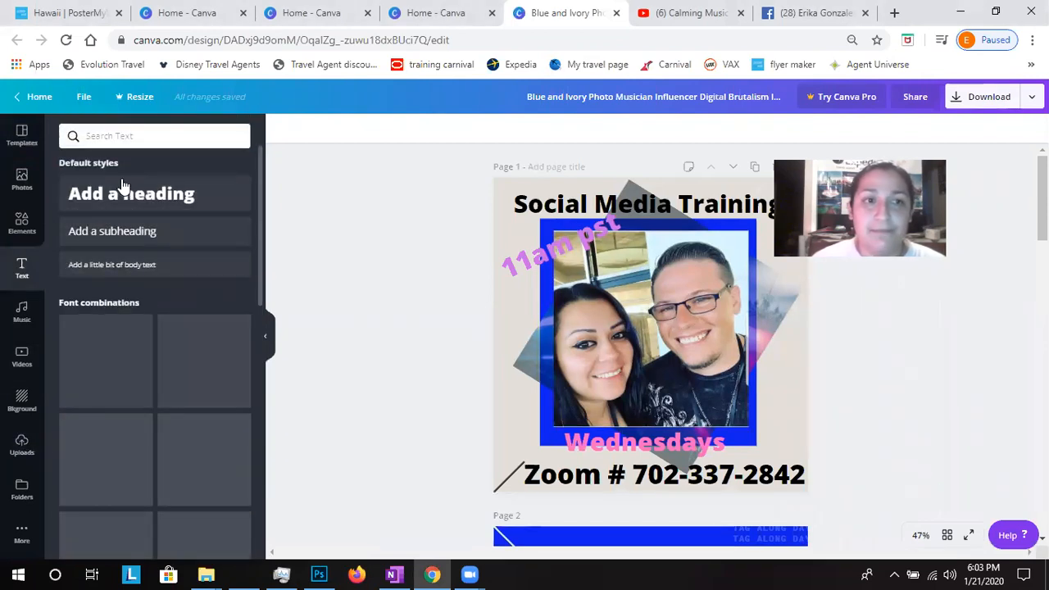
drag(124, 205, 645, 320)
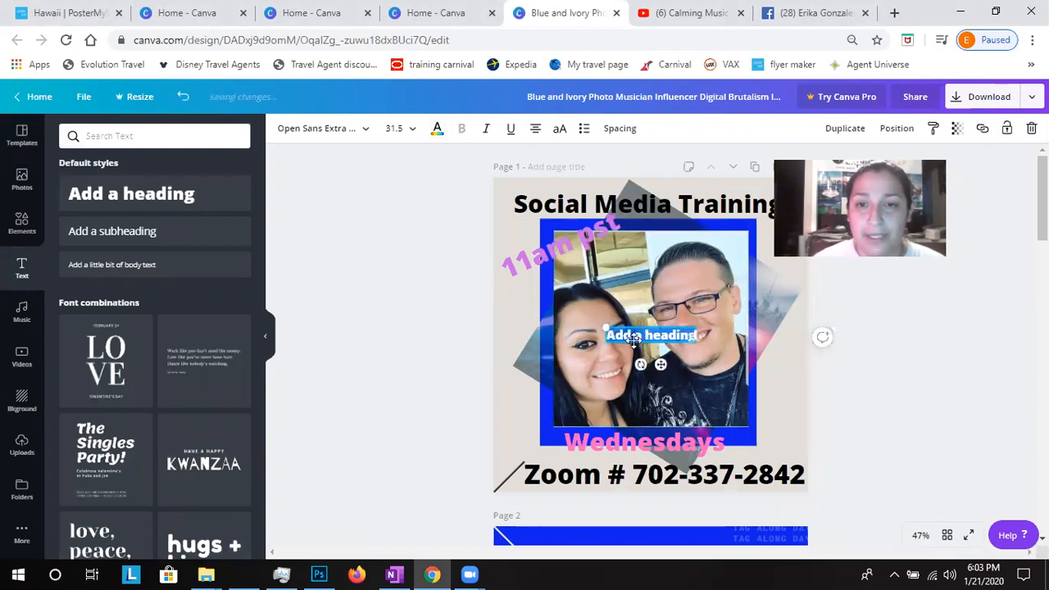
mouse_move(604, 326)
mouse_down()
mouse_move(579, 315)
mouse_move(611, 328)
mouse_move(585, 323)
mouse_up()
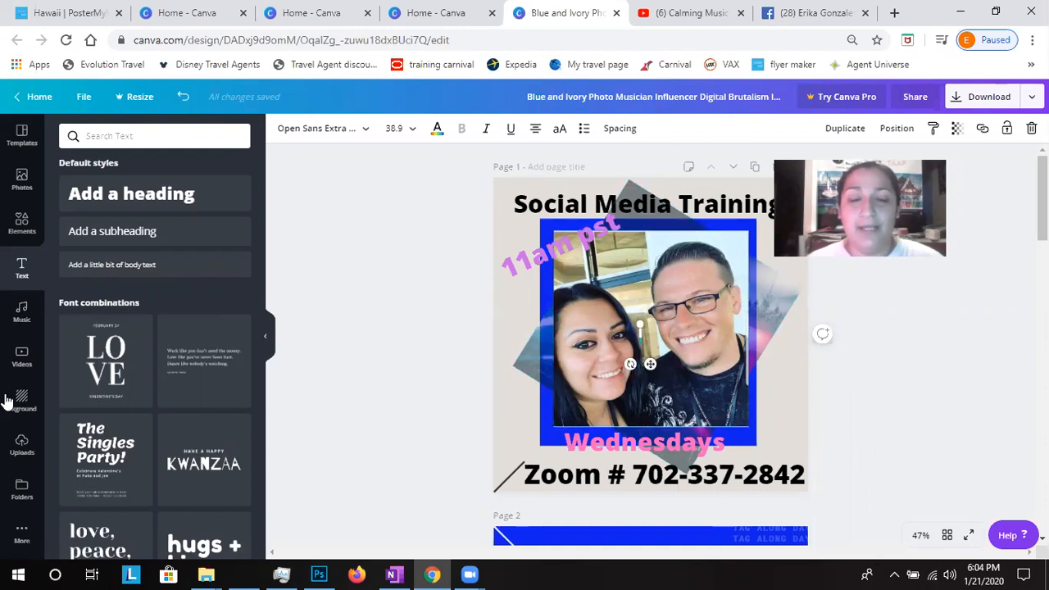
scroll(611, 441, down, 5)
scroll(644, 357, up, 5)
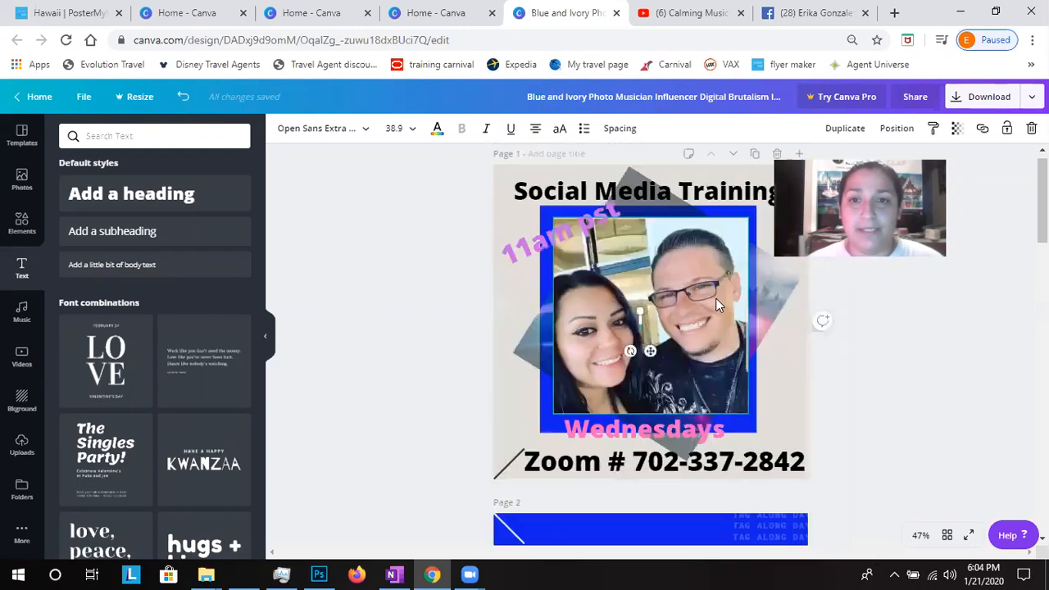
scroll(717, 305, up, 1)
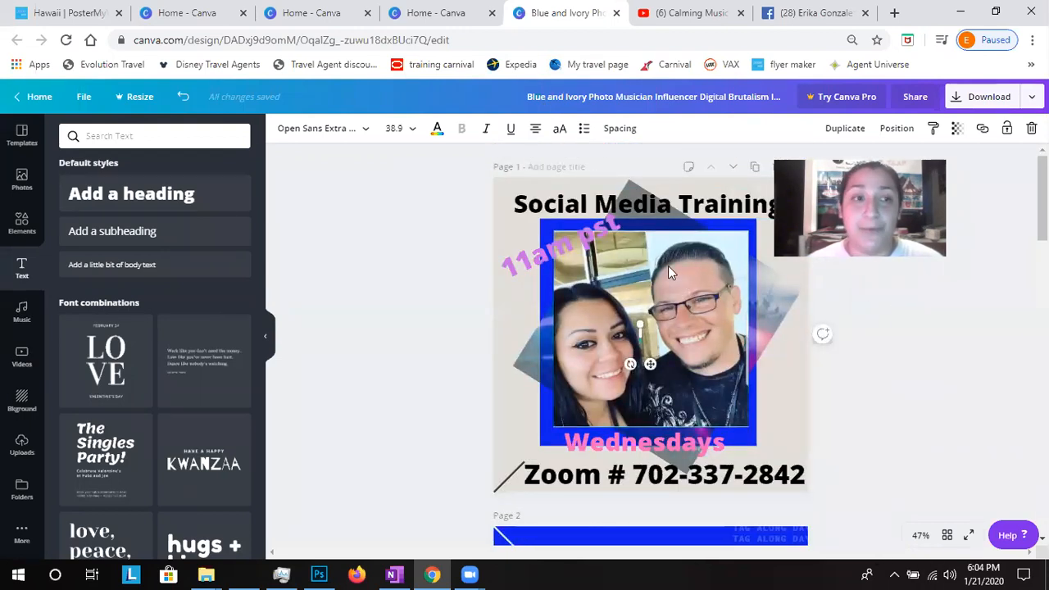
- Return to the Canva home page and end the Zoom meeting for all participants
click(25, 105)
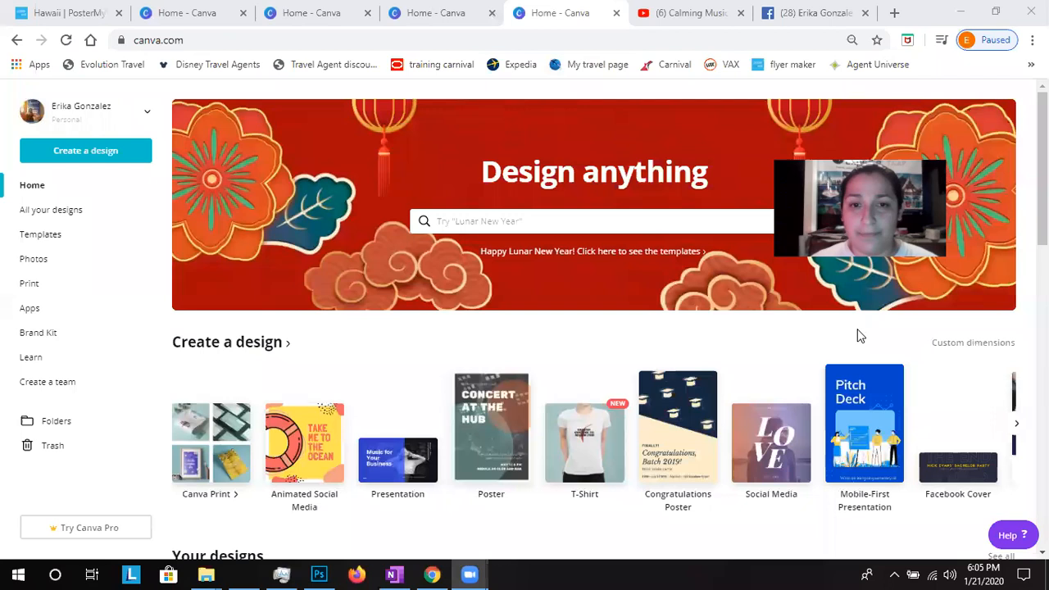
key(alt+q)
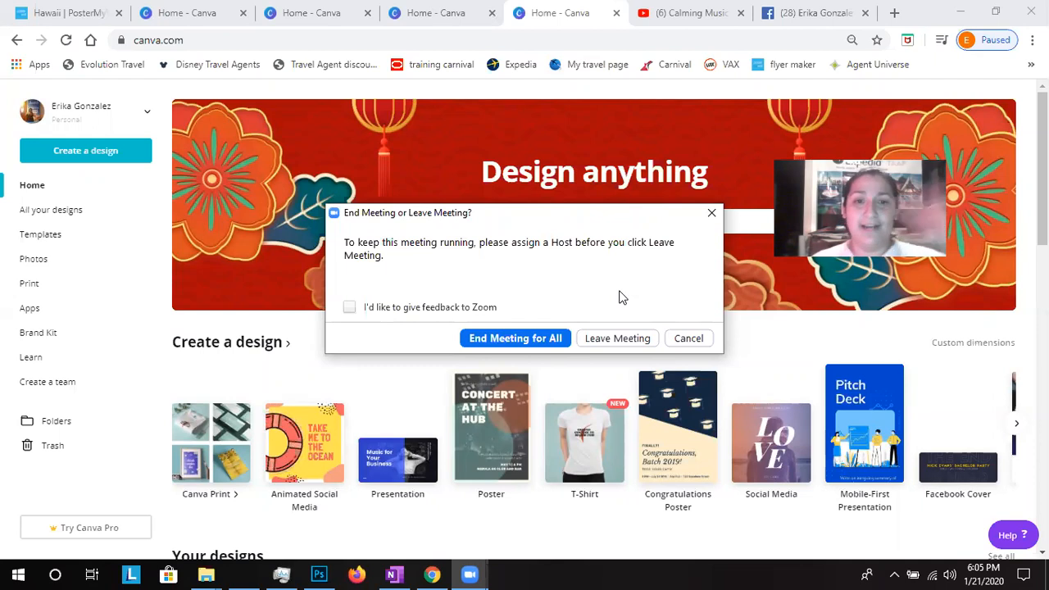
click(532, 338)
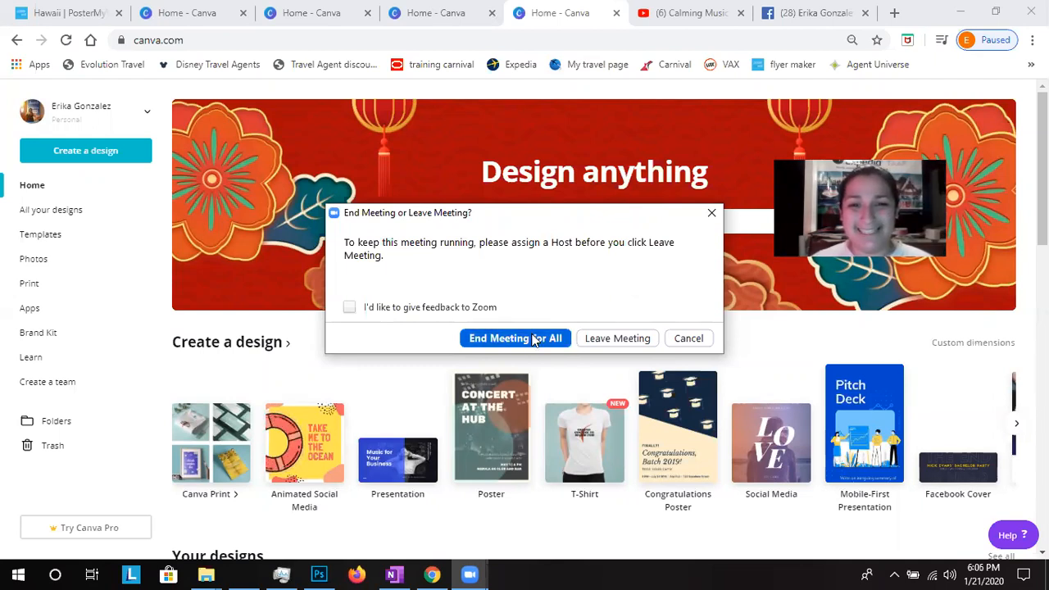